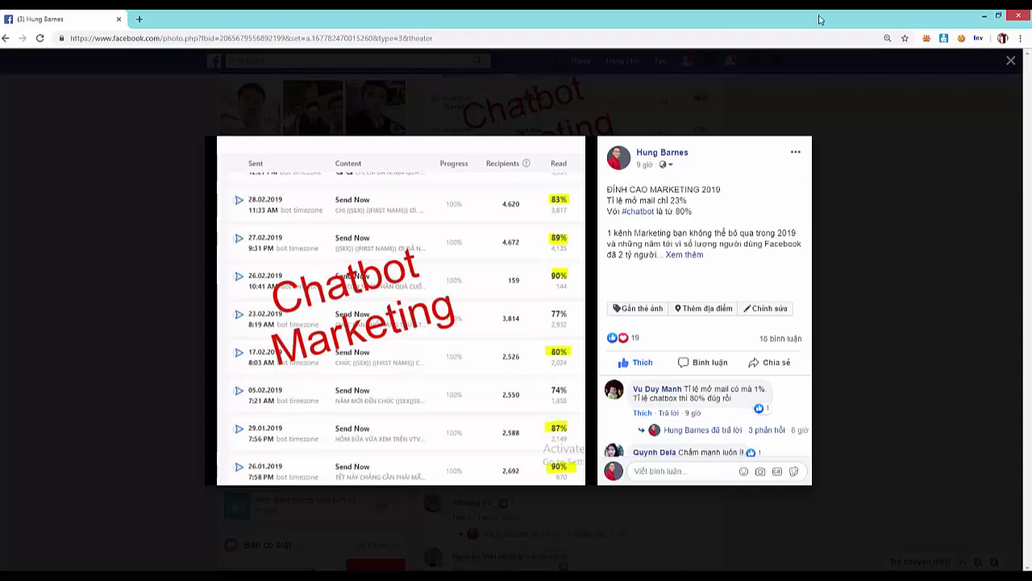
- Open a new browser tab beside the Facebook post on chatbot open rates
{"action": "left_click", "coordinate": [138, 19]}
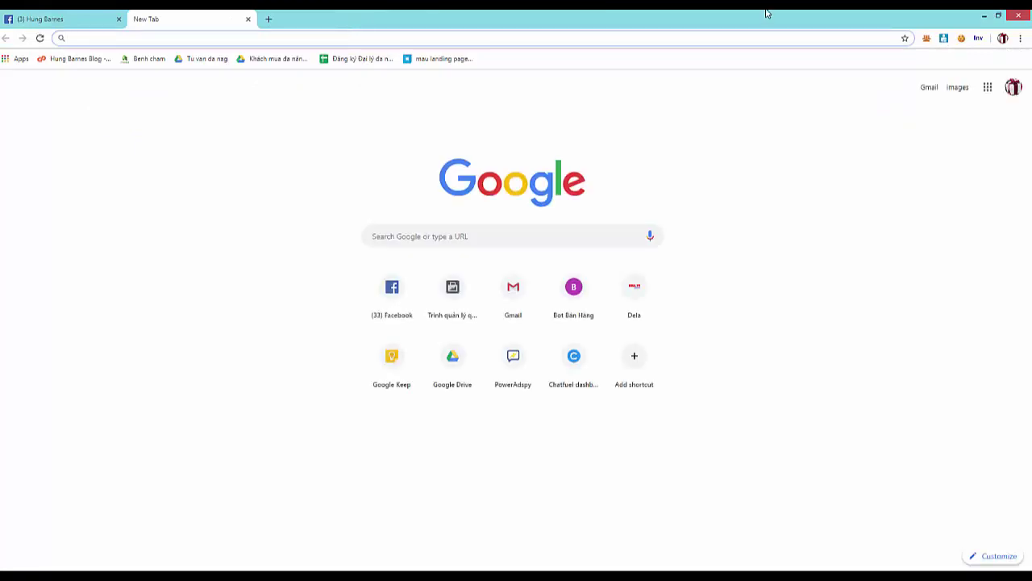
- Go to chatfuel.com in the new tab to load the Chatfuel login page
{"action": "type", "text": "chu"}
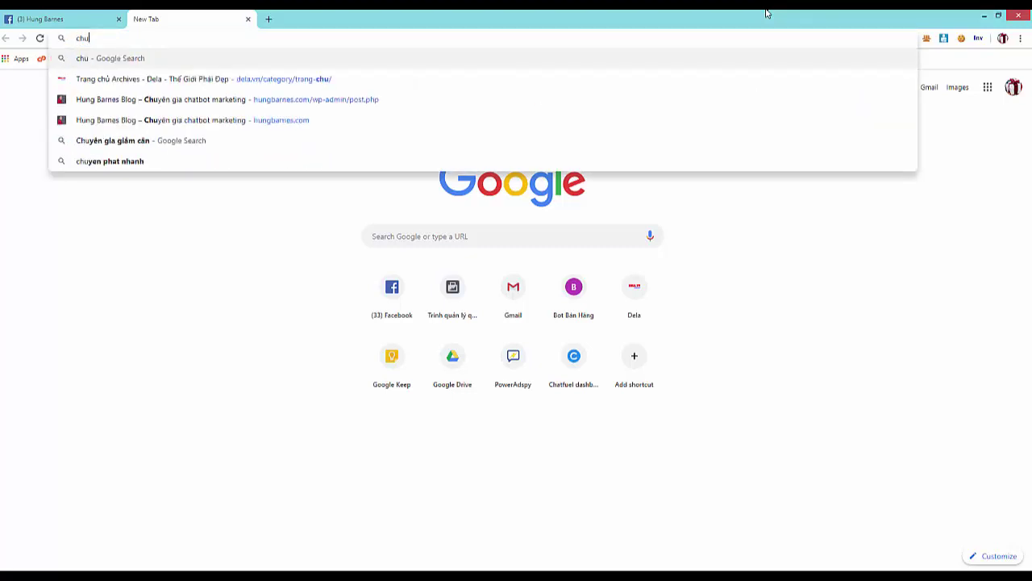
{"action": "key", "text": "BackSpace"}
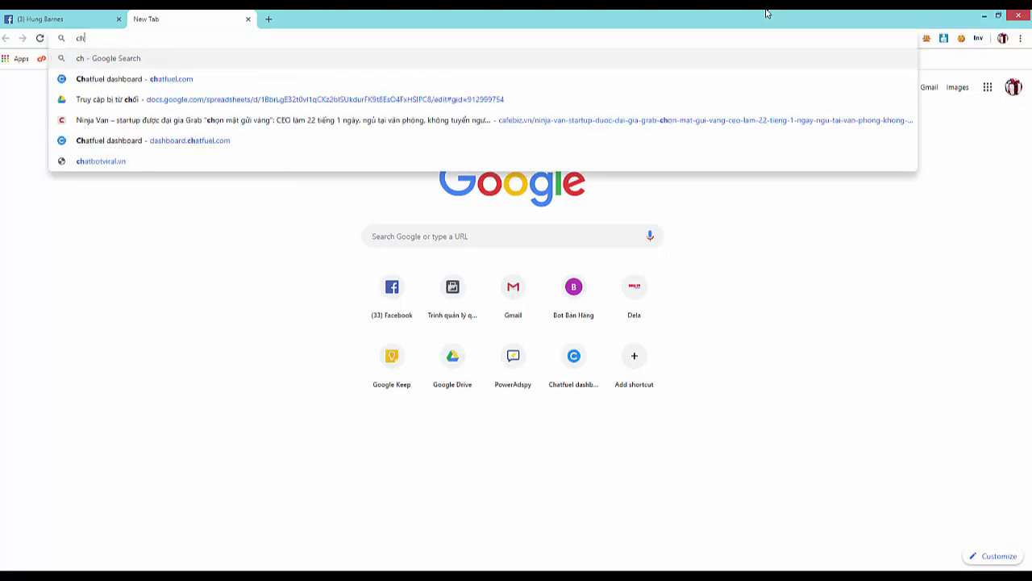
{"action": "type", "text": "atfuel.com"}
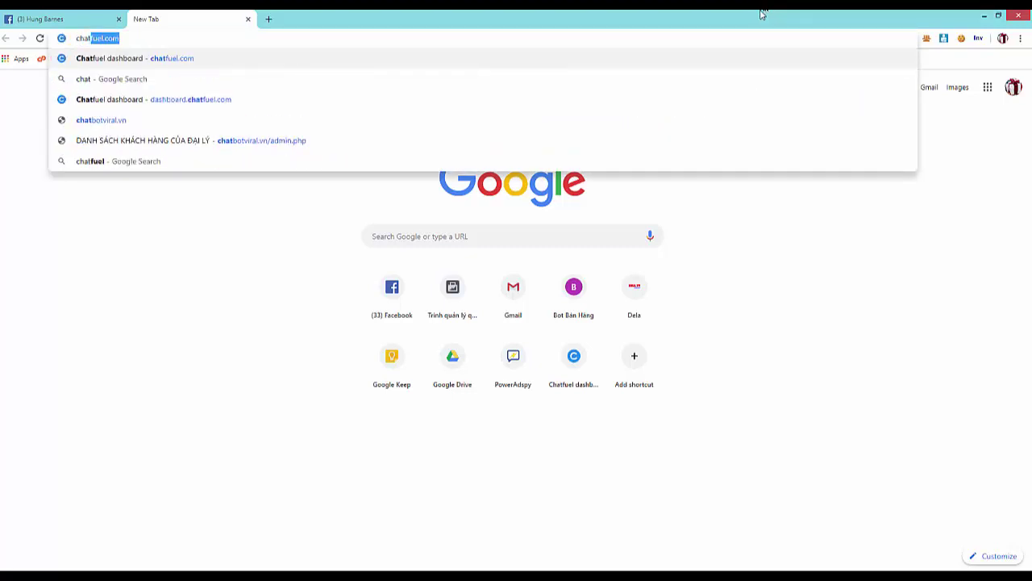
{"action": "left_click", "coordinate": [201, 39]}
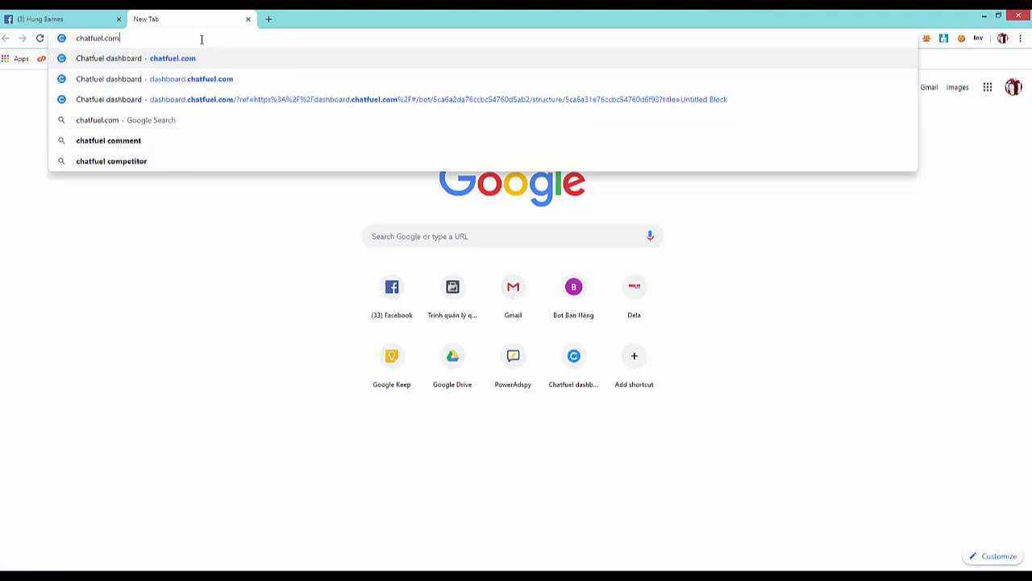
{"action": "key", "text": "Return"}
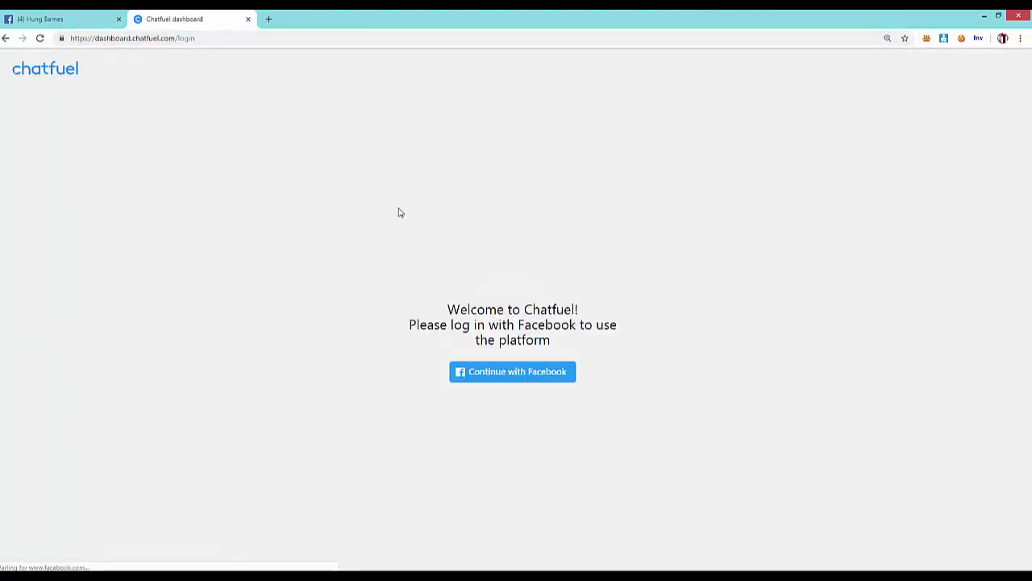
- Log in to Chatfuel with Facebook and look over the bots on the dashboard
{"action": "left_click", "coordinate": [495, 381]}
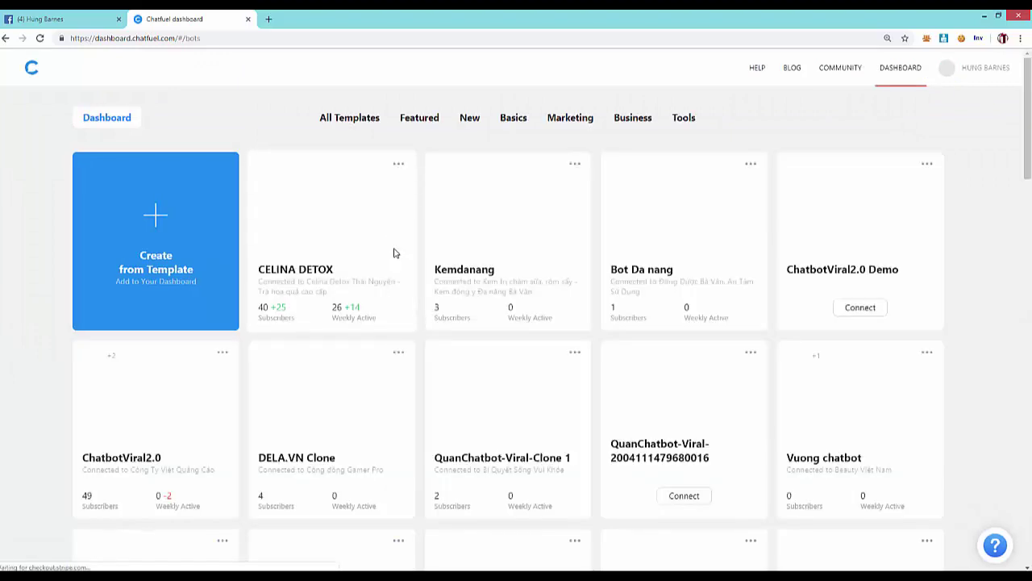
{"action": "scroll", "coordinate": [359, 257], "scroll_direction": "down", "scroll_amount": 5}
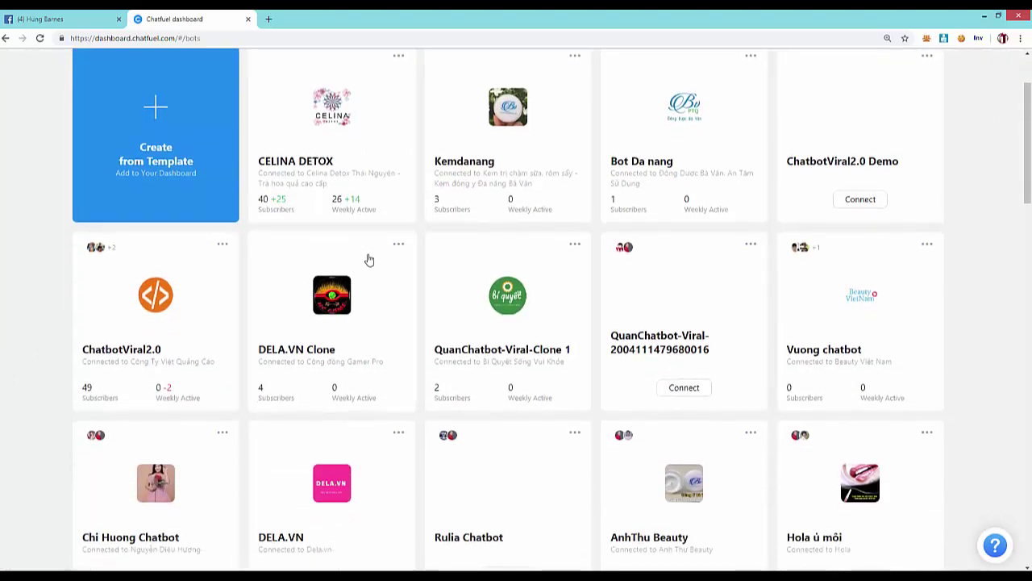
{"action": "scroll", "coordinate": [368, 258], "scroll_direction": "down", "scroll_amount": 6}
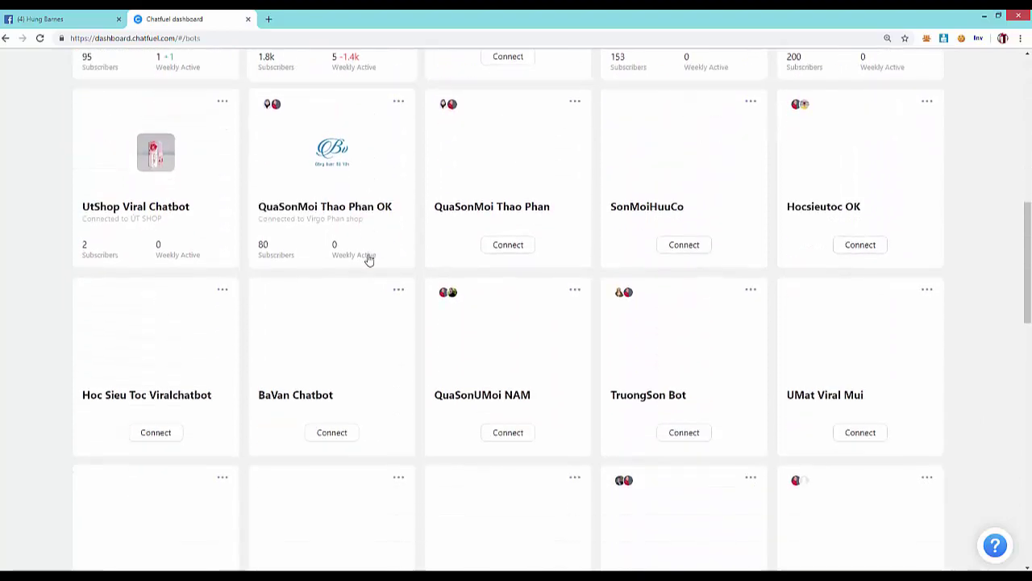
{"action": "scroll", "coordinate": [372, 263], "scroll_direction": "down", "scroll_amount": 2}
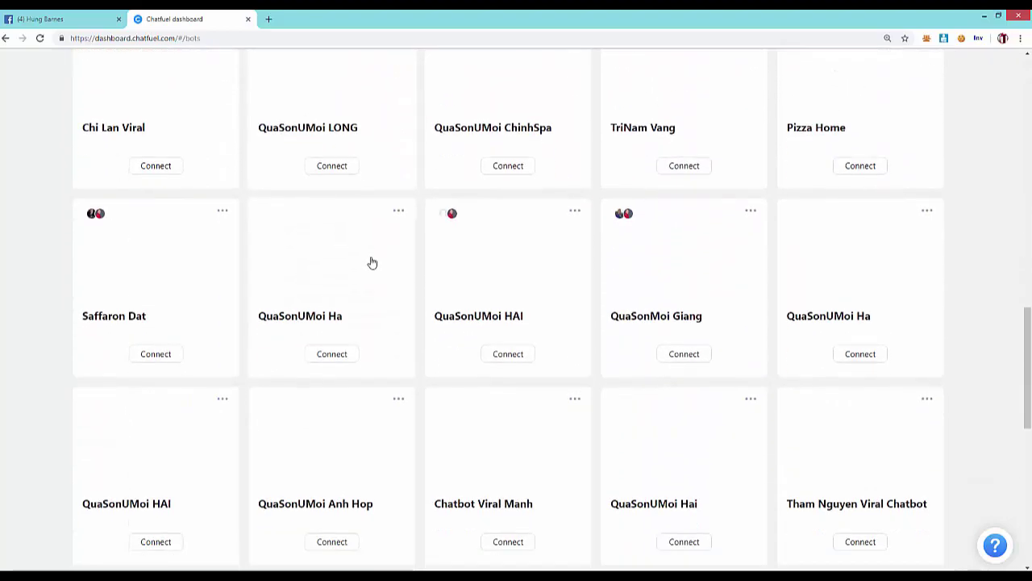
{"action": "scroll", "coordinate": [370, 262], "scroll_direction": "down", "scroll_amount": 7}
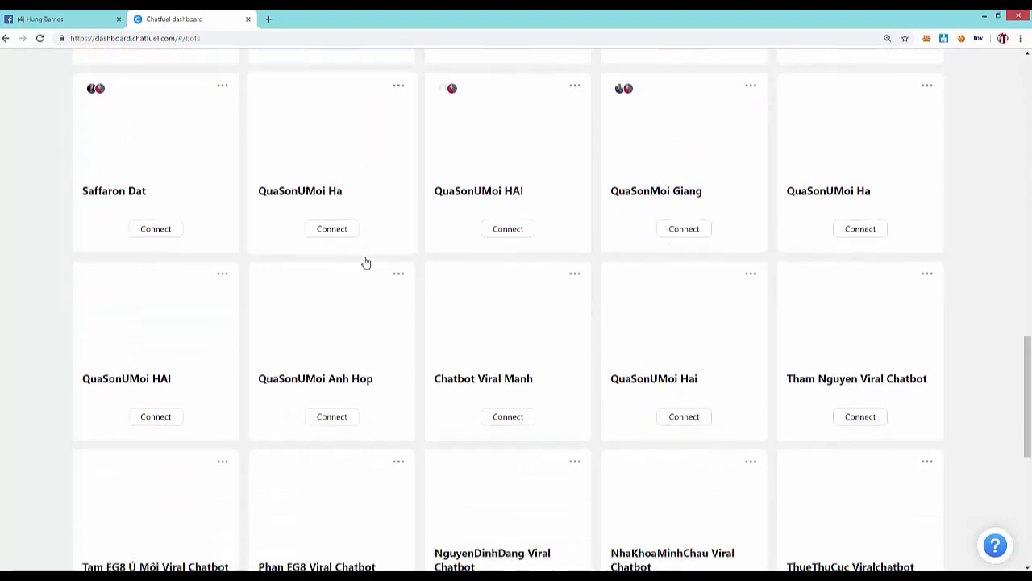
{"action": "scroll", "coordinate": [367, 262], "scroll_direction": "up", "scroll_amount": 15}
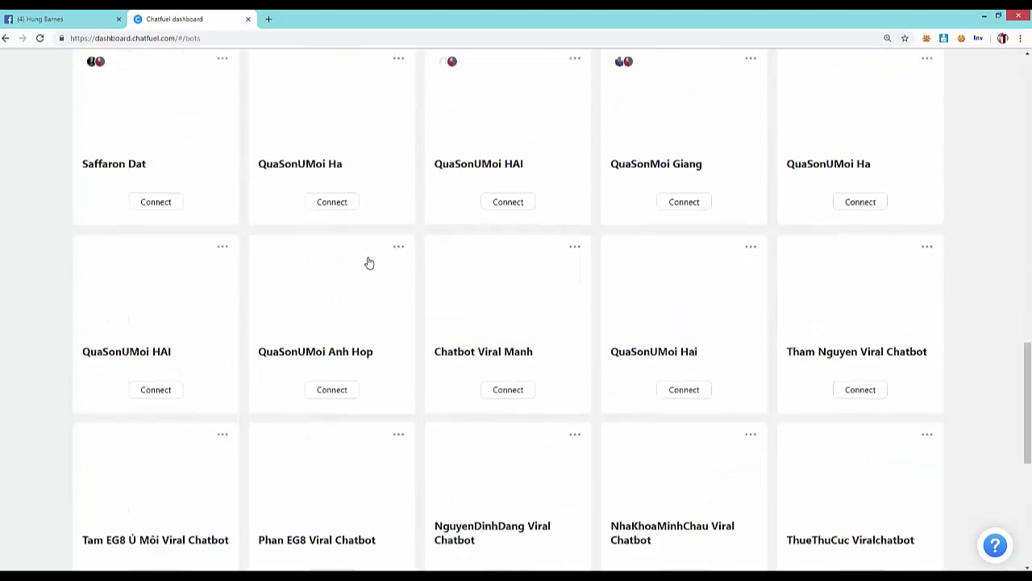
{"action": "scroll", "coordinate": [369, 262], "scroll_direction": "up", "scroll_amount": 2}
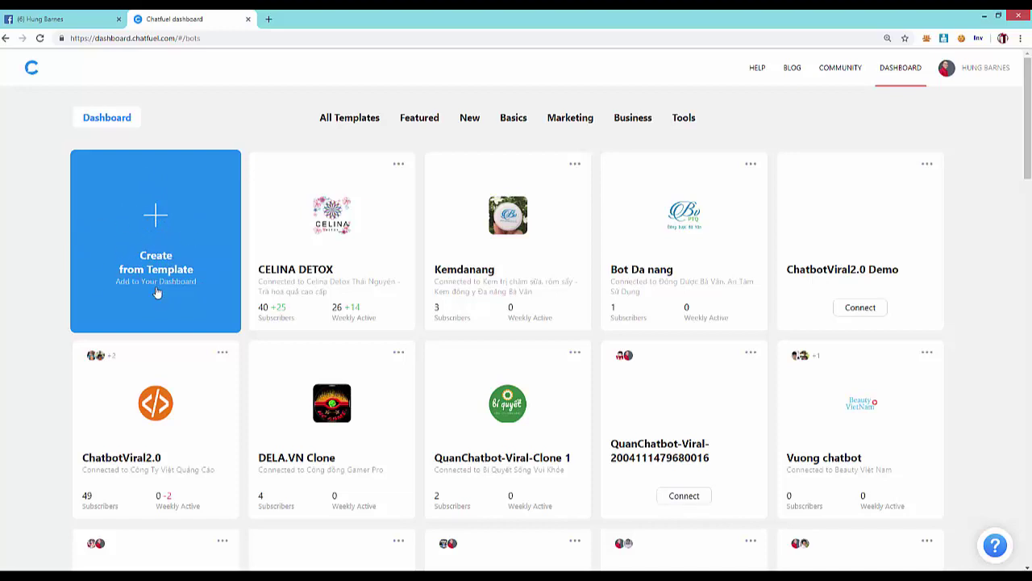
- Browse the Featured templates in the template gallery and create a Blank Bot
{"action": "left_click", "coordinate": [161, 252]}
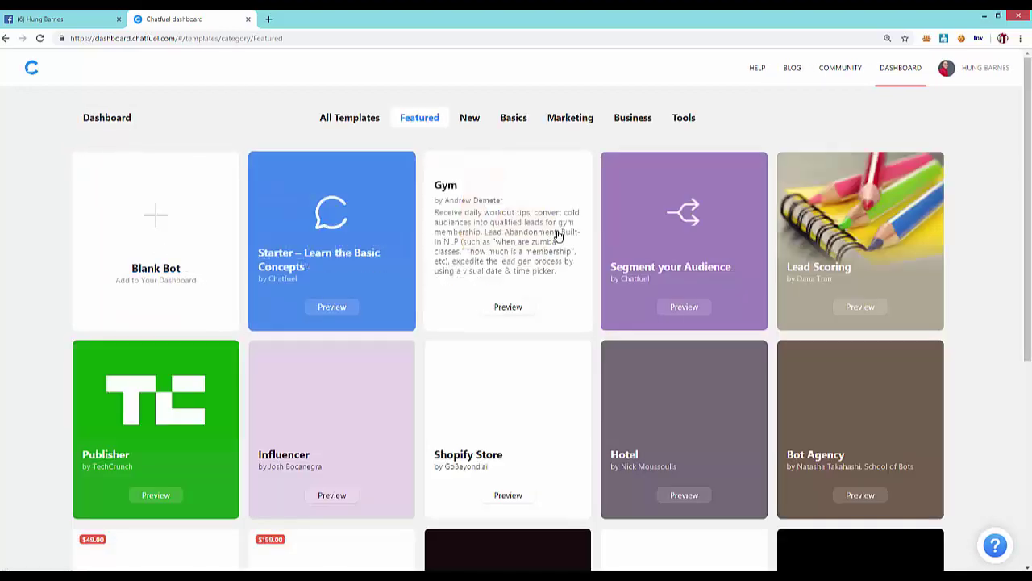
{"action": "scroll", "coordinate": [733, 307], "scroll_direction": "down", "scroll_amount": 4}
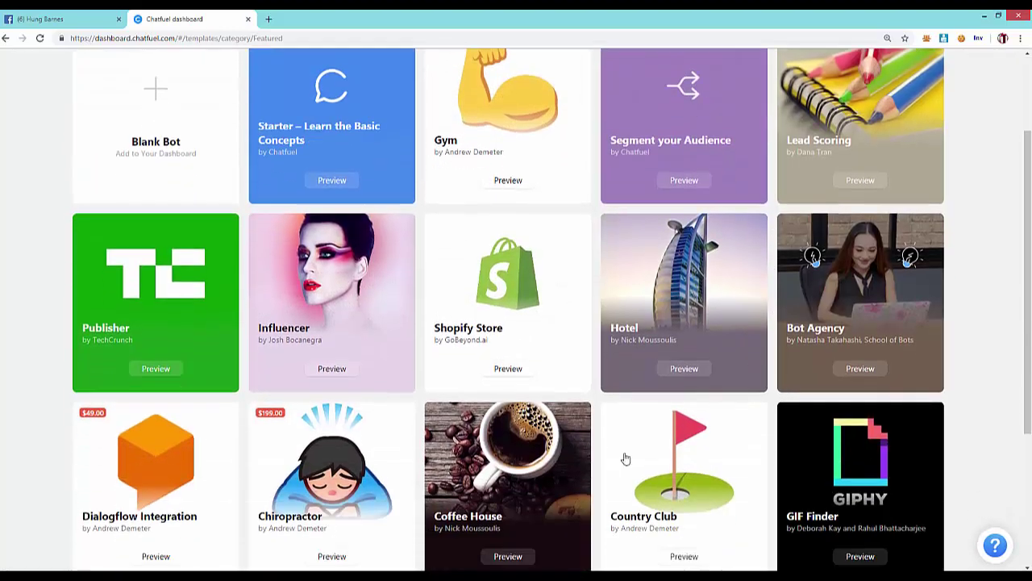
{"action": "scroll", "coordinate": [509, 266], "scroll_direction": "down", "scroll_amount": 1}
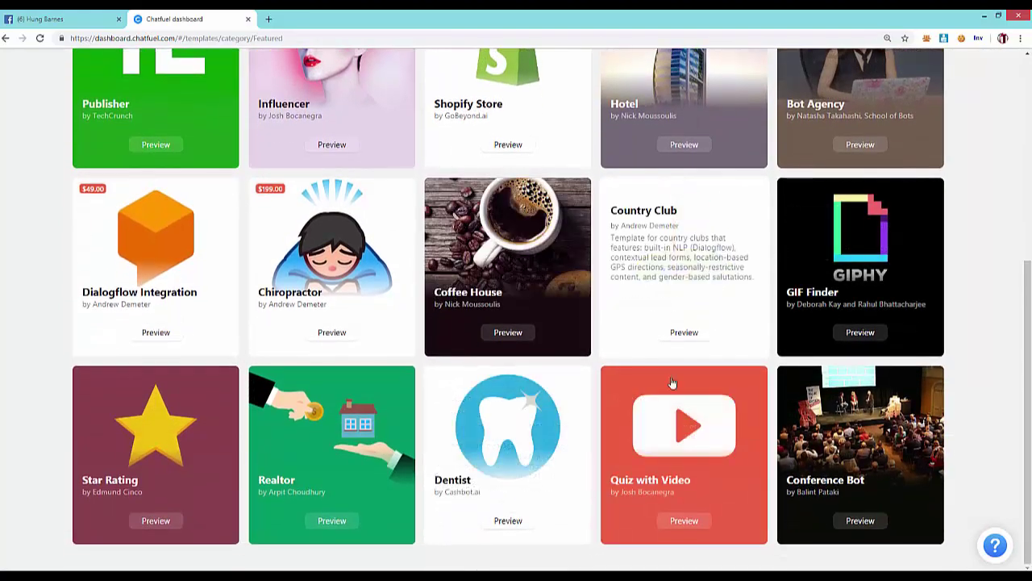
{"action": "scroll", "coordinate": [741, 389], "scroll_direction": "up", "scroll_amount": 2}
{"action": "scroll", "coordinate": [740, 390], "scroll_direction": "up", "scroll_amount": 3}
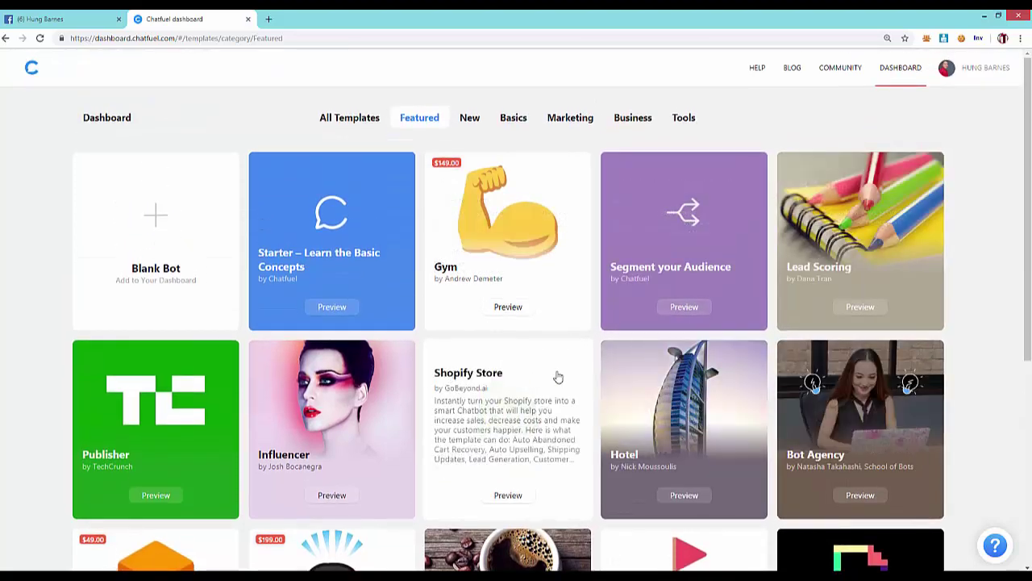
{"action": "scroll", "coordinate": [564, 379], "scroll_direction": "down", "scroll_amount": 2}
{"action": "scroll", "coordinate": [597, 402], "scroll_direction": "down", "scroll_amount": 2}
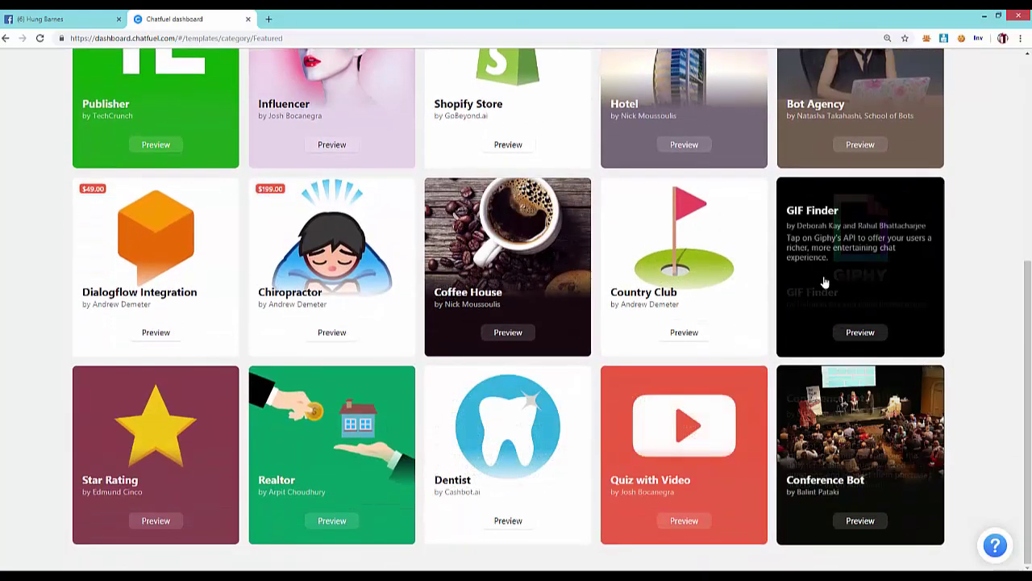
{"action": "scroll", "coordinate": [745, 373], "scroll_direction": "up", "scroll_amount": 2}
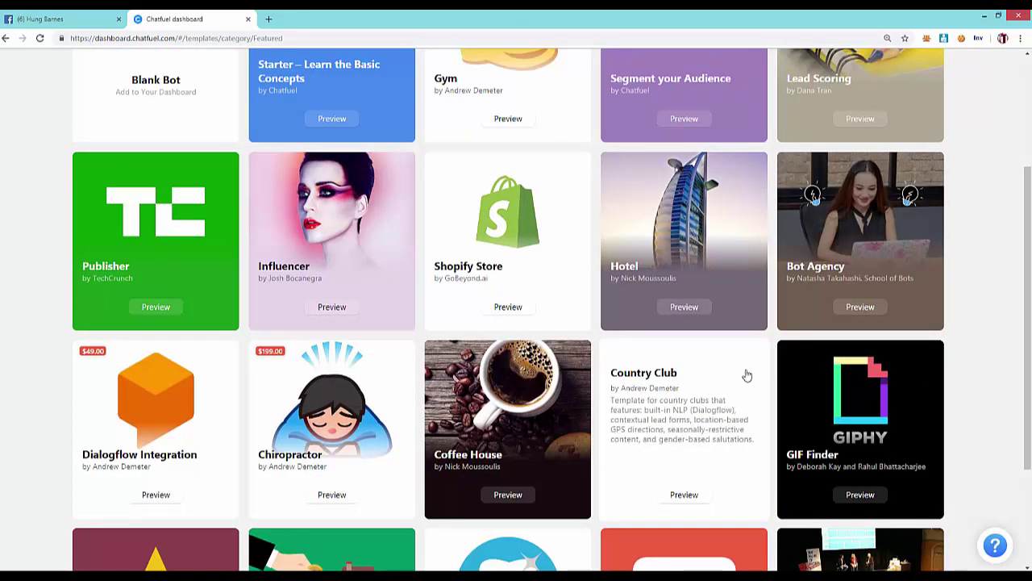
{"action": "scroll", "coordinate": [800, 325], "scroll_direction": "up", "scroll_amount": 2}
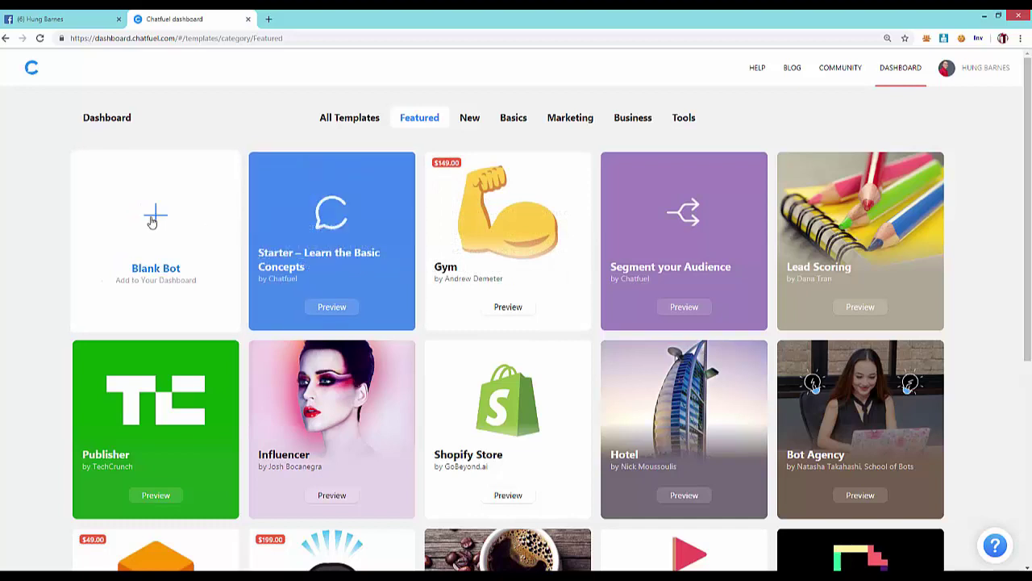
{"action": "scroll", "coordinate": [155, 222], "scroll_direction": "down", "scroll_amount": 1}
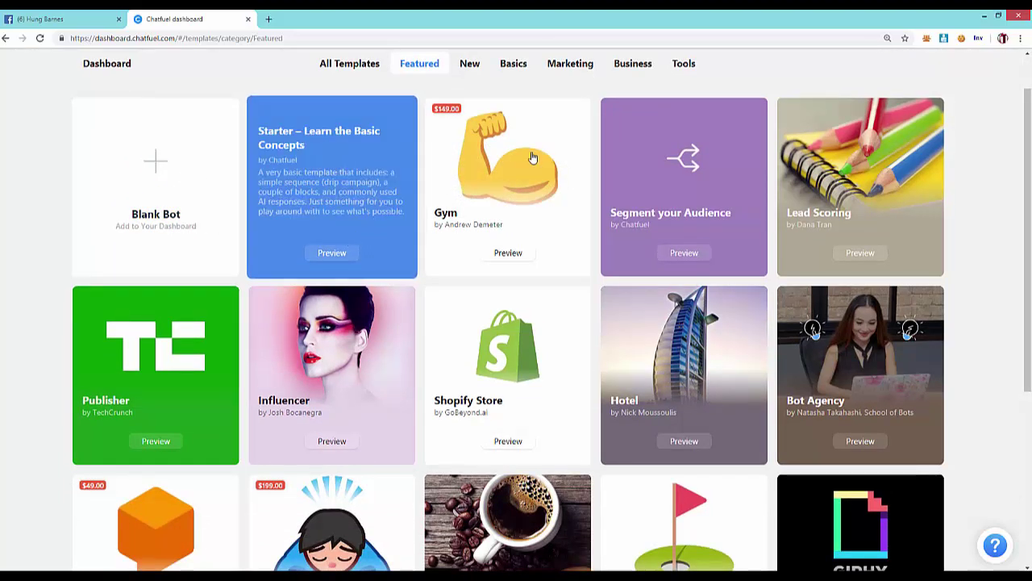
{"action": "left_click", "coordinate": [161, 219]}
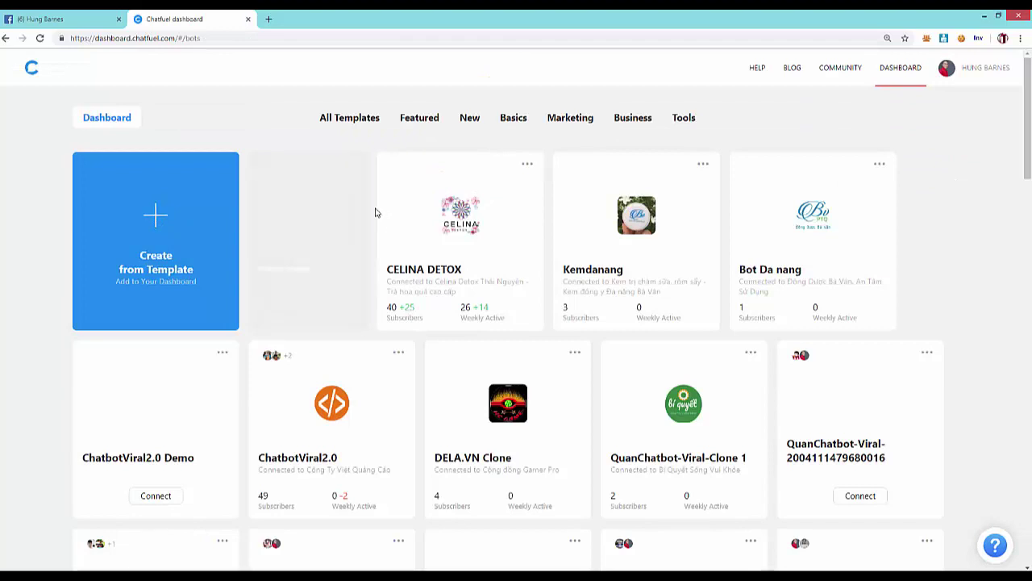
{"action": "scroll", "coordinate": [375, 213], "scroll_direction": "down", "scroll_amount": 1}
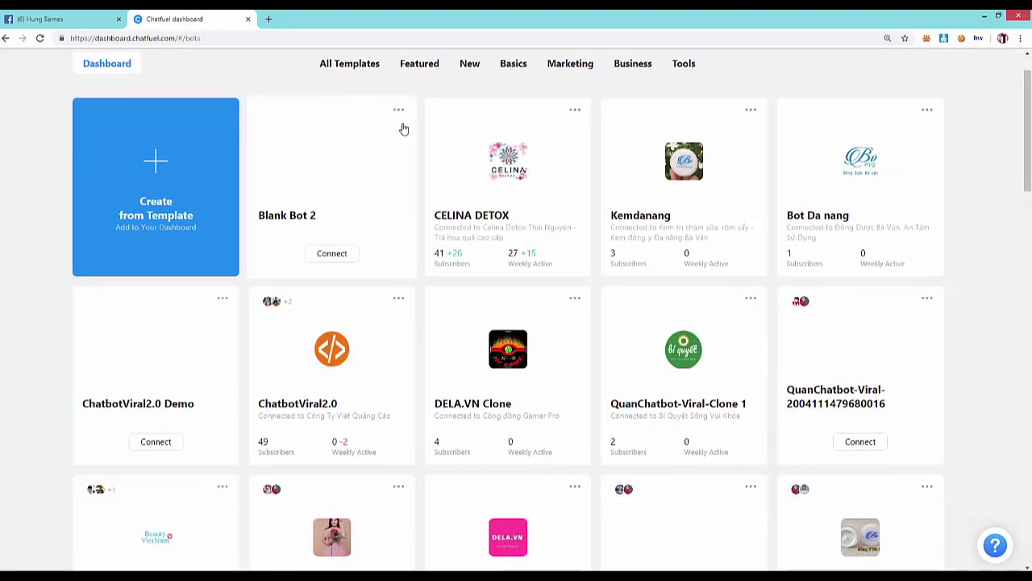
{"action": "left_click", "coordinate": [400, 113]}
{"action": "left_click", "coordinate": [392, 108]}
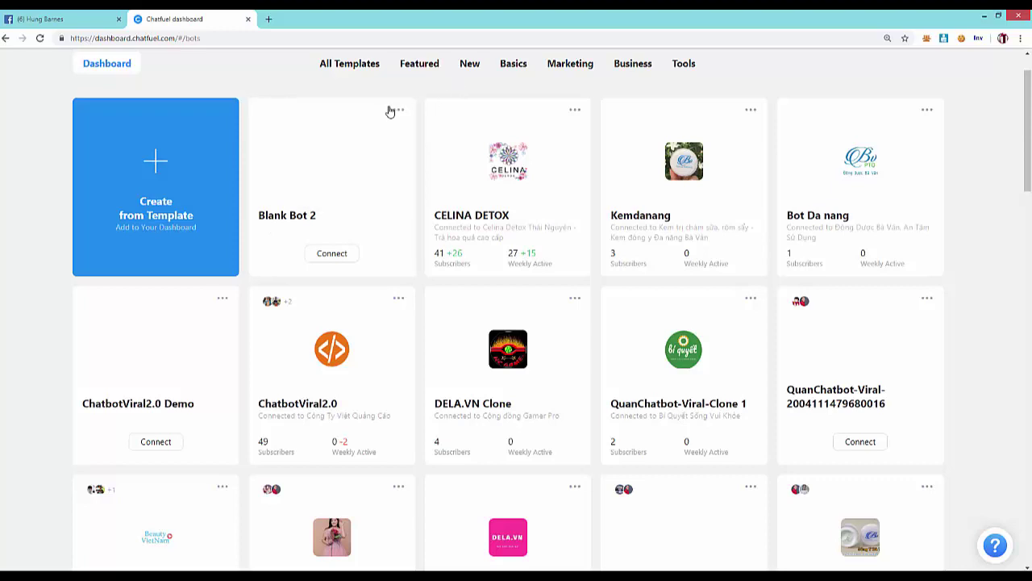
{"action": "left_click", "coordinate": [400, 111]}
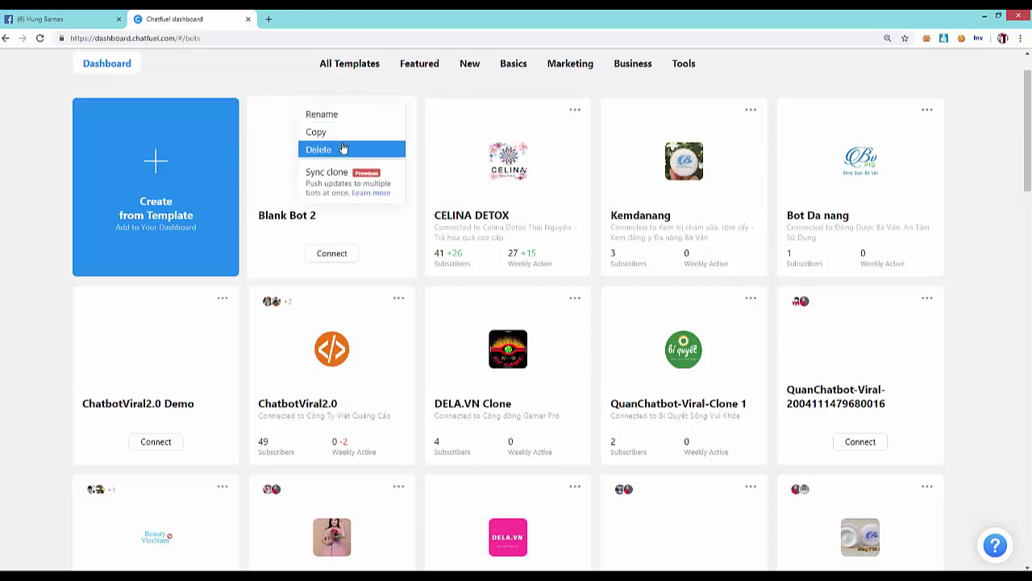
{"action": "left_click", "coordinate": [347, 115]}
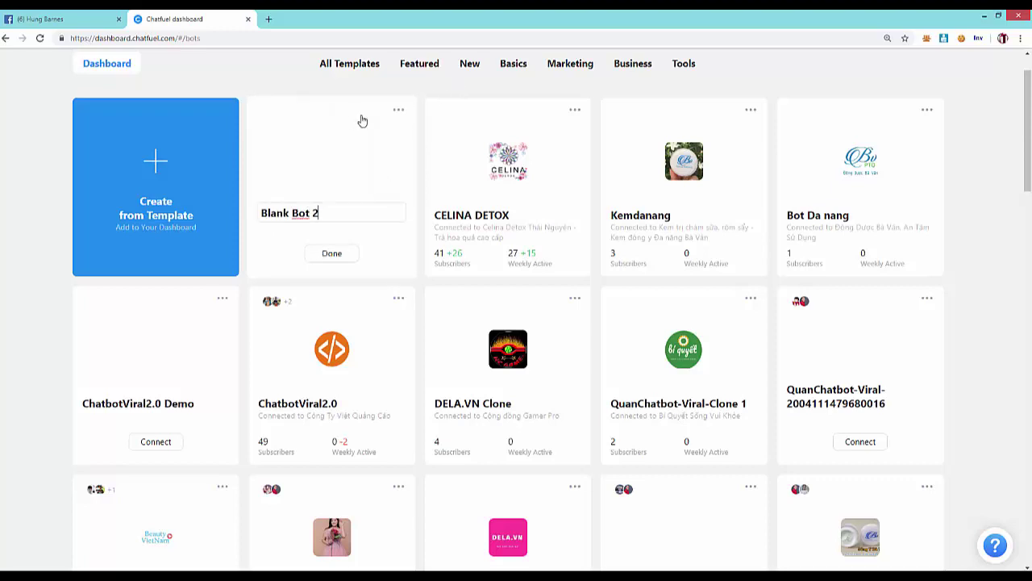
{"action": "triple_click", "coordinate": [312, 212]}
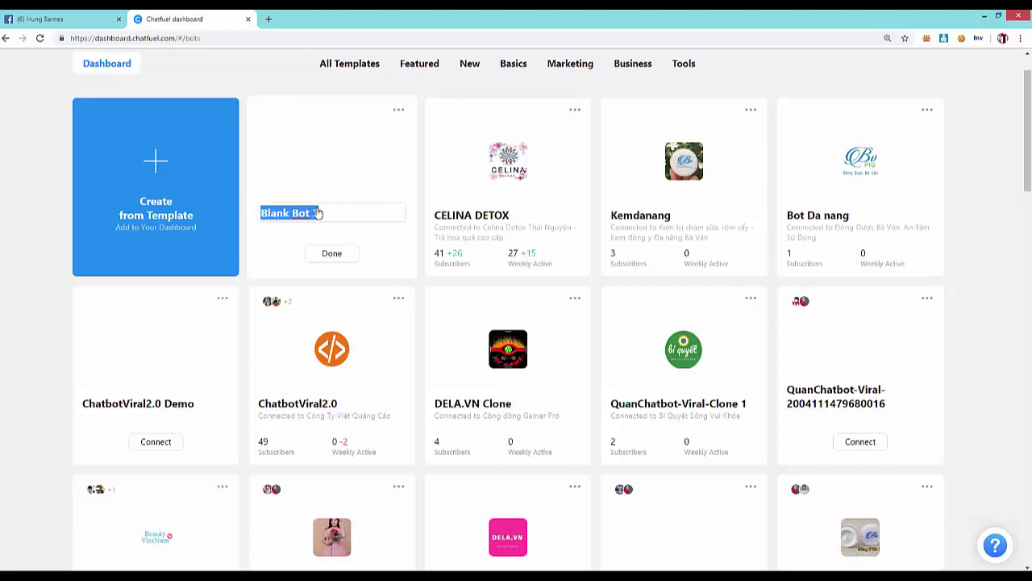
{"action": "type", "text": "Demo"}
{"action": "left_click", "coordinate": [334, 254]}
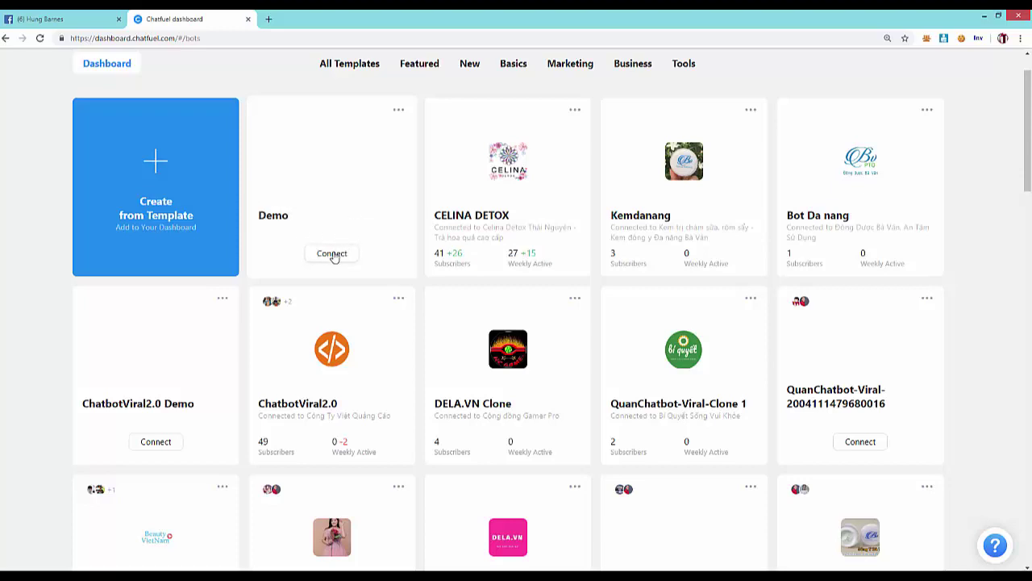
- Connect the Demo bot to the Quynh.QuynhShop Facebook page from the pages list
{"action": "left_click", "coordinate": [332, 255]}
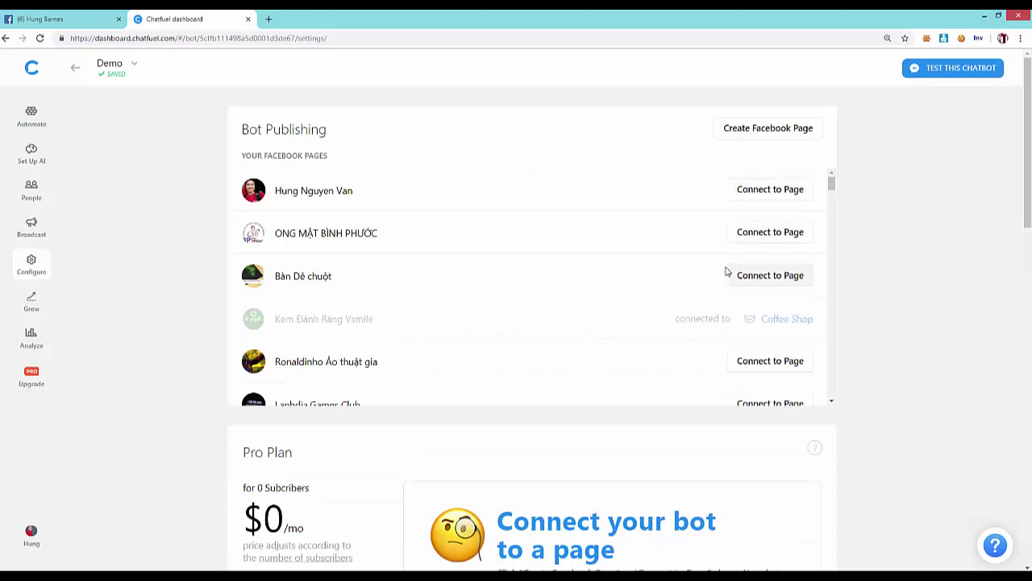
{"action": "scroll", "coordinate": [693, 258], "scroll_direction": "down", "scroll_amount": 1}
{"action": "scroll", "coordinate": [726, 234], "scroll_direction": "up", "scroll_amount": 1}
{"action": "left_click", "coordinate": [788, 190]}
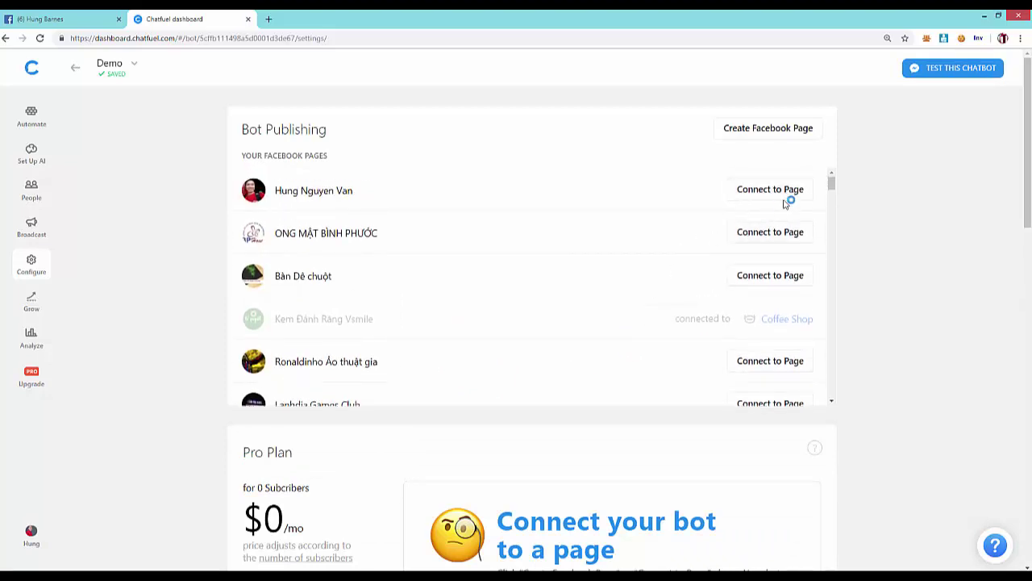
{"action": "scroll", "coordinate": [799, 234], "scroll_direction": "down", "scroll_amount": 3}
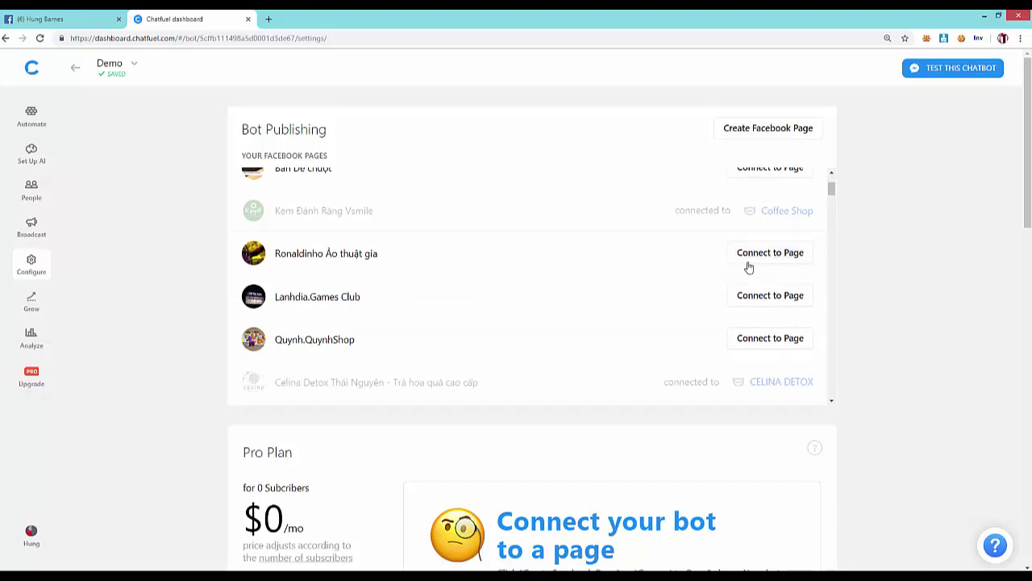
{"action": "scroll", "coordinate": [782, 274], "scroll_direction": "down", "scroll_amount": 4}
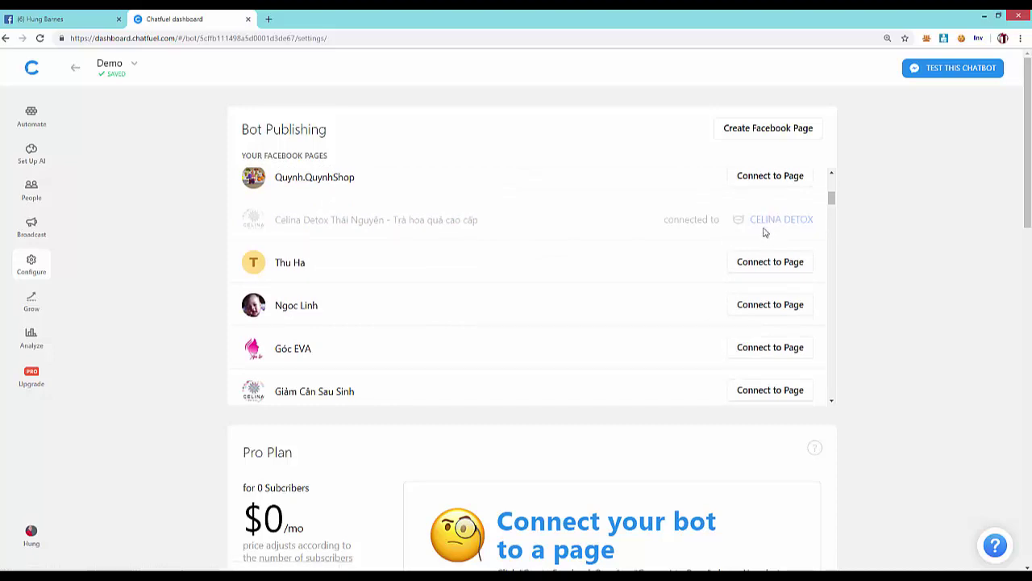
{"action": "scroll", "coordinate": [734, 226], "scroll_direction": "up", "scroll_amount": 1}
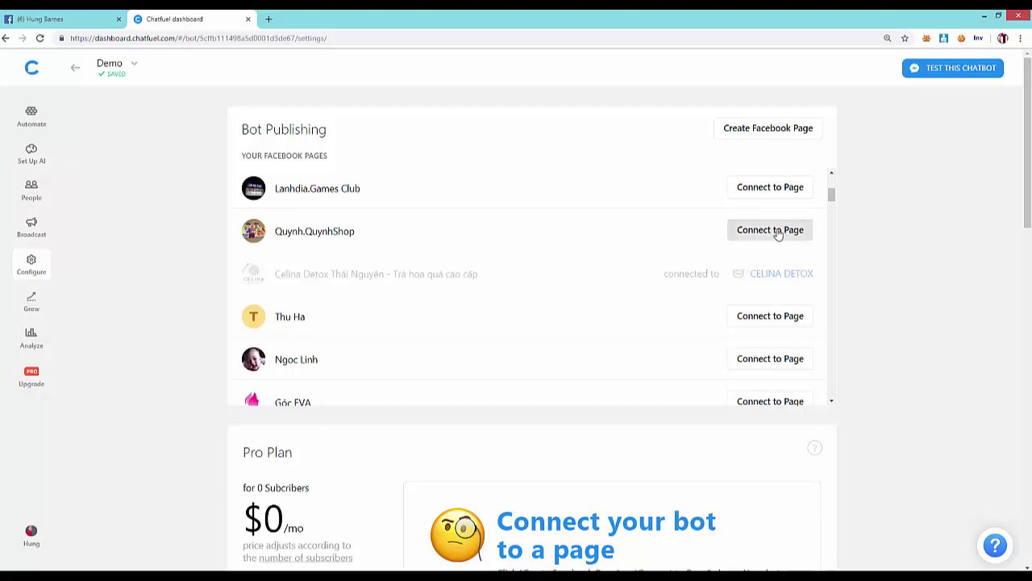
{"action": "left_click", "coordinate": [776, 232]}
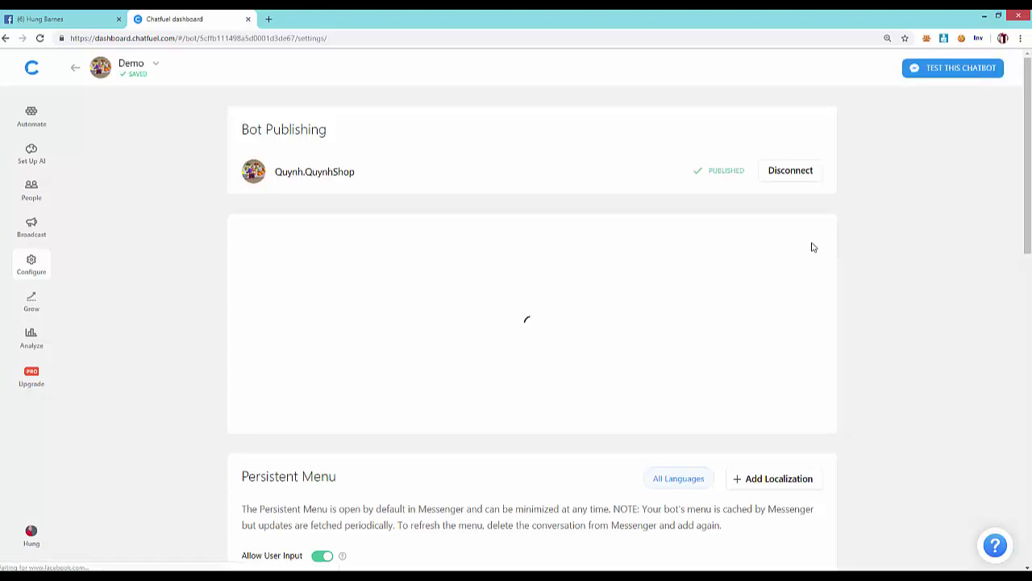
{"action": "scroll", "coordinate": [769, 299], "scroll_direction": "down", "scroll_amount": 1}
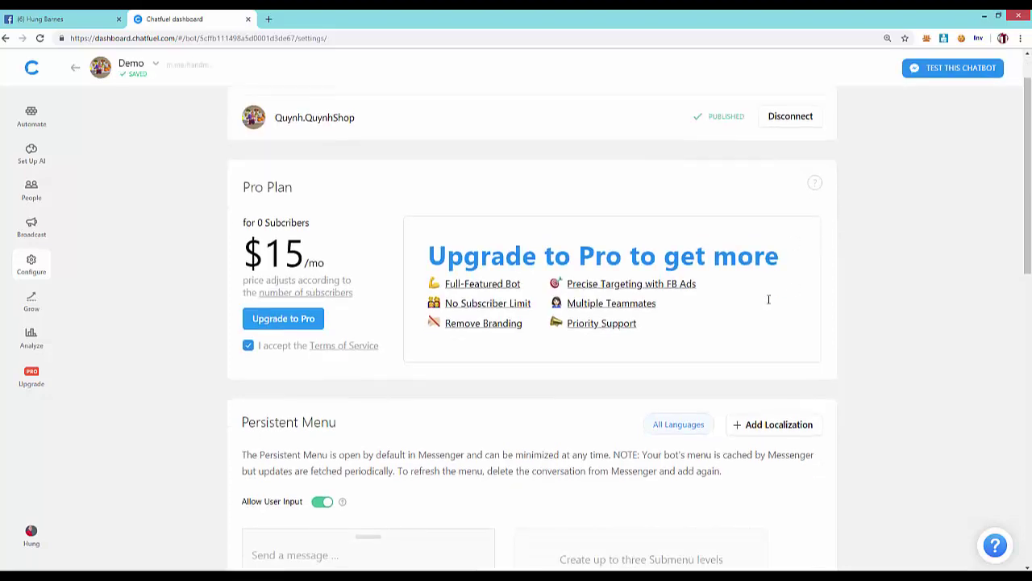
{"action": "scroll", "coordinate": [768, 303], "scroll_direction": "down", "scroll_amount": 4}
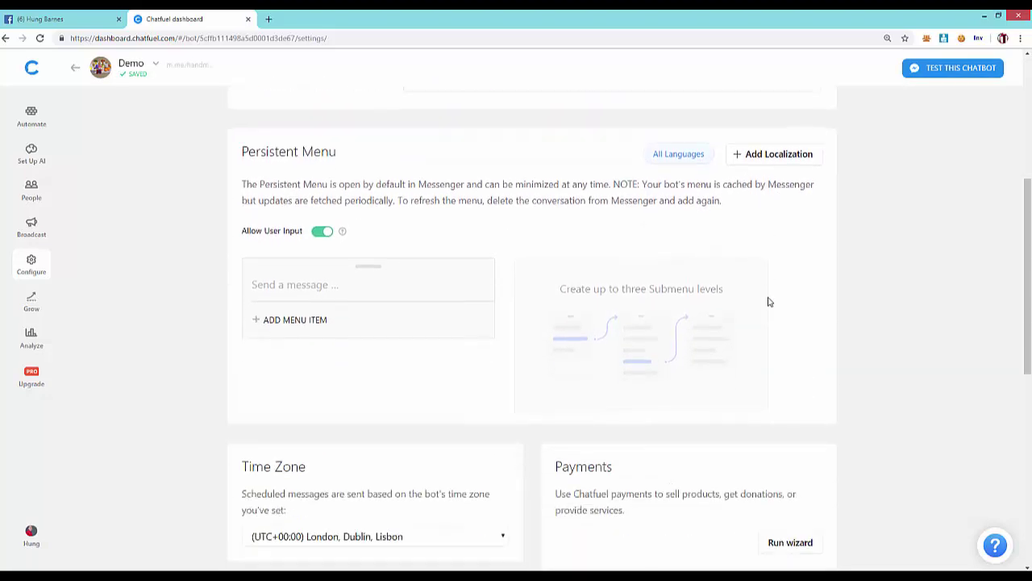
{"action": "scroll", "coordinate": [769, 301], "scroll_direction": "down", "scroll_amount": 3}
{"action": "scroll", "coordinate": [683, 334], "scroll_direction": "up", "scroll_amount": 7}
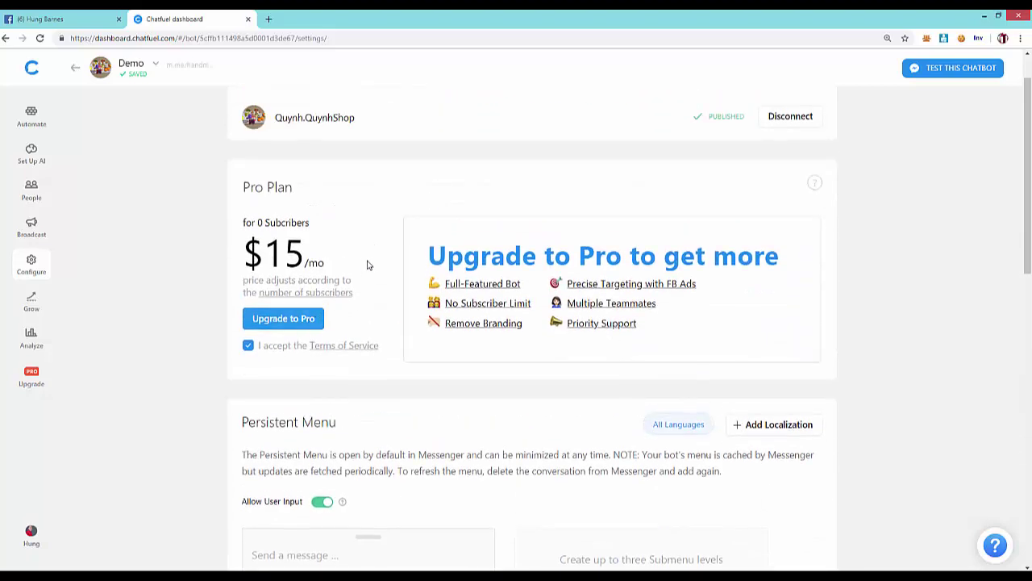
{"action": "double_click", "coordinate": [296, 222]}
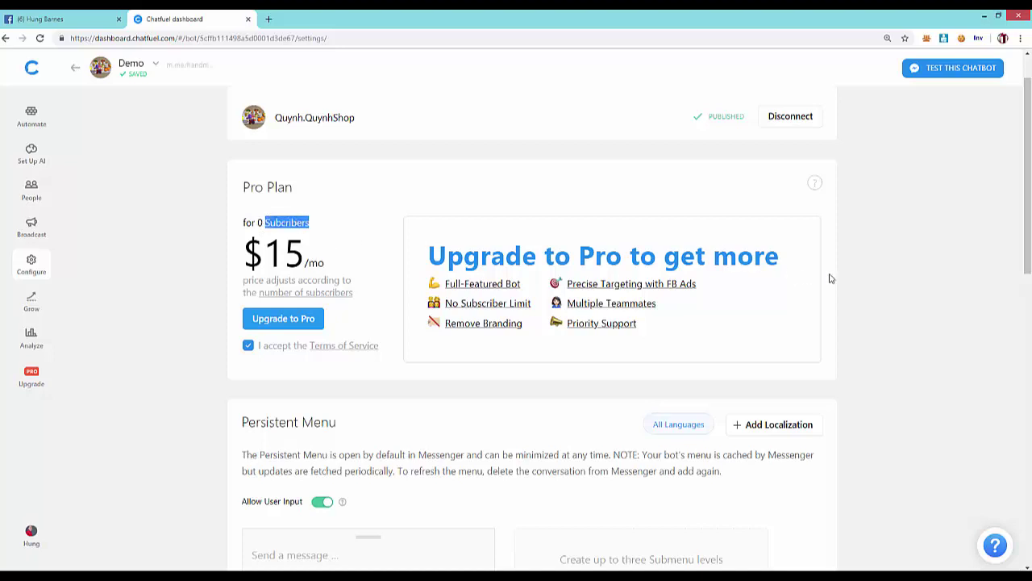
{"action": "left_click_drag", "start_coordinate": [830, 278], "coordinate": [912, 278]}
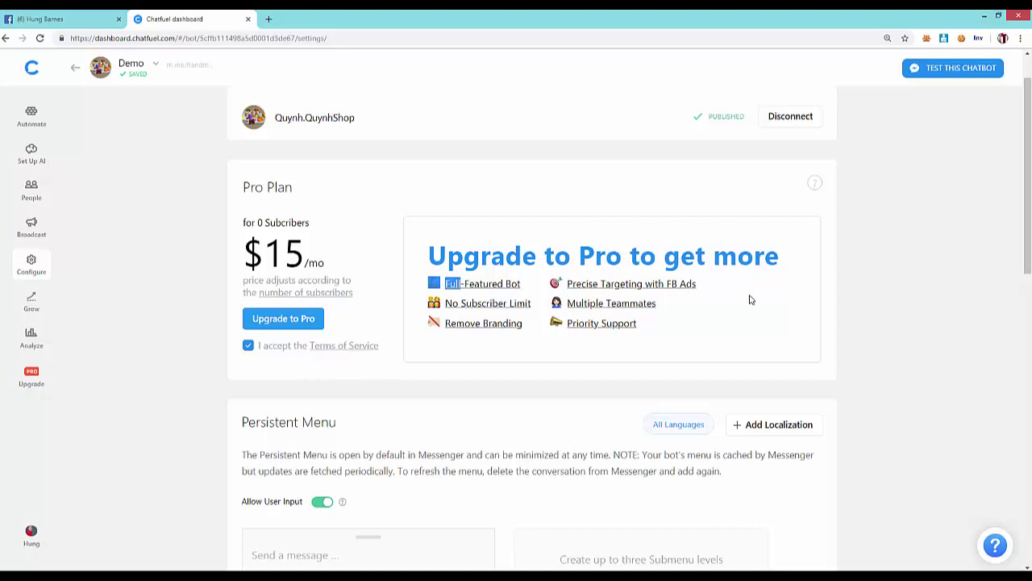
{"action": "scroll", "coordinate": [471, 291], "scroll_direction": "down", "scroll_amount": 3}
{"action": "scroll", "coordinate": [476, 303], "scroll_direction": "down", "scroll_amount": 5}
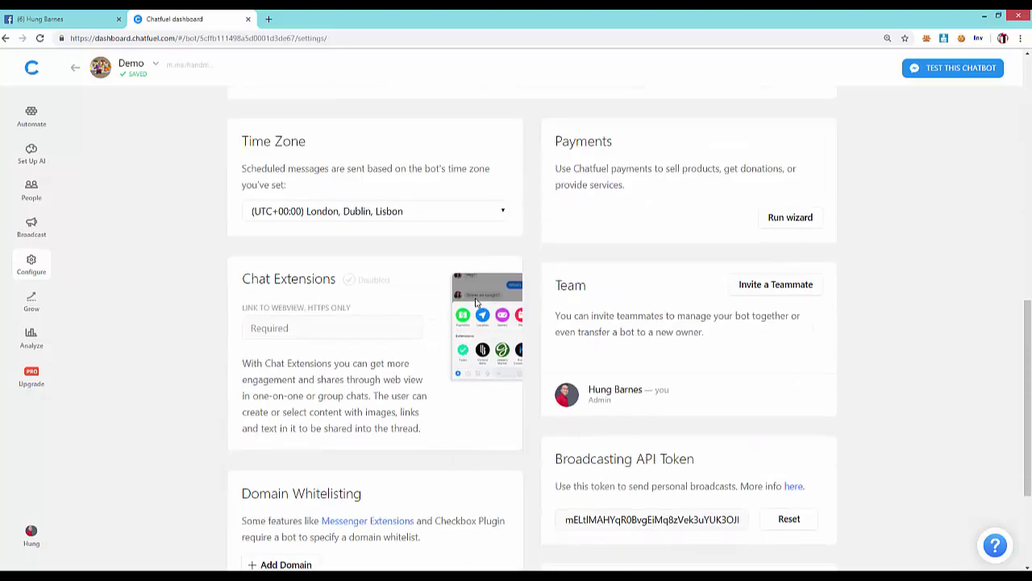
{"action": "scroll", "coordinate": [315, 413], "scroll_direction": "up", "scroll_amount": 2}
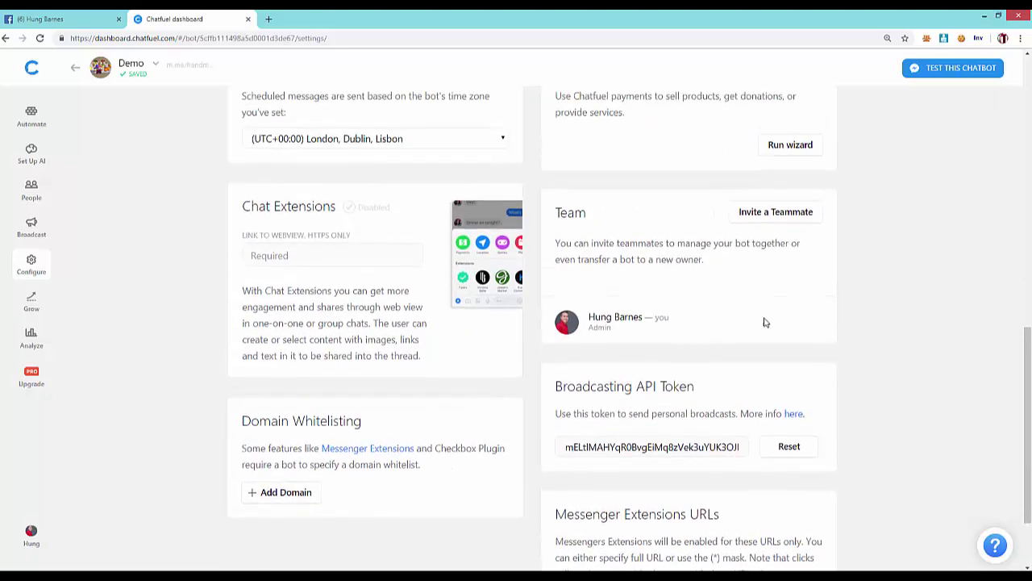
{"action": "scroll", "coordinate": [847, 319], "scroll_direction": "up", "scroll_amount": 3}
{"action": "scroll", "coordinate": [454, 305], "scroll_direction": "up", "scroll_amount": 5}
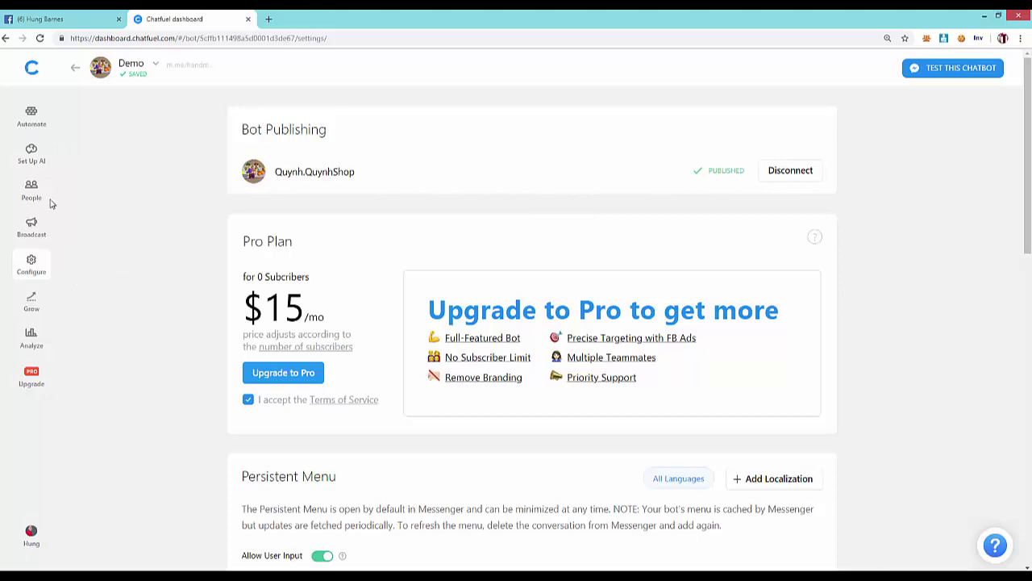
{"action": "left_click", "coordinate": [32, 121]}
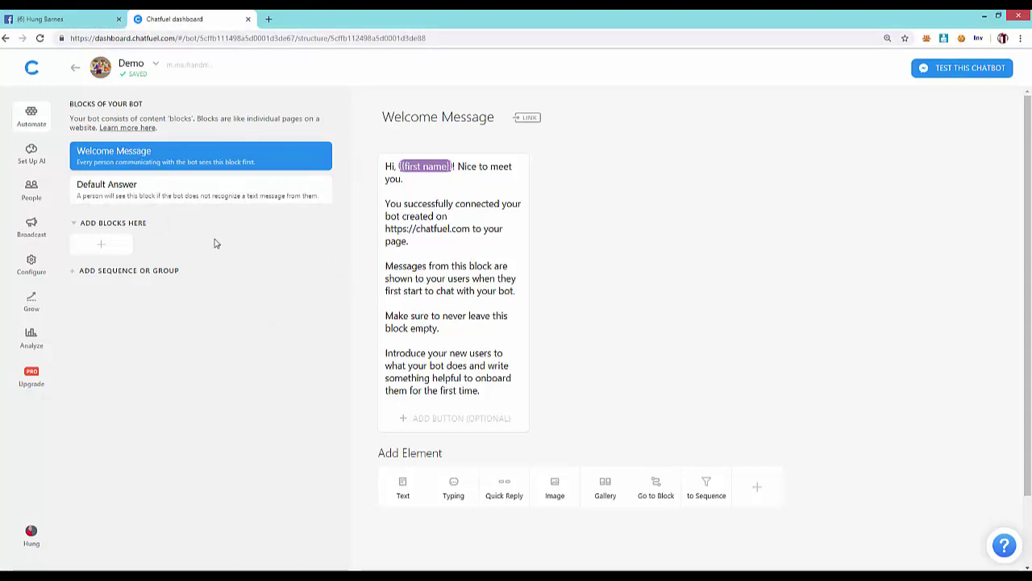
- Return to the Chatfuel dashboard listing all bots
{"action": "left_click", "coordinate": [40, 70]}
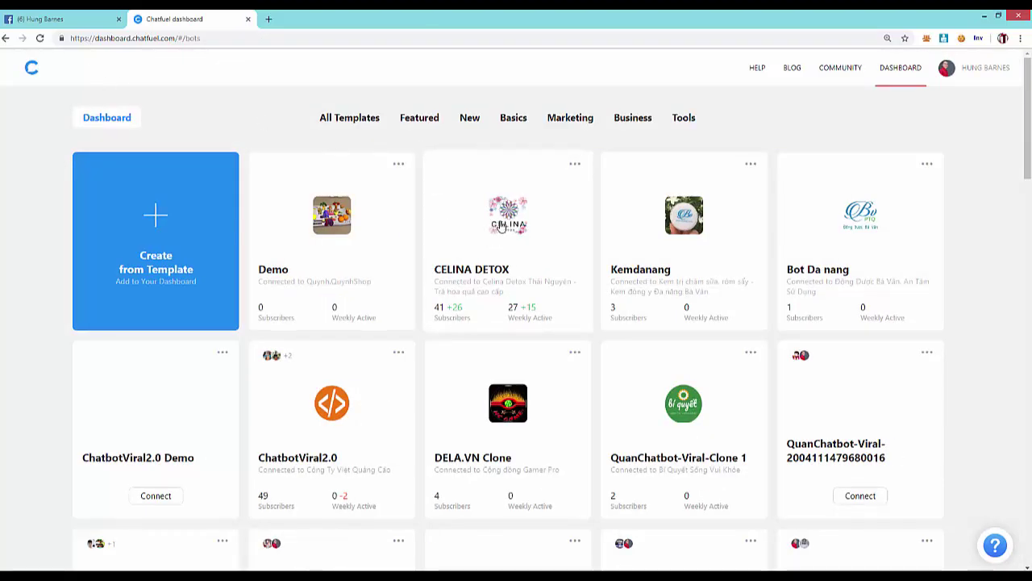
- Open the CELINA DETOX bot from the dashboard and look through it
{"action": "left_click", "coordinate": [500, 227]}
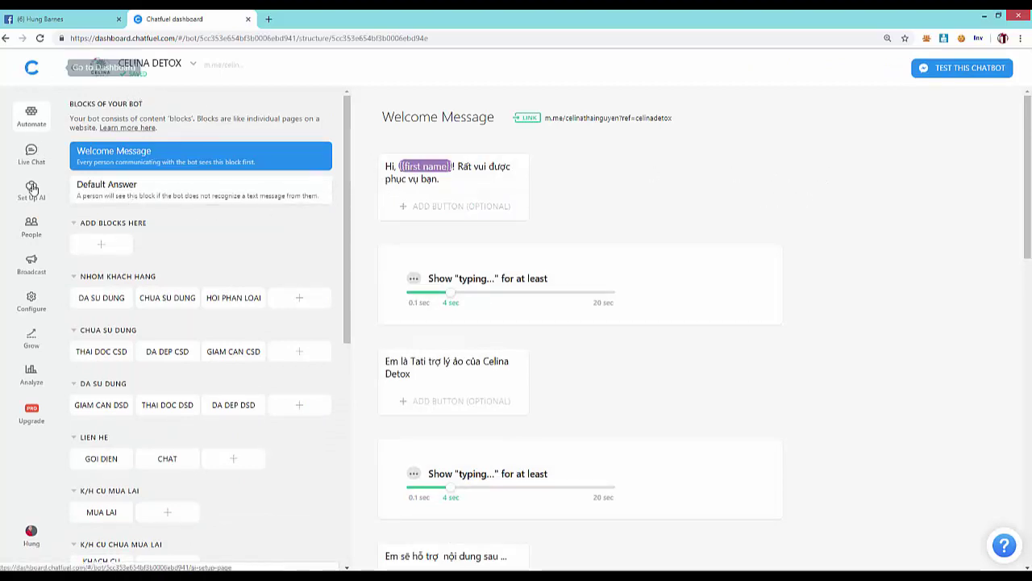
{"action": "scroll", "coordinate": [166, 414], "scroll_direction": "down", "scroll_amount": 3}
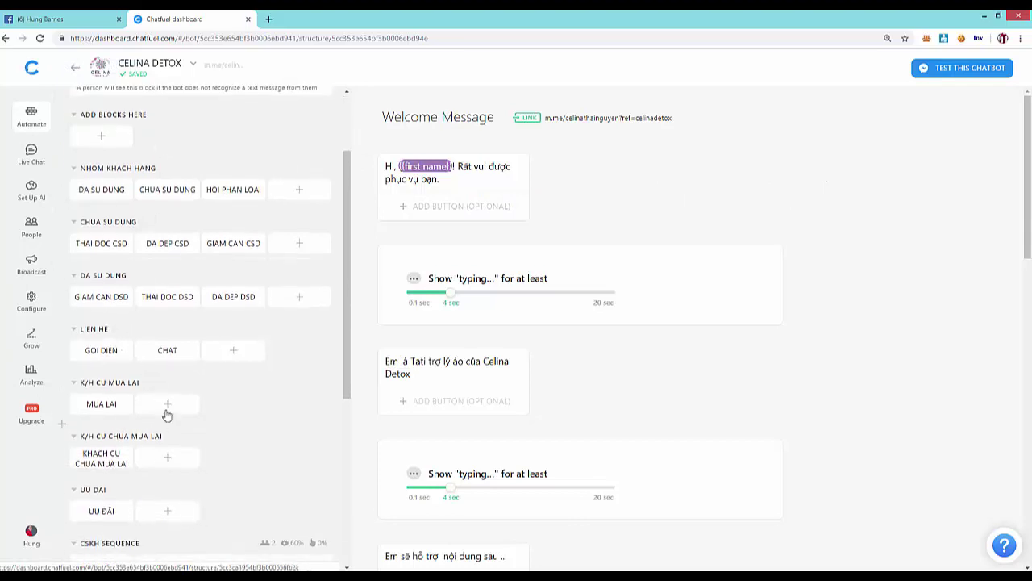
{"action": "scroll", "coordinate": [190, 387], "scroll_direction": "down", "scroll_amount": 2}
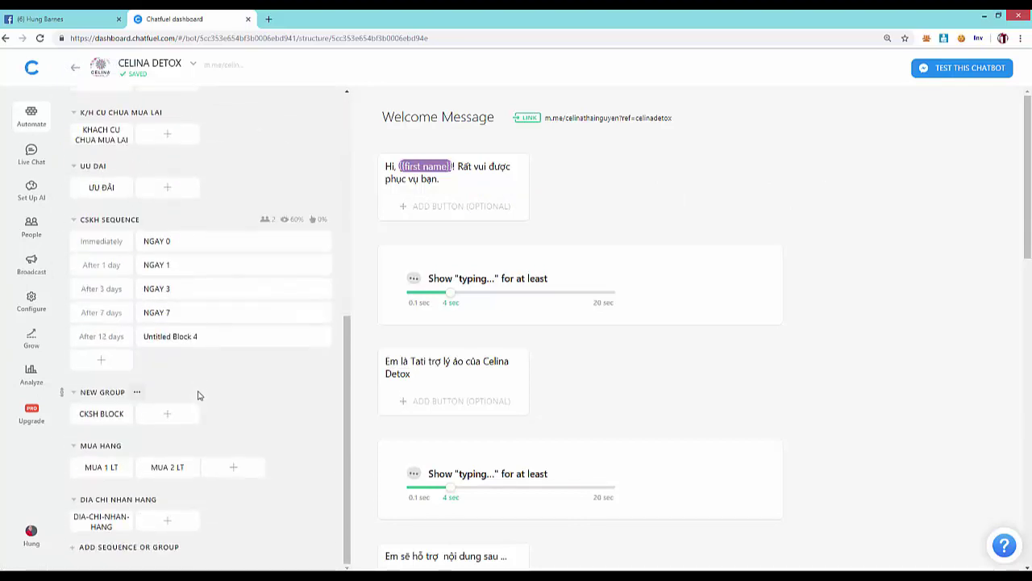
{"action": "scroll", "coordinate": [196, 395], "scroll_direction": "up", "scroll_amount": 5}
{"action": "scroll", "coordinate": [150, 278], "scroll_direction": "up", "scroll_amount": 1}
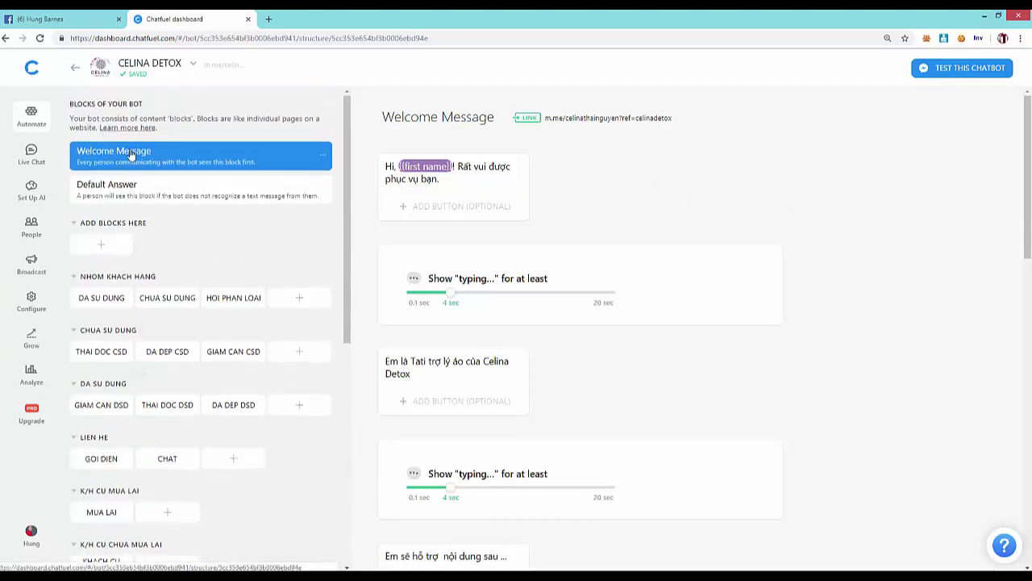
- Review the CELINA DETOX Welcome Message block, then return to the Facebook tab
{"action": "left_click", "coordinate": [39, 134]}
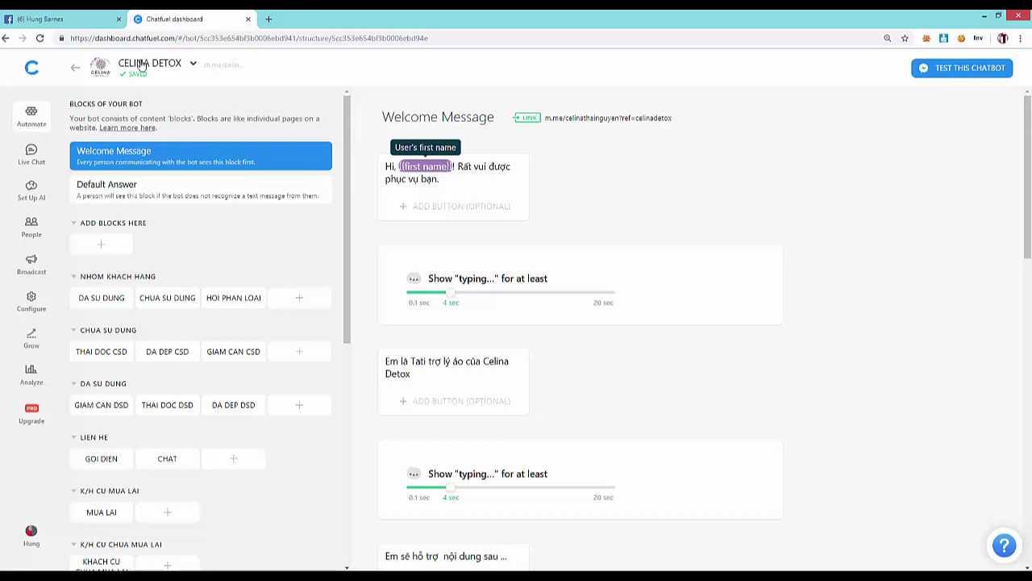
{"action": "scroll", "coordinate": [613, 311], "scroll_direction": "down", "scroll_amount": 2}
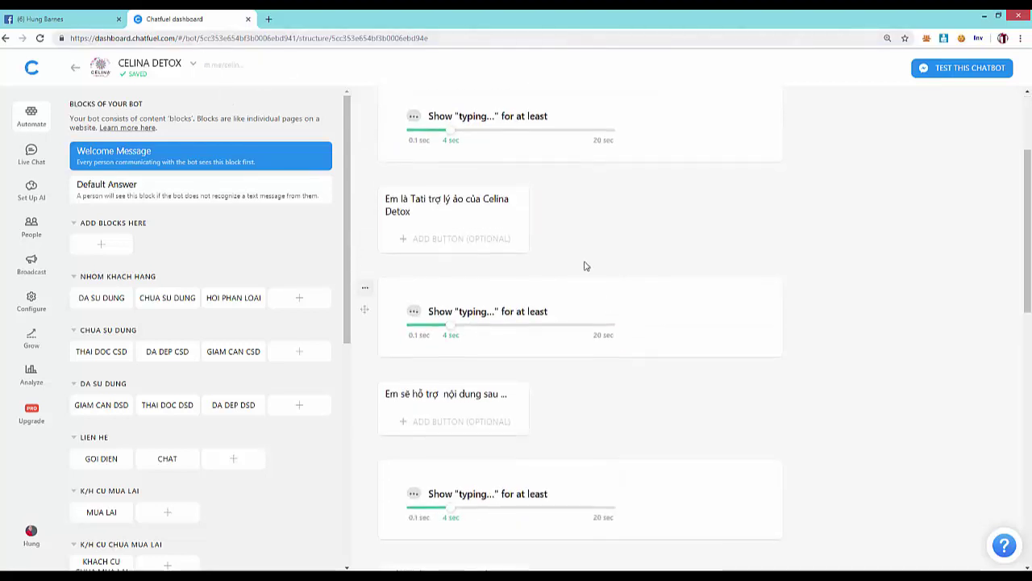
{"action": "scroll", "coordinate": [546, 449], "scroll_direction": "down", "scroll_amount": 3}
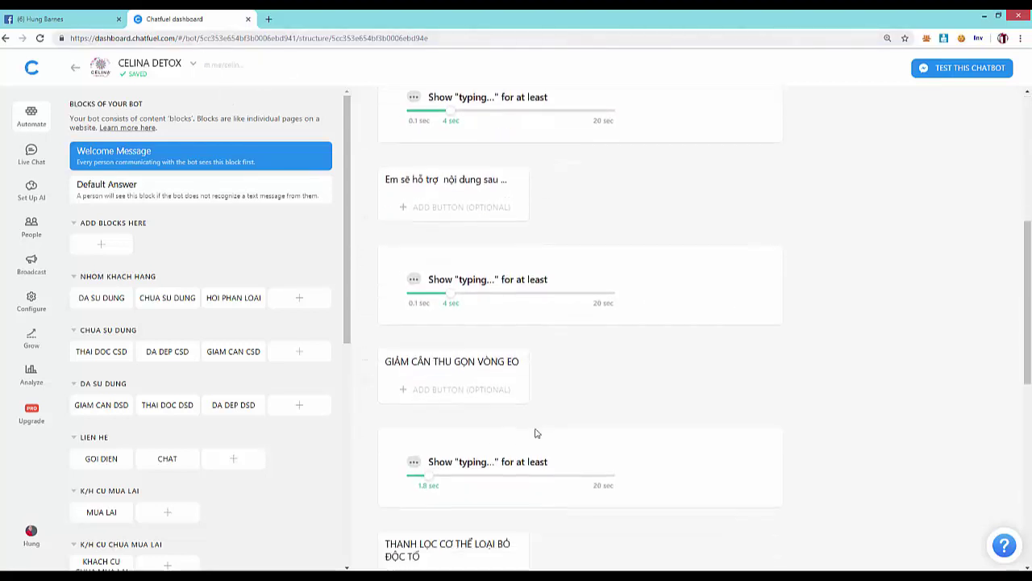
{"action": "scroll", "coordinate": [535, 420], "scroll_direction": "down", "scroll_amount": 2}
{"action": "scroll", "coordinate": [515, 396], "scroll_direction": "down", "scroll_amount": 2}
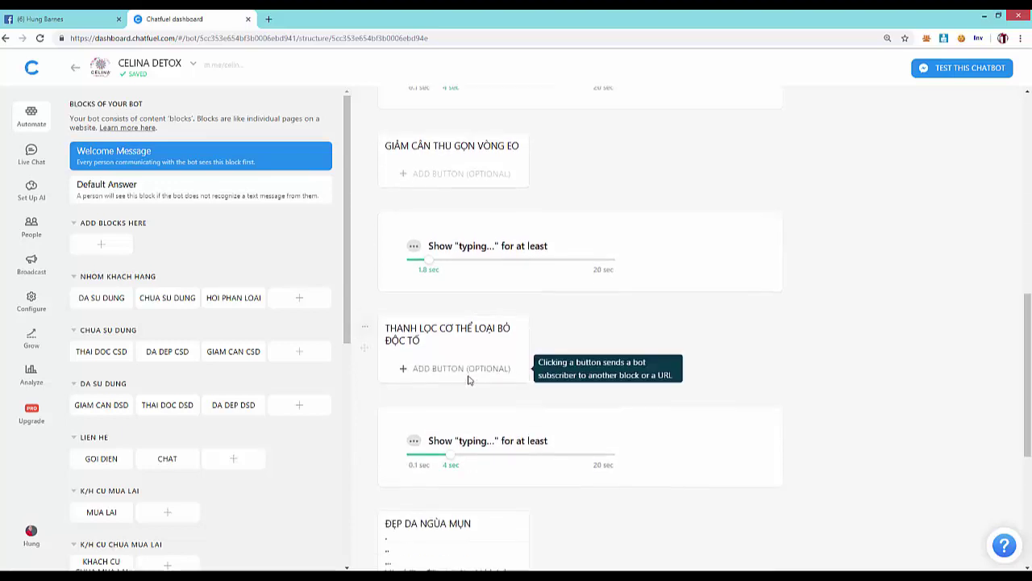
{"action": "left_click", "coordinate": [43, 20]}
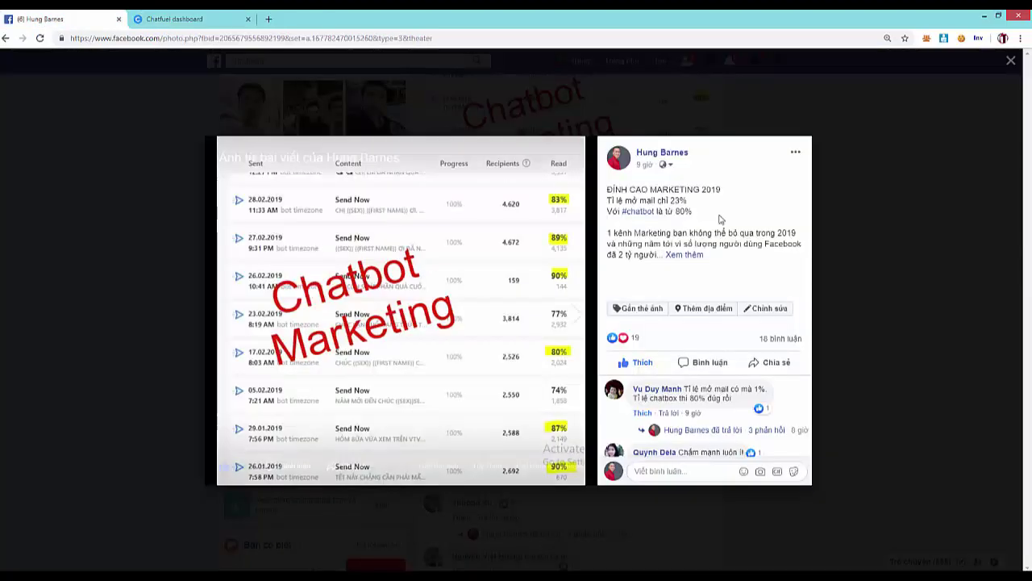
- Search Facebook for 'celina' and open the Celina Detox Thái Nguyên - Trà hoa quả cao cấp page
{"action": "left_click", "coordinate": [828, 132]}
{"action": "left_click", "coordinate": [313, 63]}
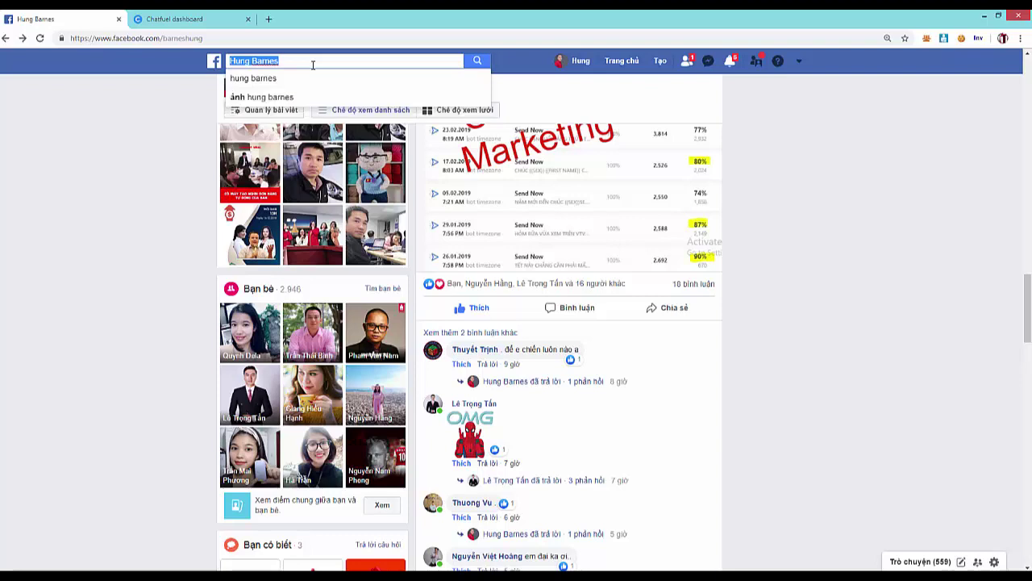
{"action": "type", "text": "c"}
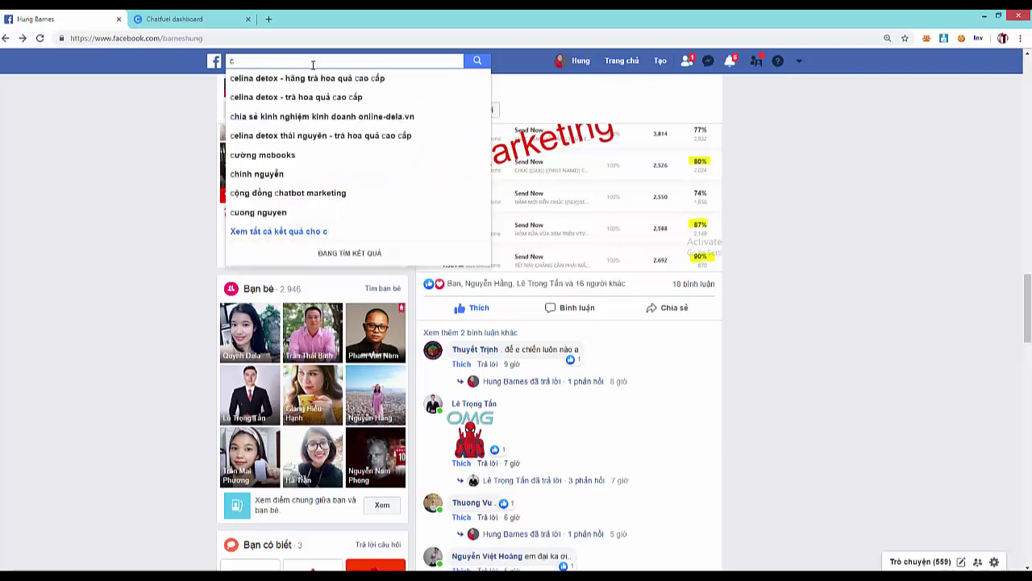
{"action": "type", "text": "eina"}
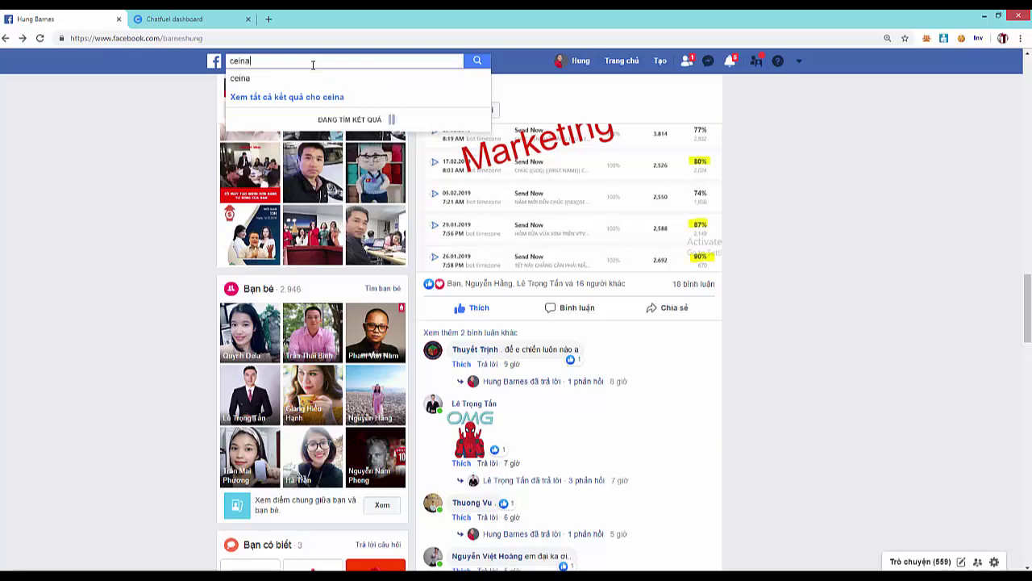
{"action": "key", "text": "BackSpace"}
{"action": "key", "text": "BackSpace"}
{"action": "key", "text": "BackSpace"}
{"action": "type", "text": "lin"}
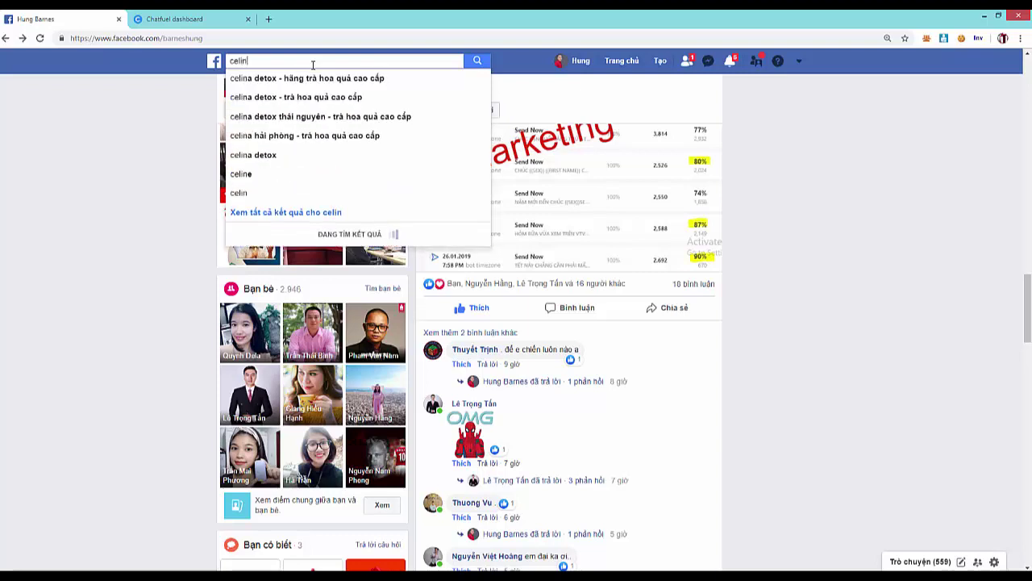
{"action": "type", "text": "a"}
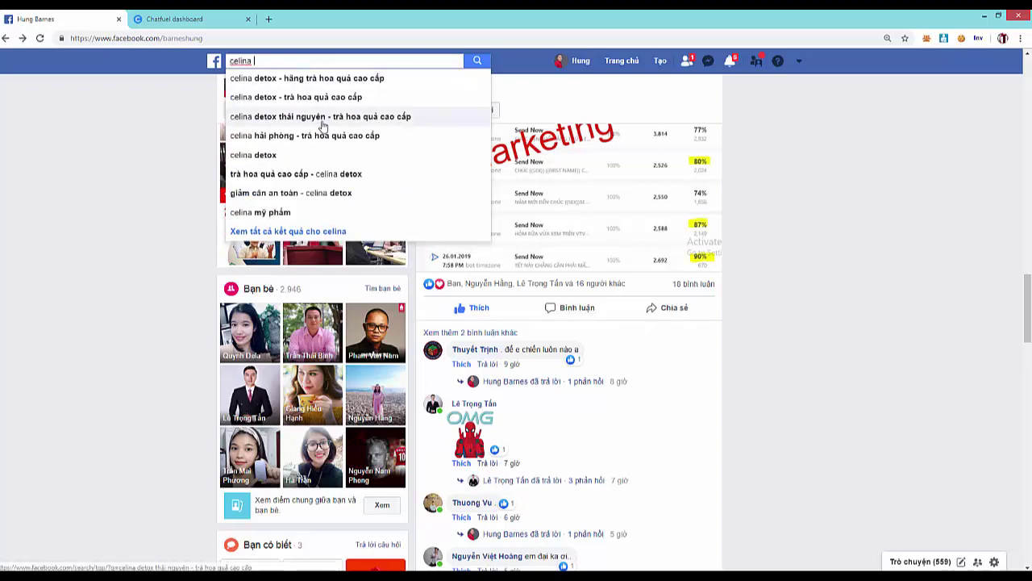
{"action": "left_click", "coordinate": [322, 120]}
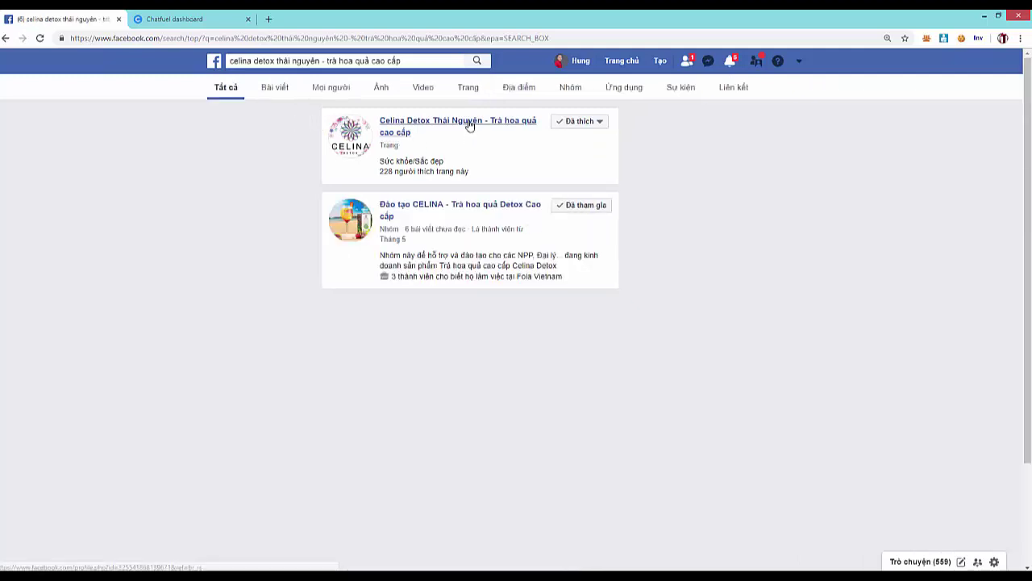
{"action": "left_click", "coordinate": [470, 125]}
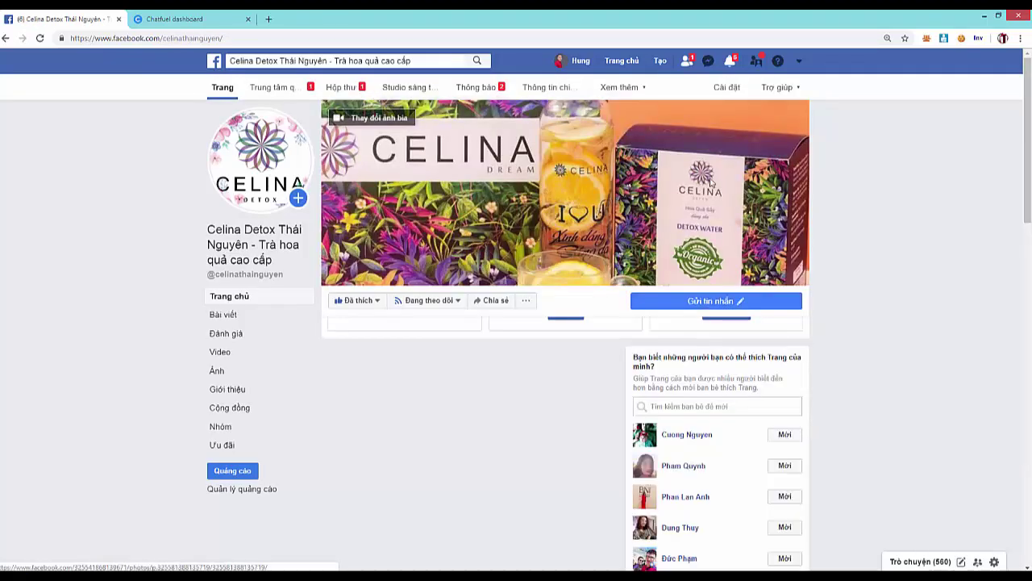
- View the Celina Detox Thái Nguyên page as a page visitor
{"action": "left_click", "coordinate": [529, 300]}
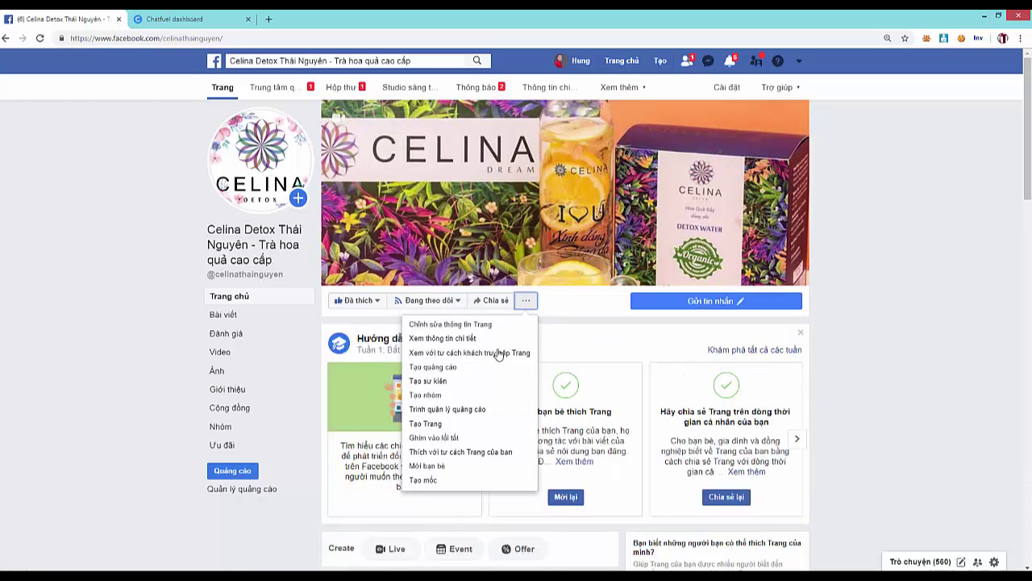
{"action": "left_click", "coordinate": [479, 356]}
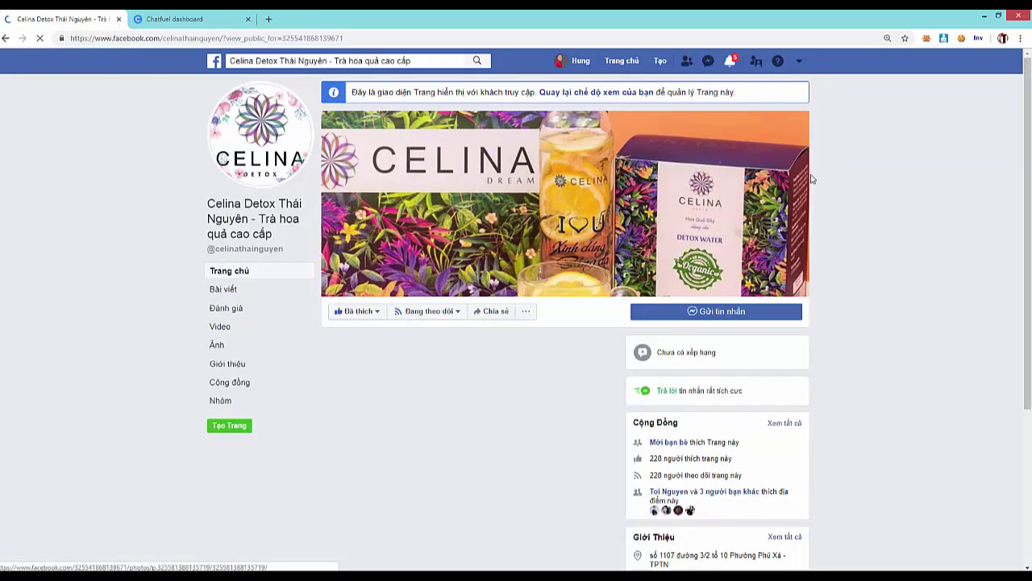
{"action": "scroll", "coordinate": [789, 333], "scroll_direction": "down", "scroll_amount": 1}
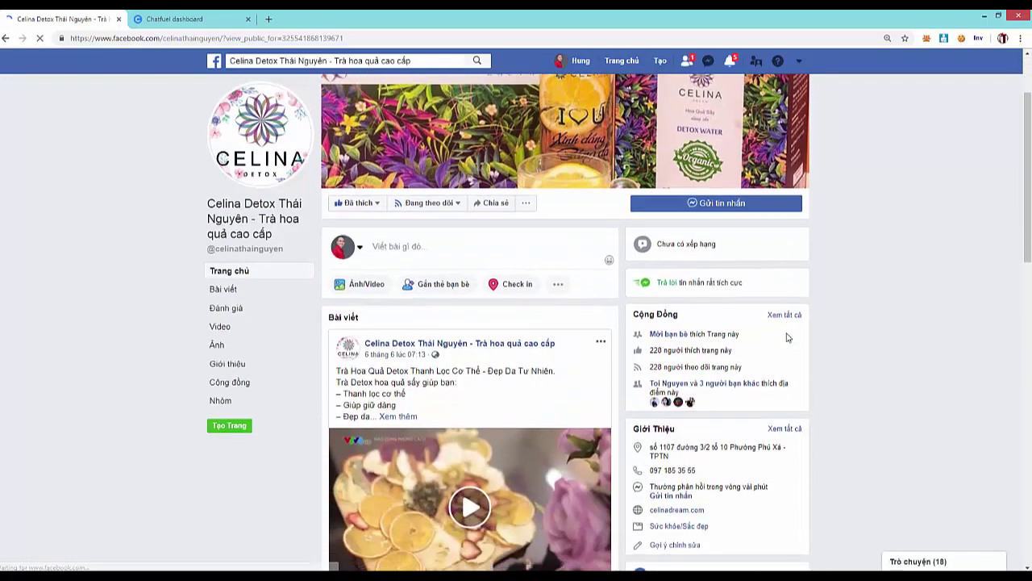
{"action": "scroll", "coordinate": [786, 333], "scroll_direction": "down", "scroll_amount": 2}
{"action": "scroll", "coordinate": [786, 334], "scroll_direction": "up", "scroll_amount": 2}
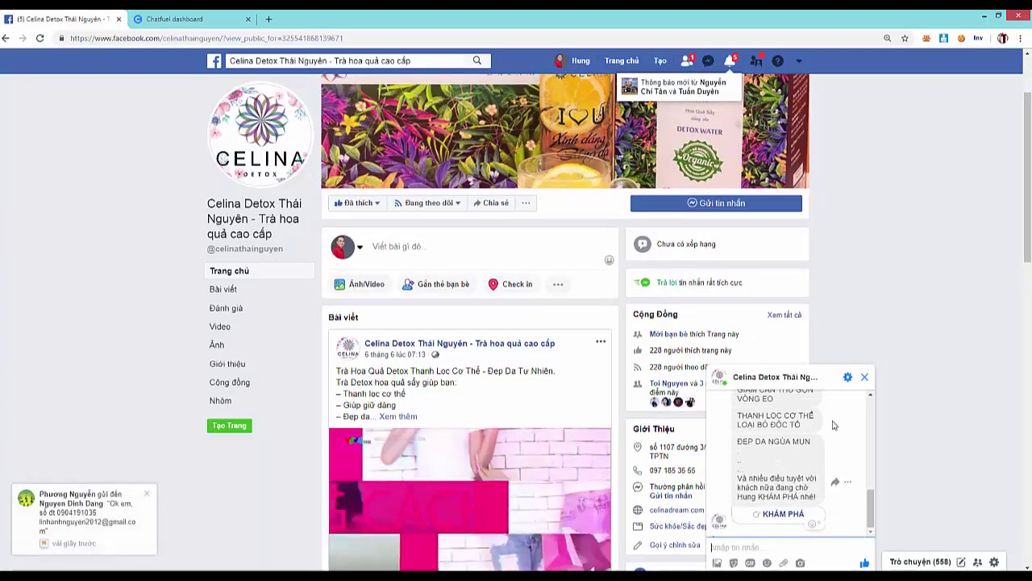
- Delete the existing chat conversation with the page and go back
{"action": "left_click", "coordinate": [847, 377]}
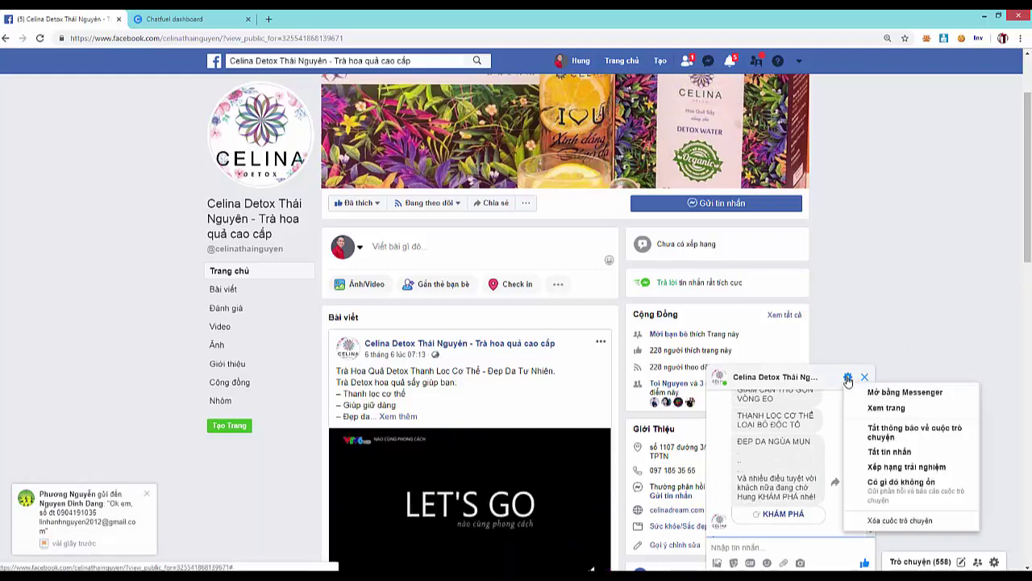
{"action": "left_click", "coordinate": [862, 521]}
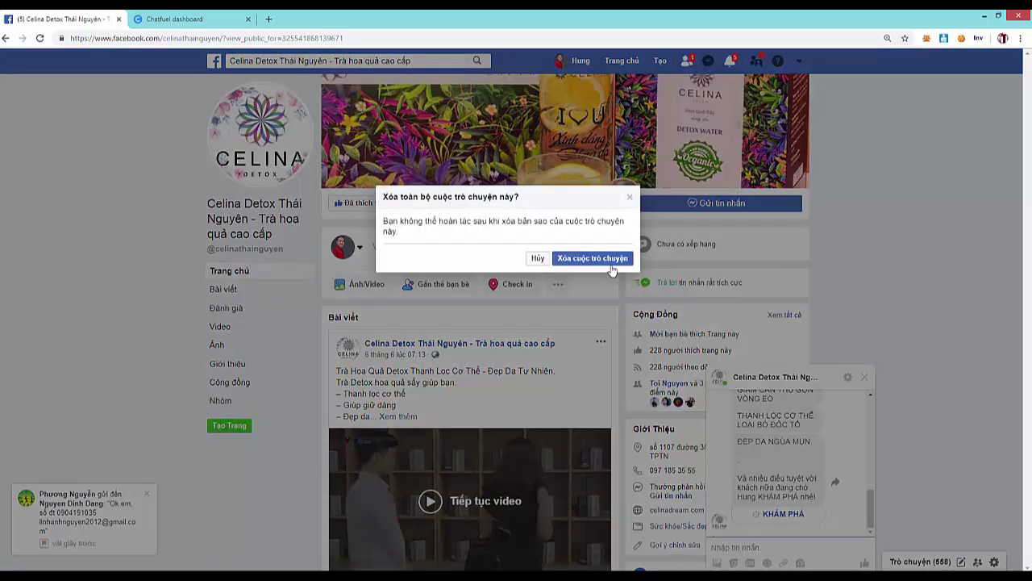
{"action": "left_click", "coordinate": [596, 263]}
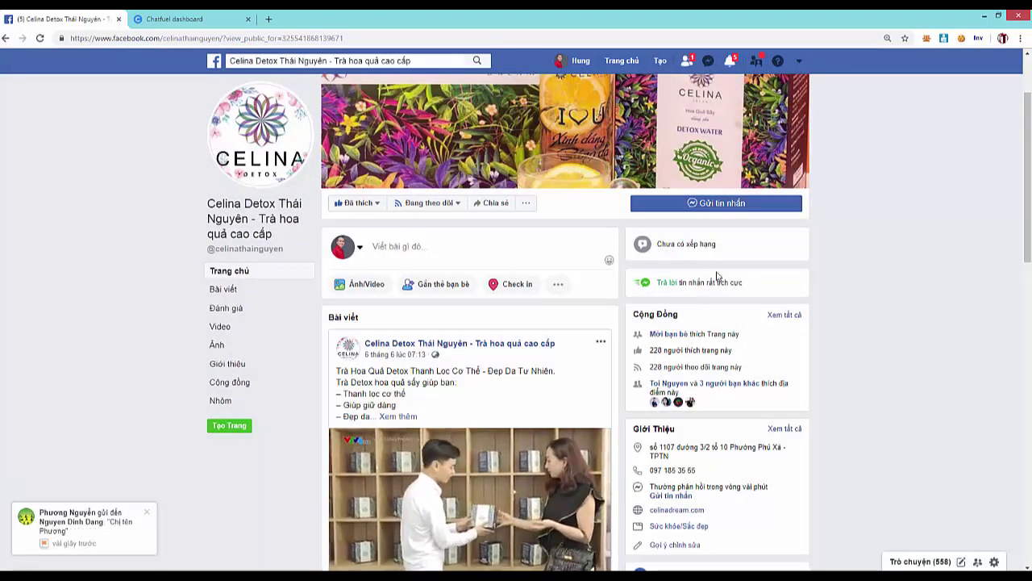
{"action": "left_click", "coordinate": [6, 39]}
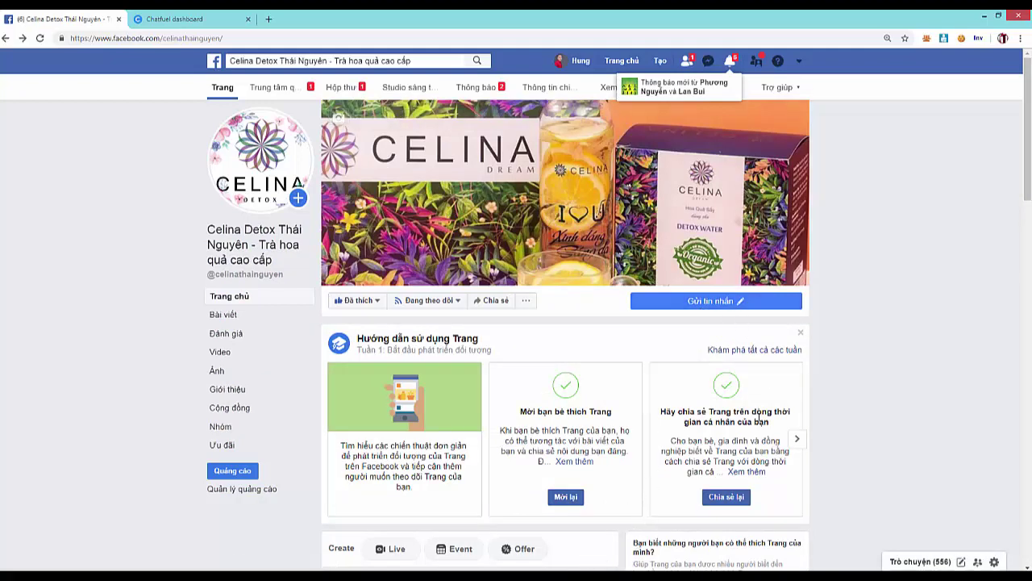
- Switch the page to 'Xem với tư cách khách truy cập Trang' visitor view with a fresh chat
{"action": "scroll", "coordinate": [581, 322], "scroll_direction": "down", "scroll_amount": 1}
{"action": "left_click", "coordinate": [526, 246]}
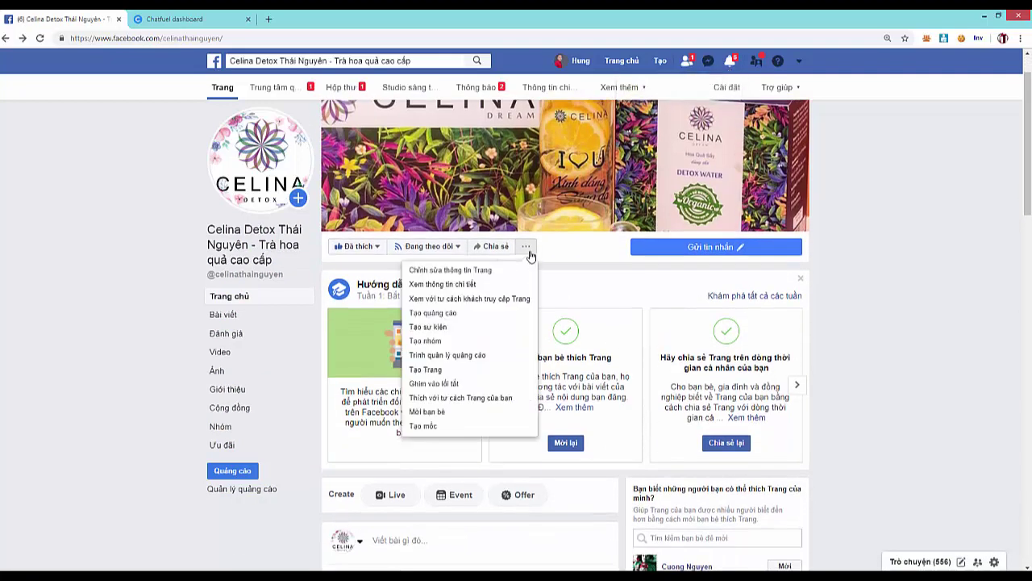
{"action": "left_click", "coordinate": [471, 311]}
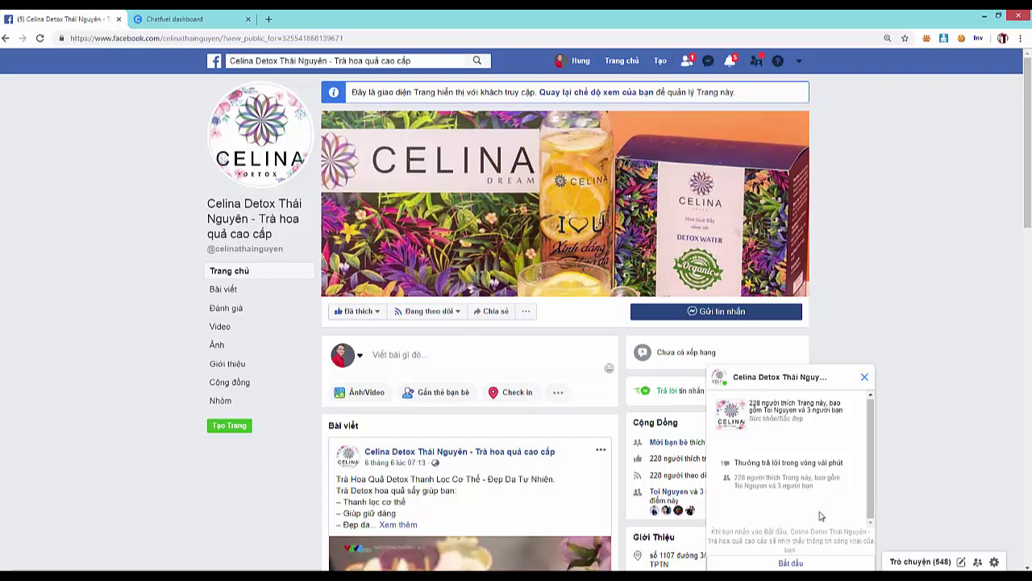
- Start the Celina Detox bot chat and answer its greeting with KHÁM PHÁ
{"action": "left_click", "coordinate": [790, 563]}
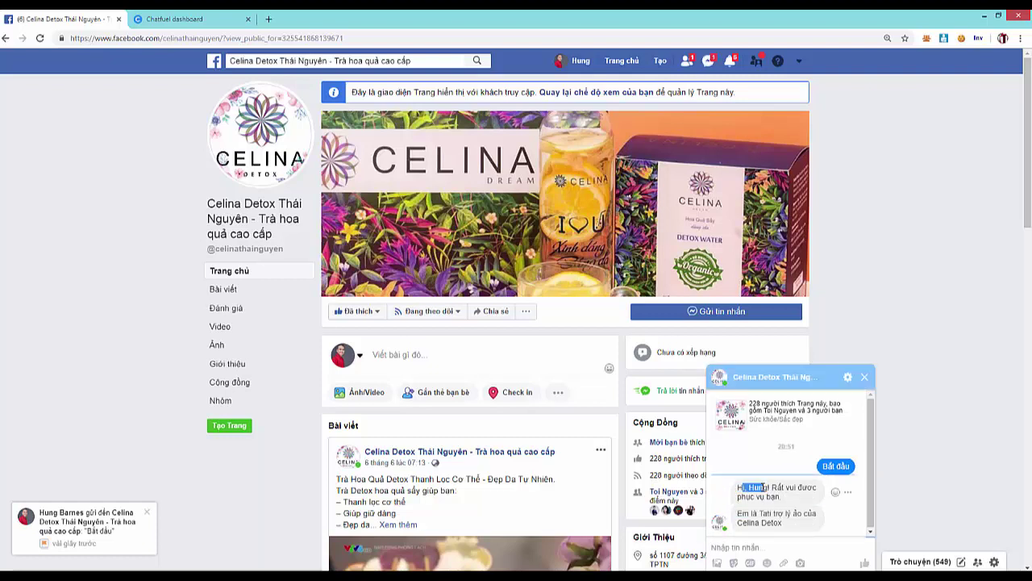
{"action": "triple_click", "coordinate": [763, 487]}
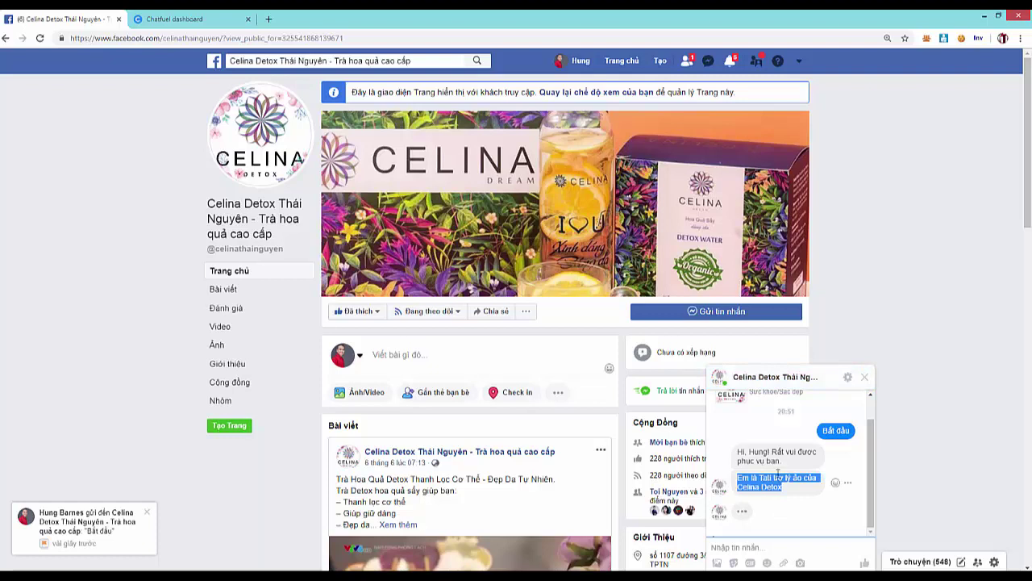
{"action": "left_click", "coordinate": [760, 482]}
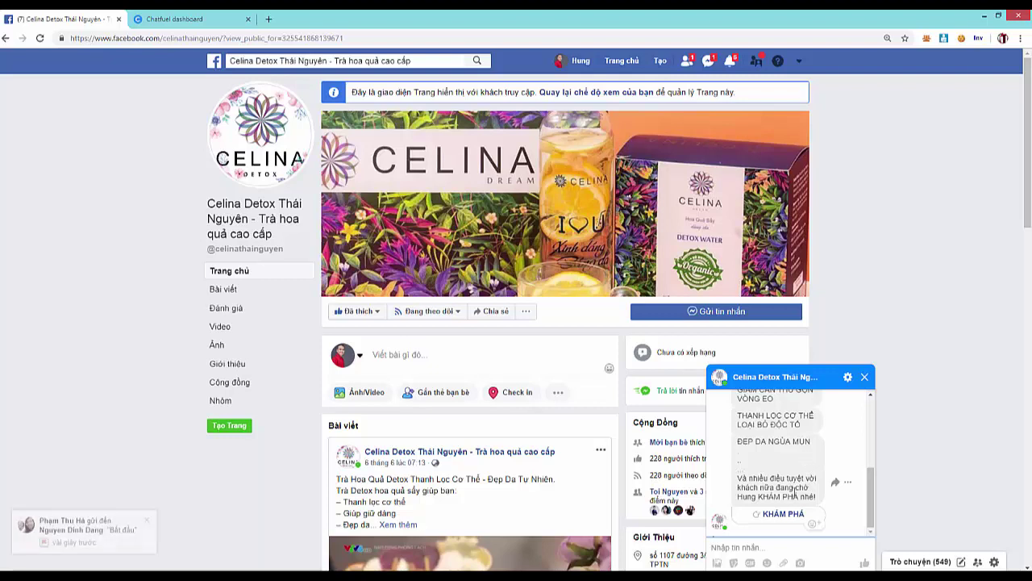
{"action": "left_click", "coordinate": [773, 514]}
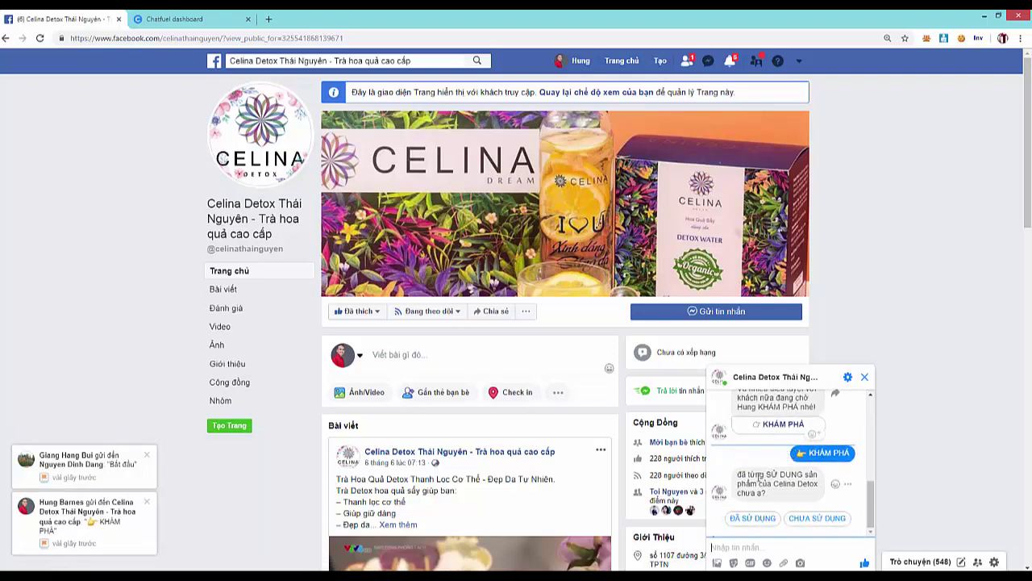
- Answer the bot with ĐÃ SỬ DỤNG, then pick GIẢM CÂN as the goal
{"action": "left_click_drag", "start_coordinate": [749, 474], "coordinate": [776, 481]}
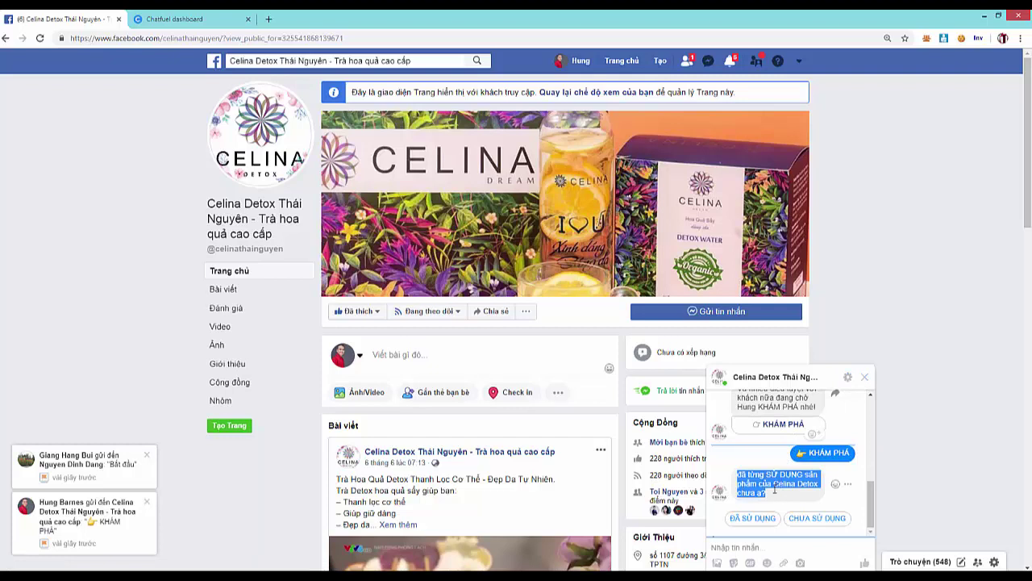
{"action": "left_click", "coordinate": [758, 482]}
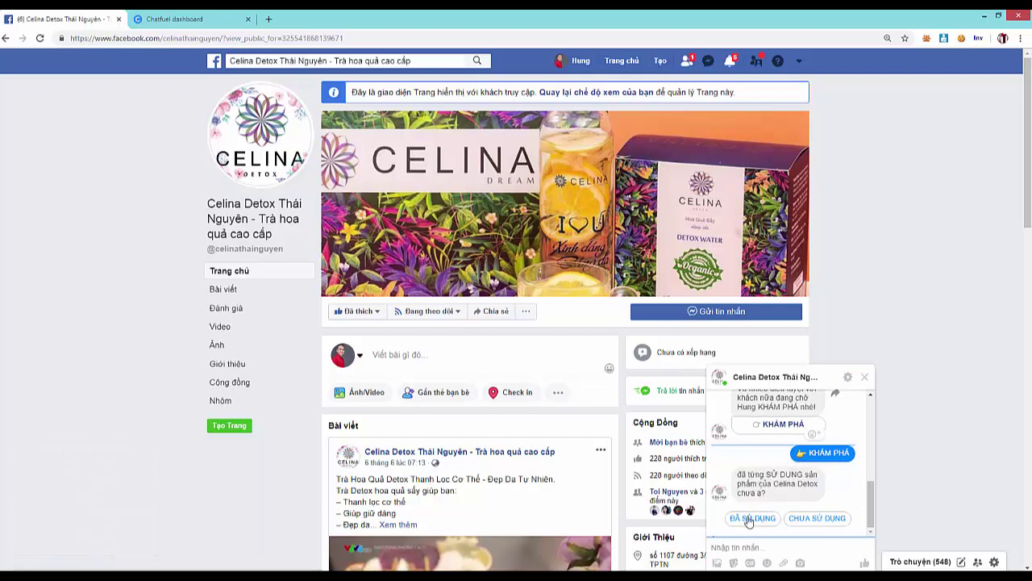
{"action": "left_click", "coordinate": [759, 520]}
{"action": "left_click", "coordinate": [758, 518]}
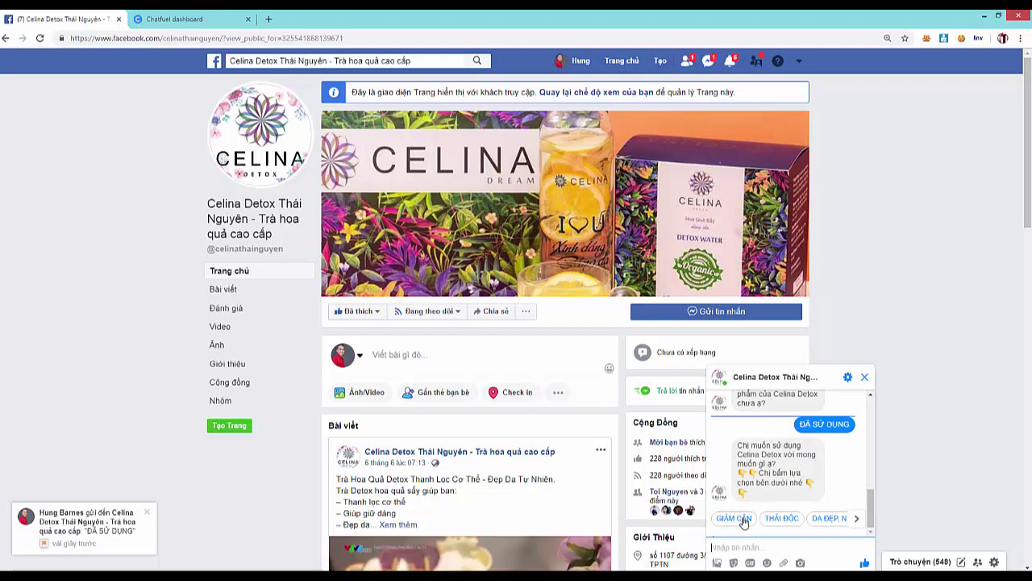
{"action": "left_click", "coordinate": [735, 519]}
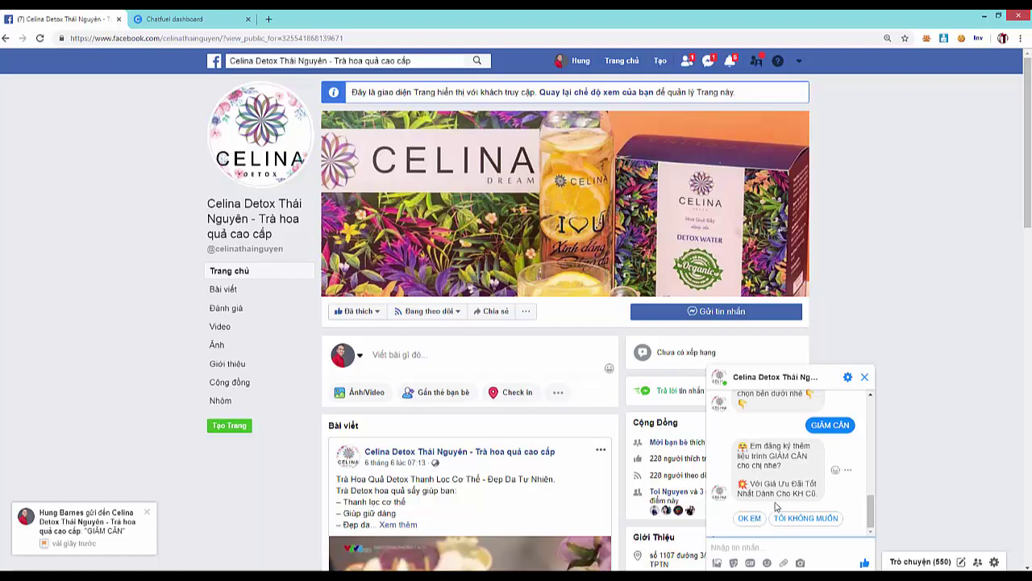
- Accept the bot's offer with OK EM, then request Tư vấn trực tiếp
{"action": "left_click", "coordinate": [797, 484]}
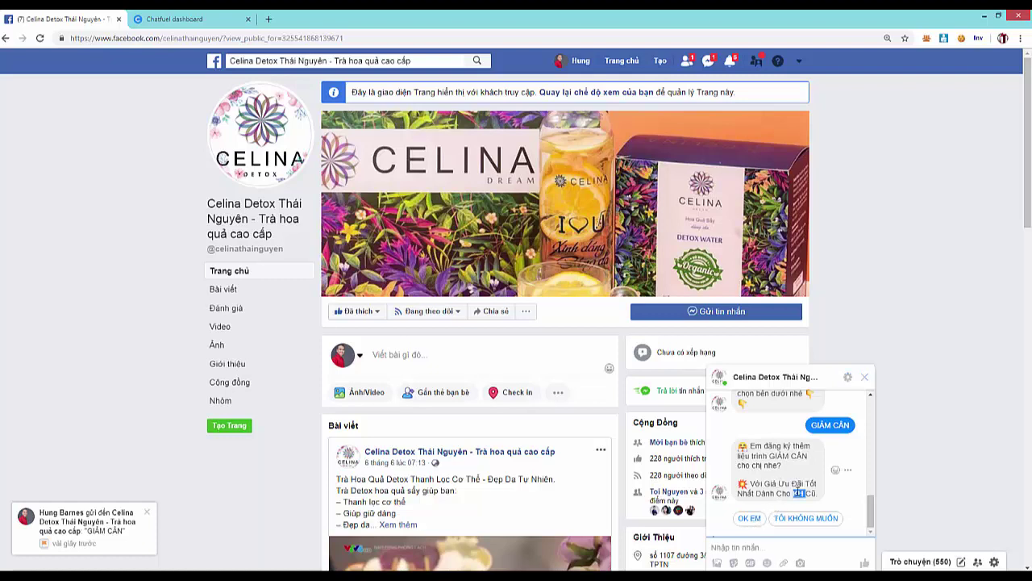
{"action": "left_click_drag", "start_coordinate": [779, 484], "coordinate": [786, 488]}
{"action": "left_click", "coordinate": [757, 519]}
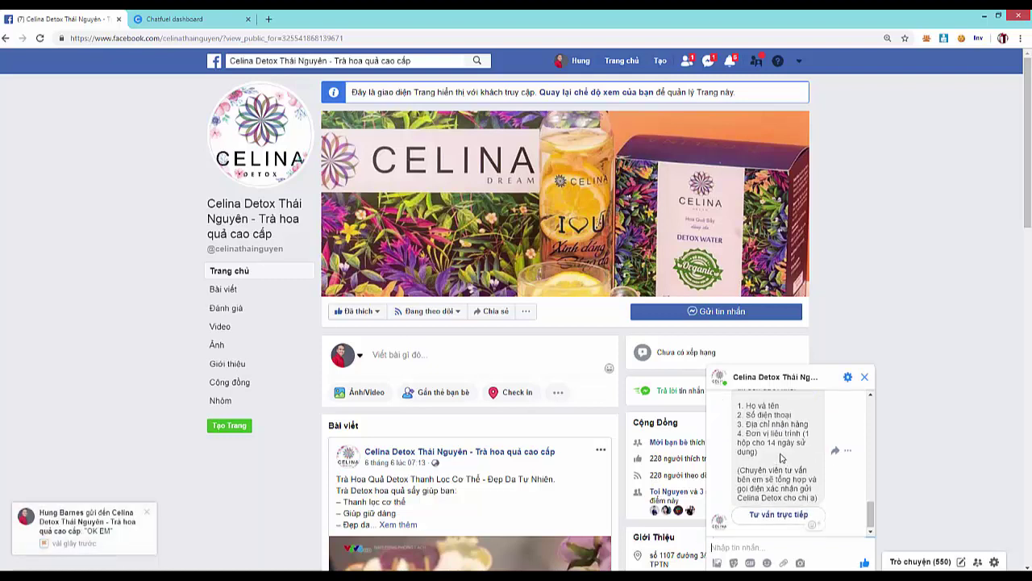
{"action": "scroll", "coordinate": [782, 467], "scroll_direction": "up", "scroll_amount": 1}
{"action": "scroll", "coordinate": [786, 452], "scroll_direction": "down", "scroll_amount": 1}
{"action": "scroll", "coordinate": [786, 442], "scroll_direction": "up", "scroll_amount": 1}
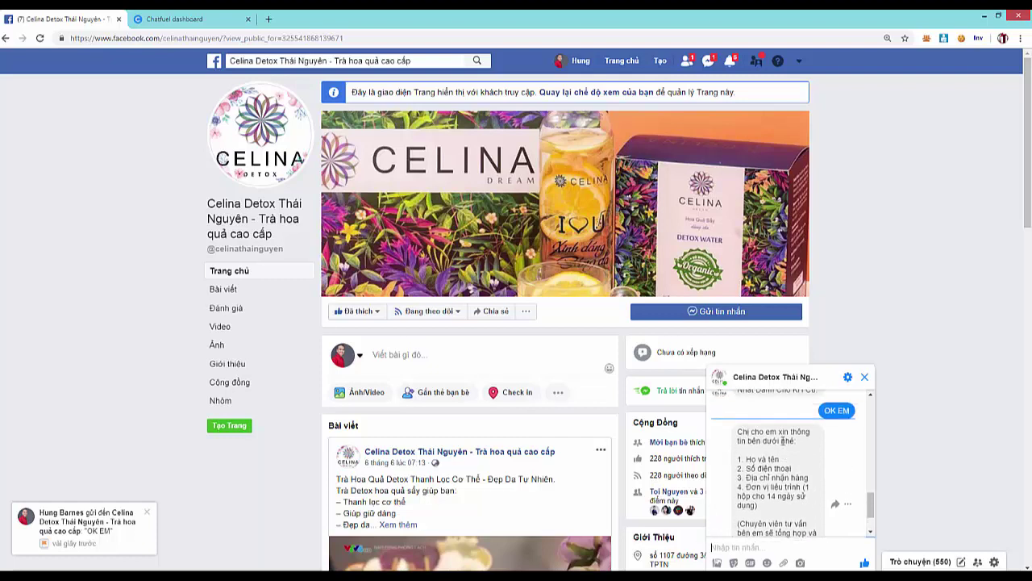
{"action": "left_click_drag", "start_coordinate": [763, 432], "coordinate": [806, 489]}
{"action": "left_click", "coordinate": [807, 477]}
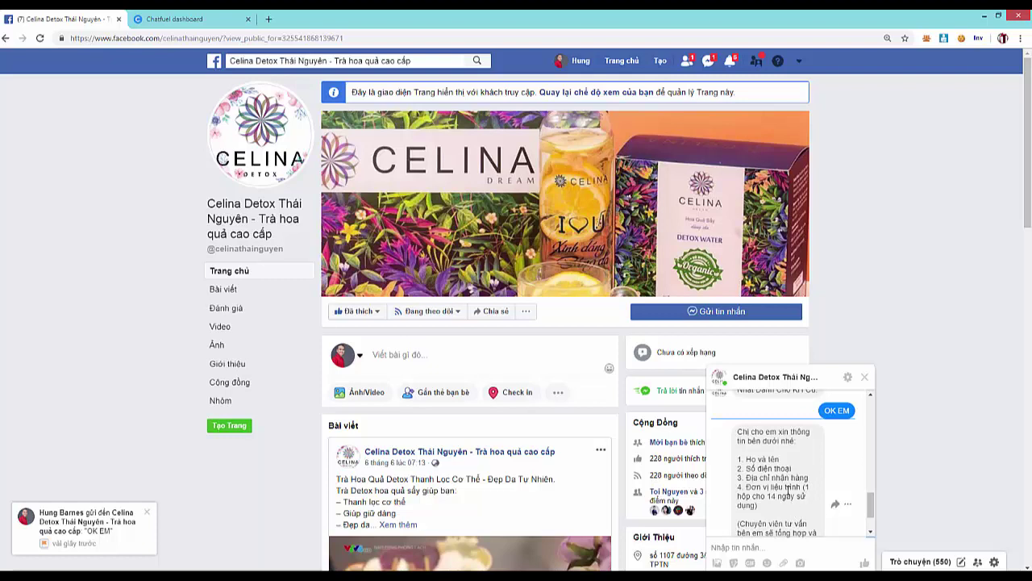
{"action": "scroll", "coordinate": [803, 494], "scroll_direction": "down", "scroll_amount": 2}
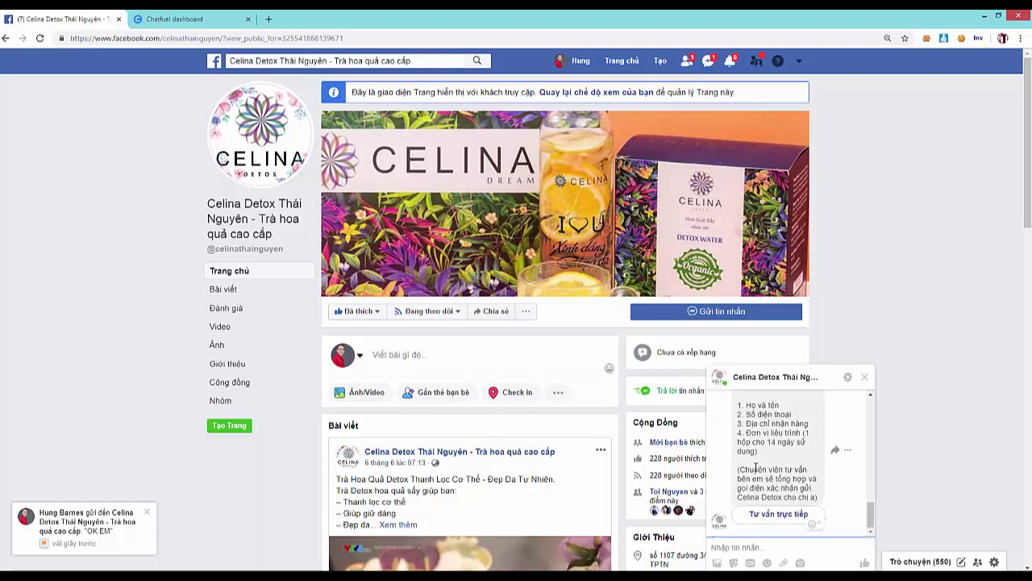
{"action": "left_click", "coordinate": [798, 517]}
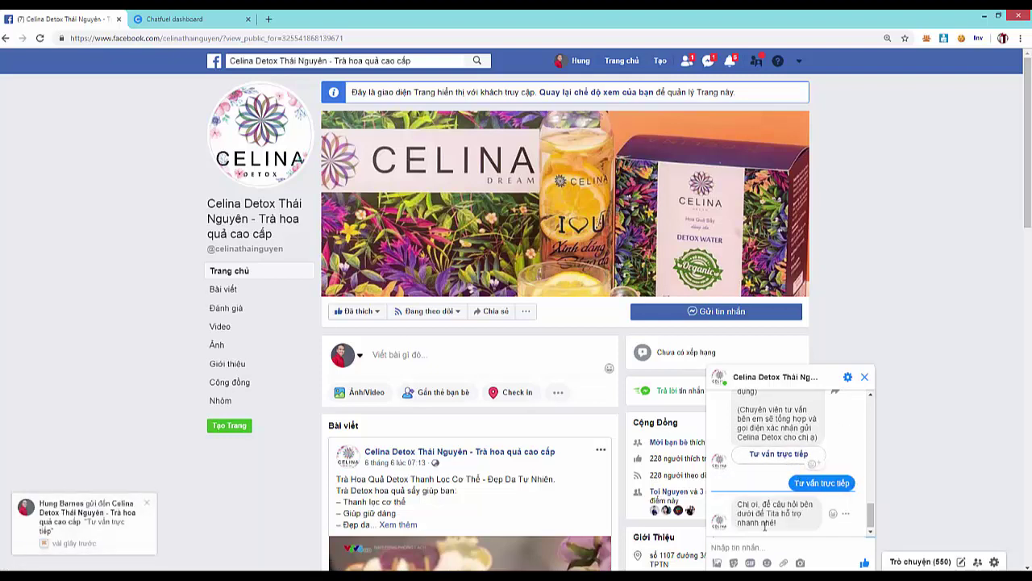
- Send 'chị muốn mua hàng' in the page chat and go back to the Chatfuel tab
{"action": "left_click", "coordinate": [740, 546]}
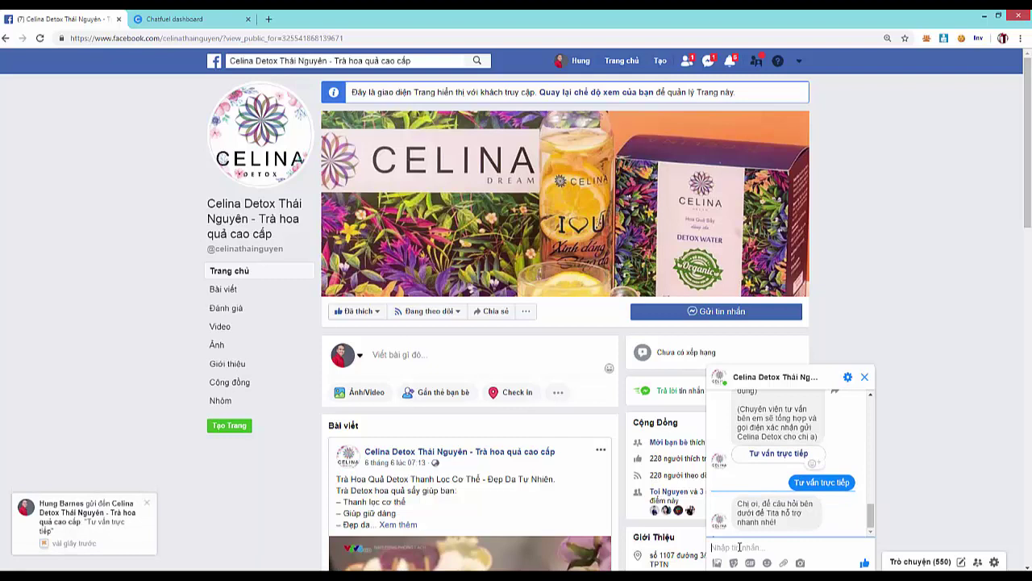
{"action": "type", "text": "chị muo"}
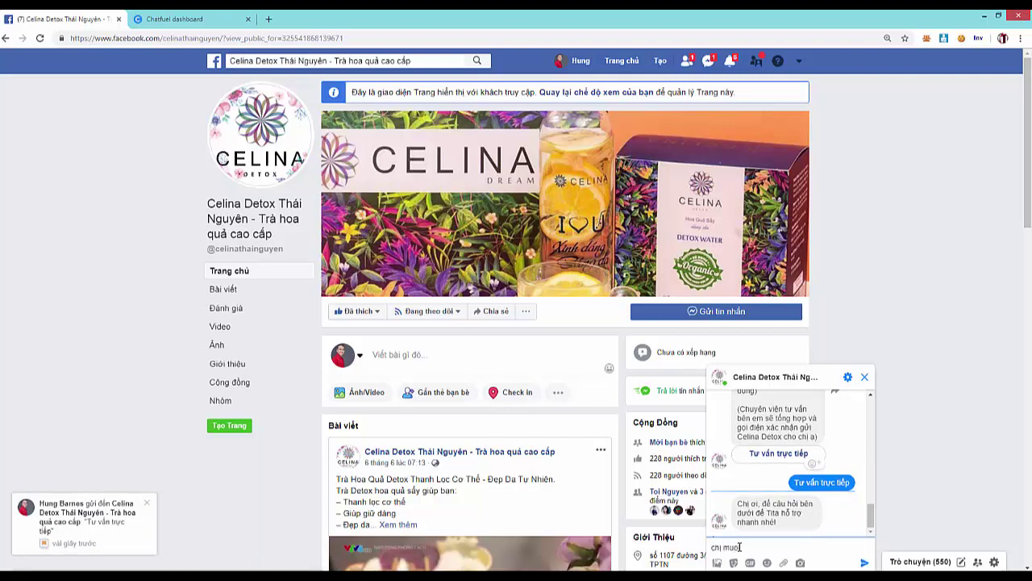
{"action": "type", "text": "n mua hang"}
{"action": "key", "text": "Return"}
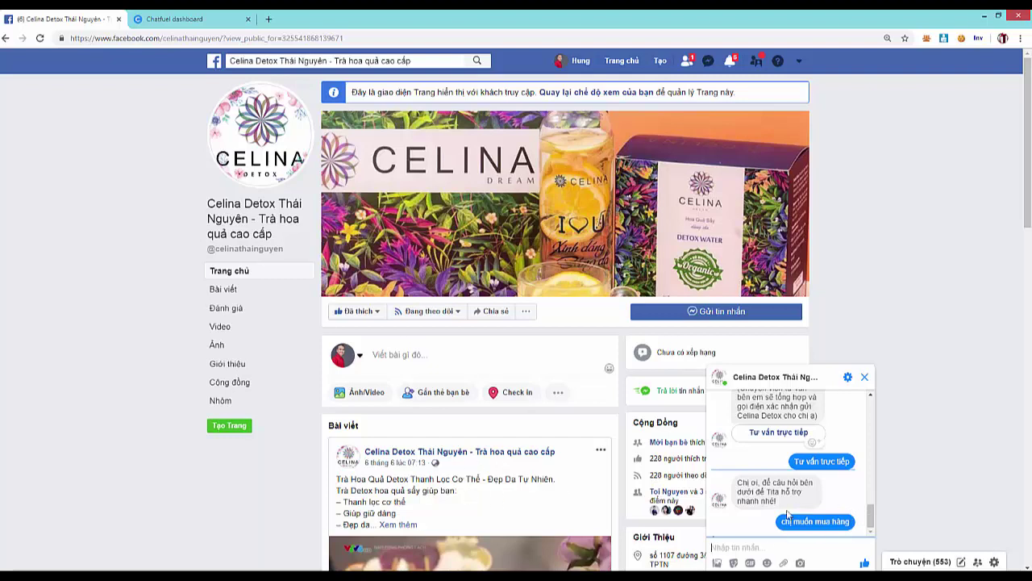
{"action": "left_click", "coordinate": [181, 20]}
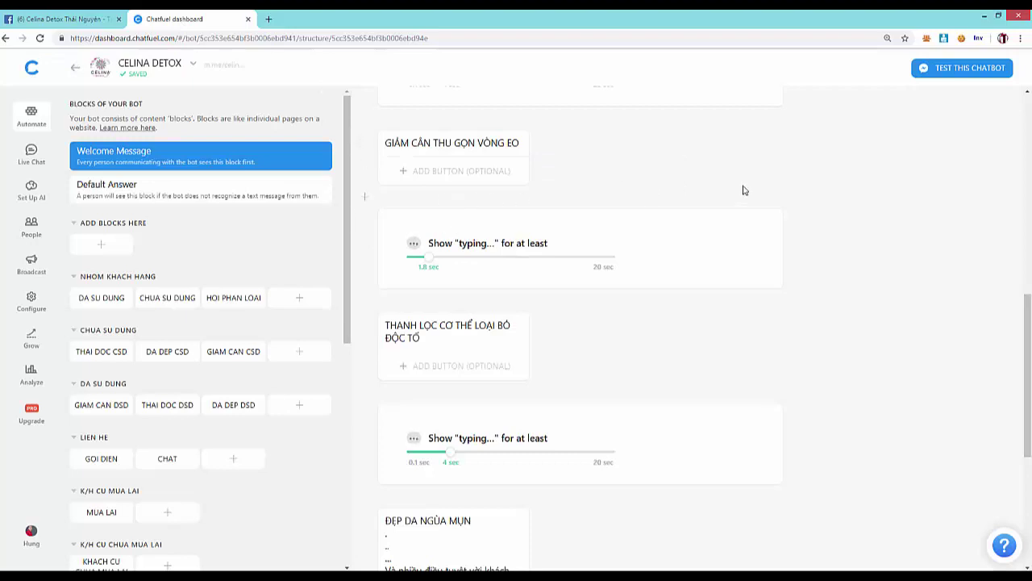
{"action": "scroll", "coordinate": [816, 246], "scroll_direction": "down", "scroll_amount": 2}
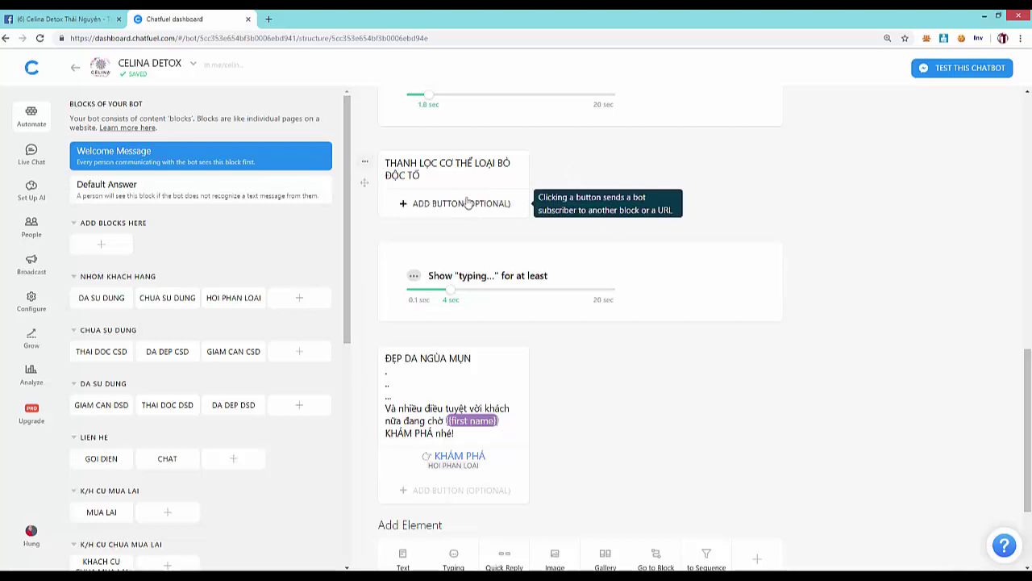
{"action": "scroll", "coordinate": [481, 203], "scroll_direction": "up", "scroll_amount": 2}
{"action": "scroll", "coordinate": [480, 203], "scroll_direction": "up", "scroll_amount": 3}
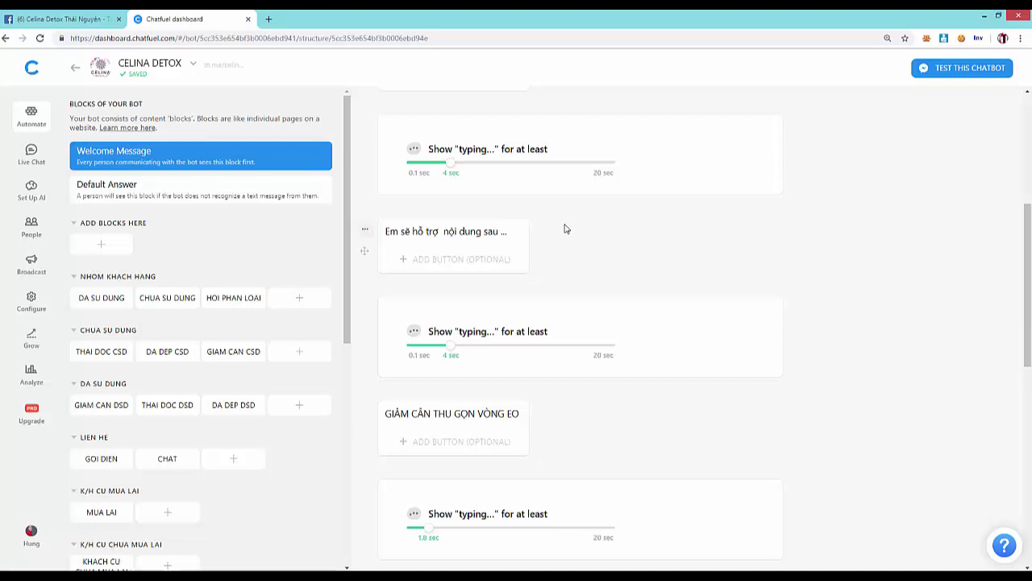
{"action": "scroll", "coordinate": [566, 228], "scroll_direction": "up", "scroll_amount": 2}
{"action": "scroll", "coordinate": [618, 201], "scroll_direction": "up", "scroll_amount": 4}
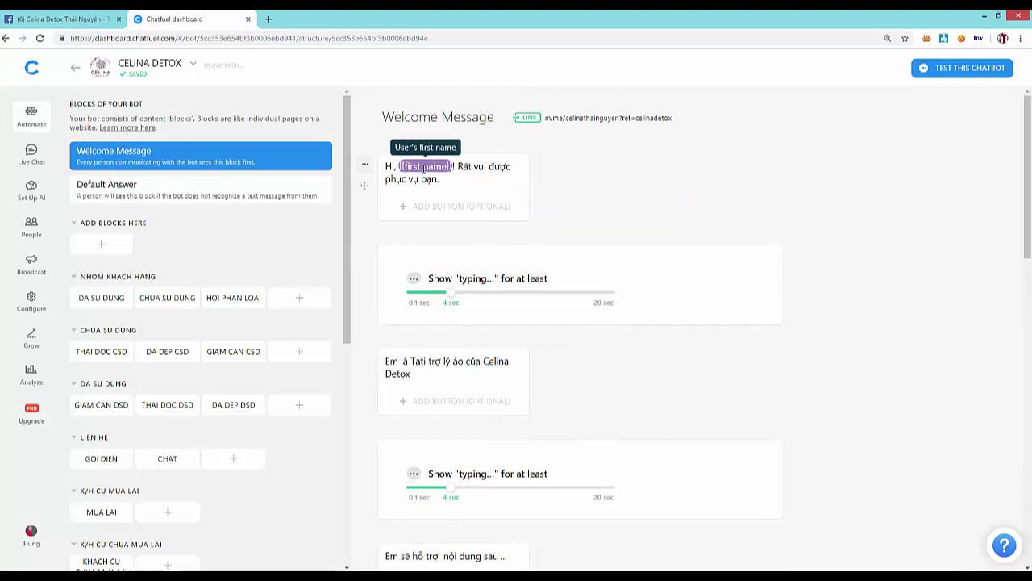
{"action": "left_click", "coordinate": [503, 176]}
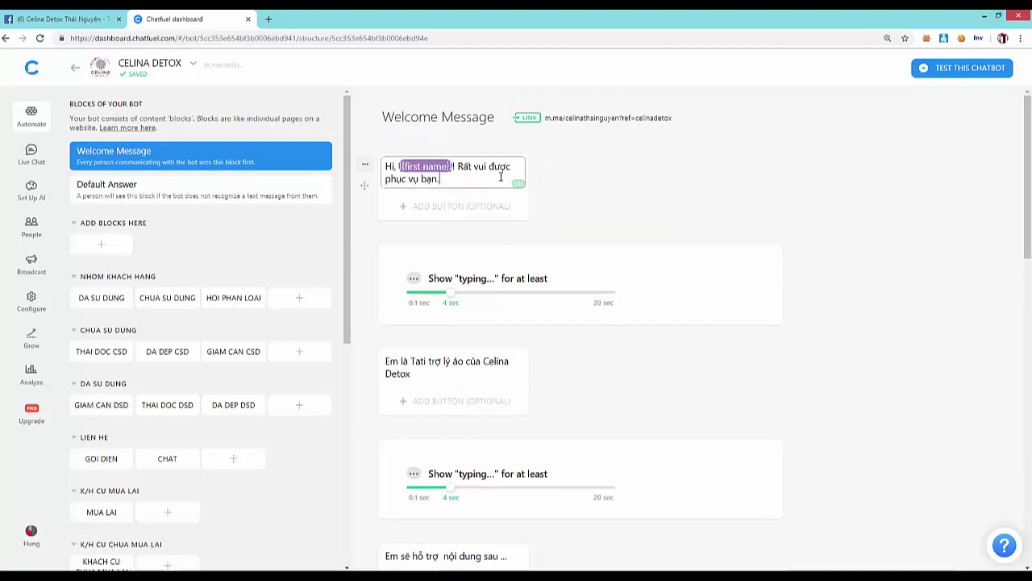
{"action": "scroll", "coordinate": [580, 251], "scroll_direction": "down", "scroll_amount": 5}
{"action": "scroll", "coordinate": [546, 233], "scroll_direction": "up", "scroll_amount": 5}
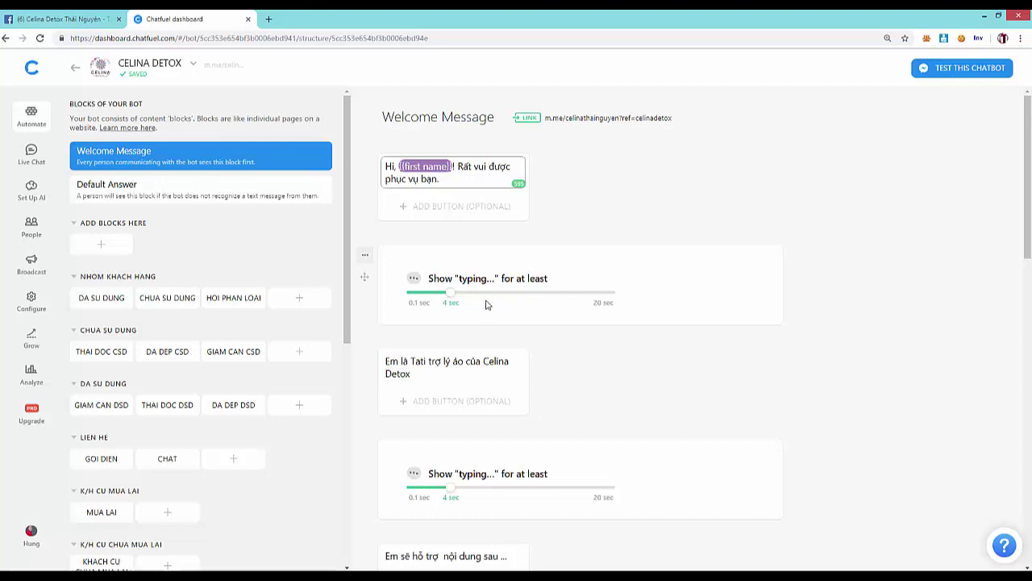
{"action": "scroll", "coordinate": [486, 308], "scroll_direction": "down", "scroll_amount": 1}
{"action": "scroll", "coordinate": [484, 307], "scroll_direction": "down", "scroll_amount": 6}
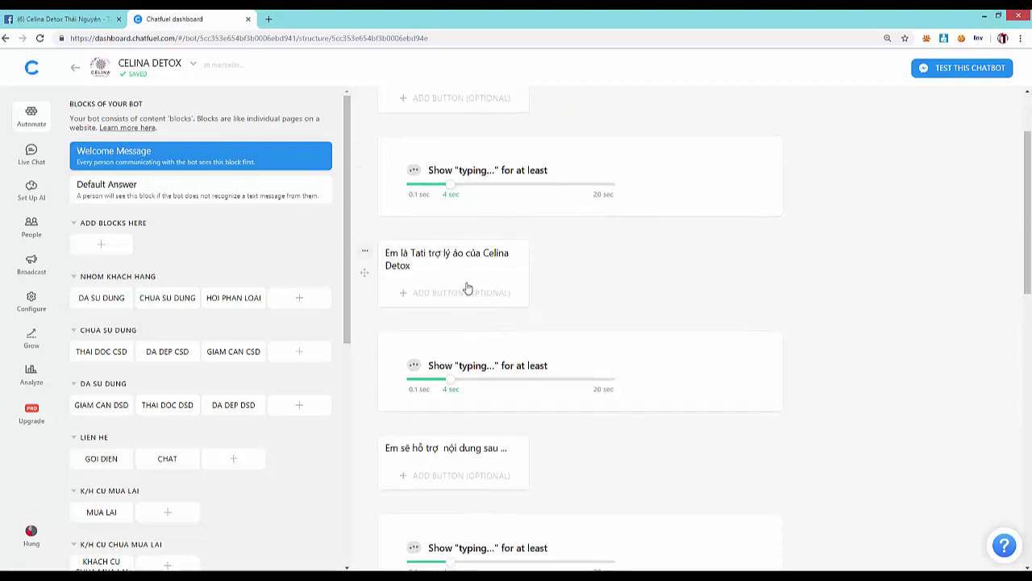
{"action": "scroll", "coordinate": [472, 288], "scroll_direction": "down", "scroll_amount": 6}
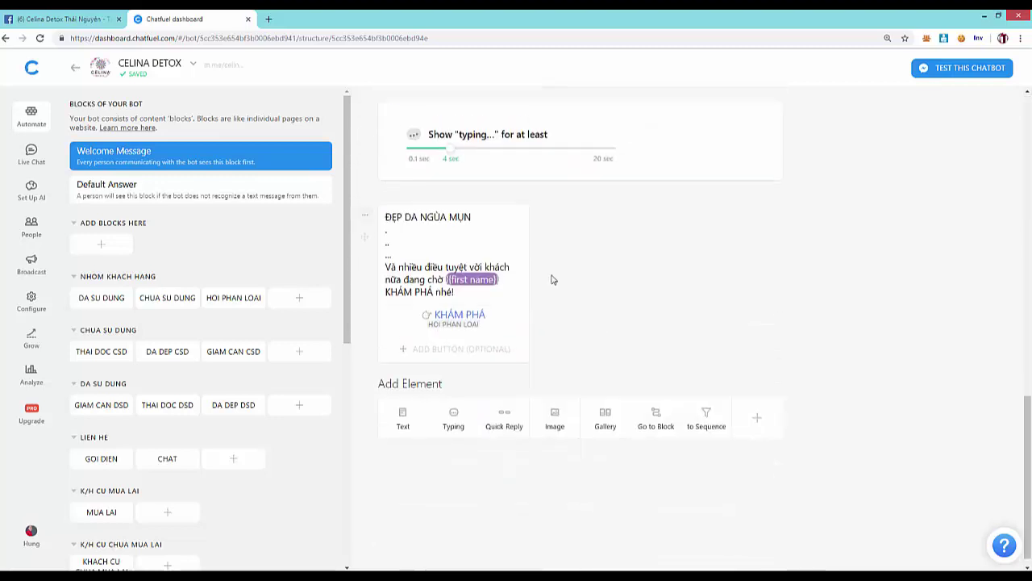
{"action": "scroll", "coordinate": [435, 380], "scroll_direction": "up", "scroll_amount": 1}
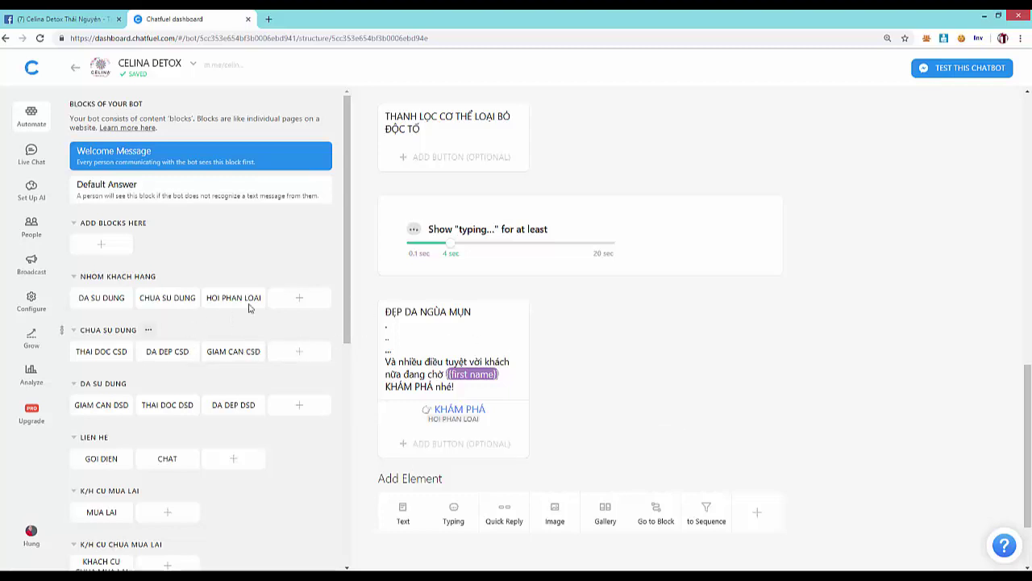
{"action": "left_click", "coordinate": [105, 298]}
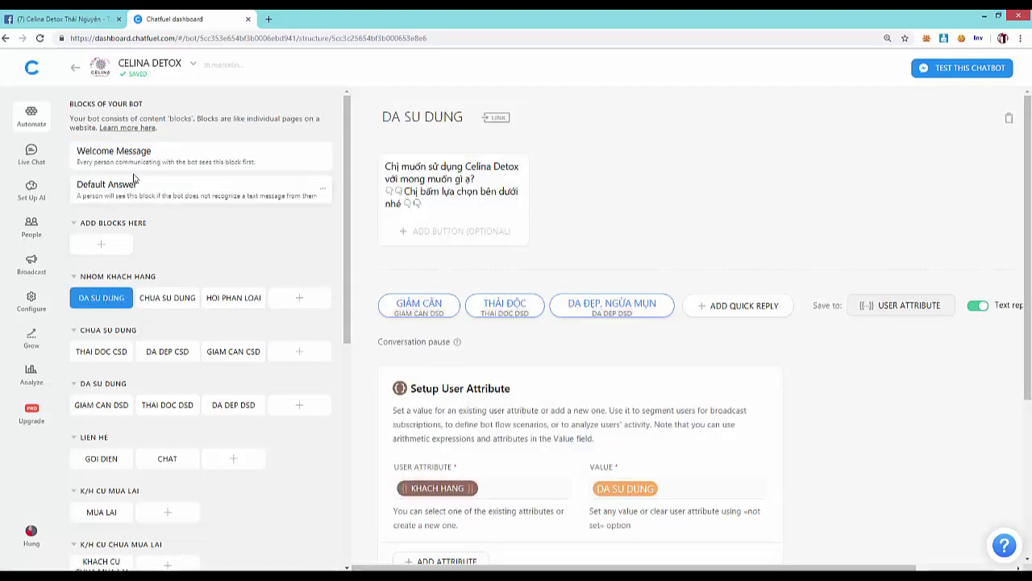
{"action": "left_click", "coordinate": [218, 165]}
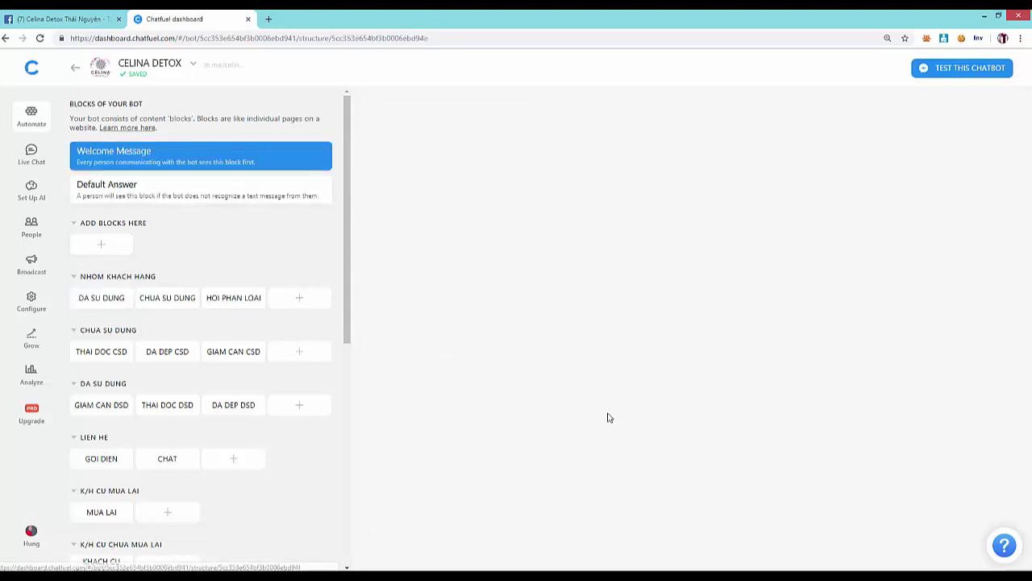
{"action": "scroll", "coordinate": [485, 483], "scroll_direction": "down", "scroll_amount": 10}
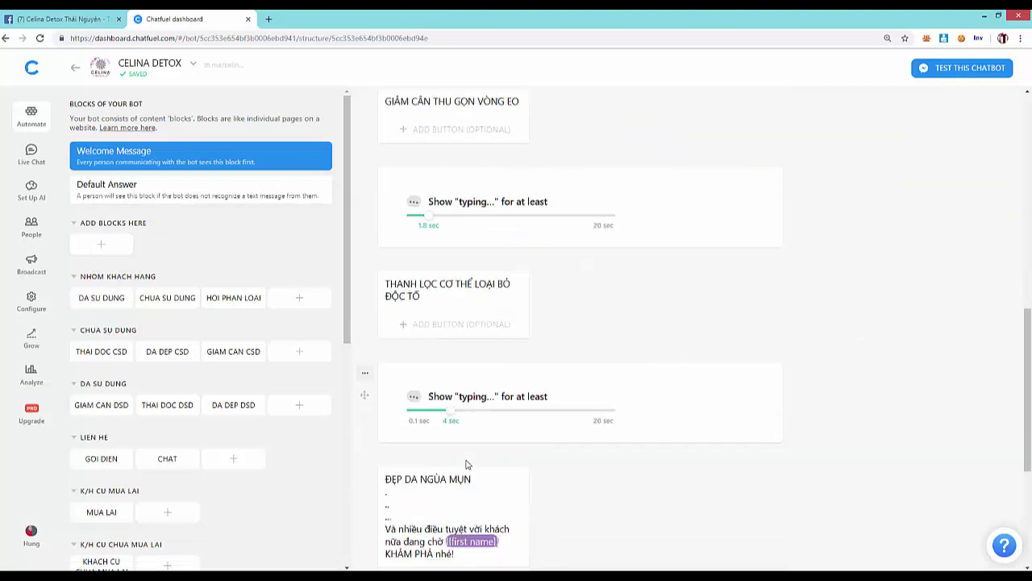
{"action": "left_click", "coordinate": [454, 305]}
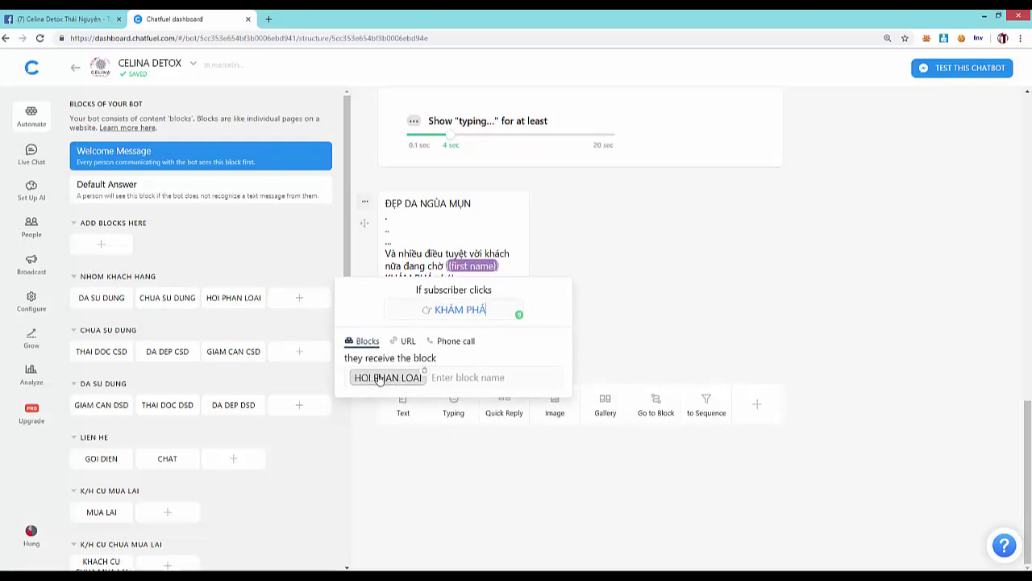
{"action": "scroll", "coordinate": [242, 283], "scroll_direction": "down", "scroll_amount": 1}
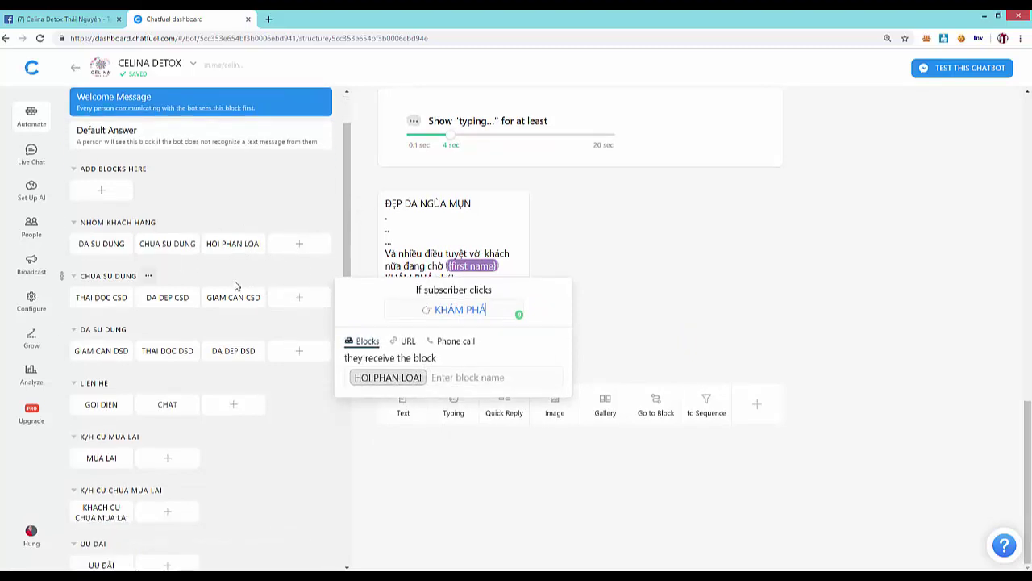
{"action": "scroll", "coordinate": [179, 323], "scroll_direction": "down", "scroll_amount": 4}
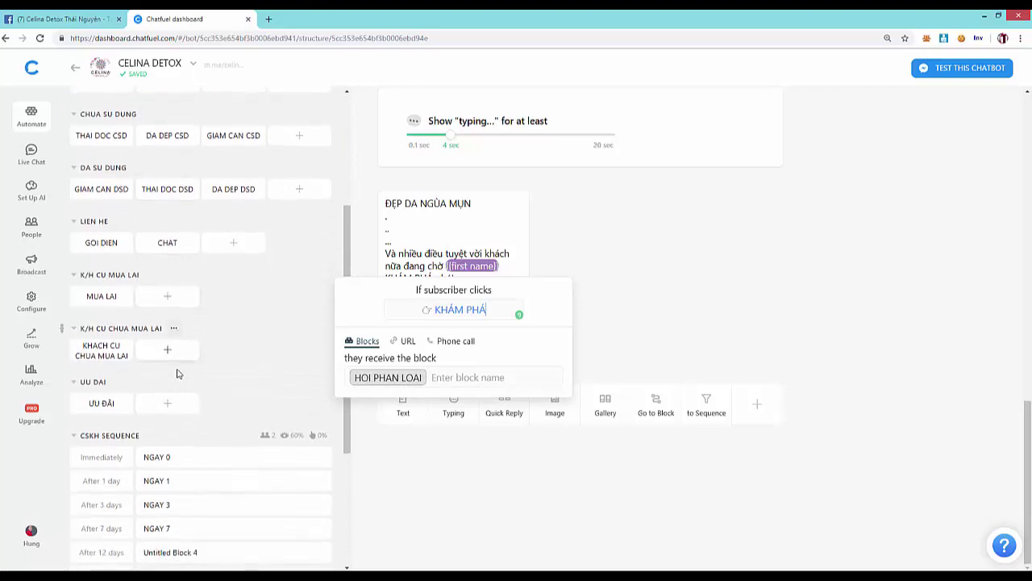
{"action": "scroll", "coordinate": [178, 376], "scroll_direction": "down", "scroll_amount": 3}
{"action": "scroll", "coordinate": [178, 376], "scroll_direction": "up", "scroll_amount": 6}
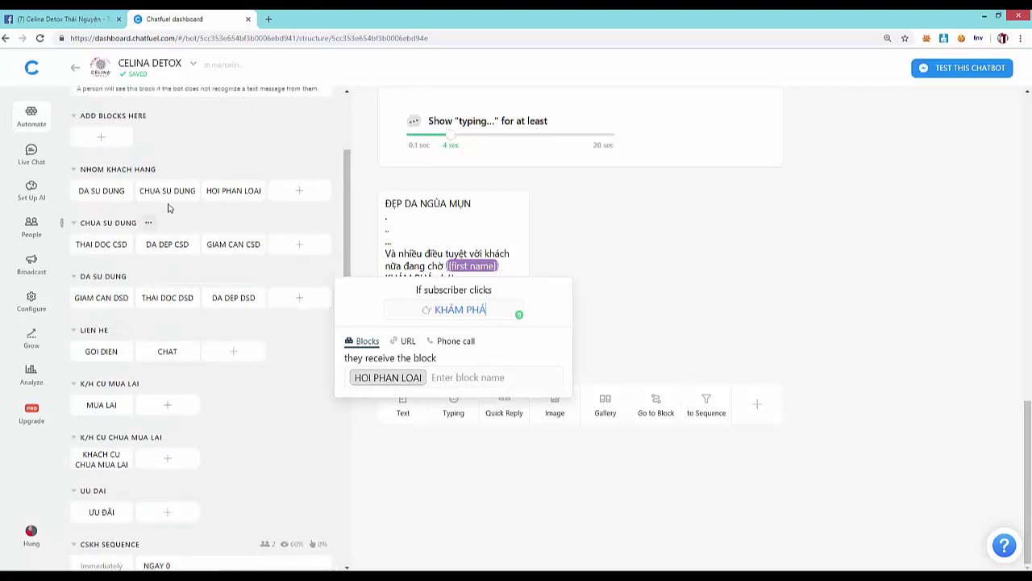
{"action": "scroll", "coordinate": [166, 201], "scroll_direction": "up", "scroll_amount": 2}
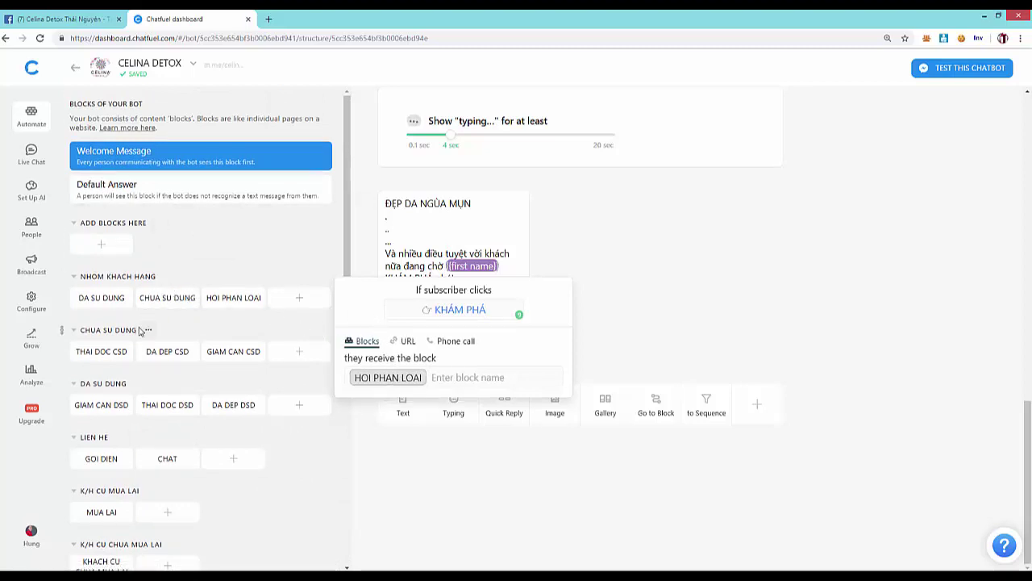
{"action": "scroll", "coordinate": [146, 402], "scroll_direction": "down", "scroll_amount": 4}
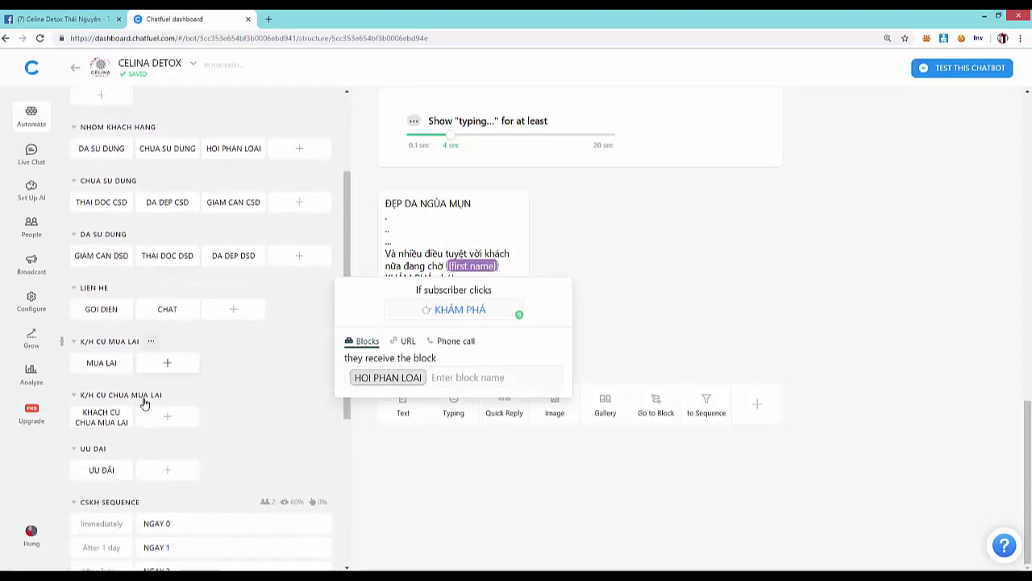
{"action": "scroll", "coordinate": [145, 403], "scroll_direction": "down", "scroll_amount": 4}
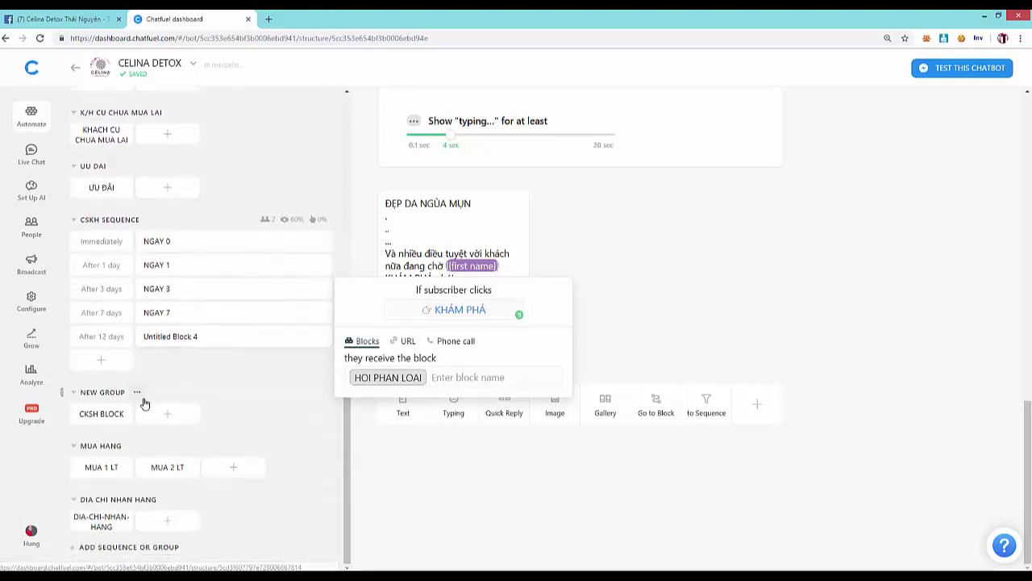
{"action": "scroll", "coordinate": [145, 402], "scroll_direction": "up", "scroll_amount": 2}
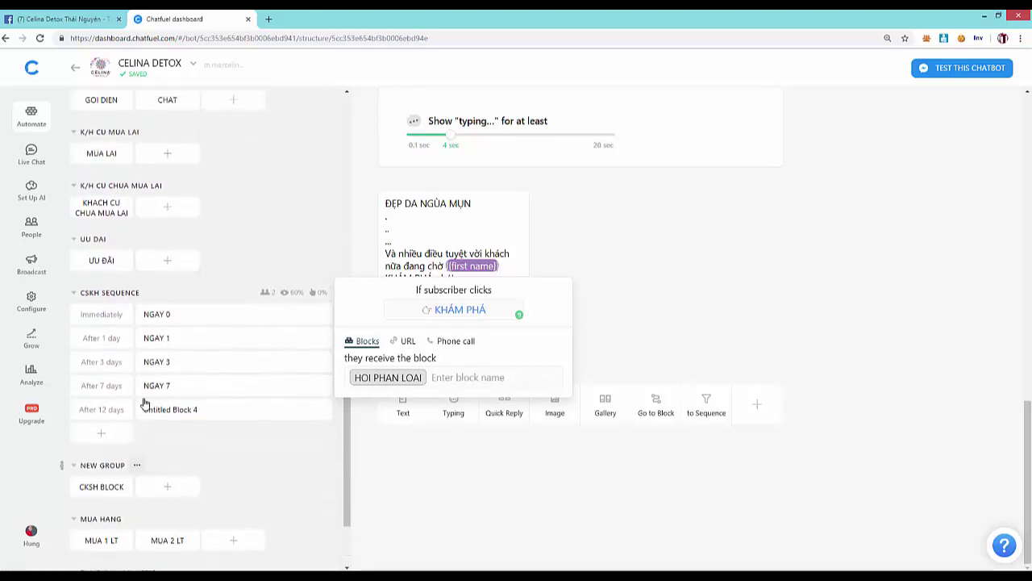
{"action": "left_click", "coordinate": [388, 379]}
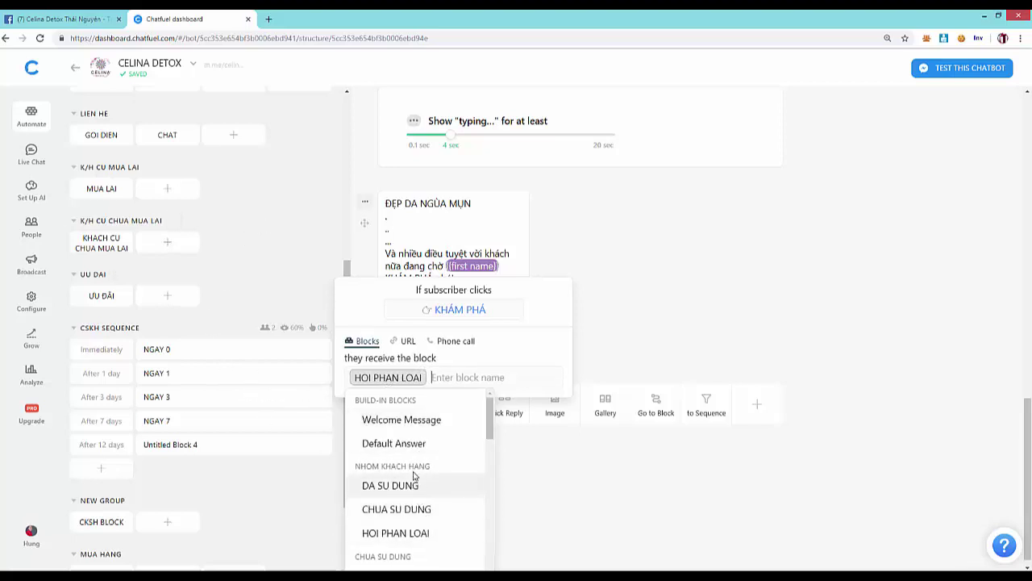
{"action": "left_click", "coordinate": [225, 276]}
{"action": "scroll", "coordinate": [270, 214], "scroll_direction": "up", "scroll_amount": 2}
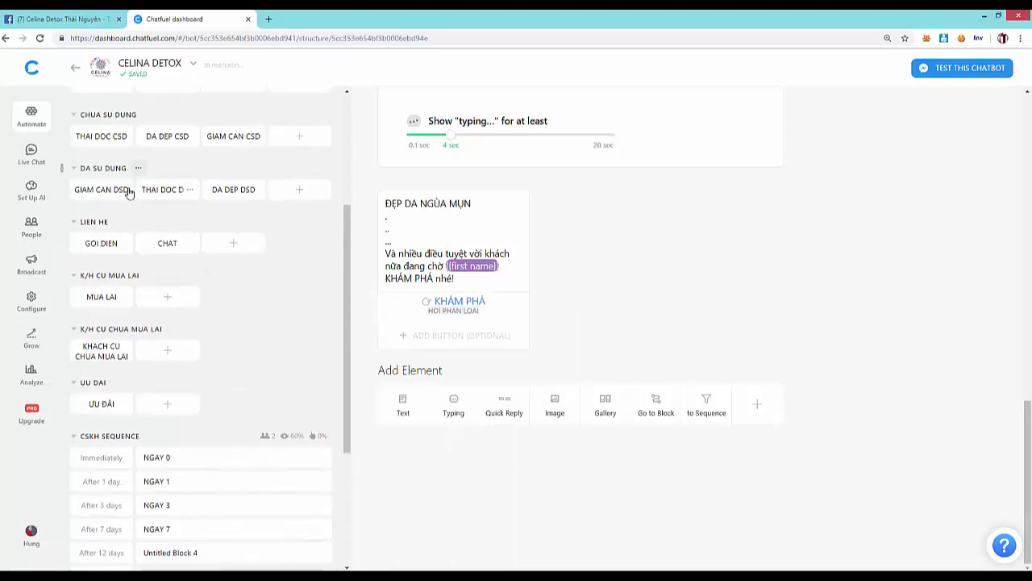
{"action": "scroll", "coordinate": [109, 176], "scroll_direction": "up", "scroll_amount": 2}
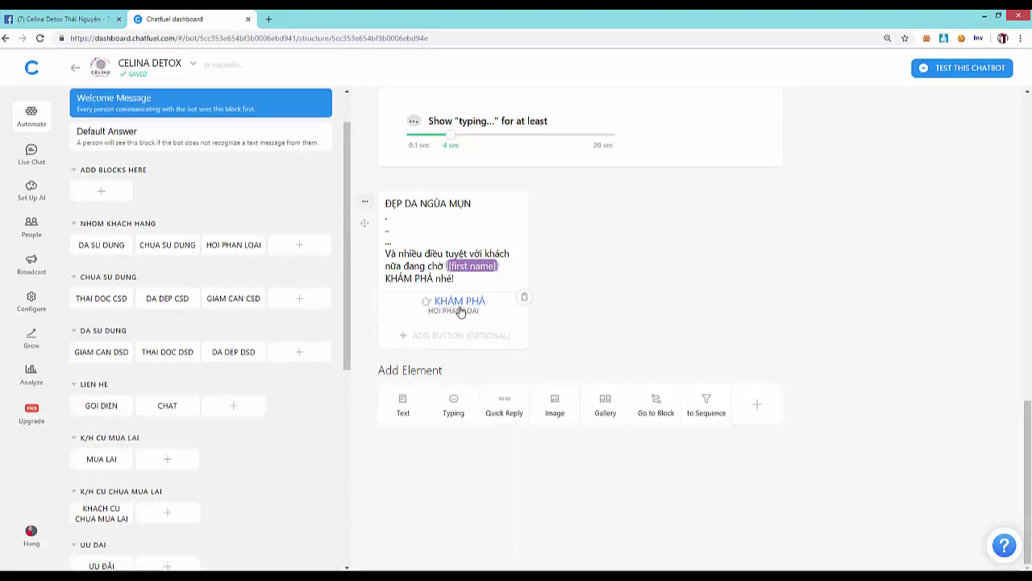
{"action": "left_click", "coordinate": [236, 251]}
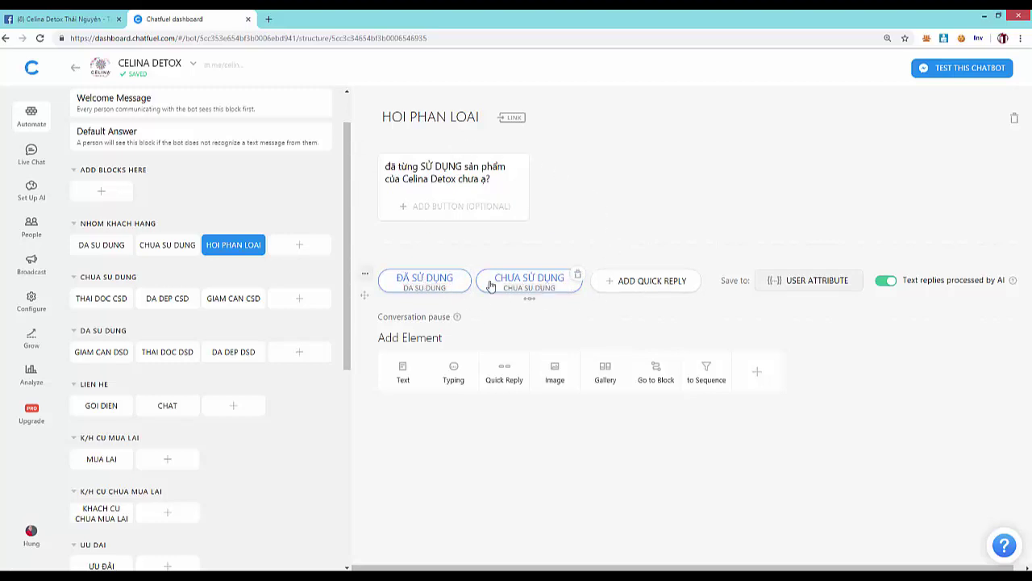
{"action": "left_click", "coordinate": [416, 280]}
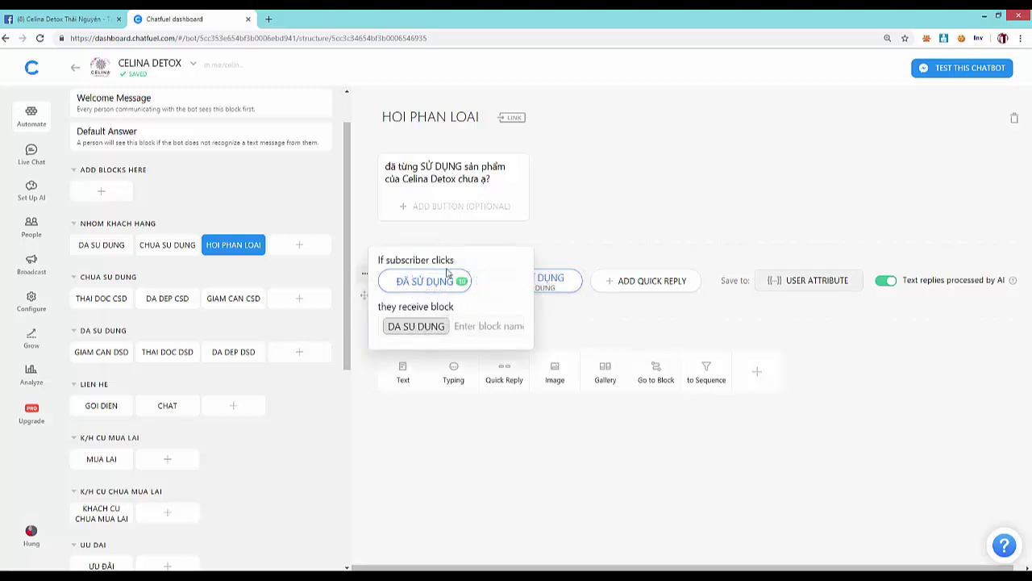
{"action": "left_click", "coordinate": [92, 250]}
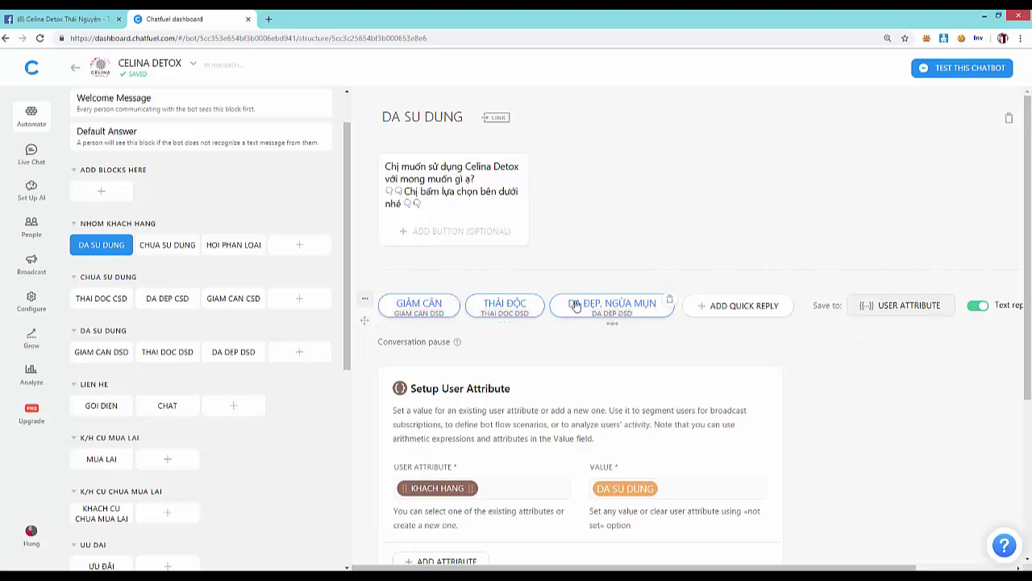
{"action": "left_click", "coordinate": [419, 304]}
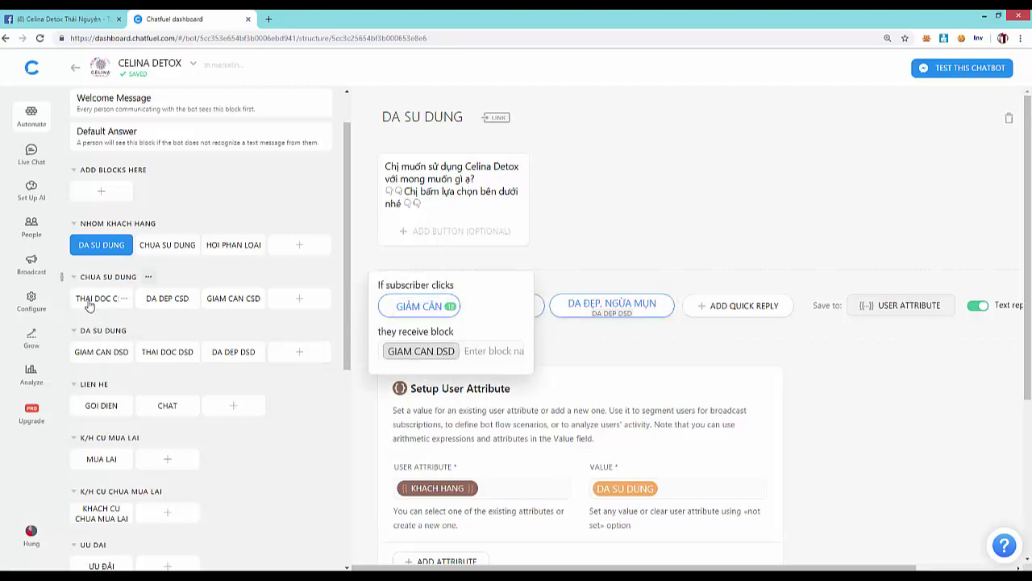
{"action": "left_click", "coordinate": [93, 357]}
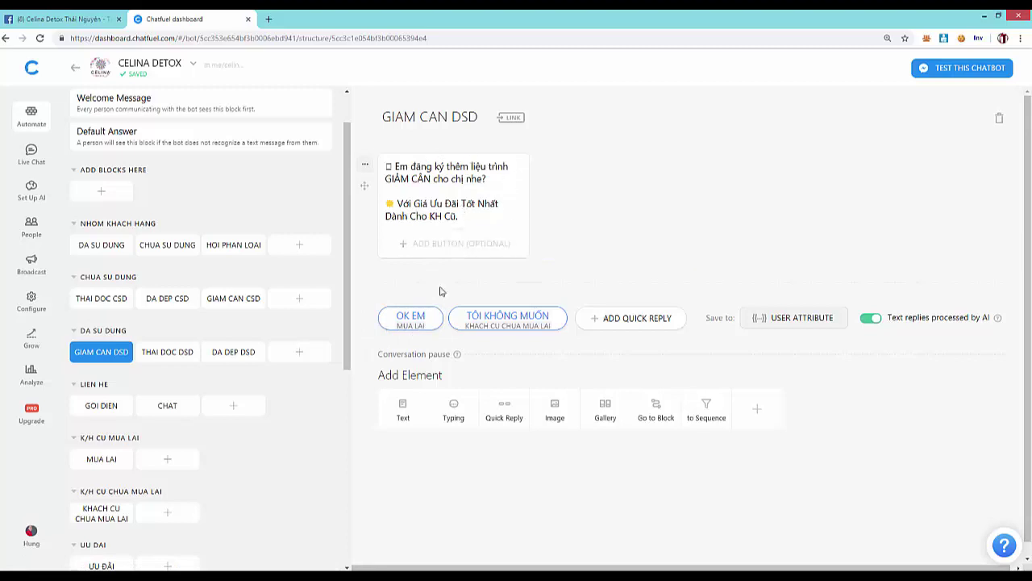
{"action": "left_click", "coordinate": [409, 318]}
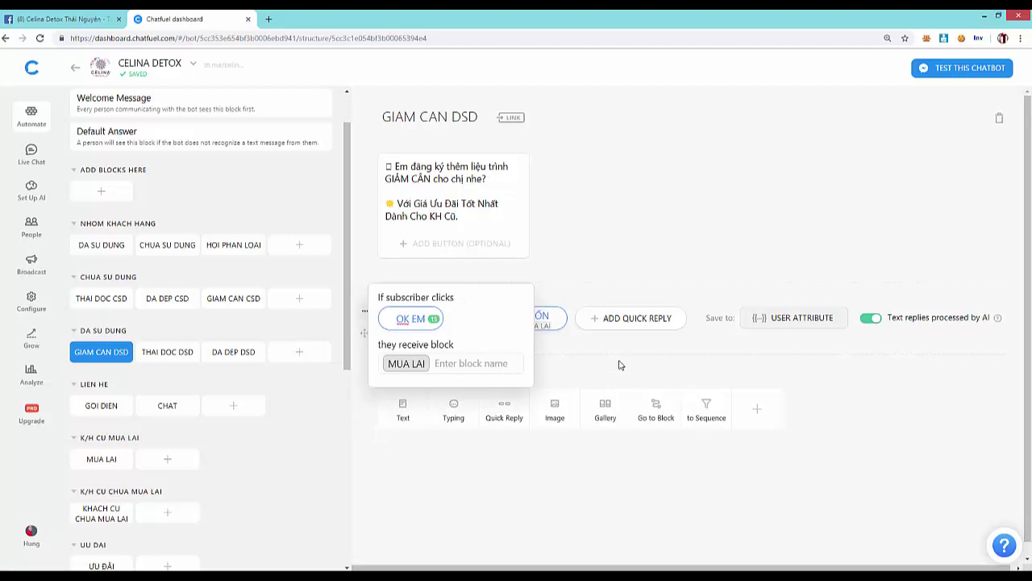
{"action": "left_click", "coordinate": [597, 343]}
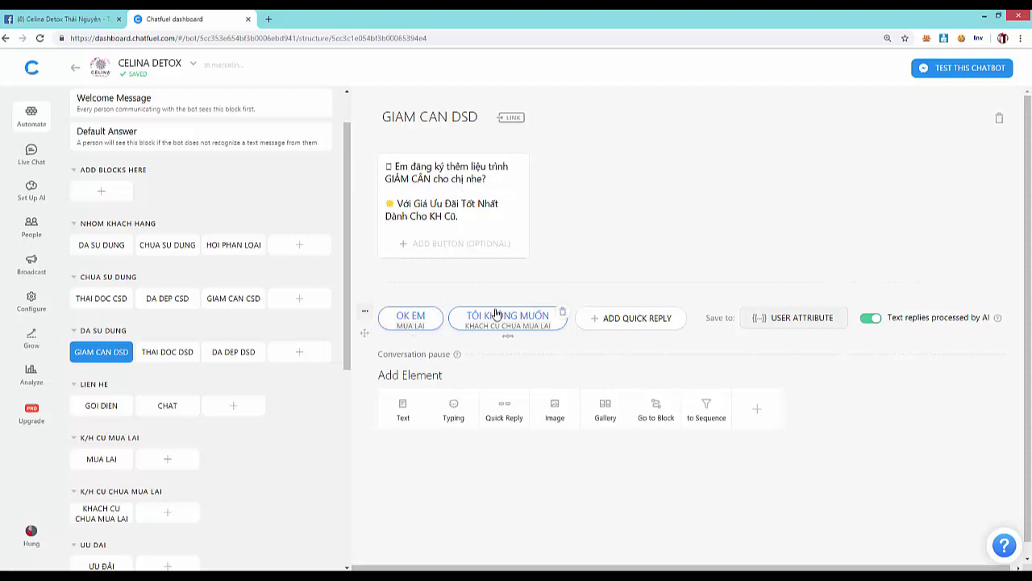
- Add an Image element with the uploaded binh tra_2 photo
{"action": "left_click", "coordinate": [555, 407]}
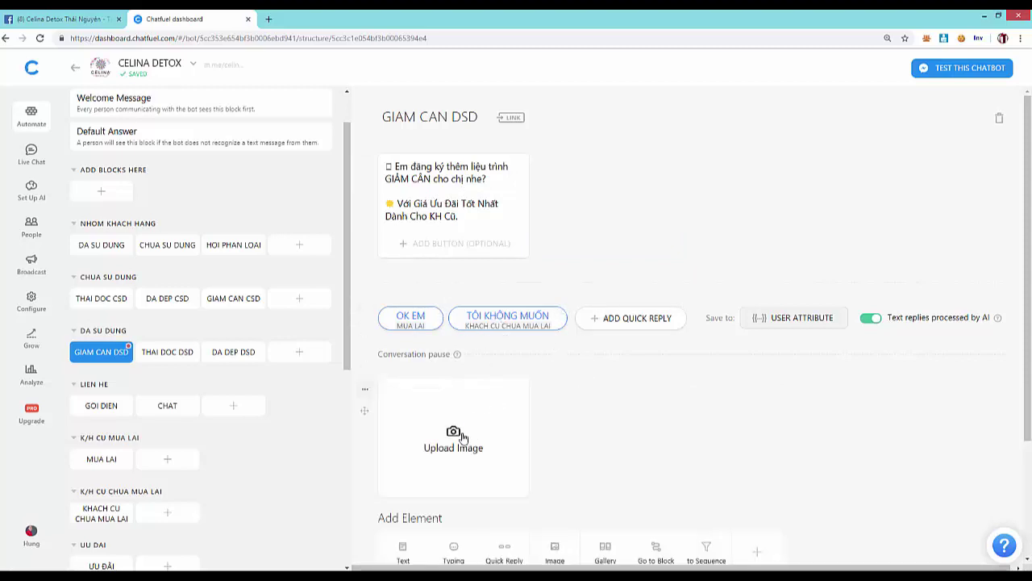
{"action": "scroll", "coordinate": [505, 434], "scroll_direction": "down", "scroll_amount": 2}
{"action": "left_click", "coordinate": [455, 282]}
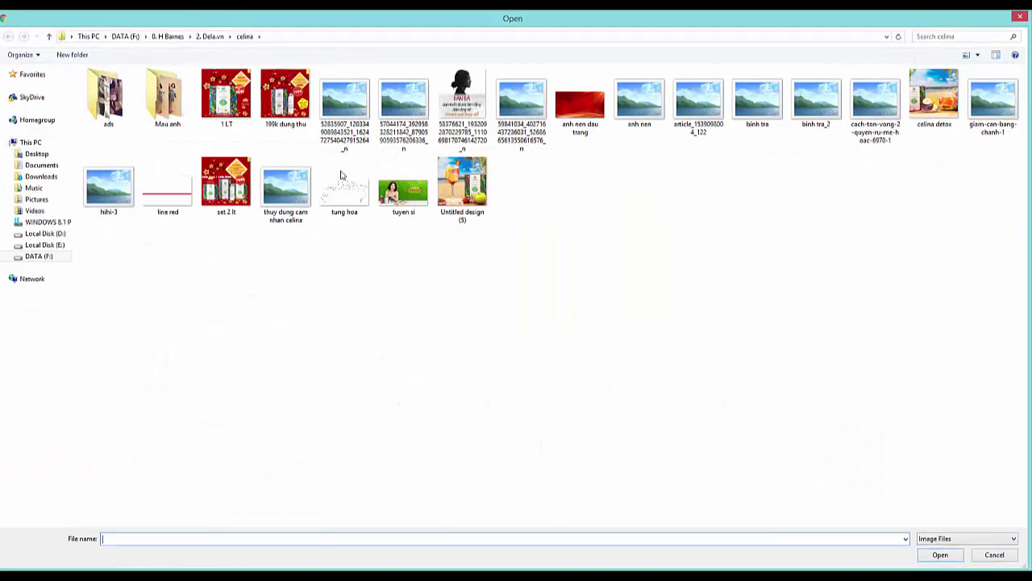
{"action": "double_click", "coordinate": [816, 113]}
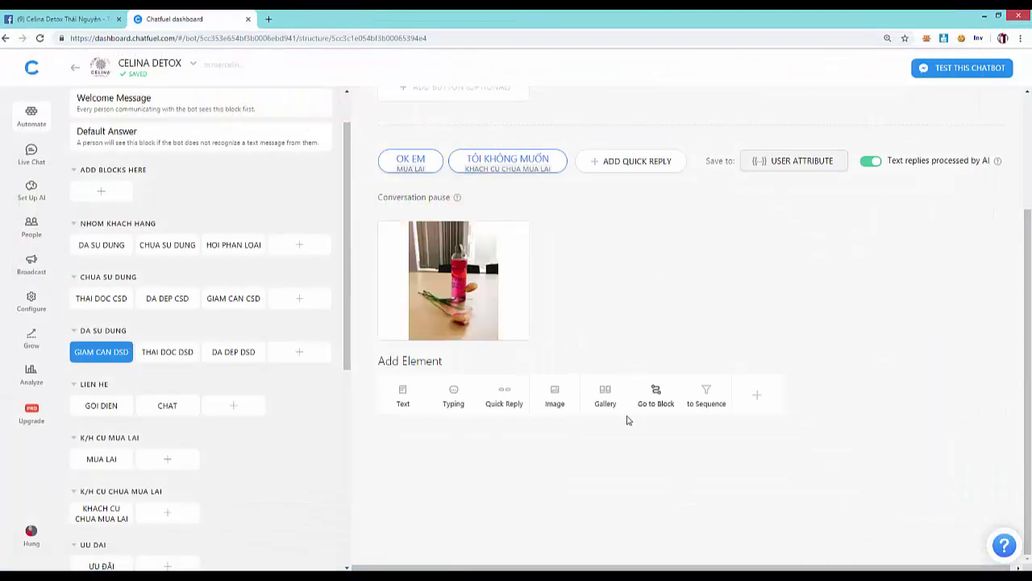
- Add a square-image Gallery whose first card uses the cropped tuyen si image
{"action": "left_click", "coordinate": [607, 400]}
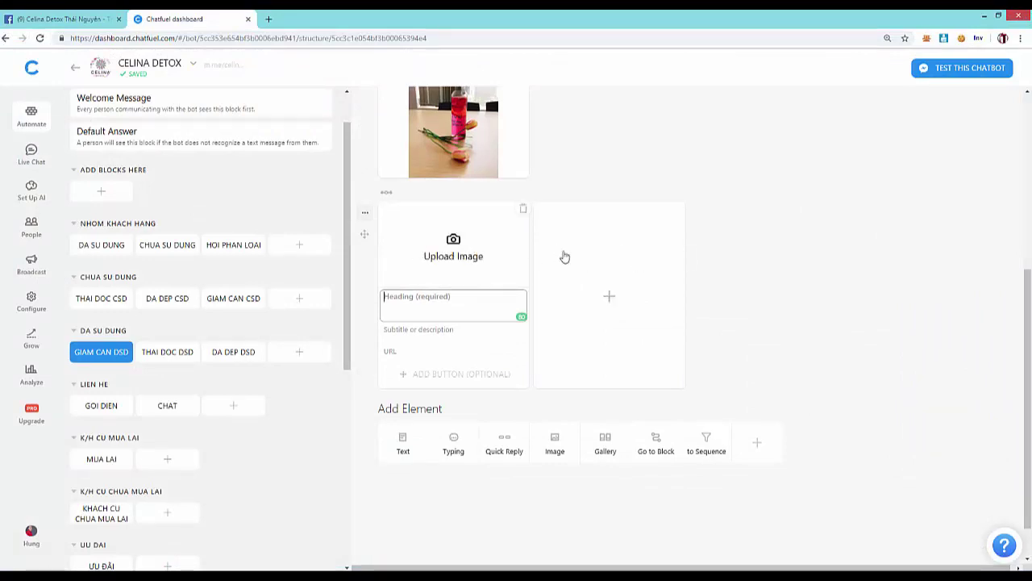
{"action": "left_click", "coordinate": [449, 266]}
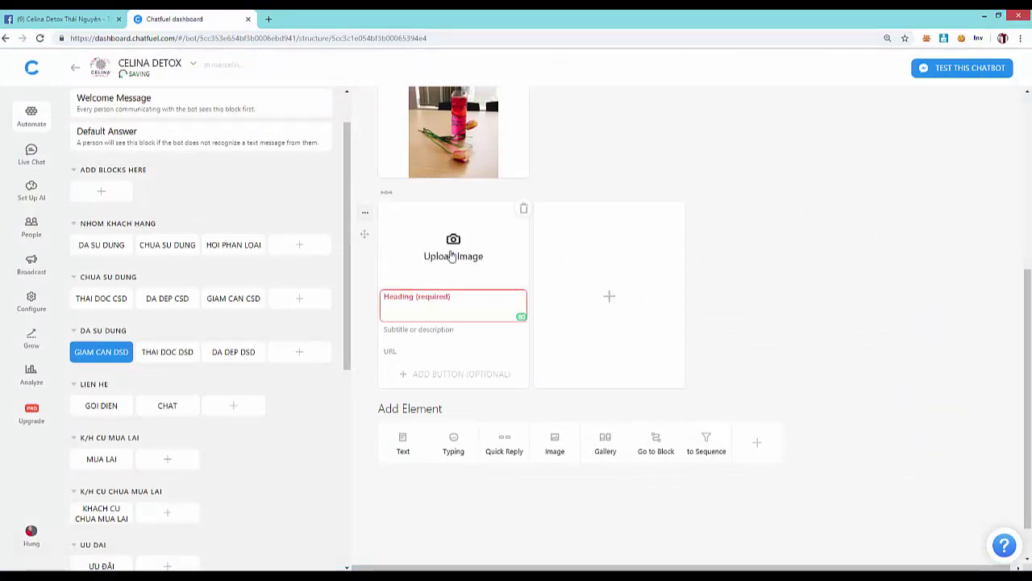
{"action": "double_click", "coordinate": [428, 190]}
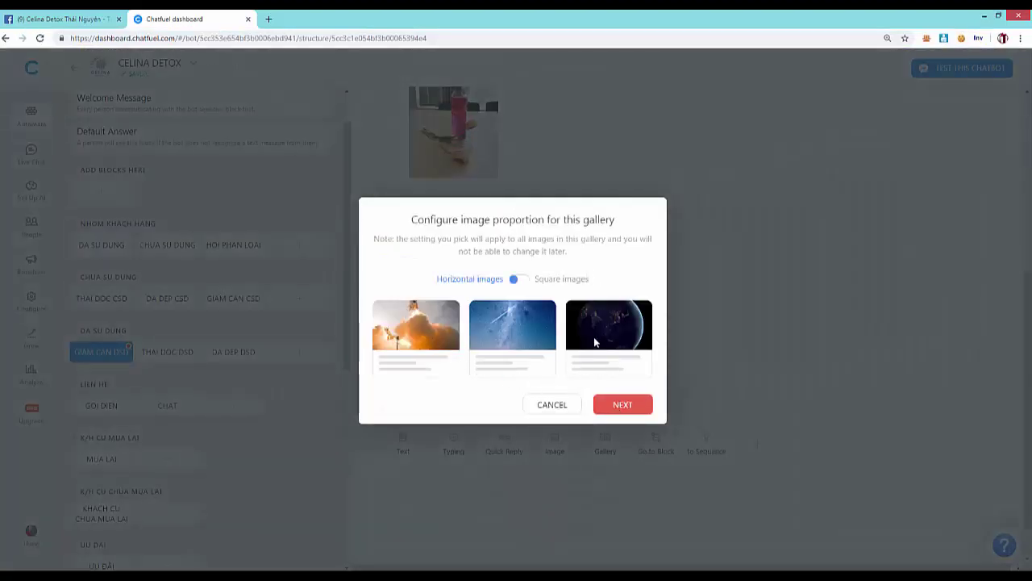
{"action": "left_click", "coordinate": [520, 280]}
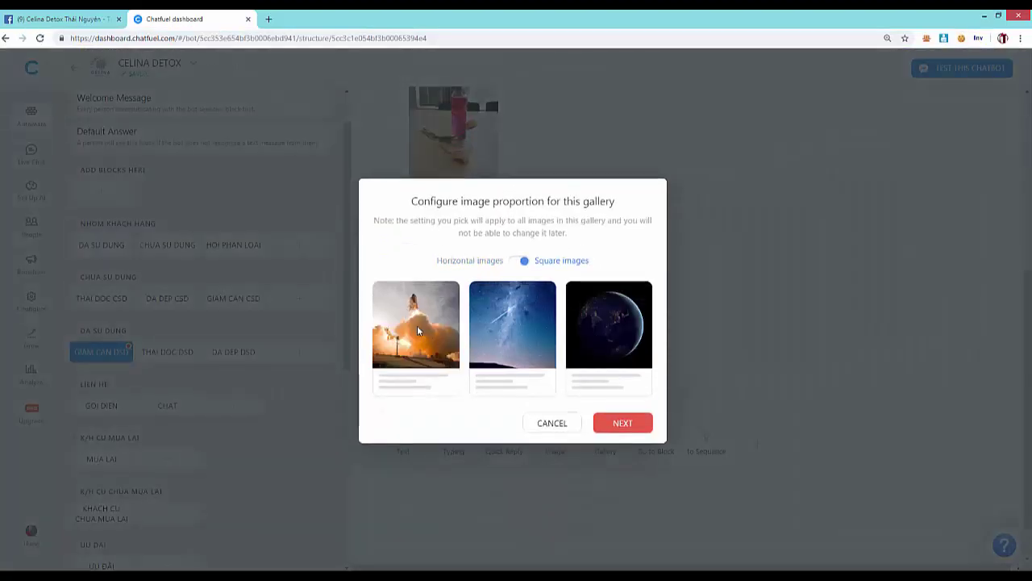
{"action": "left_click", "coordinate": [624, 429]}
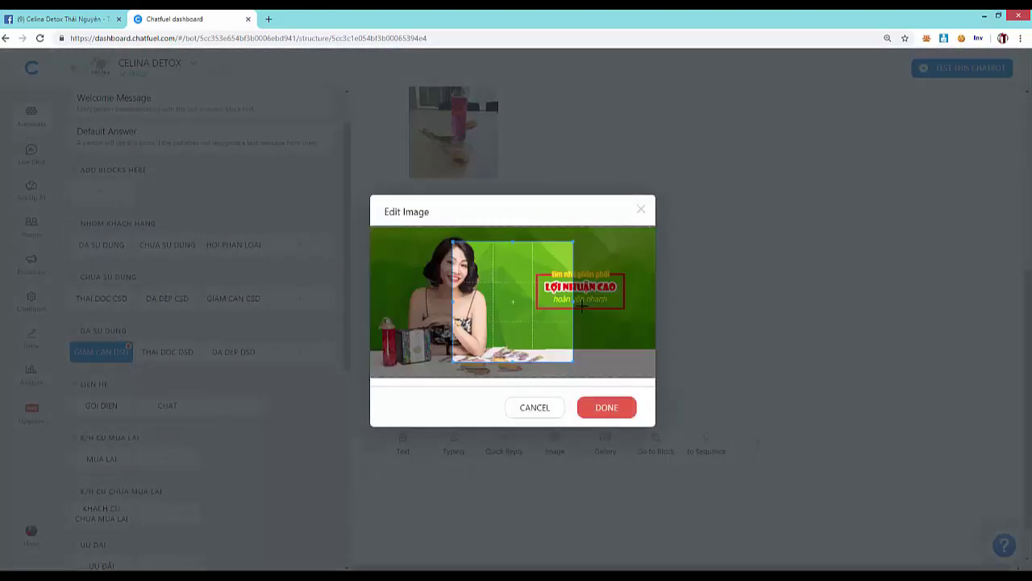
{"action": "left_click_drag", "start_coordinate": [517, 308], "coordinate": [454, 301]}
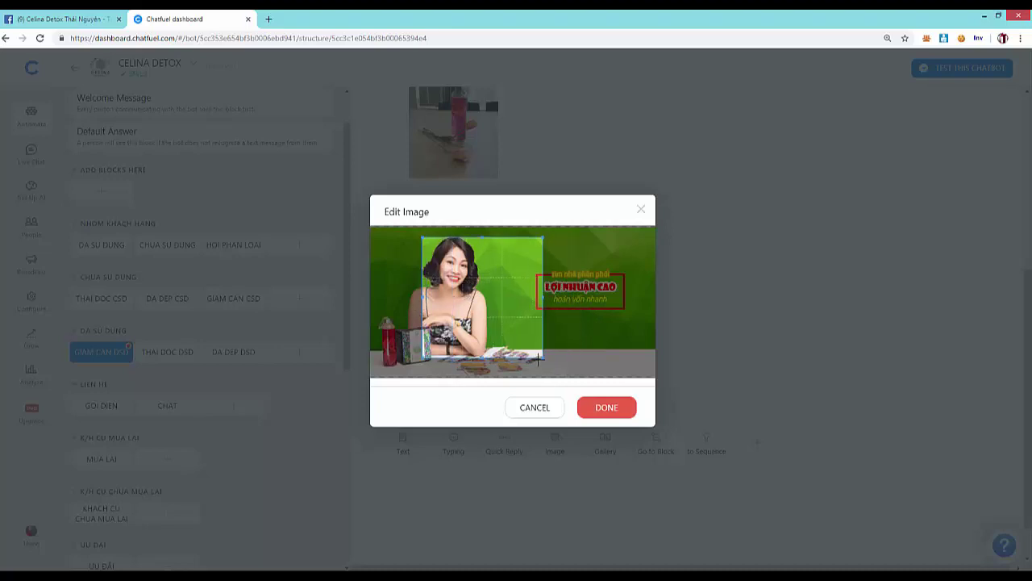
{"action": "left_click_drag", "start_coordinate": [542, 356], "coordinate": [626, 368]}
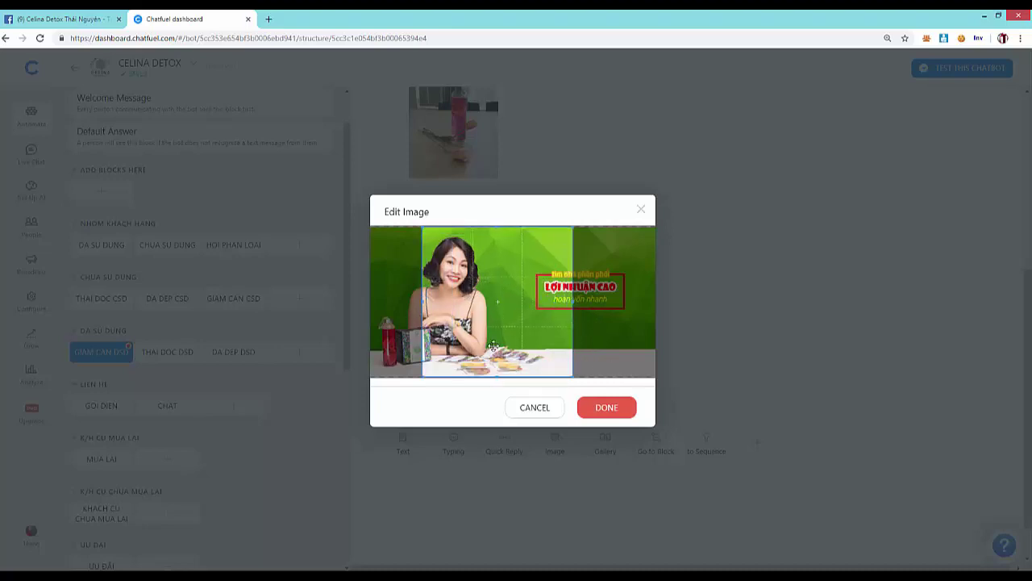
{"action": "left_click_drag", "start_coordinate": [492, 345], "coordinate": [478, 360]}
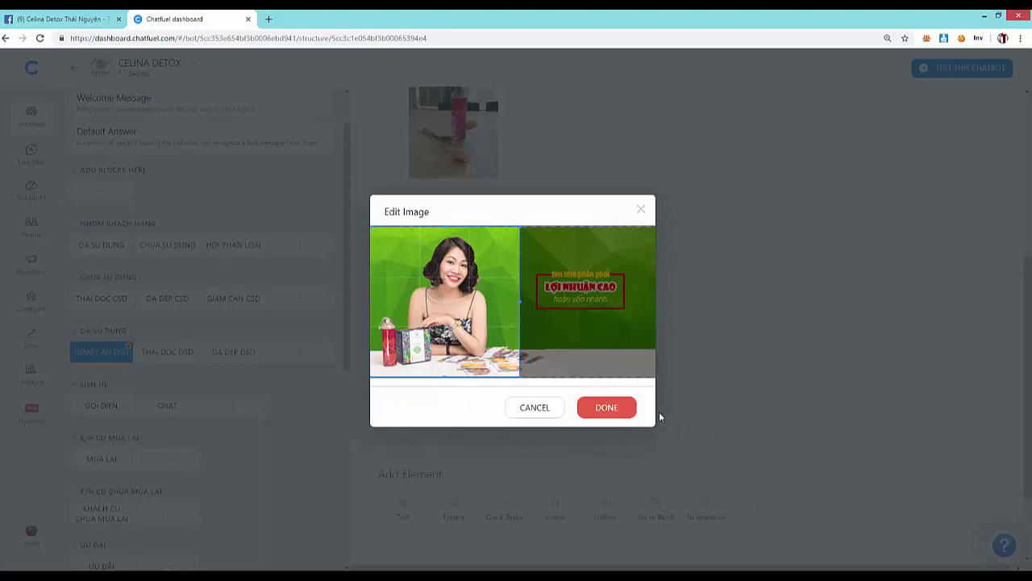
{"action": "left_click", "coordinate": [609, 407]}
- Add a second gallery card with the hihi-3 image
{"action": "left_click", "coordinate": [610, 330]}
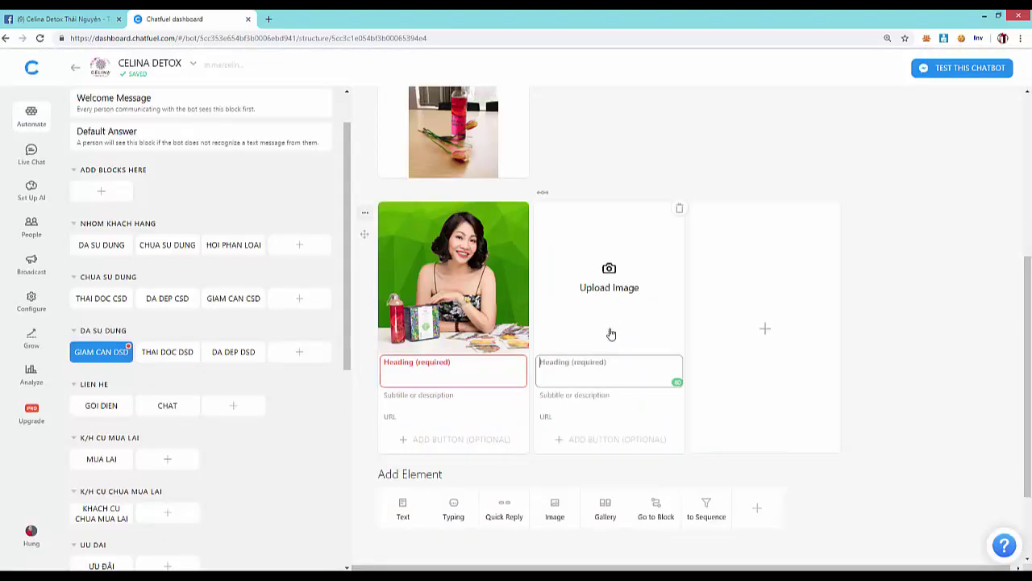
{"action": "left_click", "coordinate": [605, 276]}
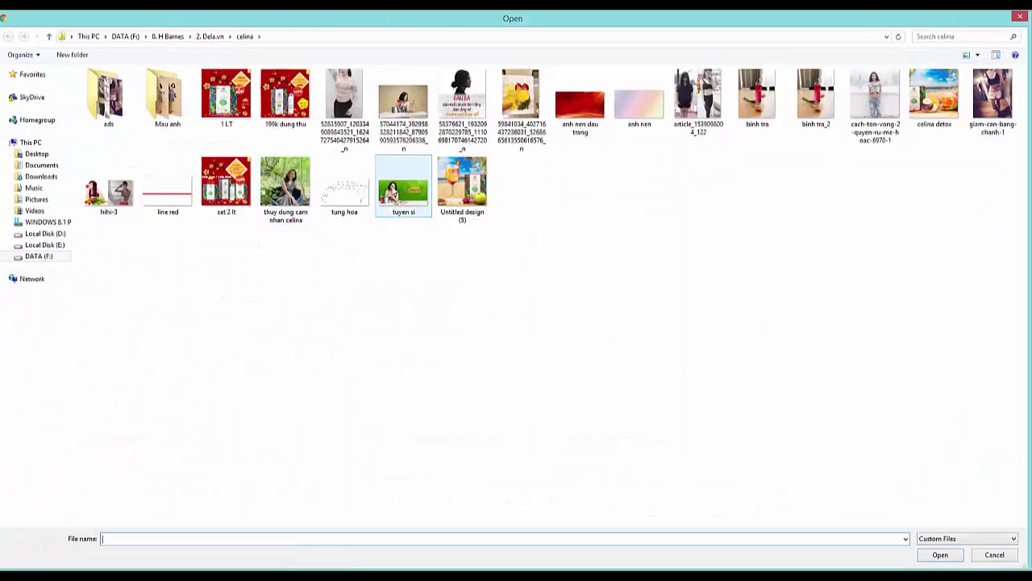
{"action": "double_click", "coordinate": [109, 192]}
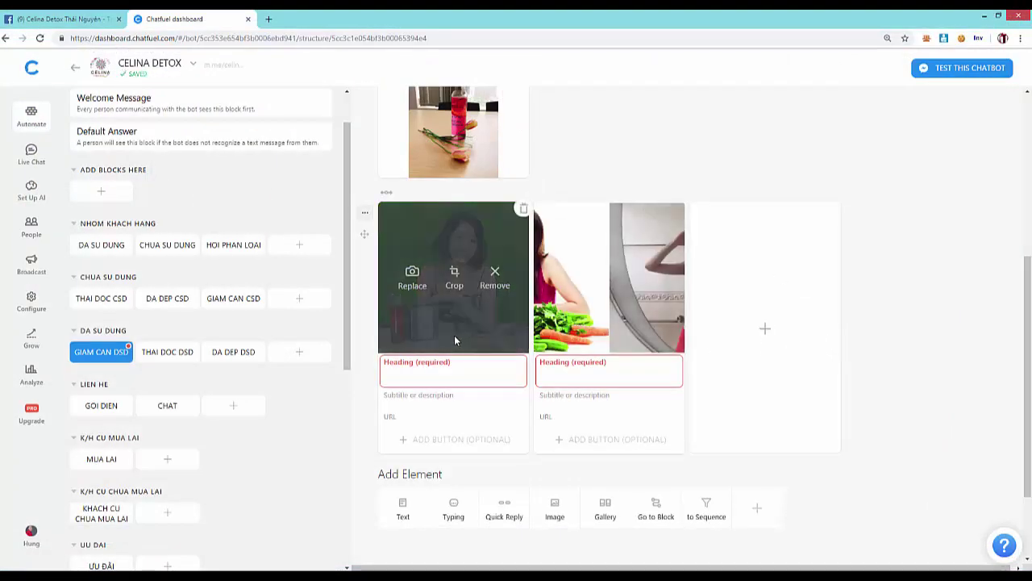
{"action": "scroll", "coordinate": [894, 331], "scroll_direction": "up", "scroll_amount": 4}
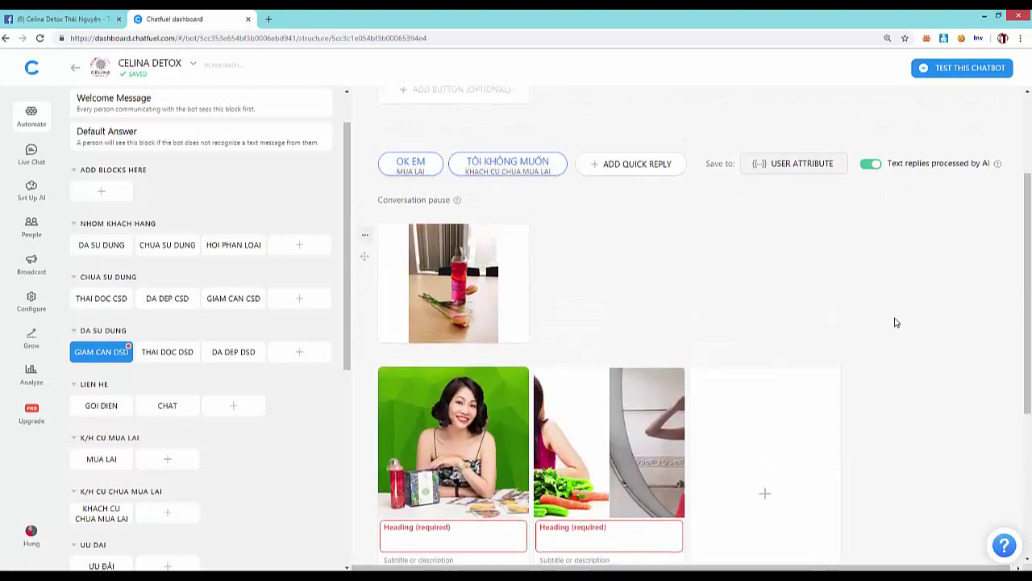
{"action": "scroll", "coordinate": [894, 317], "scroll_direction": "down", "scroll_amount": 5}
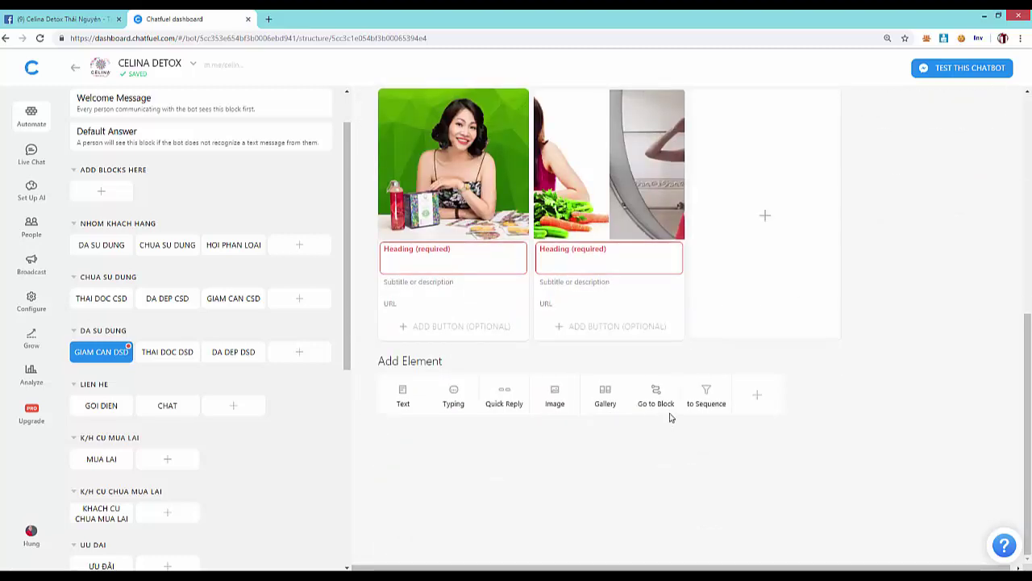
{"action": "left_click", "coordinate": [758, 396]}
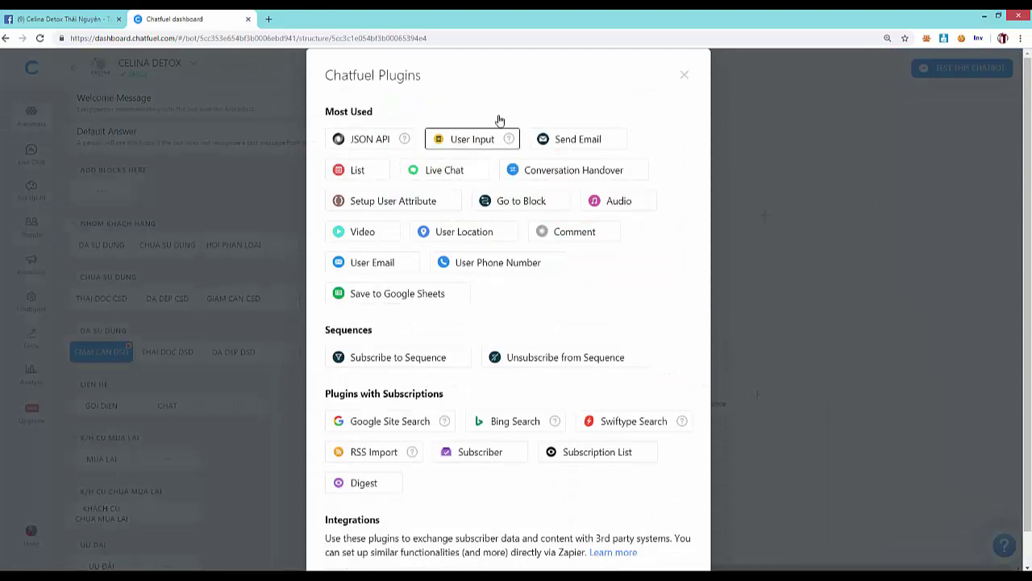
- Close the plugins list and delete both gallery cards
{"action": "scroll", "coordinate": [545, 331], "scroll_direction": "down", "scroll_amount": 1}
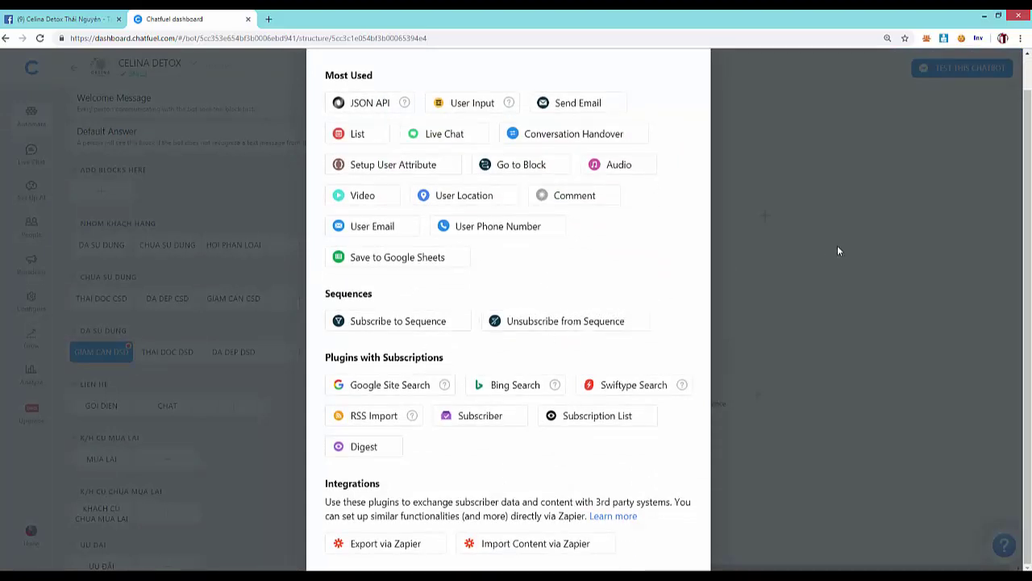
{"action": "left_click", "coordinate": [930, 217]}
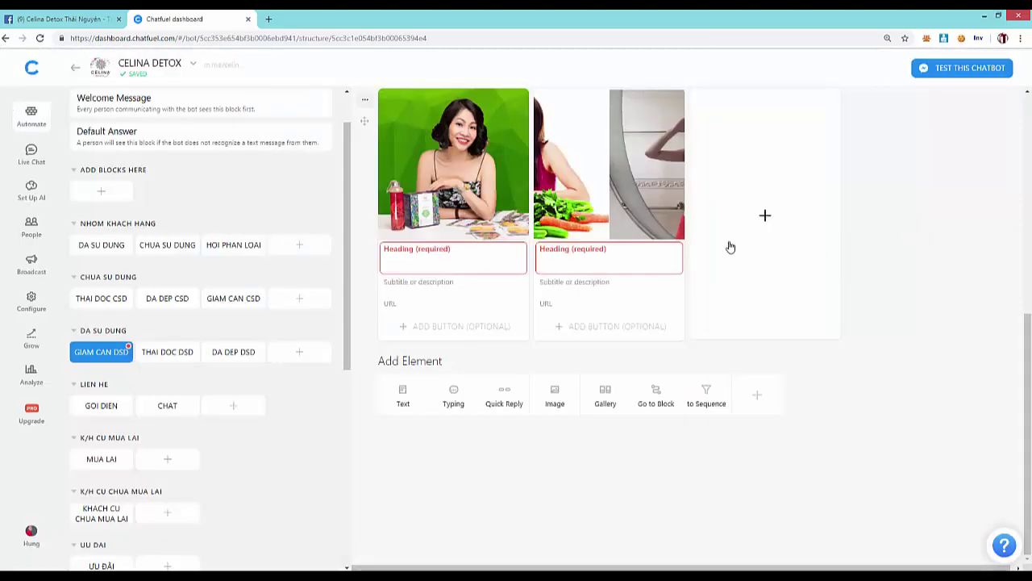
{"action": "scroll", "coordinate": [572, 222], "scroll_direction": "up", "scroll_amount": 1}
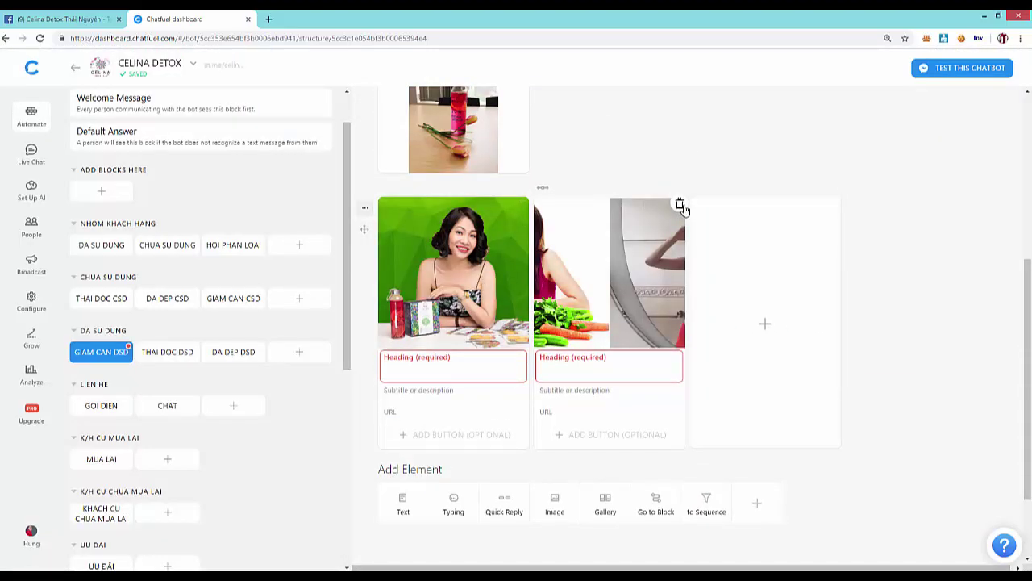
{"action": "left_click", "coordinate": [679, 203]}
{"action": "left_click", "coordinate": [584, 336]}
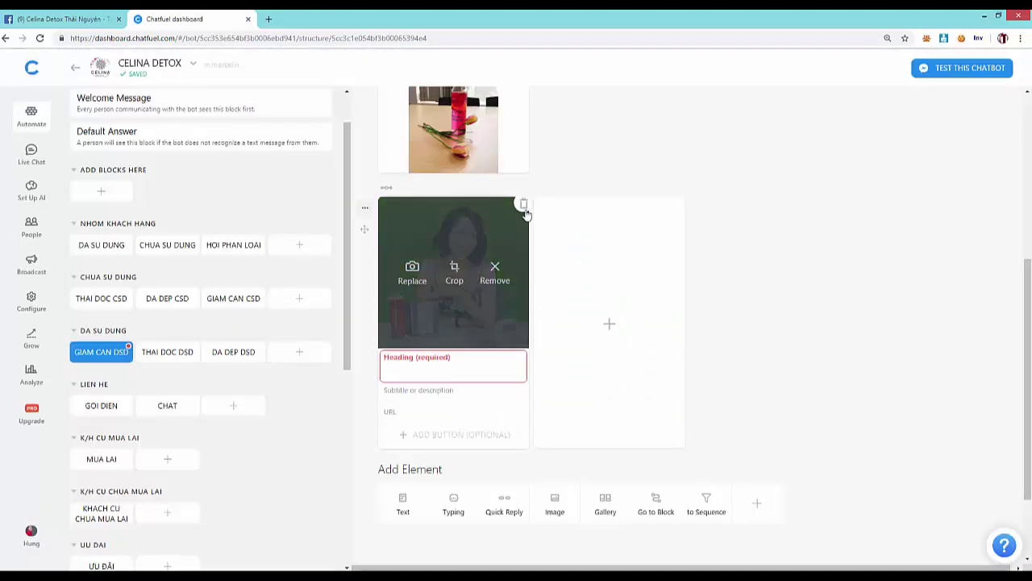
{"action": "left_click", "coordinate": [523, 203]}
{"action": "left_click", "coordinate": [578, 338]}
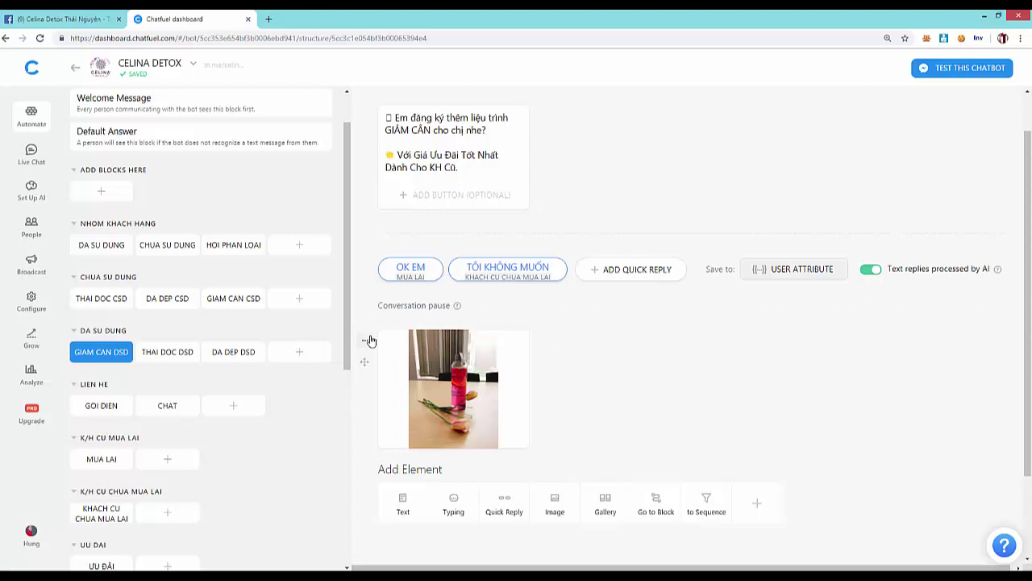
- Delete the binh tra_2 bottle image card
{"action": "left_click", "coordinate": [370, 340]}
{"action": "left_click", "coordinate": [367, 410]}
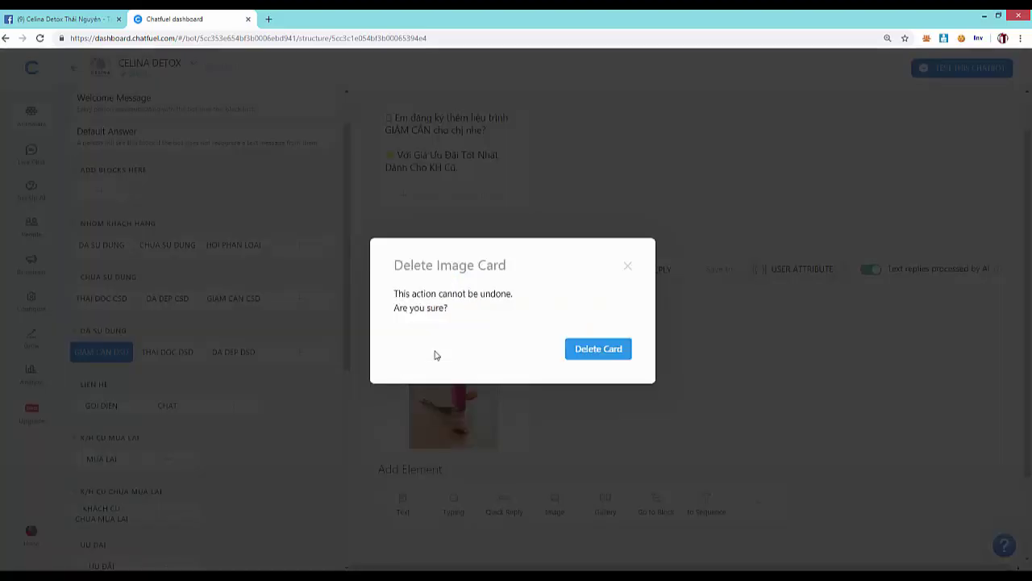
{"action": "left_click", "coordinate": [598, 348]}
{"action": "scroll", "coordinate": [242, 387], "scroll_direction": "down", "scroll_amount": 5}
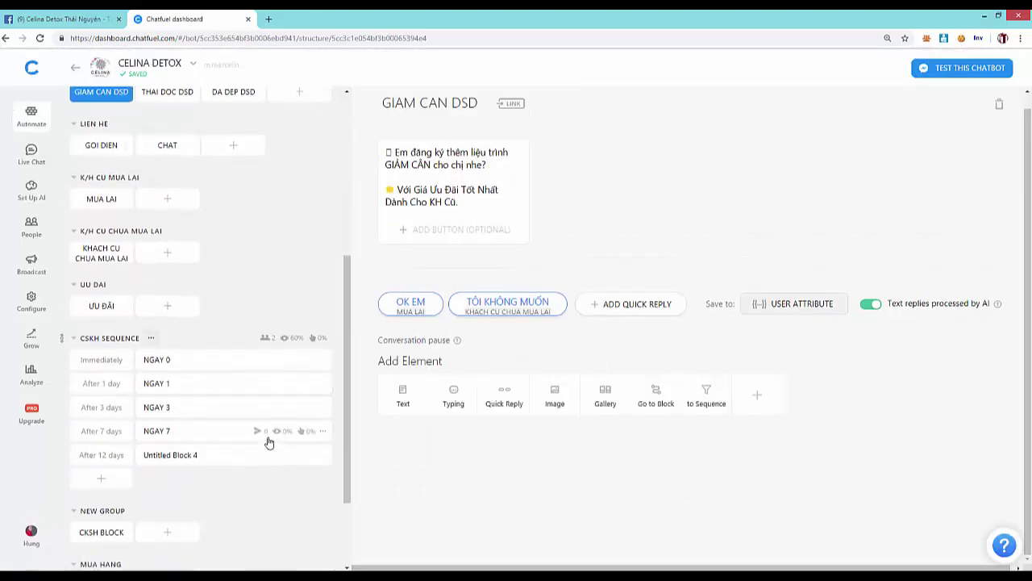
- Open CKSH BLOCK via KHACH CU CHUA MUA LAI, leaving the CSKH SEQUENCE group name unchanged
{"action": "scroll", "coordinate": [274, 448], "scroll_direction": "down", "scroll_amount": 1}
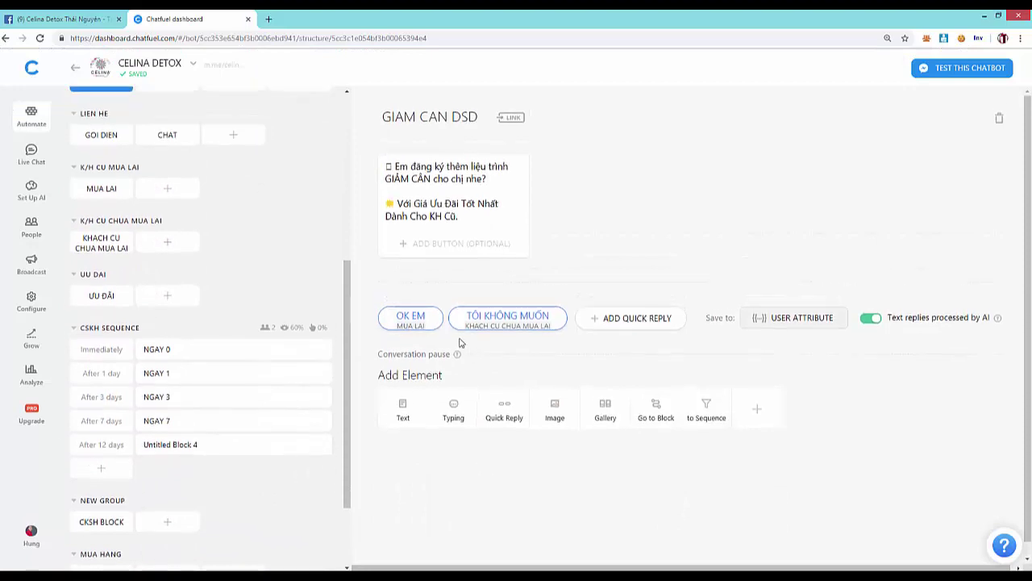
{"action": "left_click", "coordinate": [104, 331]}
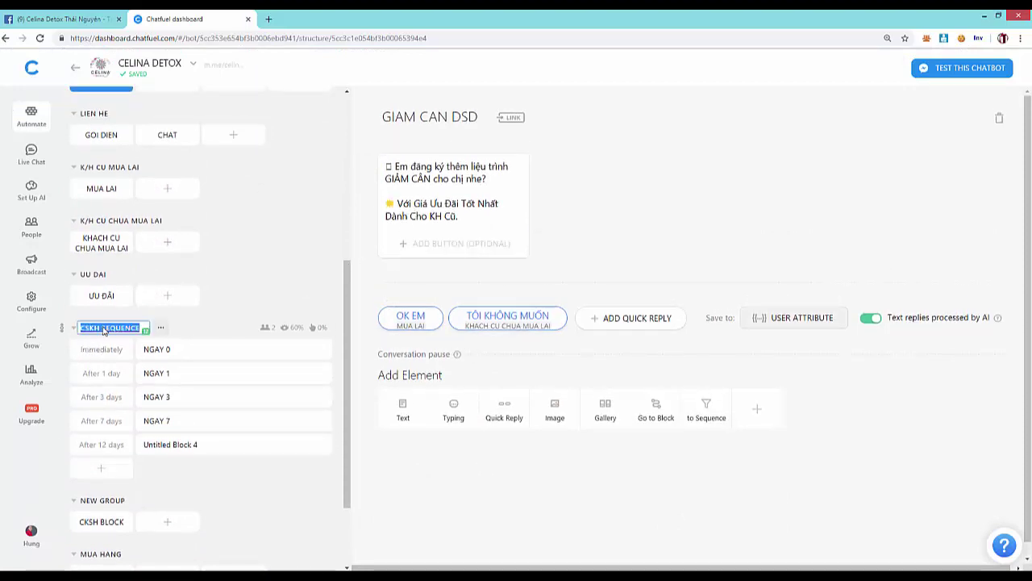
{"action": "left_click", "coordinate": [237, 300]}
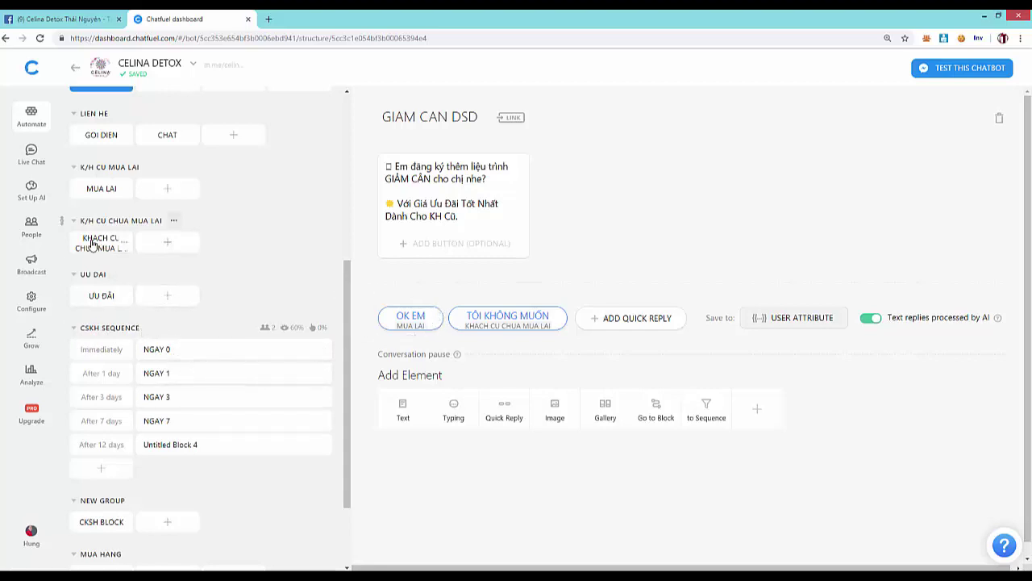
{"action": "left_click", "coordinate": [95, 243]}
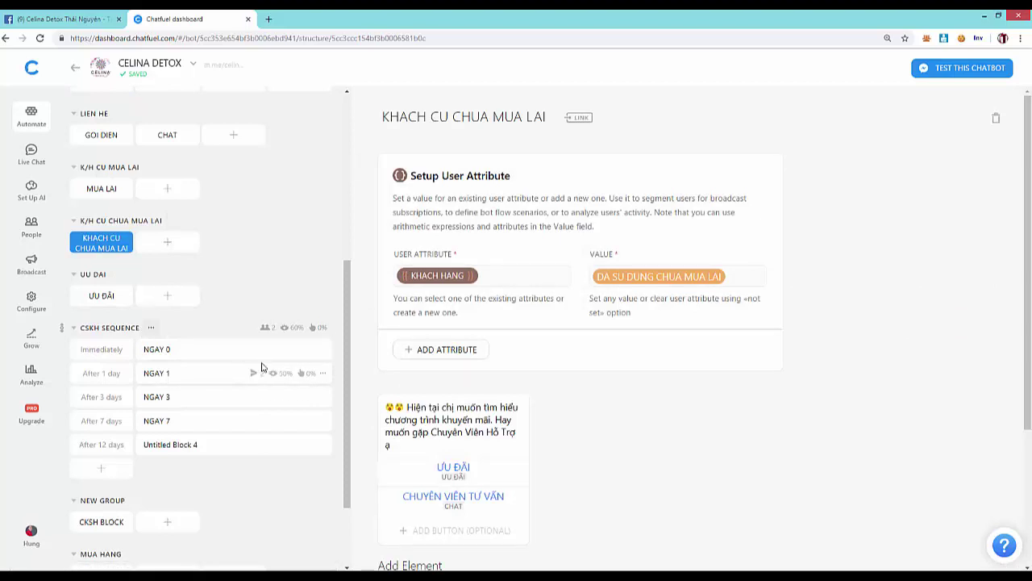
{"action": "scroll", "coordinate": [261, 367], "scroll_direction": "down", "scroll_amount": 1}
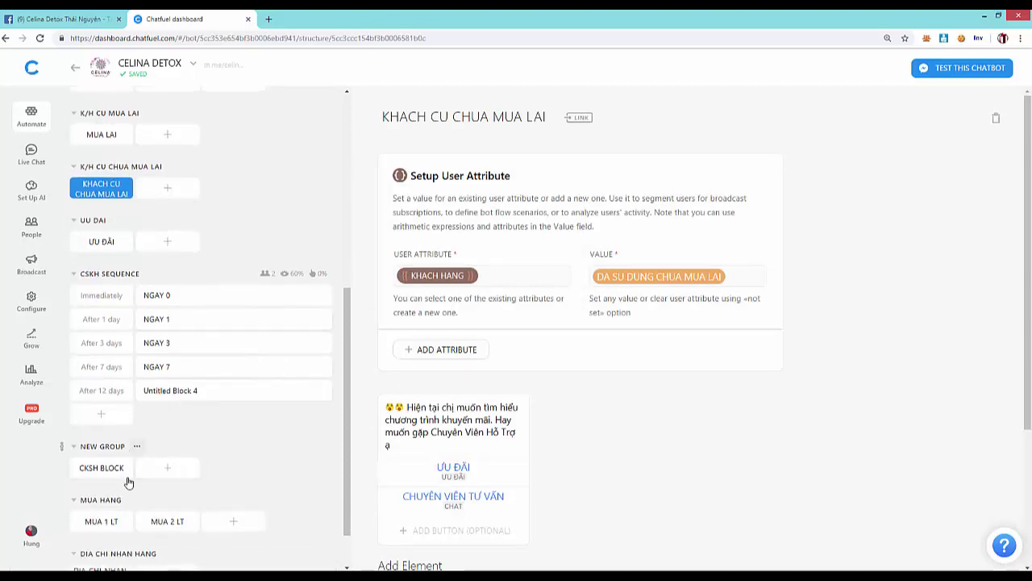
{"action": "left_click", "coordinate": [100, 471]}
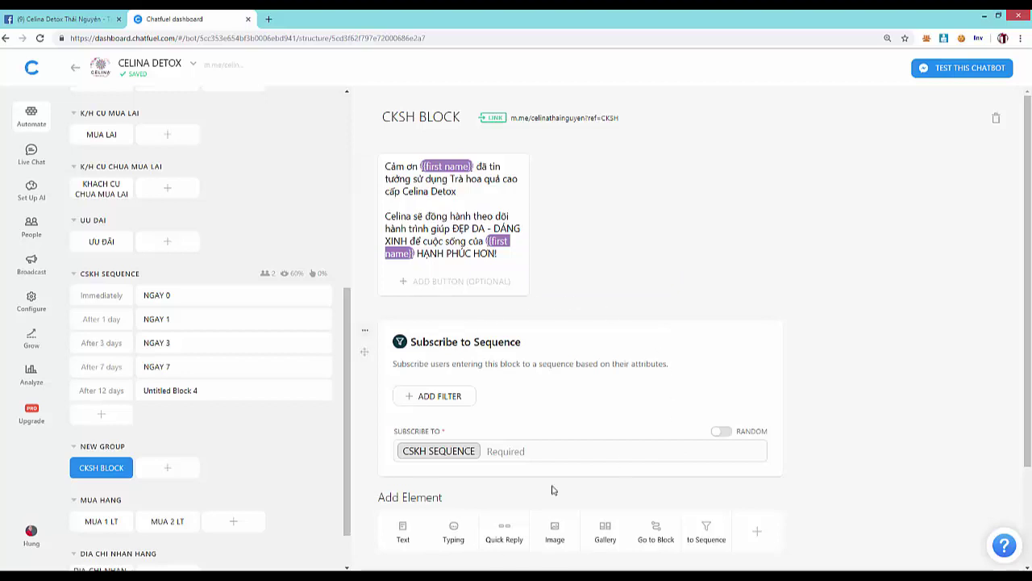
- View the NGAY 0, NGAY 1, NGAY 3 and NGAY 7 sequence messages, returning to NGAY 0
{"action": "left_click", "coordinate": [159, 300]}
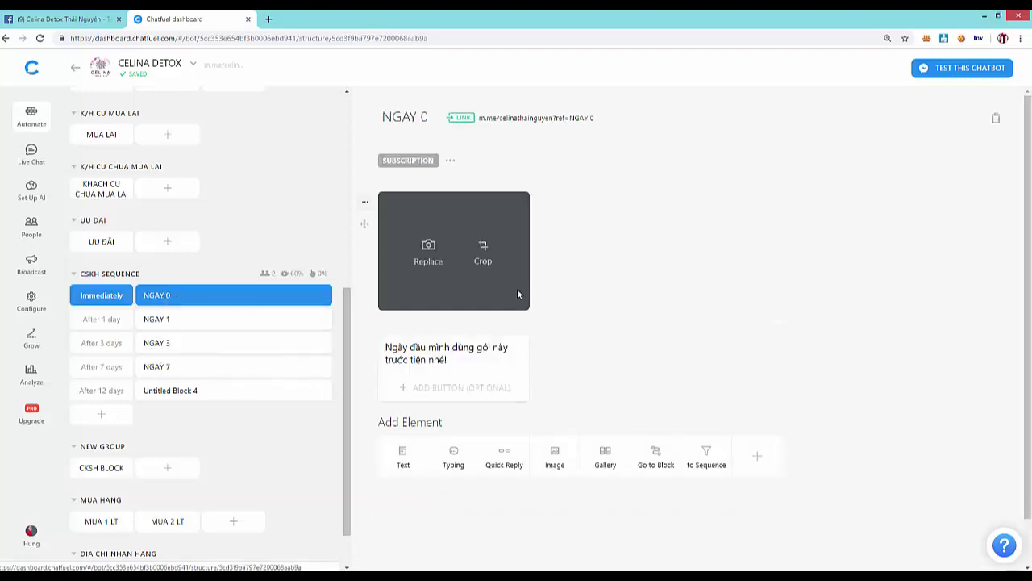
{"action": "left_click", "coordinate": [182, 323]}
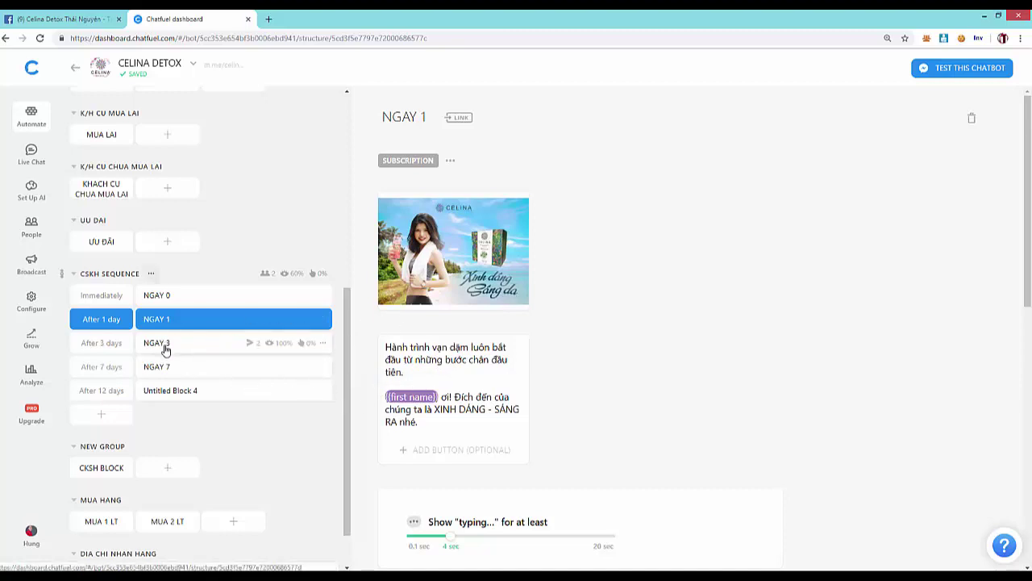
{"action": "left_click", "coordinate": [161, 346]}
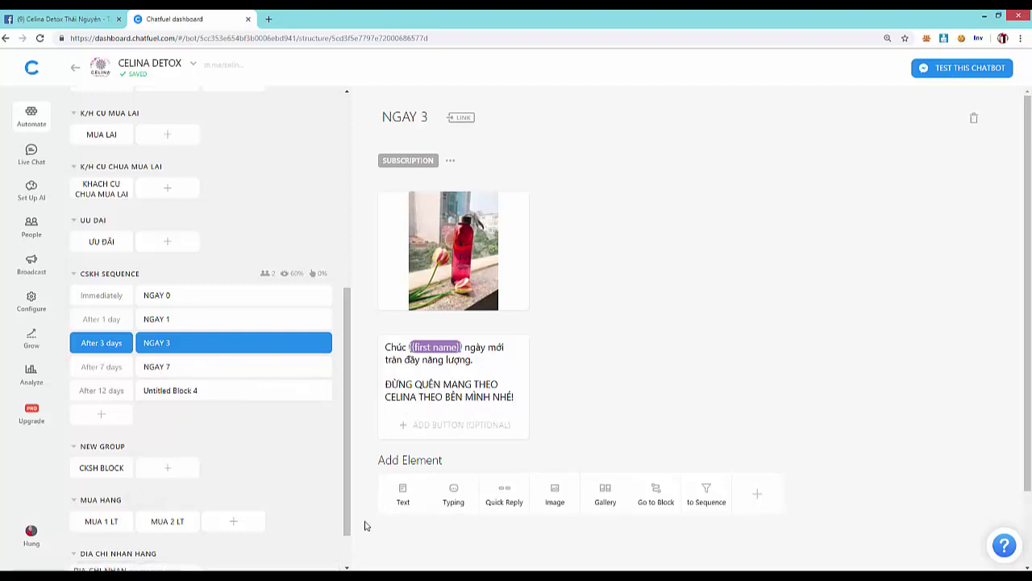
{"action": "left_click", "coordinate": [171, 369]}
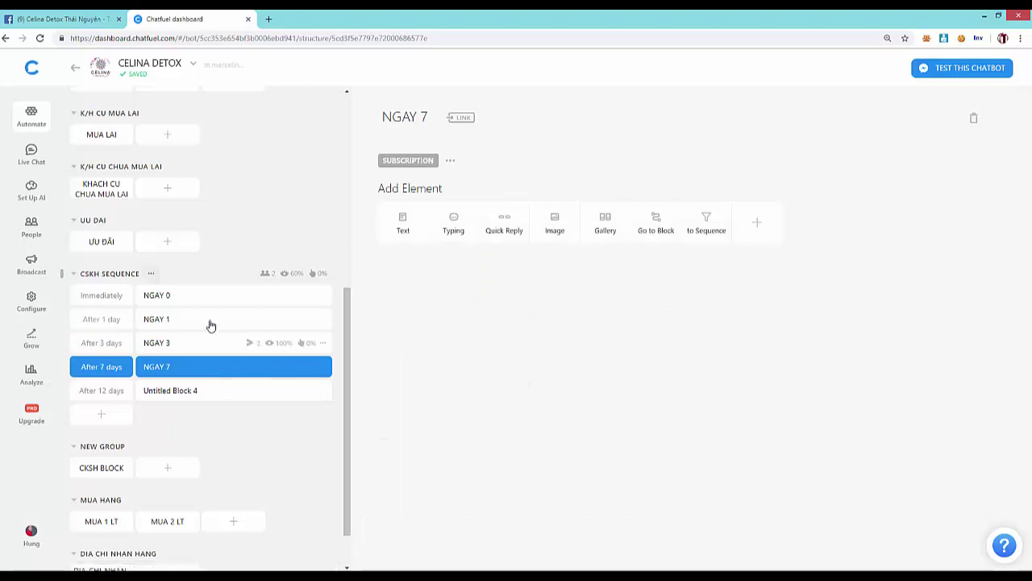
{"action": "scroll", "coordinate": [198, 322], "scroll_direction": "up", "scroll_amount": 1}
{"action": "left_click", "coordinate": [161, 350]}
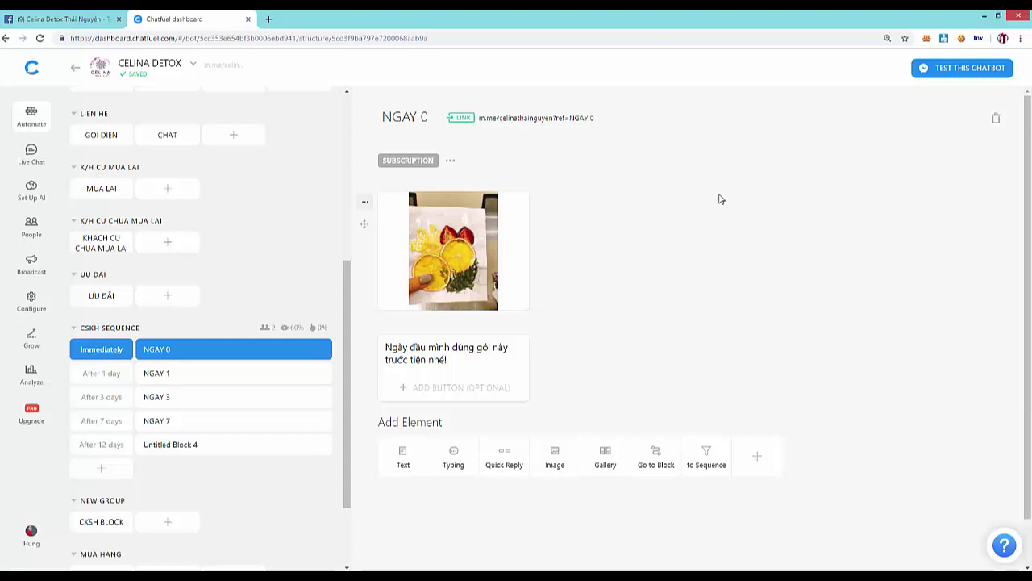
- Look over the NGAY 0 message, then open Live Chat to check conversations
{"action": "scroll", "coordinate": [237, 279], "scroll_direction": "up", "scroll_amount": 4}
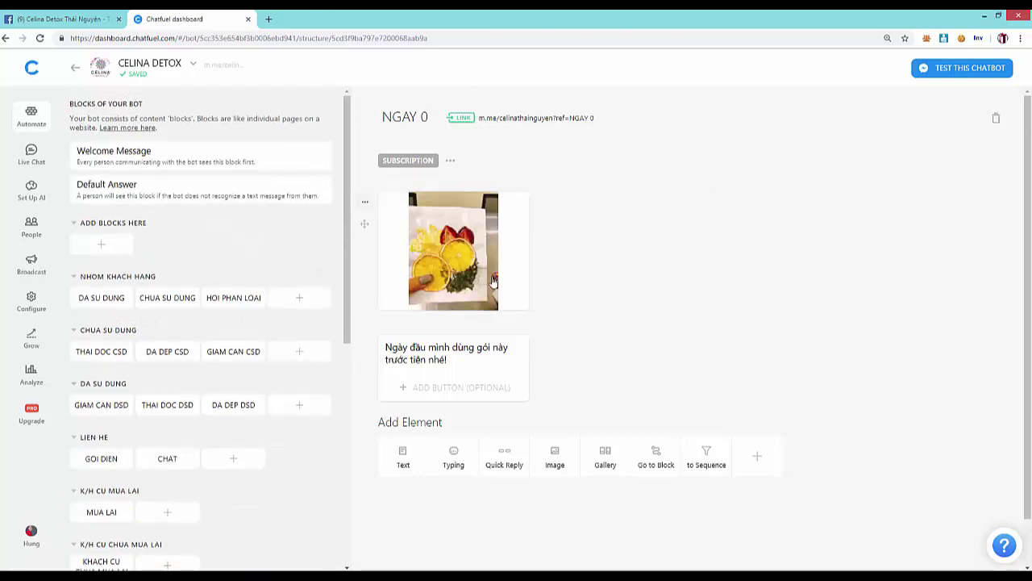
{"action": "scroll", "coordinate": [494, 280], "scroll_direction": "down", "scroll_amount": 1}
{"action": "scroll", "coordinate": [248, 403], "scroll_direction": "down", "scroll_amount": 5}
{"action": "scroll", "coordinate": [157, 282], "scroll_direction": "up", "scroll_amount": 5}
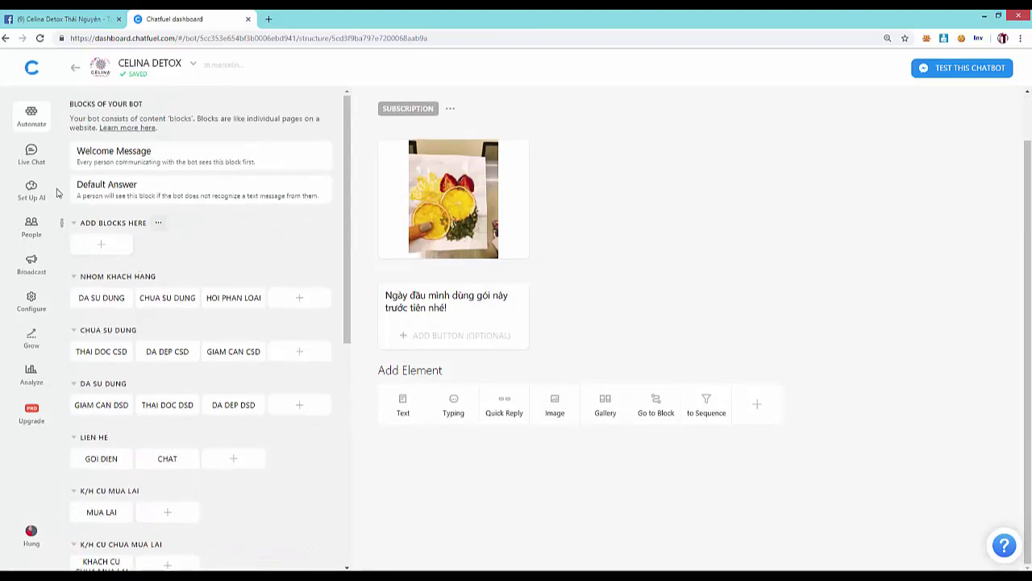
{"action": "scroll", "coordinate": [263, 266], "scroll_direction": "down", "scroll_amount": 5}
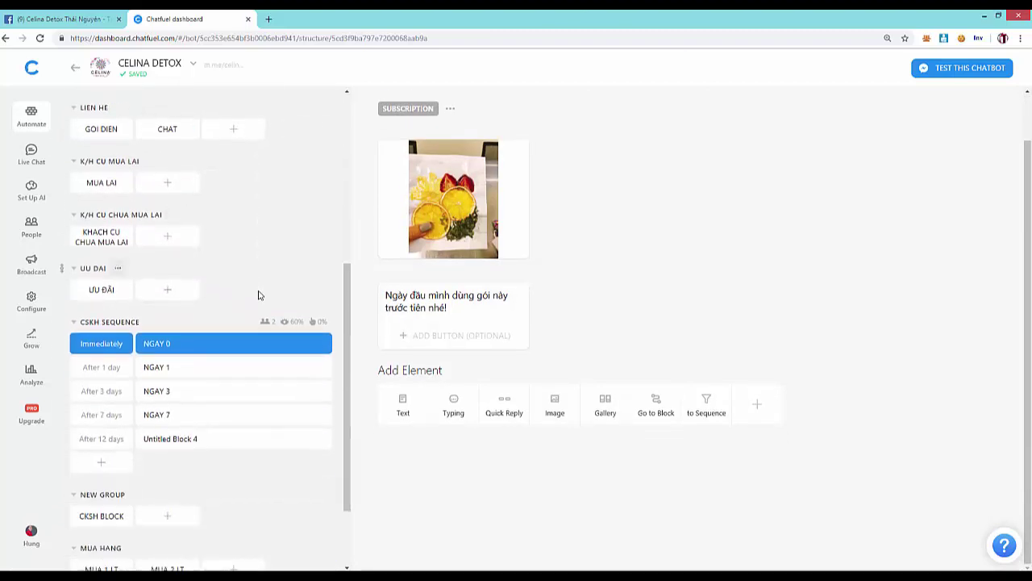
{"action": "scroll", "coordinate": [258, 295], "scroll_direction": "down", "scroll_amount": 2}
{"action": "scroll", "coordinate": [73, 331], "scroll_direction": "up", "scroll_amount": 5}
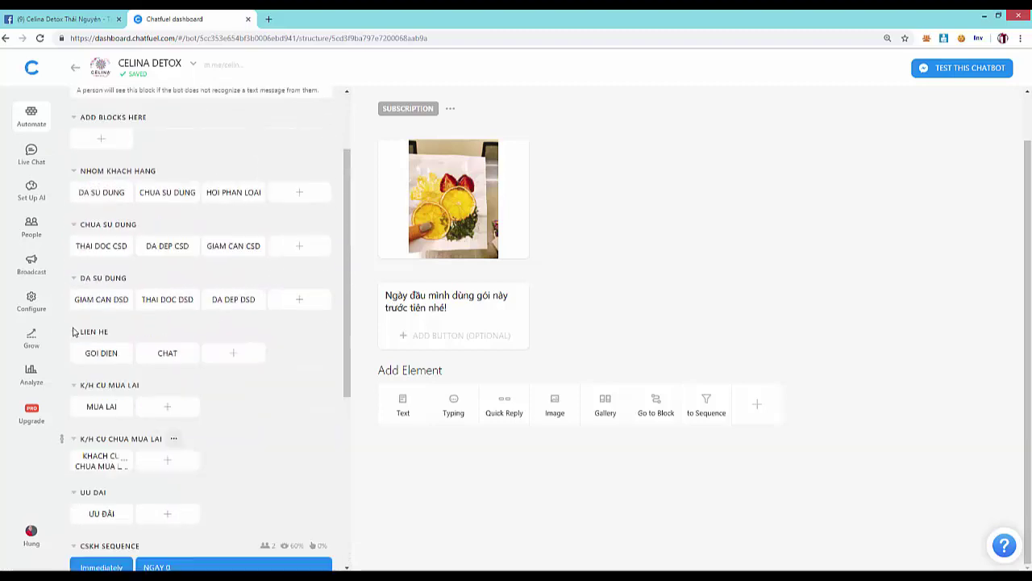
{"action": "scroll", "coordinate": [72, 331], "scroll_direction": "up", "scroll_amount": 2}
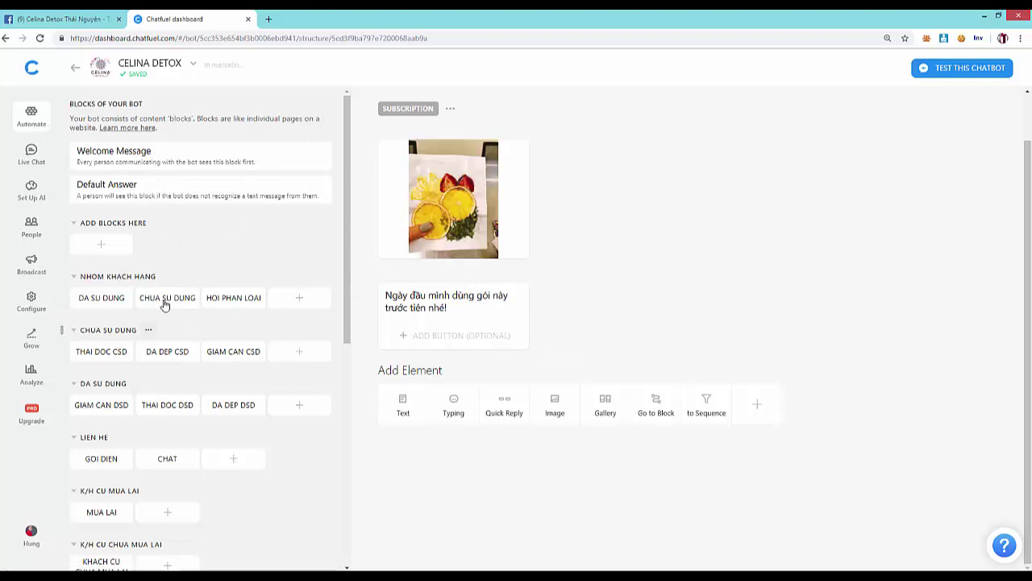
{"action": "left_click", "coordinate": [26, 154]}
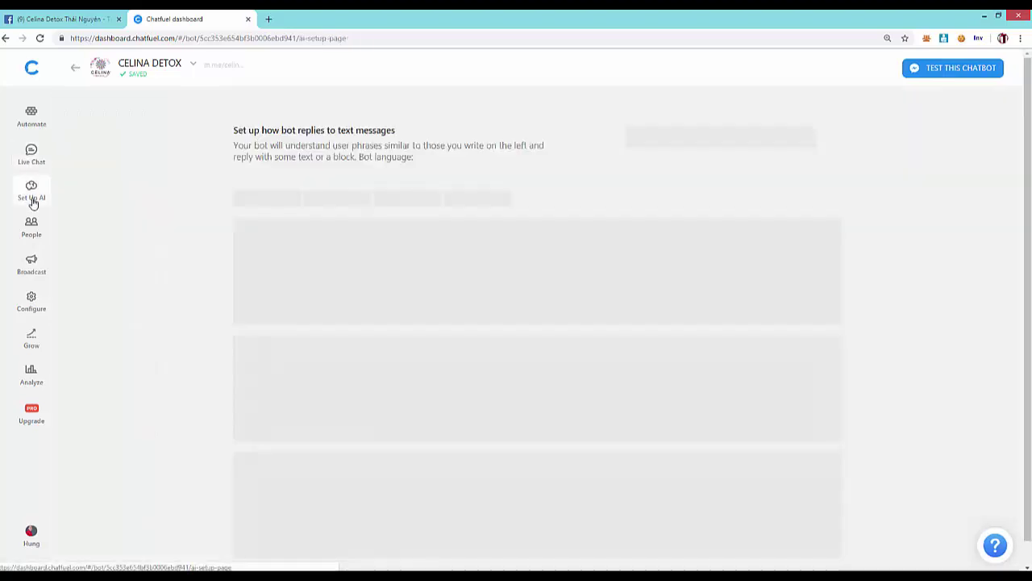
- Open the Set Up AI rules, inspect the first rule's phrases, then switch to Facebook
{"action": "left_click", "coordinate": [33, 202]}
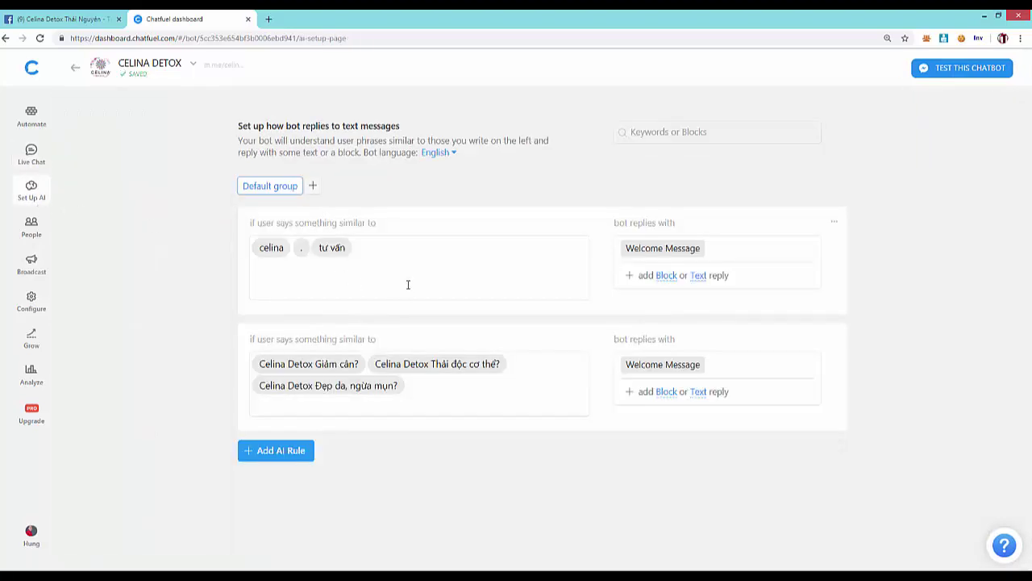
{"action": "left_click", "coordinate": [416, 252]}
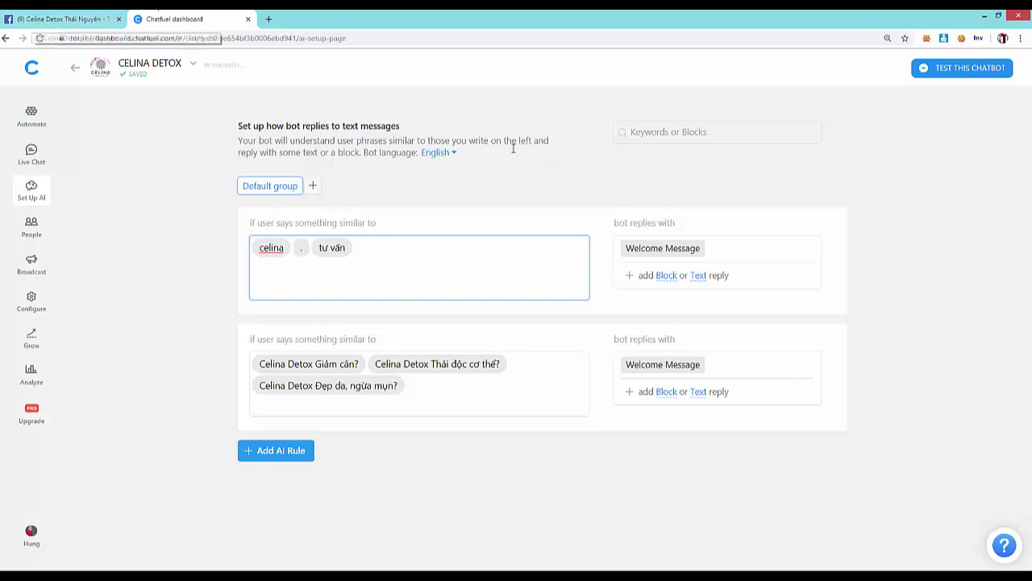
{"action": "left_click", "coordinate": [71, 19]}
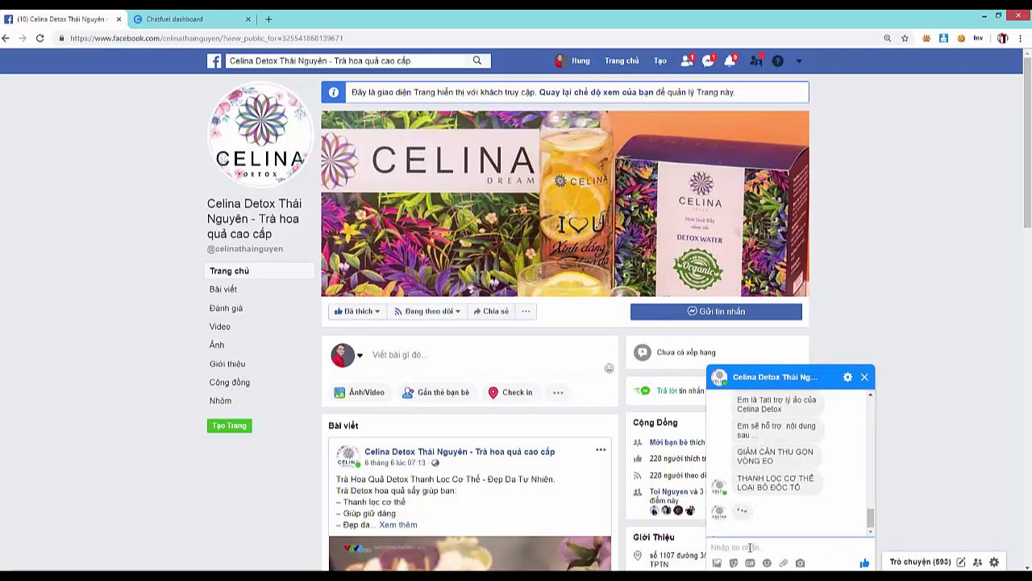
- Send 'celina' in the page chat, then return to the Chatfuel tab
{"action": "type", "text": "cel"}
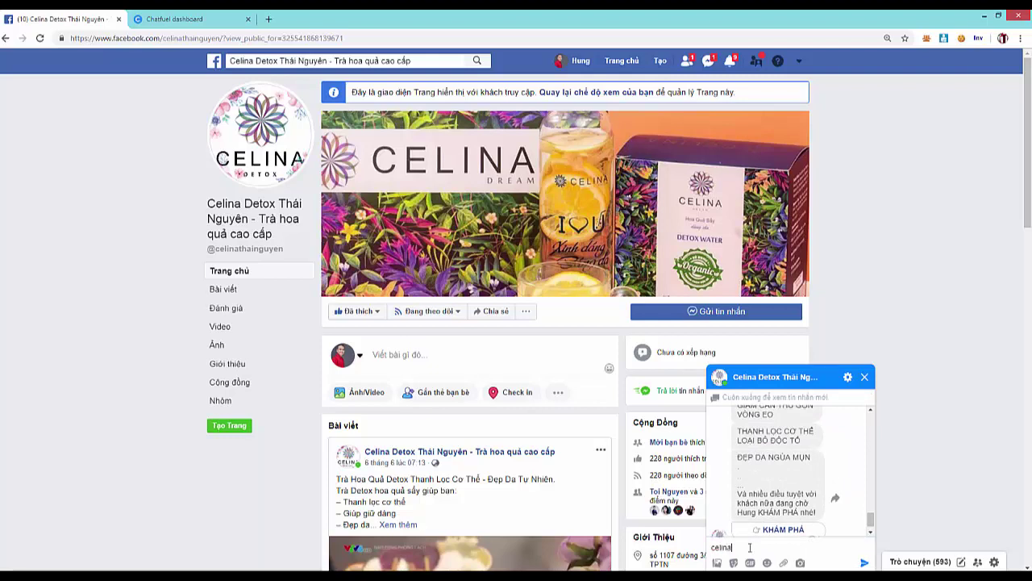
{"action": "type", "text": "ina"}
{"action": "key", "text": "Return"}
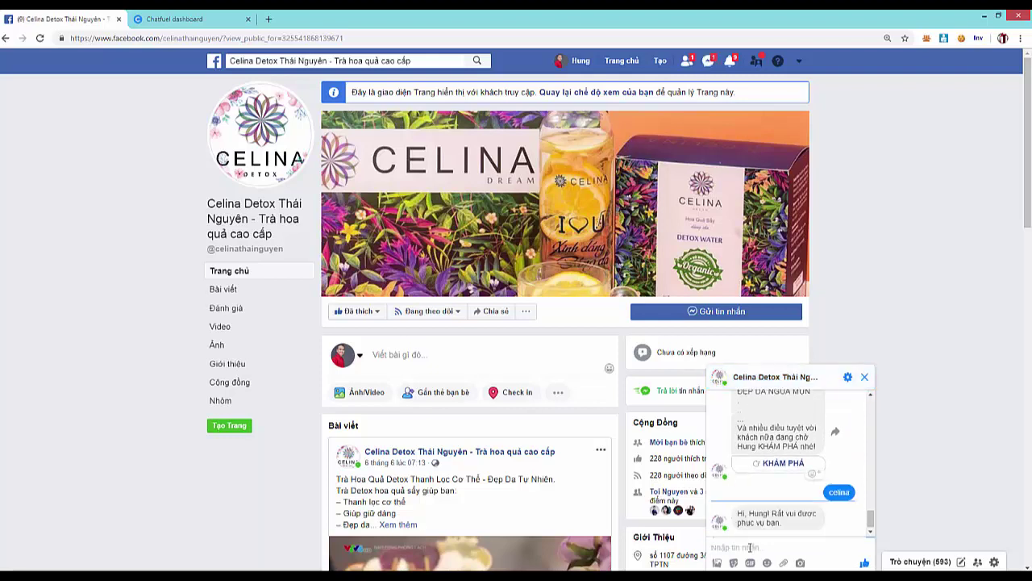
{"action": "scroll", "coordinate": [803, 489], "scroll_direction": "down", "scroll_amount": 3}
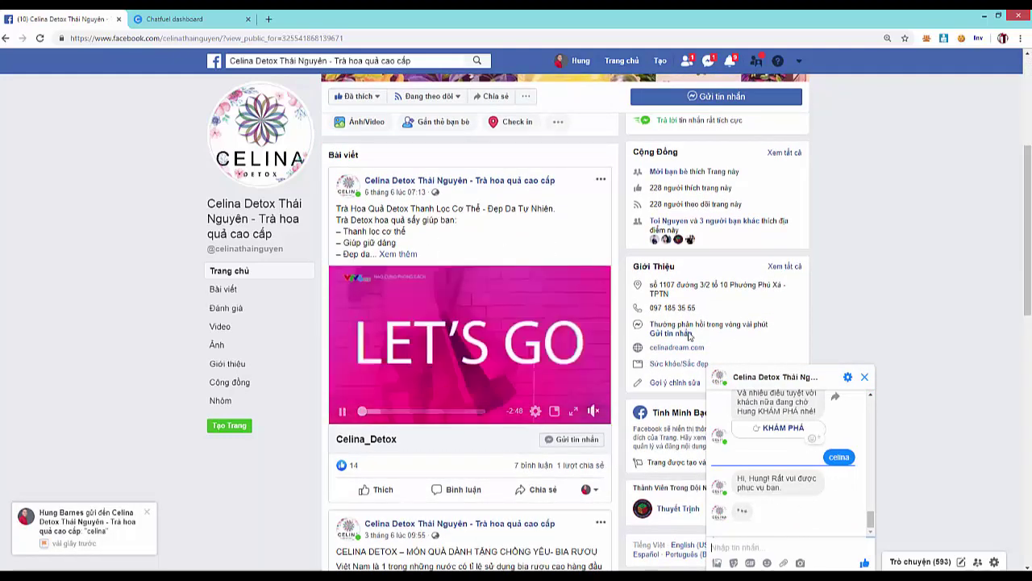
{"action": "left_click", "coordinate": [169, 21]}
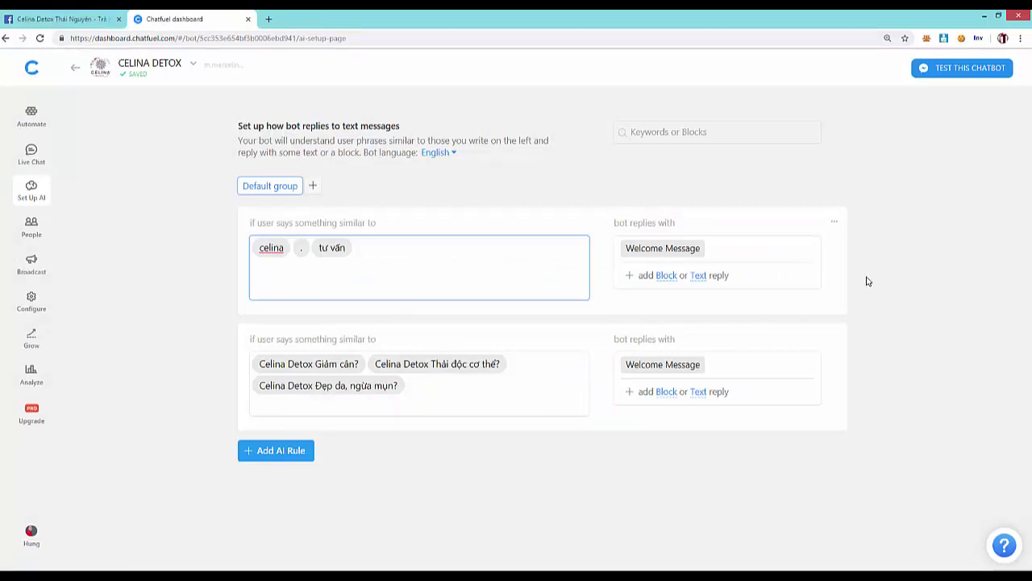
- Add a new AI rule and give it a text reply instead of a block
{"action": "left_click", "coordinate": [168, 283]}
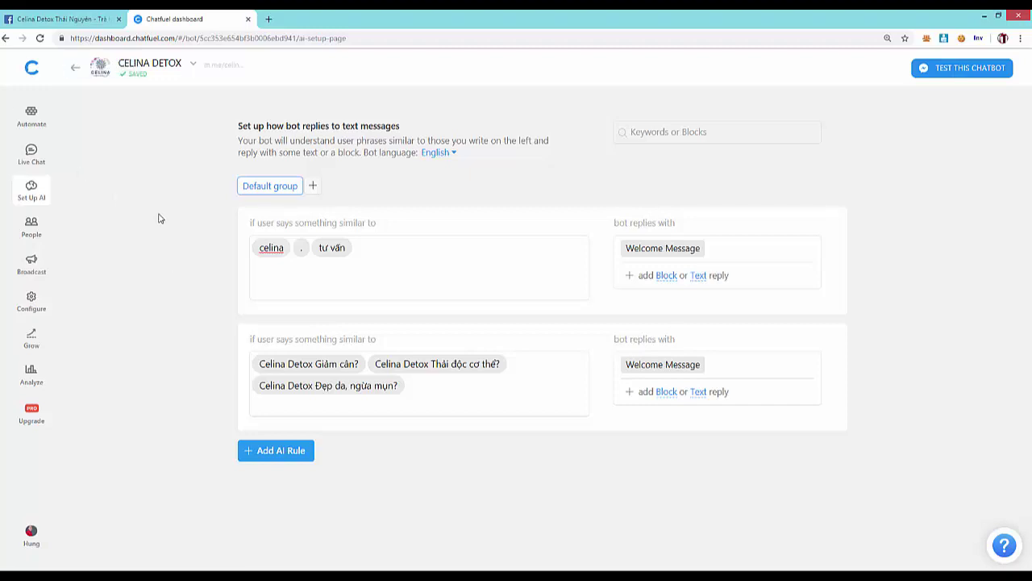
{"action": "left_click", "coordinate": [279, 450]}
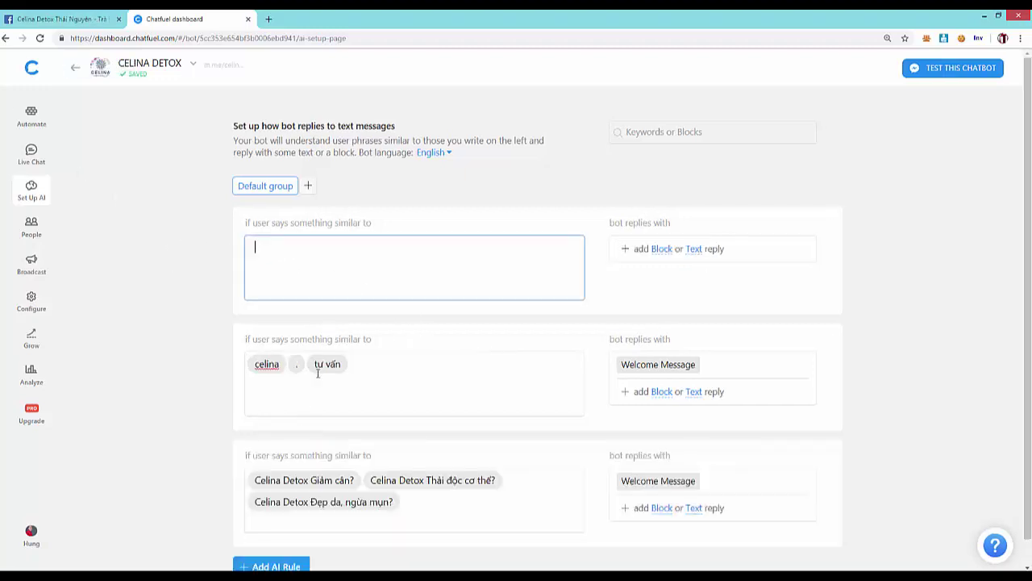
{"action": "scroll", "coordinate": [433, 255], "scroll_direction": "down", "scroll_amount": 1}
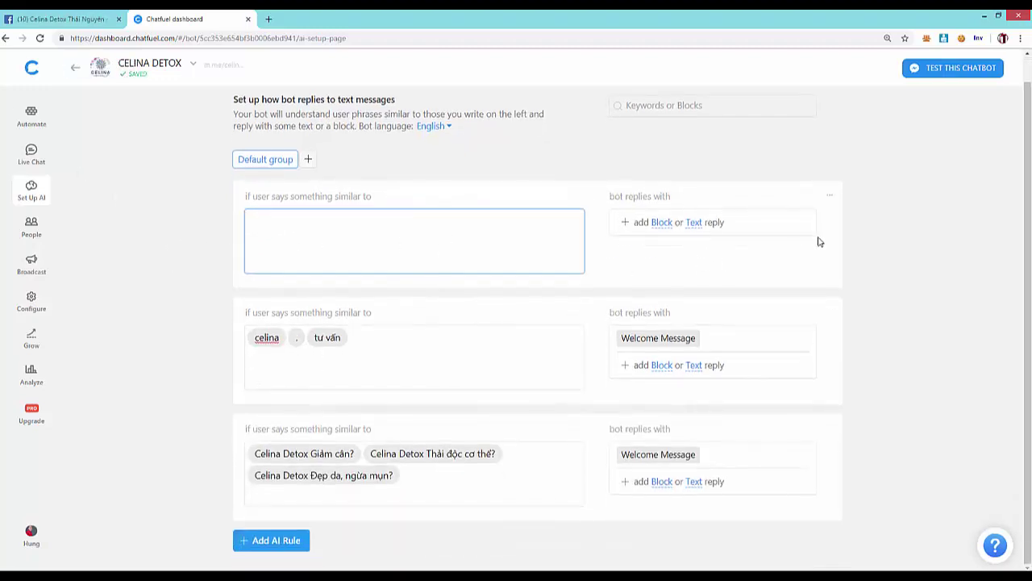
{"action": "left_click", "coordinate": [661, 224]}
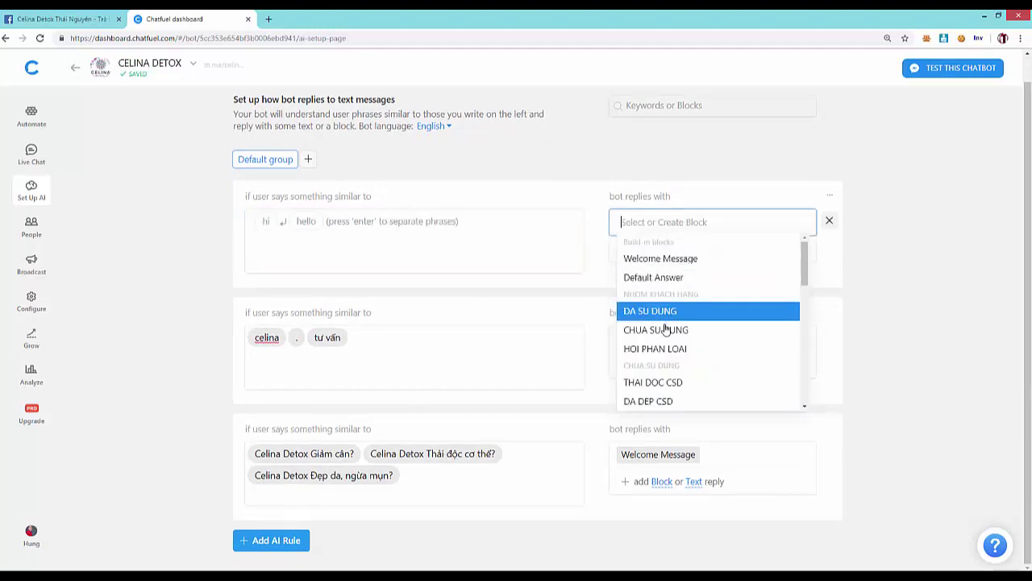
{"action": "scroll", "coordinate": [669, 334], "scroll_direction": "down", "scroll_amount": 3}
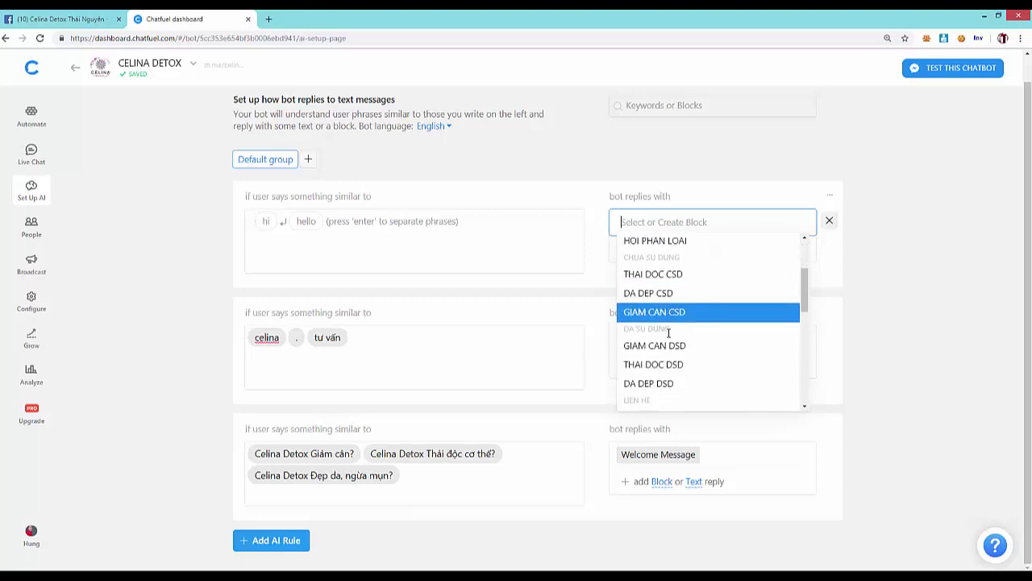
{"action": "scroll", "coordinate": [718, 290], "scroll_direction": "up", "scroll_amount": 5}
{"action": "left_click", "coordinate": [839, 247]}
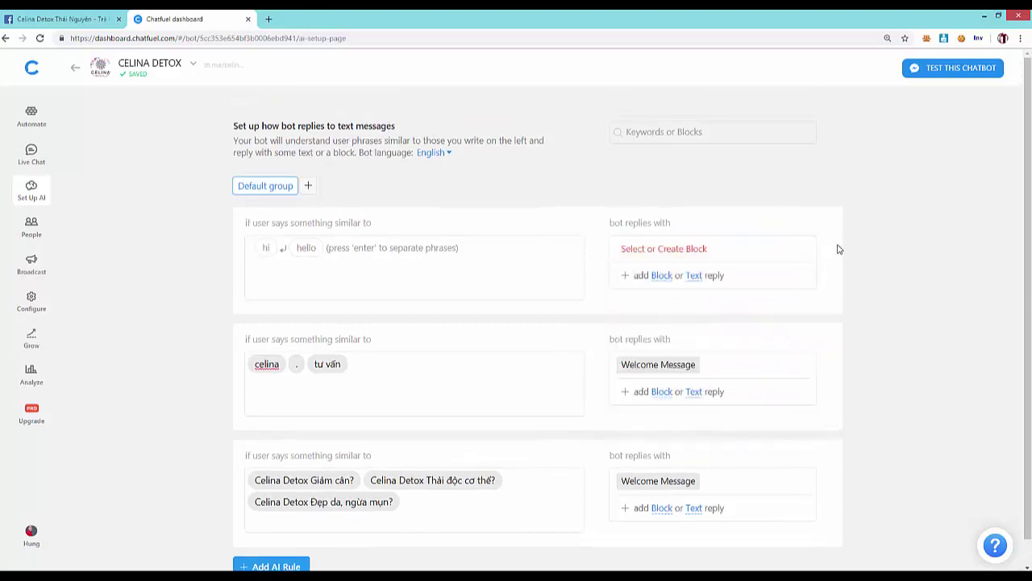
{"action": "left_click", "coordinate": [691, 278]}
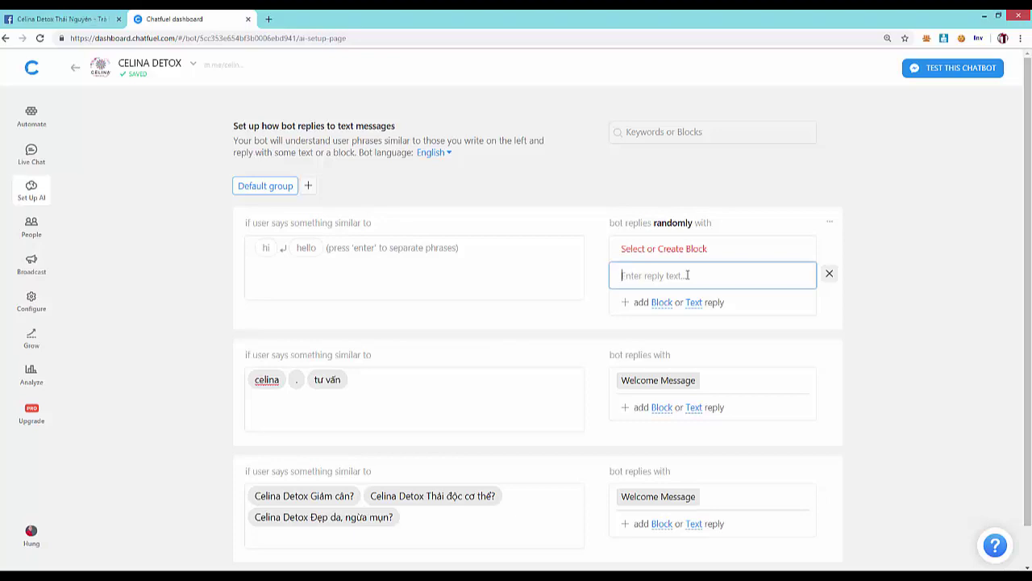
- Set the new rule's phrase to 'em yêu' and its reply text to 'yêu ai'
{"action": "left_click", "coordinate": [330, 247]}
{"action": "type", "text": "em yêu"}
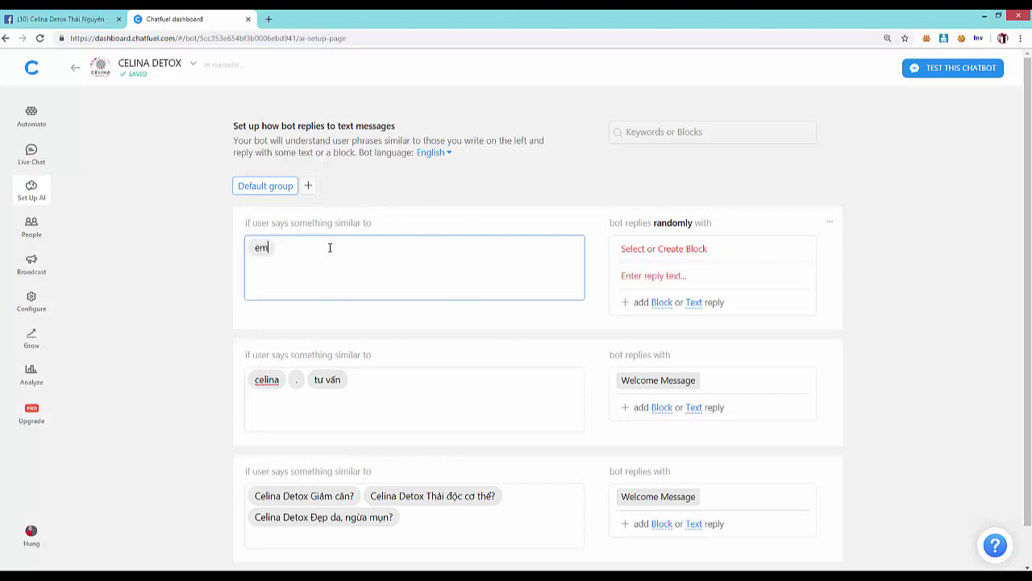
{"action": "left_click", "coordinate": [662, 248]}
{"action": "left_click", "coordinate": [855, 295]}
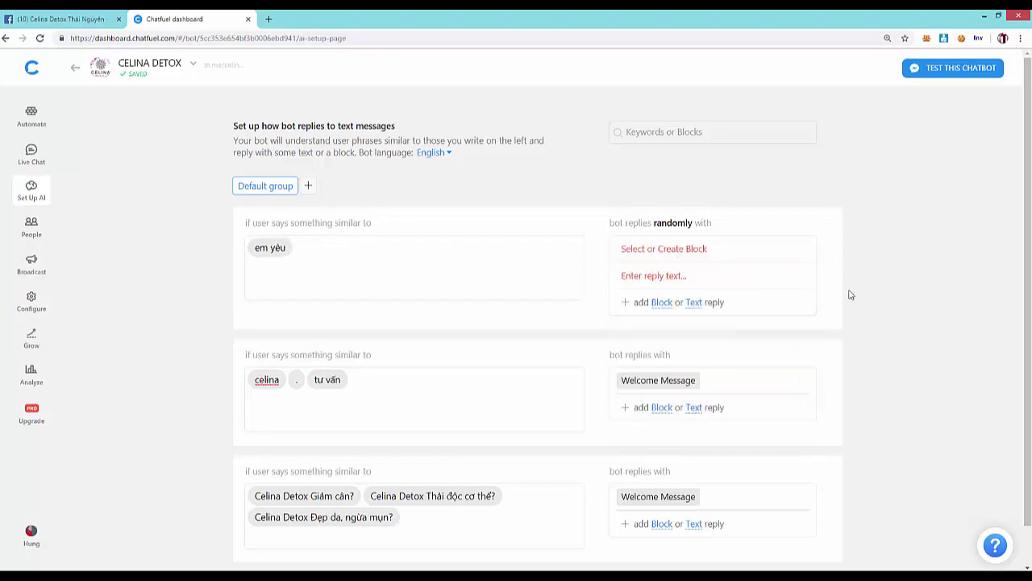
{"action": "left_click", "coordinate": [829, 248]}
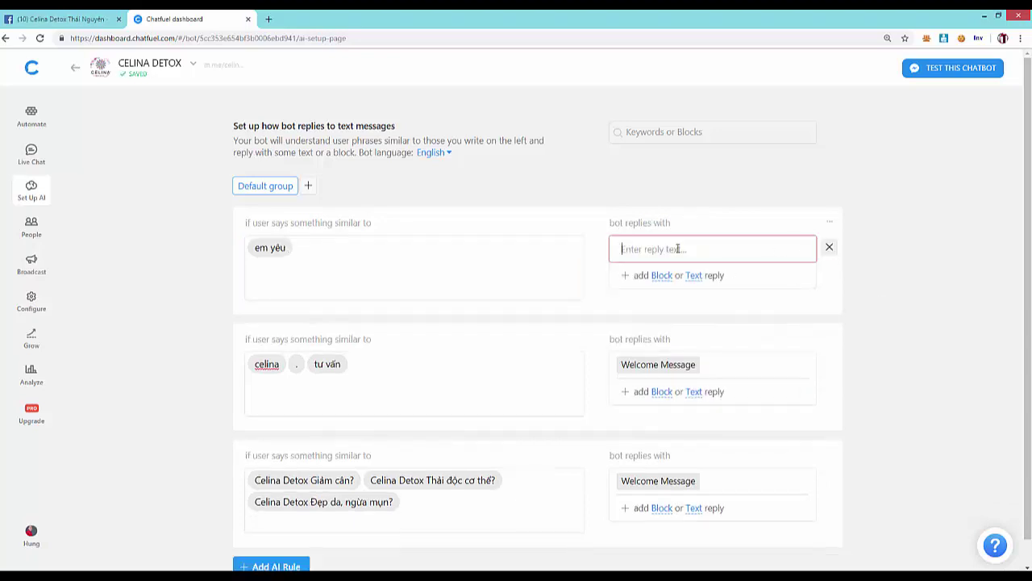
{"action": "type", "text": "yêu ai"}
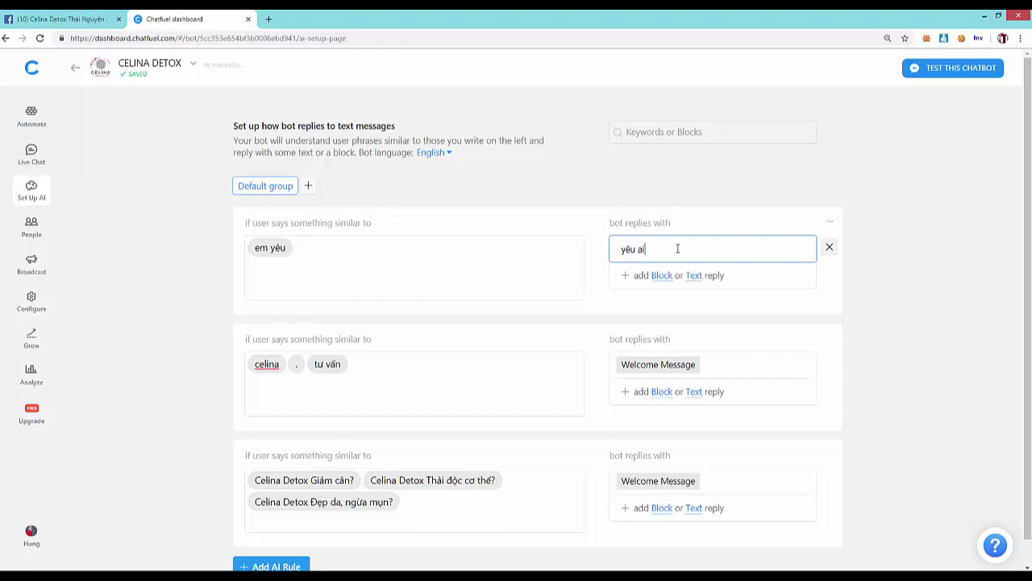
{"action": "key", "text": "Return"}
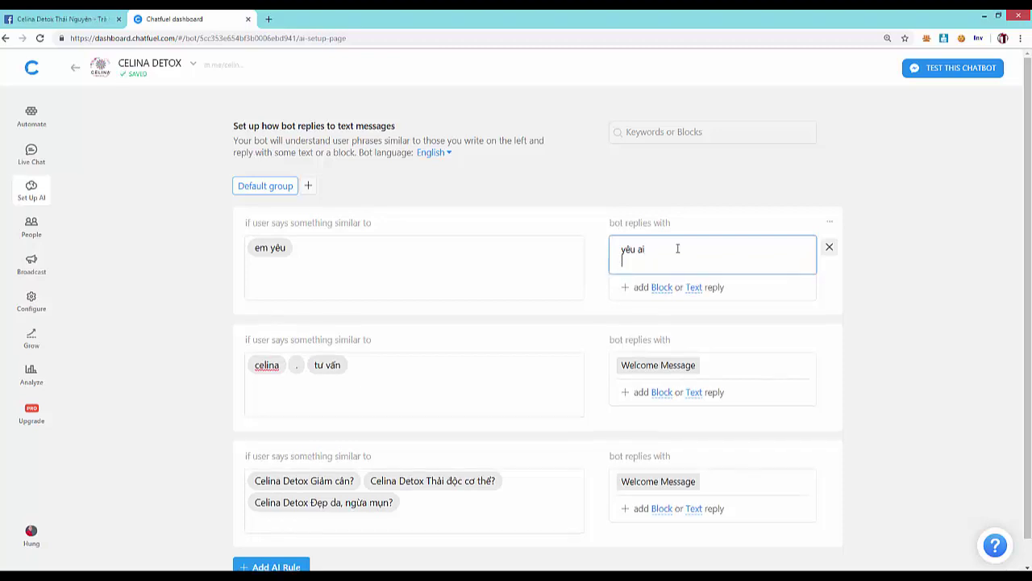
{"action": "left_click", "coordinate": [938, 286]}
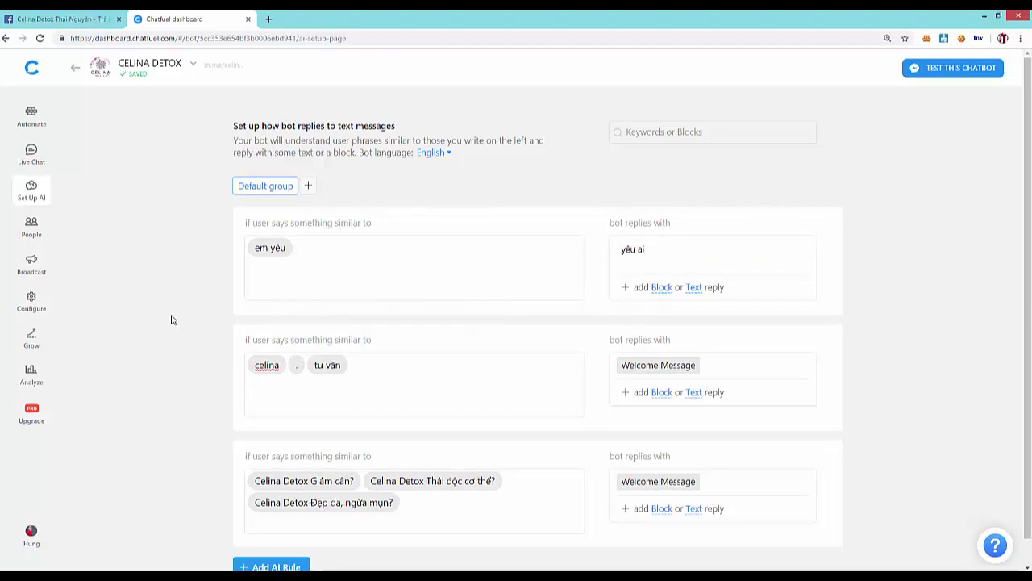
{"action": "left_click", "coordinate": [46, 14]}
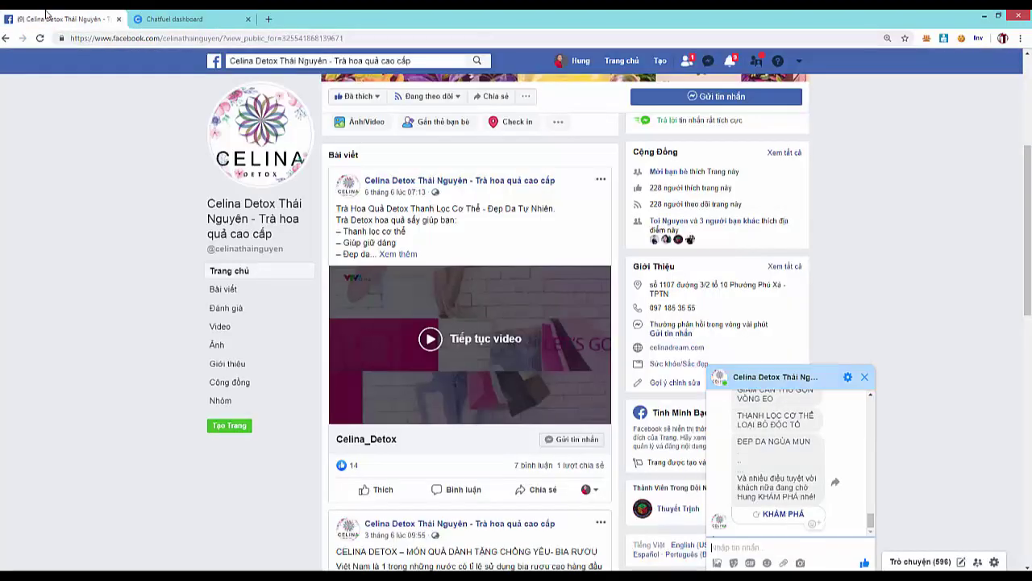
- Send 'em yêu' to the Celina Detox page chat, check for the bot's 'yêu ai' reply, and show recent conversations
{"action": "type", "text": "em yêu"}
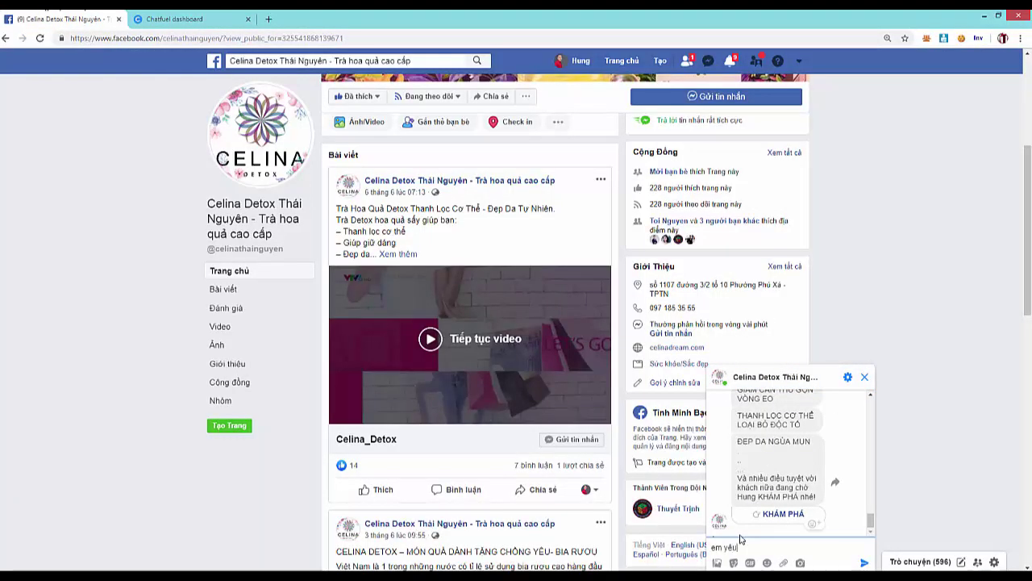
{"action": "key", "text": "Return"}
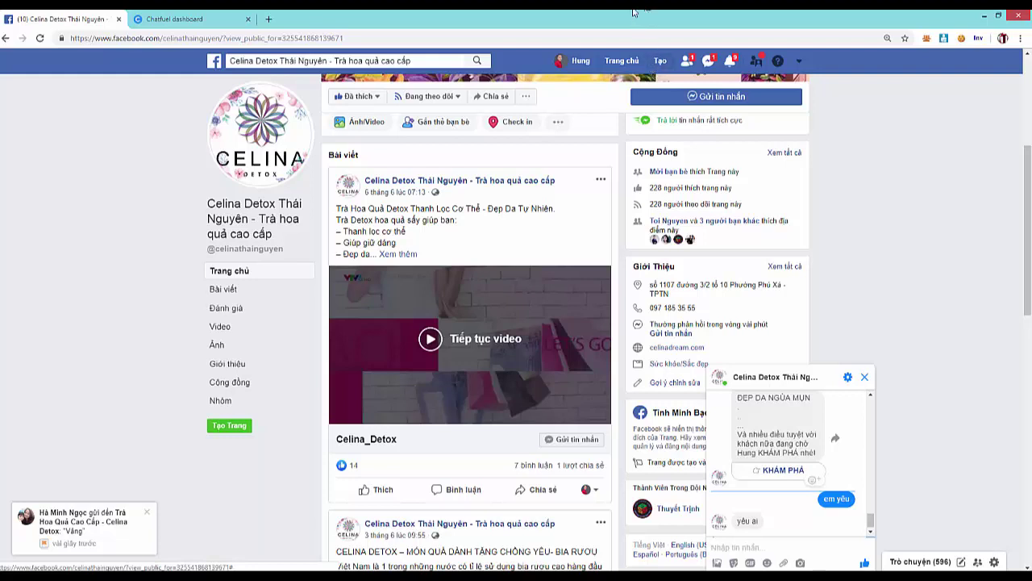
{"action": "left_click", "coordinate": [709, 61]}
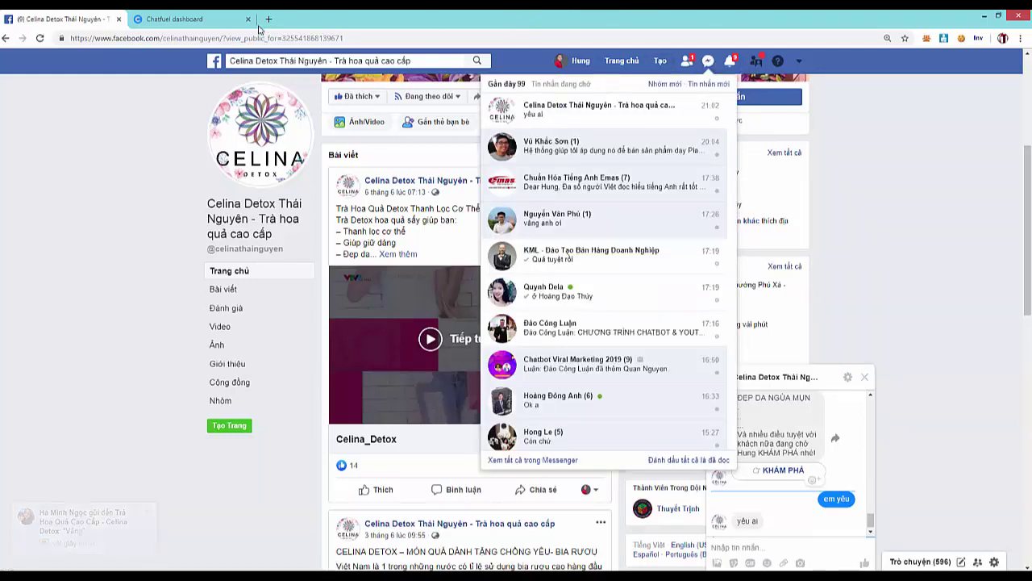
- Return to Chatfuel's Set Up AI page and review its three rules, including em yêu → yêu ai
{"action": "left_click", "coordinate": [173, 18]}
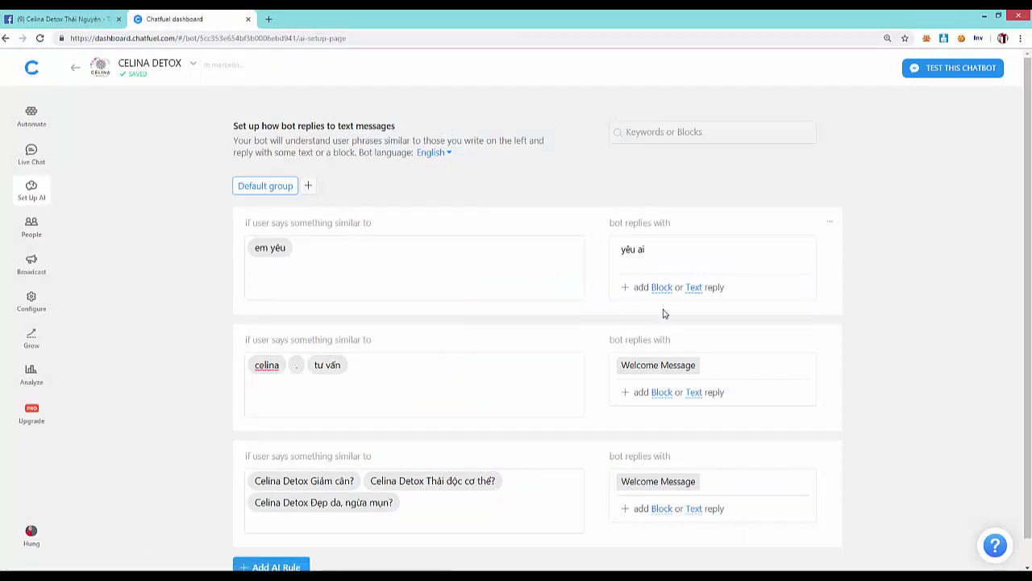
{"action": "scroll", "coordinate": [675, 385], "scroll_direction": "down", "scroll_amount": 1}
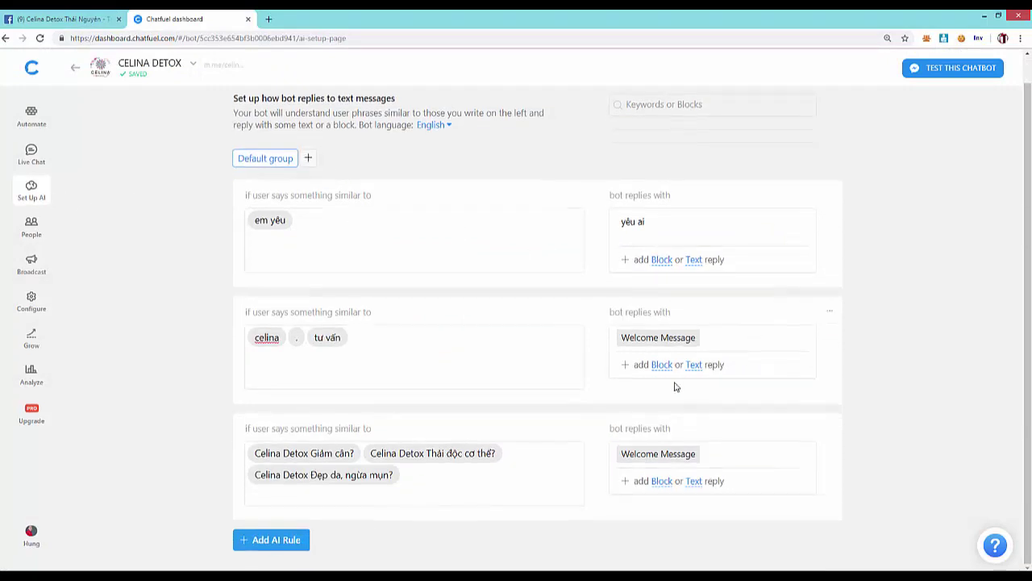
{"action": "scroll", "coordinate": [621, 370], "scroll_direction": "up", "scroll_amount": 1}
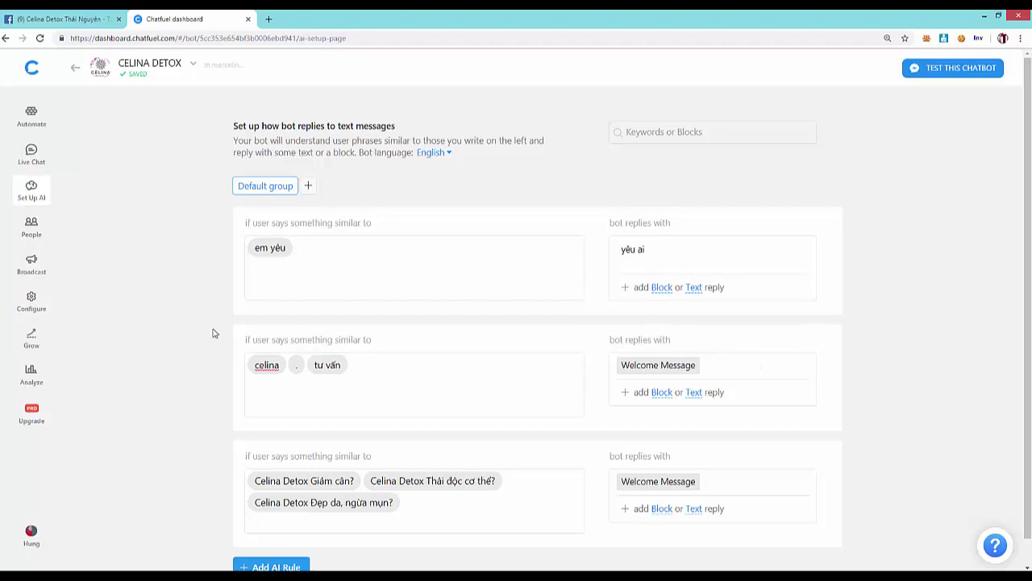
- Browse the bot's People and Broadcast pages, ending on Growth Tools
{"action": "left_click", "coordinate": [31, 230]}
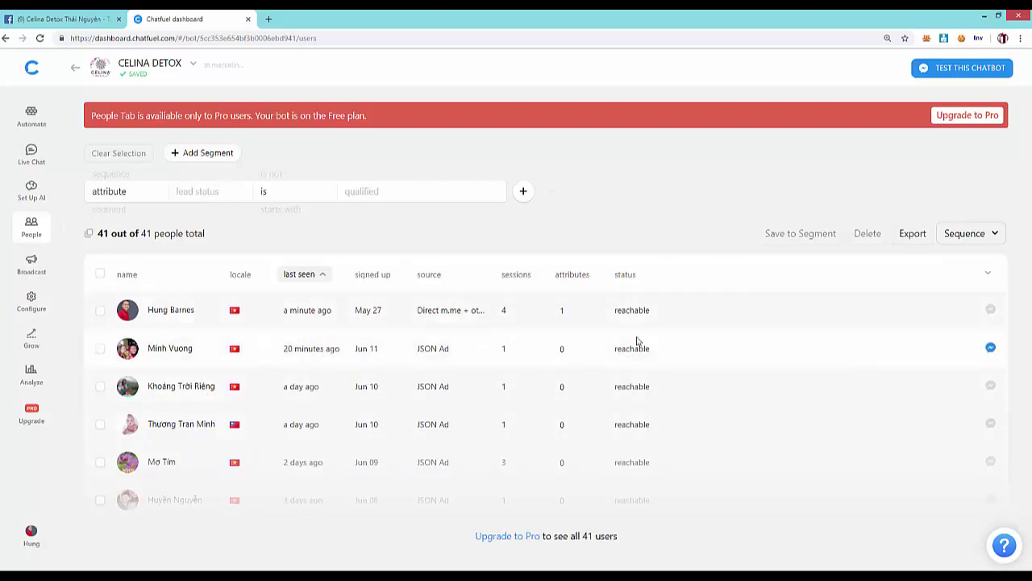
{"action": "left_click", "coordinate": [42, 271]}
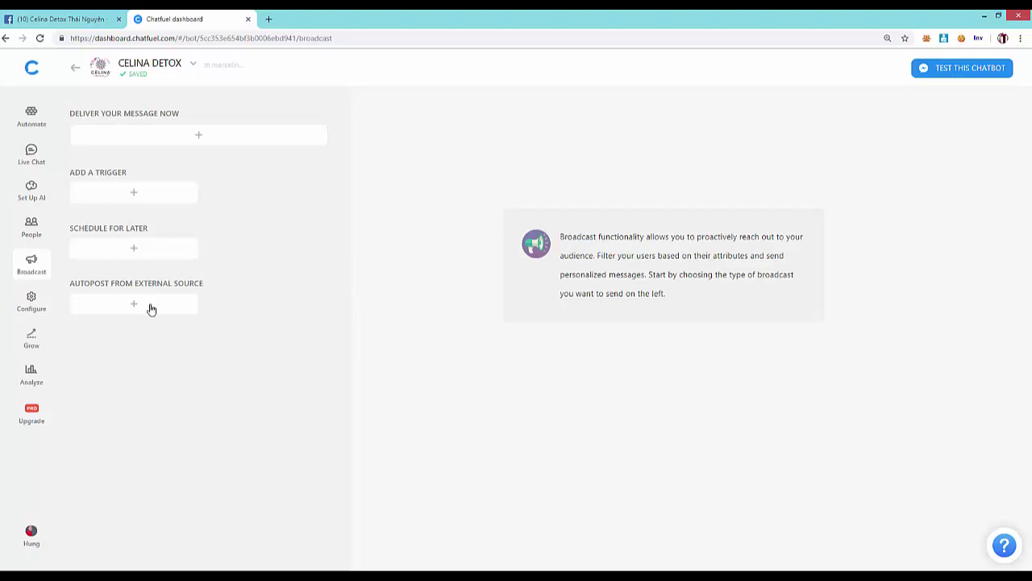
{"action": "left_click", "coordinate": [33, 342]}
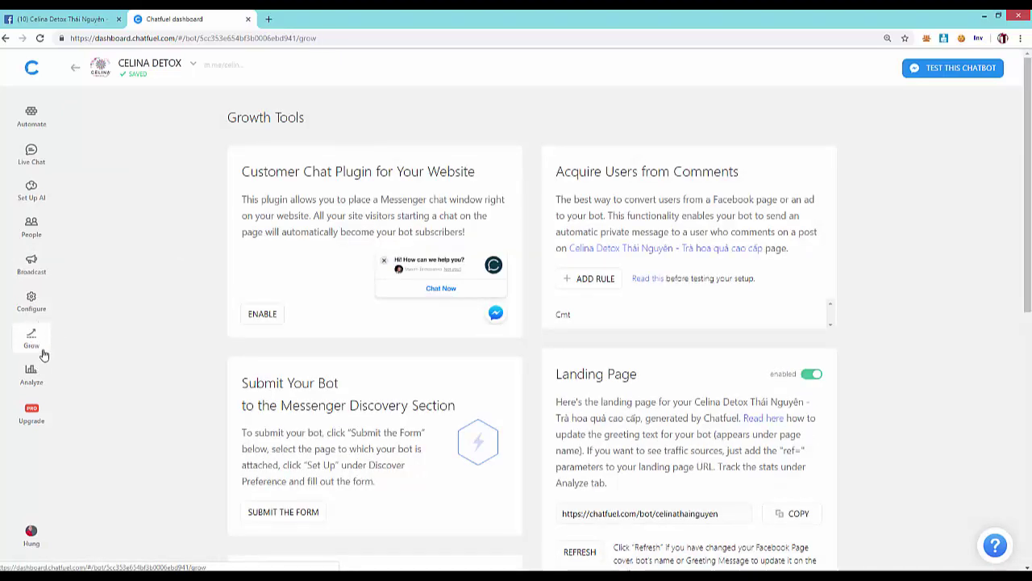
- Discard a new blank rule and review the existing Cmt rule replying to all comments on any post
{"action": "left_click", "coordinate": [594, 290]}
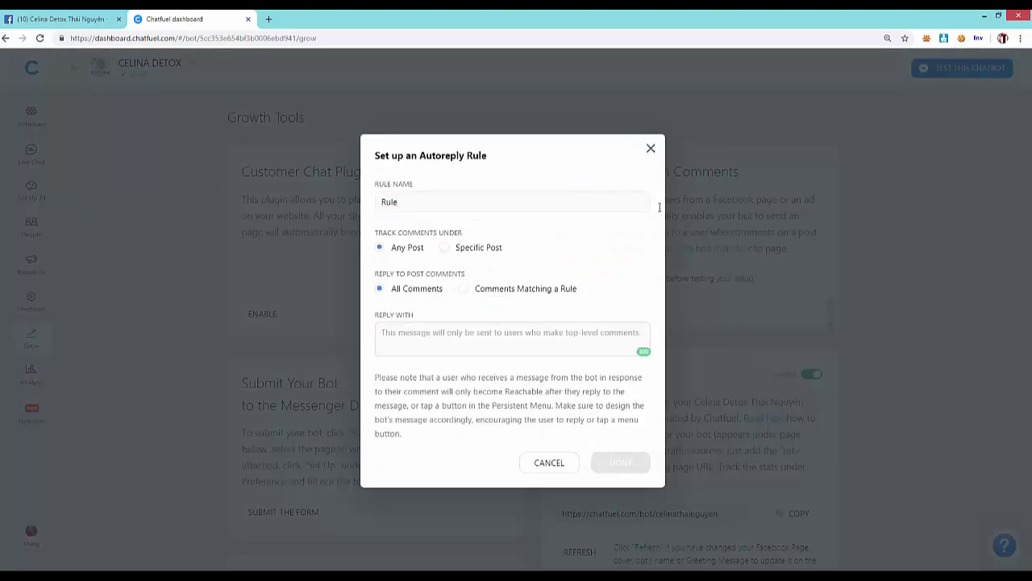
{"action": "left_click", "coordinate": [651, 147]}
{"action": "left_click", "coordinate": [597, 313]}
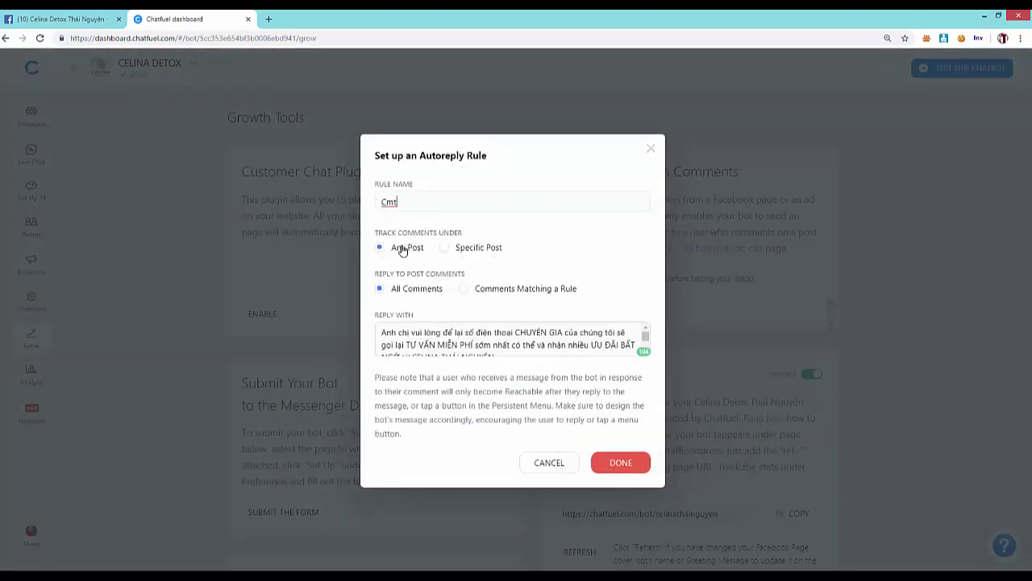
{"action": "scroll", "coordinate": [510, 332], "scroll_direction": "down", "scroll_amount": 2}
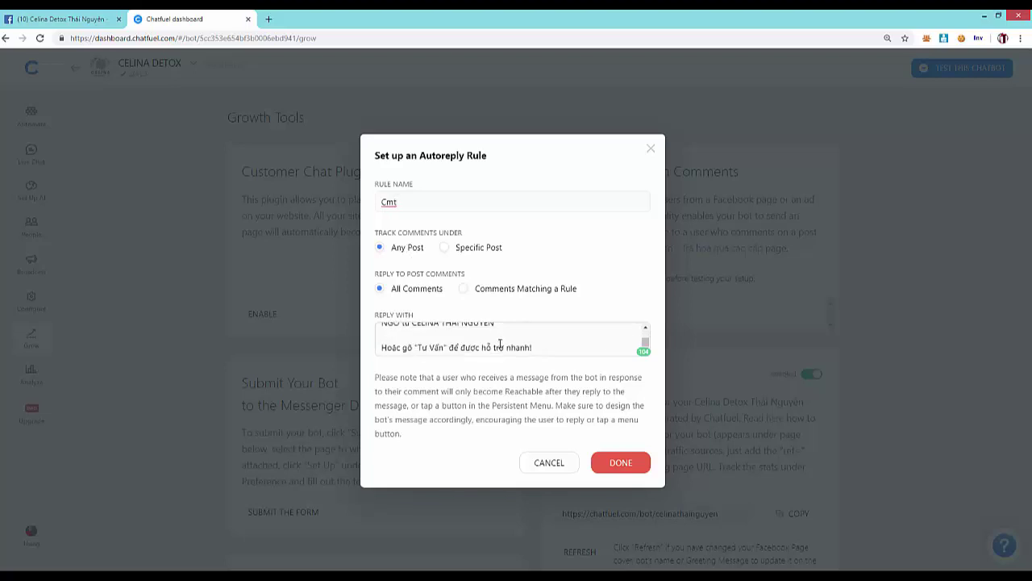
{"action": "scroll", "coordinate": [498, 346], "scroll_direction": "up", "scroll_amount": 2}
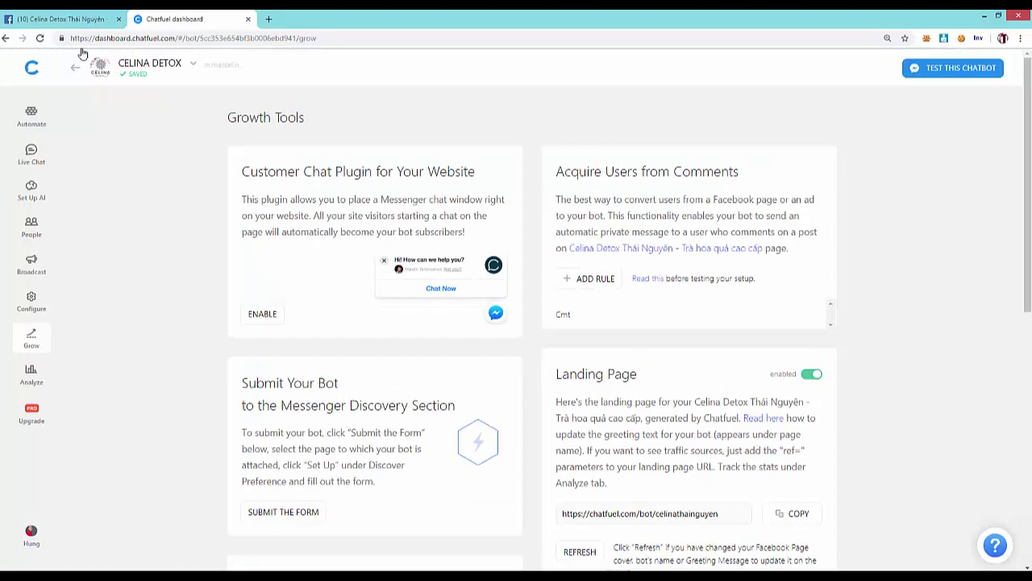
- Back on Facebook, like the Celina_Detox video post and open its comments
{"action": "left_click", "coordinate": [60, 18]}
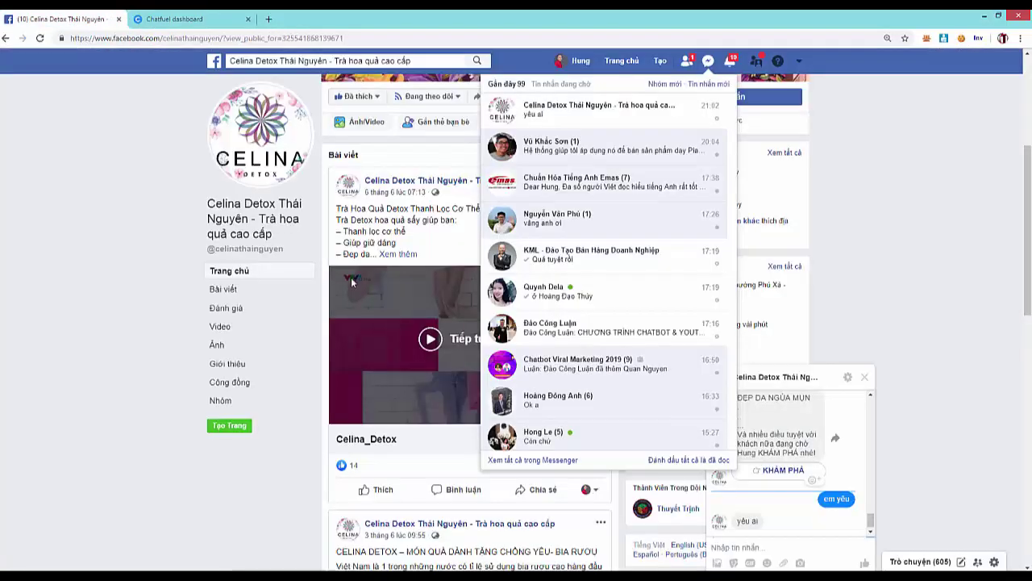
{"action": "left_click", "coordinate": [726, 69]}
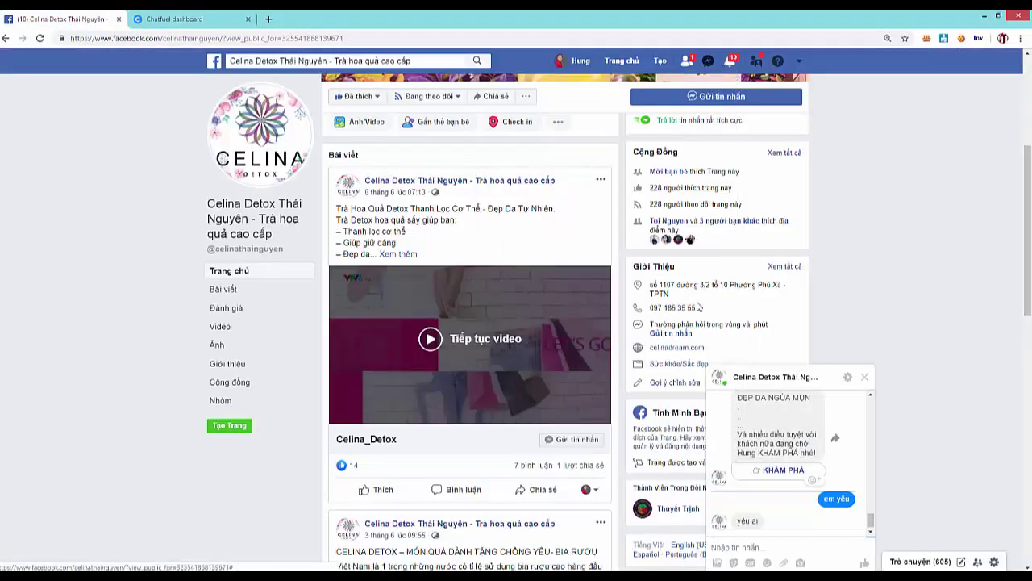
{"action": "left_click", "coordinate": [826, 376]}
{"action": "left_click", "coordinate": [464, 339]}
{"action": "scroll", "coordinate": [463, 338], "scroll_direction": "down", "scroll_amount": 3}
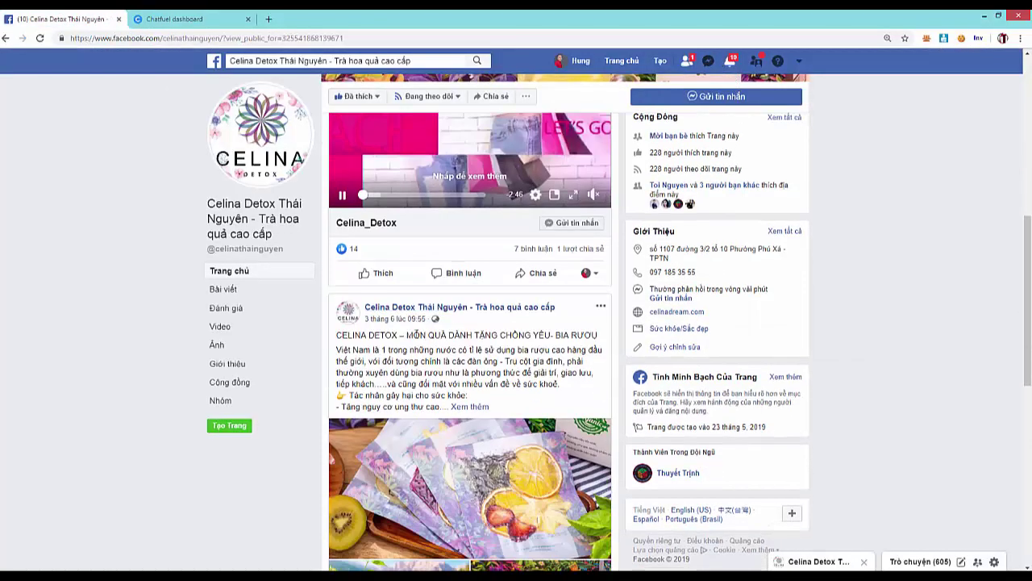
{"action": "left_click", "coordinate": [361, 281]}
{"action": "left_click", "coordinate": [454, 273]}
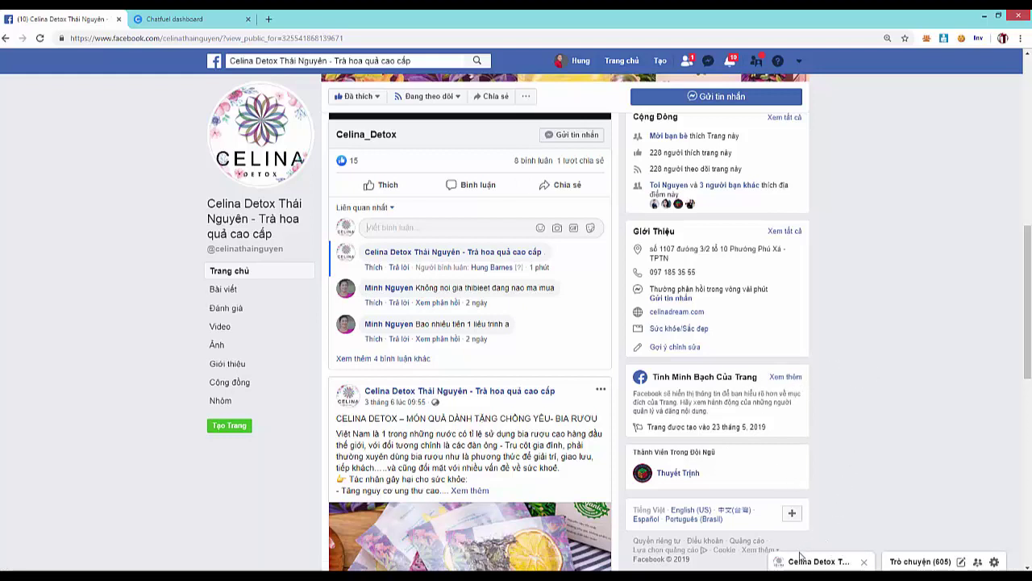
- Reopen the page chat, then like the photo post and open its comments
{"action": "left_click", "coordinate": [816, 562]}
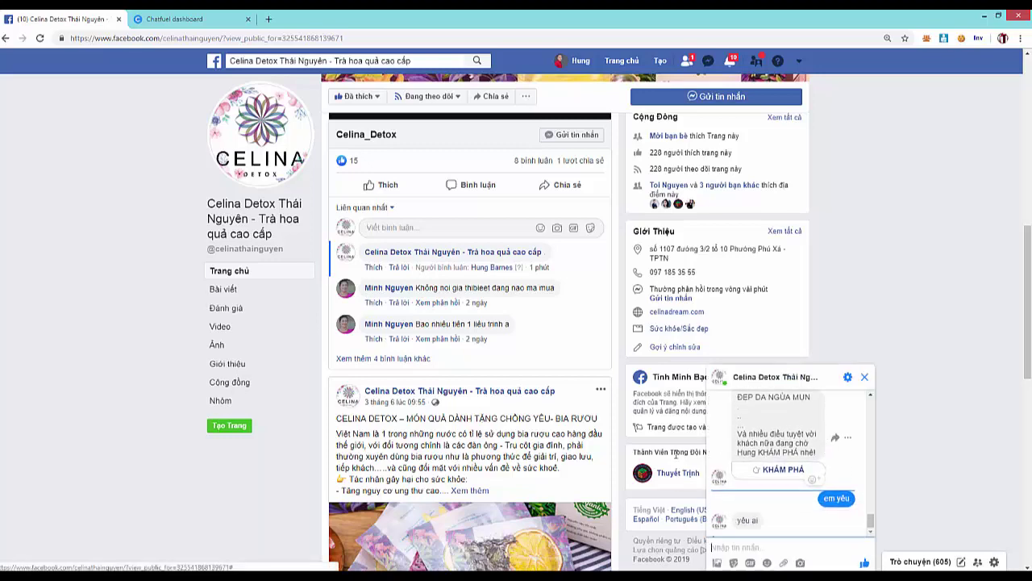
{"action": "scroll", "coordinate": [676, 454], "scroll_direction": "down", "scroll_amount": 9}
{"action": "left_click", "coordinate": [379, 339]}
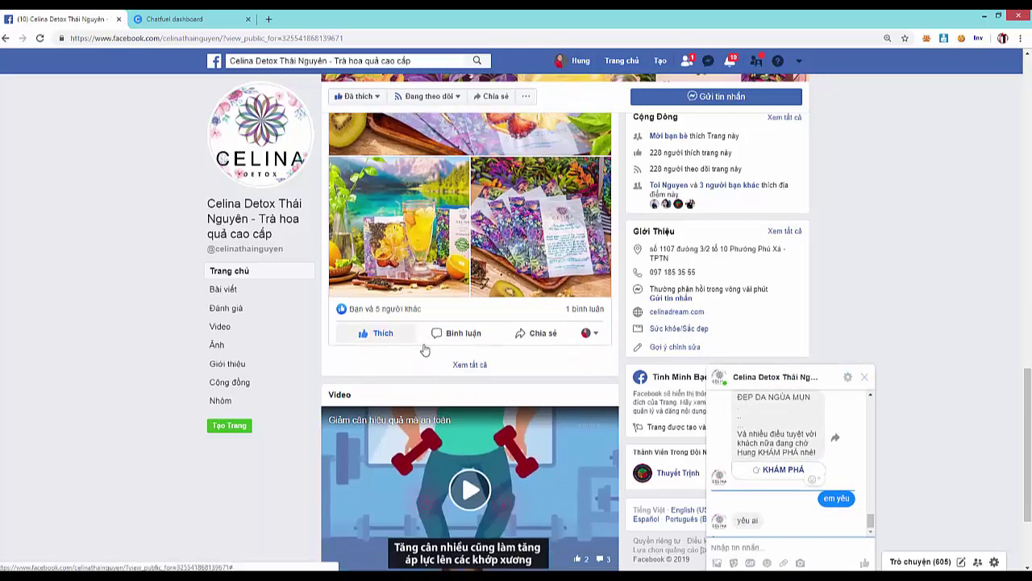
{"action": "left_click", "coordinate": [462, 333]}
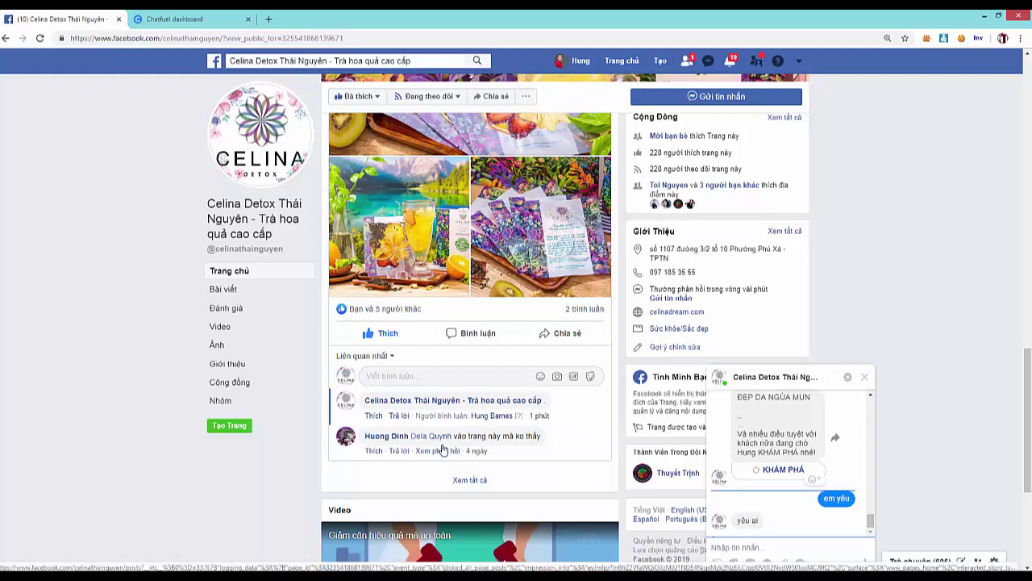
{"action": "scroll", "coordinate": [503, 430], "scroll_direction": "down", "scroll_amount": 1}
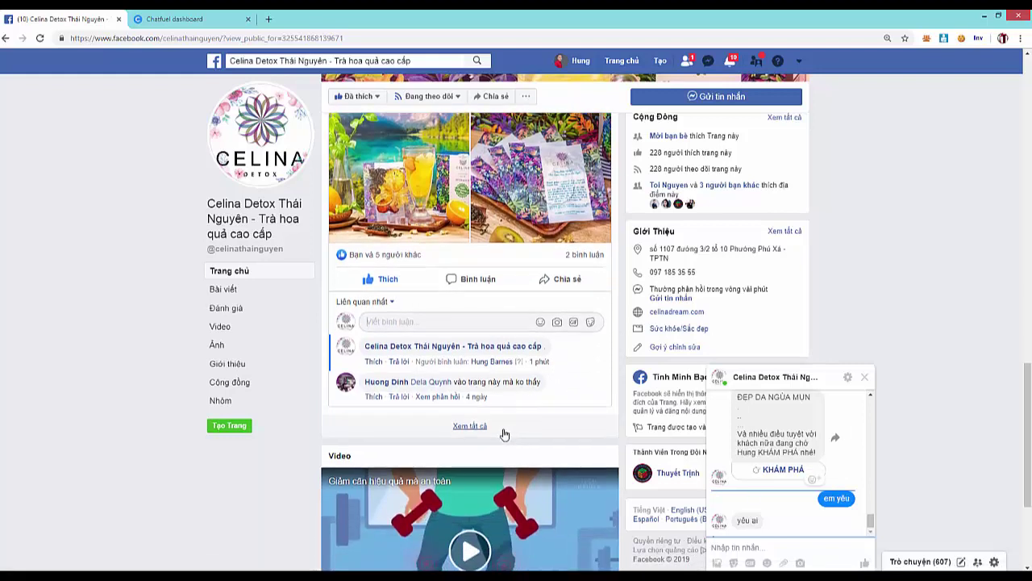
- Delete the whole conversation with the Celina Detox page and confirm the deletion
{"action": "left_click", "coordinate": [855, 377]}
{"action": "left_click", "coordinate": [813, 561]}
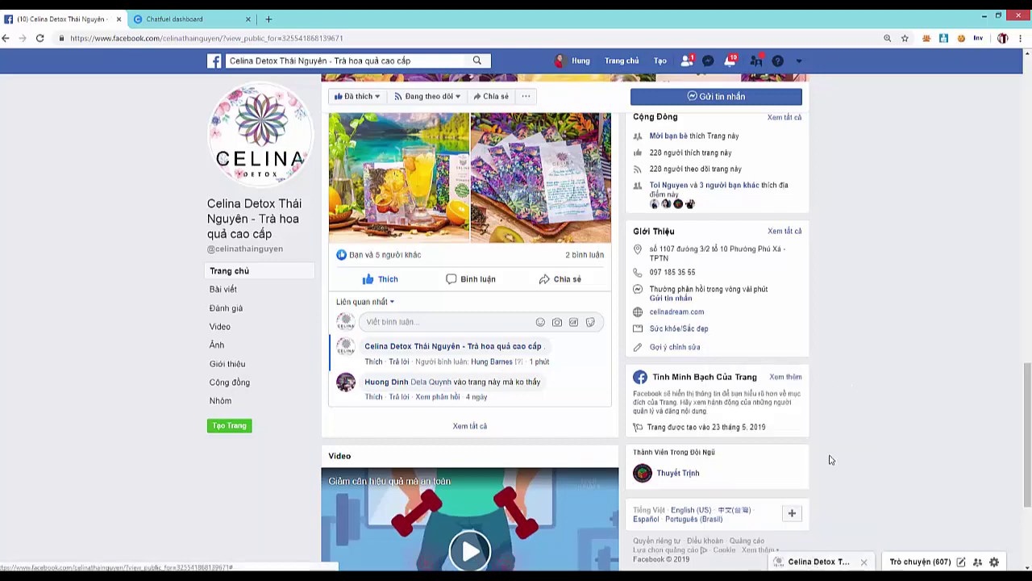
{"action": "left_click", "coordinate": [848, 377]}
{"action": "left_click", "coordinate": [885, 522]}
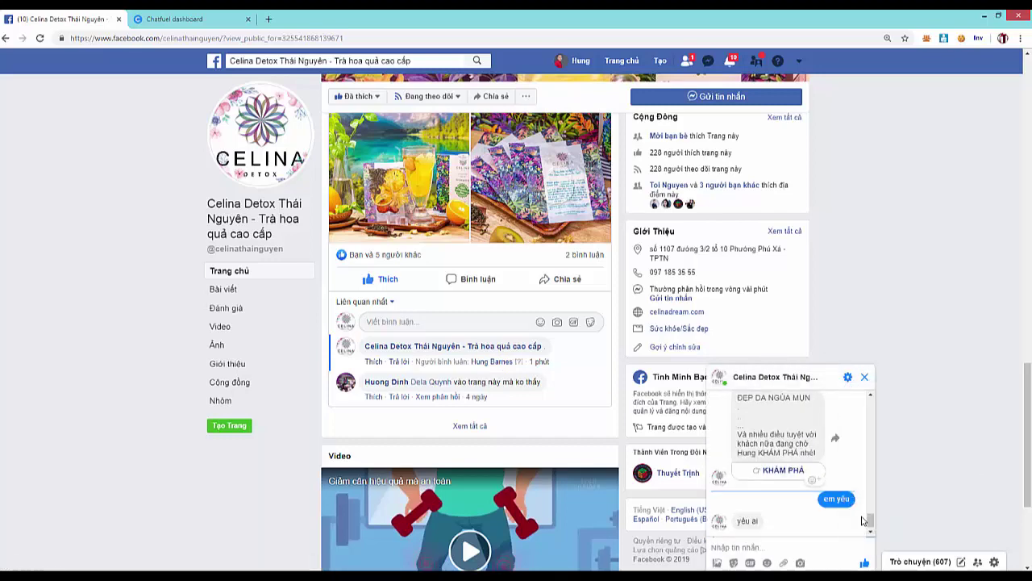
{"action": "left_click", "coordinate": [564, 265]}
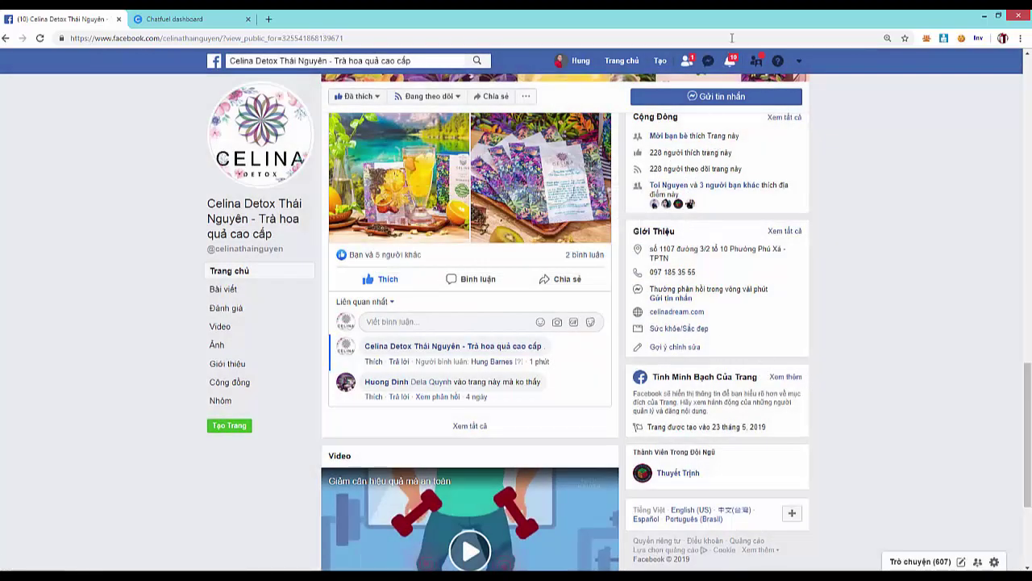
- Close a new message window and scroll the posts showing the page's own recent comments
{"action": "left_click", "coordinate": [734, 97]}
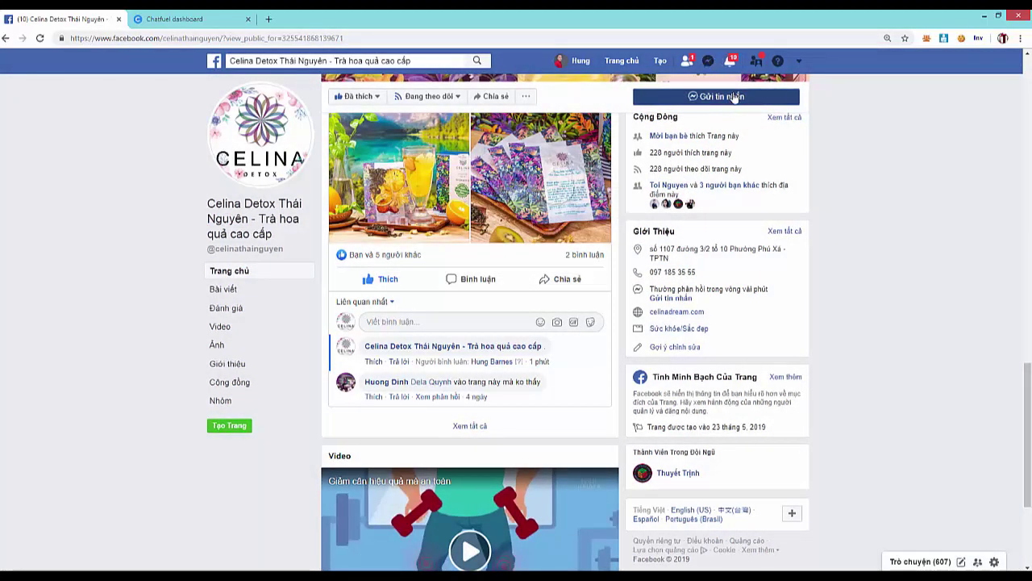
{"action": "left_click", "coordinate": [863, 377]}
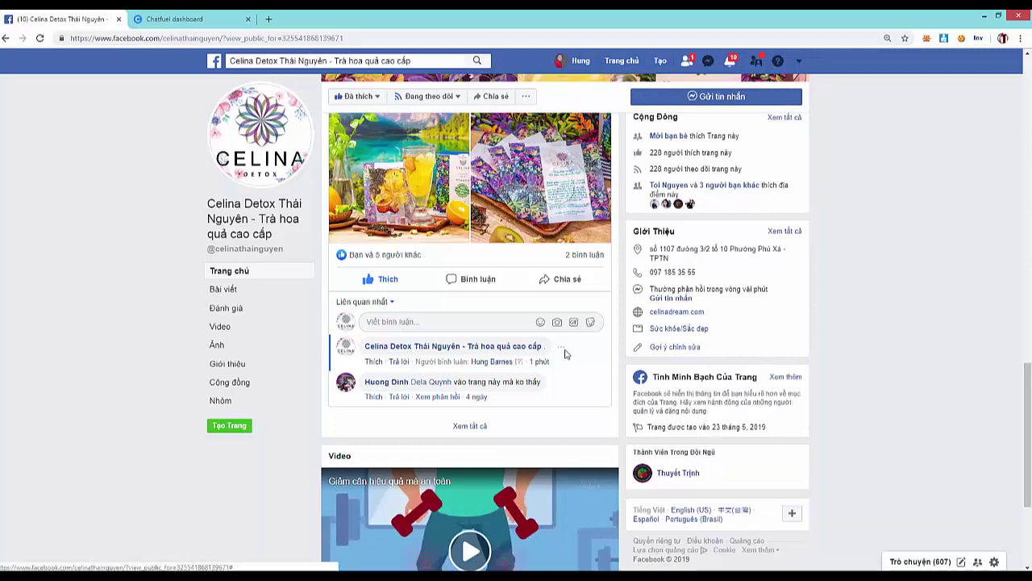
{"action": "left_click", "coordinate": [498, 323]}
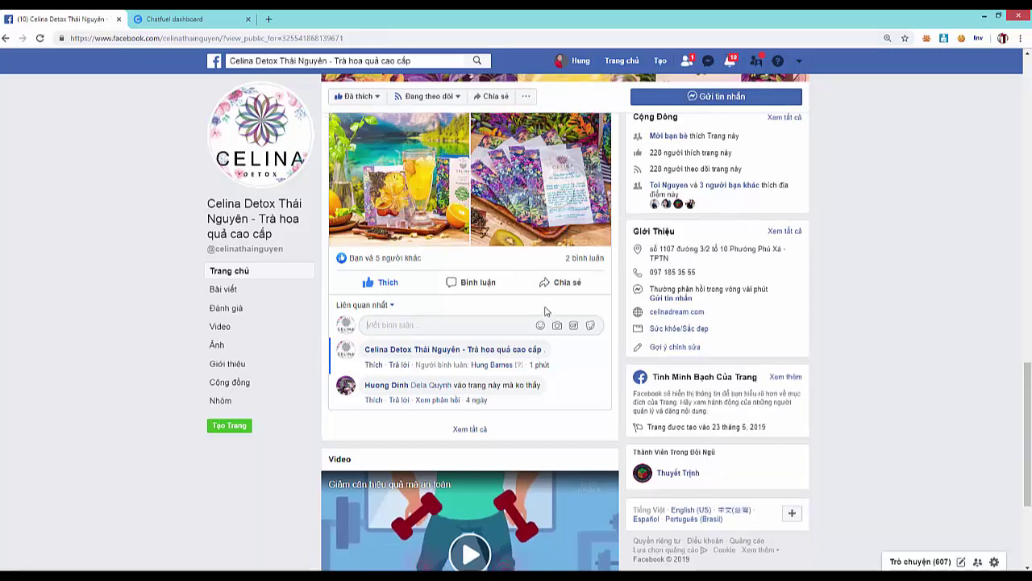
{"action": "scroll", "coordinate": [544, 311], "scroll_direction": "up", "scroll_amount": 1}
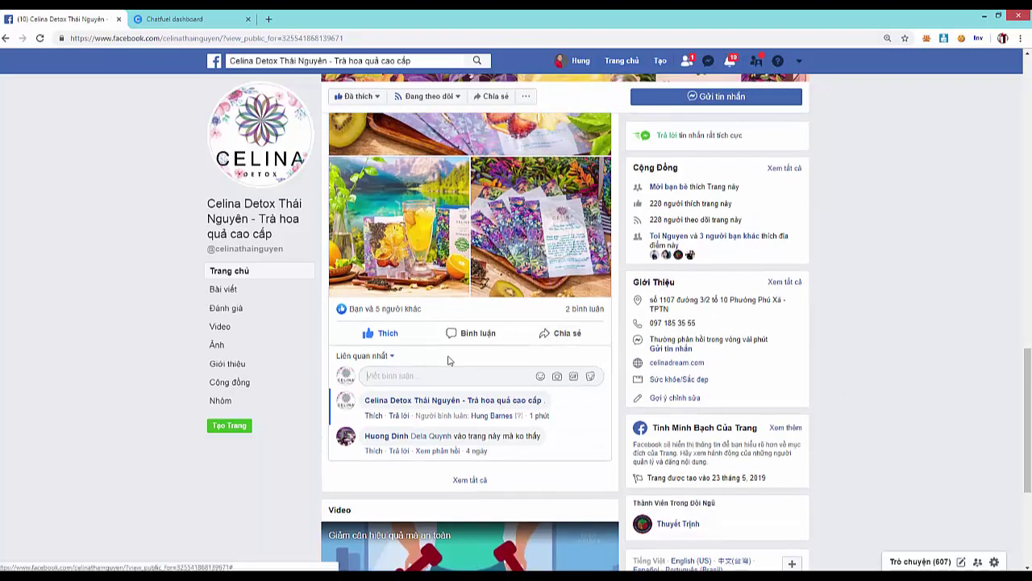
{"action": "scroll", "coordinate": [484, 323], "scroll_direction": "down", "scroll_amount": 10}
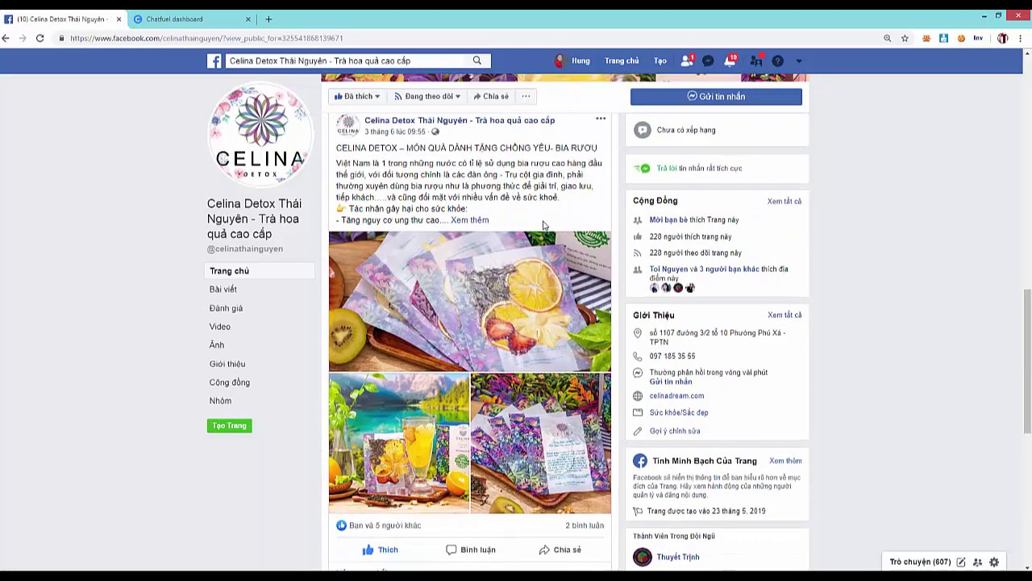
{"action": "scroll", "coordinate": [565, 274], "scroll_direction": "up", "scroll_amount": 3}
{"action": "scroll", "coordinate": [584, 250], "scroll_direction": "up", "scroll_amount": 2}
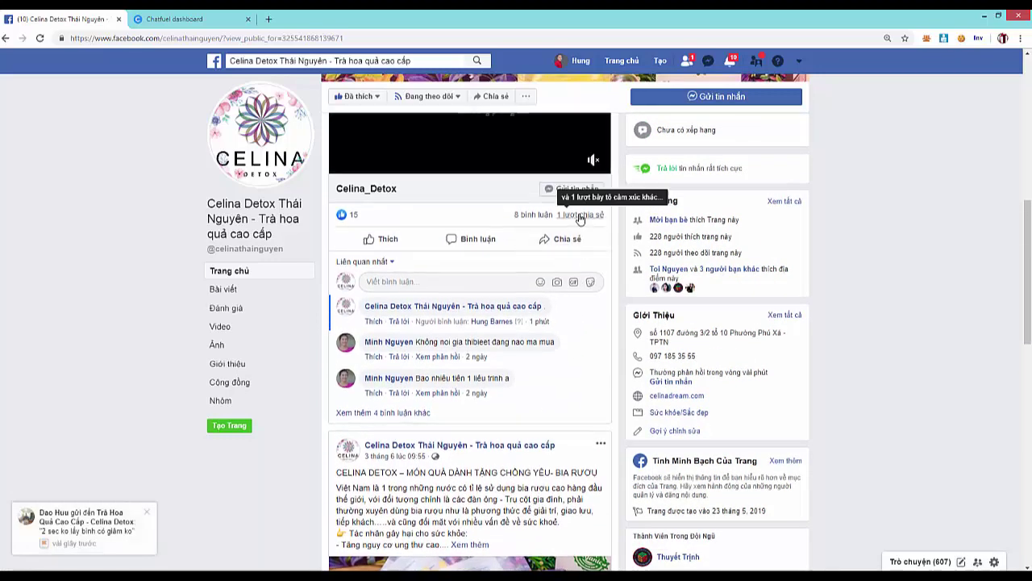
{"action": "scroll", "coordinate": [564, 266], "scroll_direction": "up", "scroll_amount": 4}
{"action": "scroll", "coordinate": [546, 289], "scroll_direction": "up", "scroll_amount": 9}
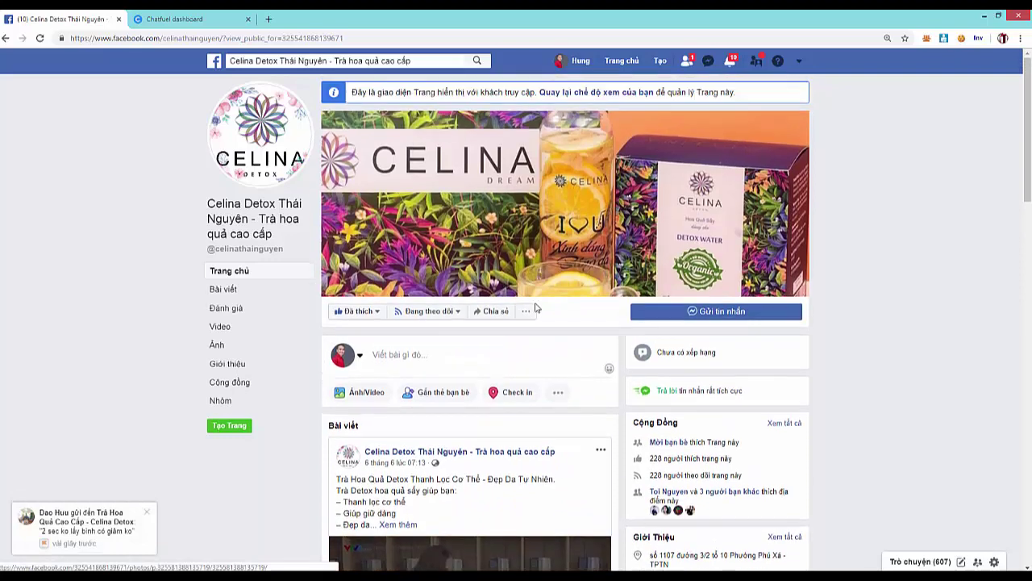
- Open and dismiss the page's '...' actions menu, then scroll the page
{"action": "left_click", "coordinate": [526, 313]}
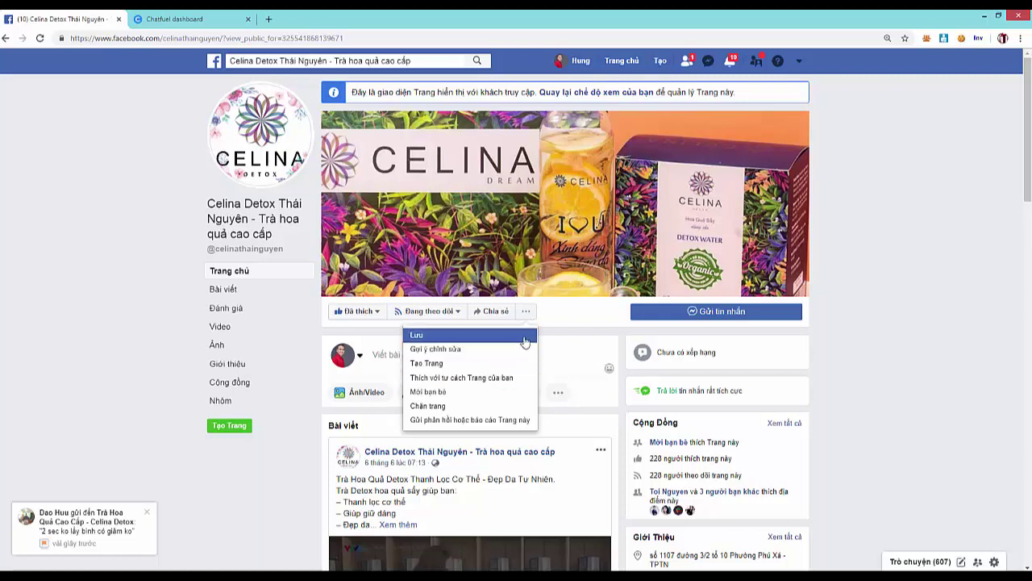
{"action": "left_click", "coordinate": [593, 324]}
{"action": "scroll", "coordinate": [454, 346], "scroll_direction": "down", "scroll_amount": 1}
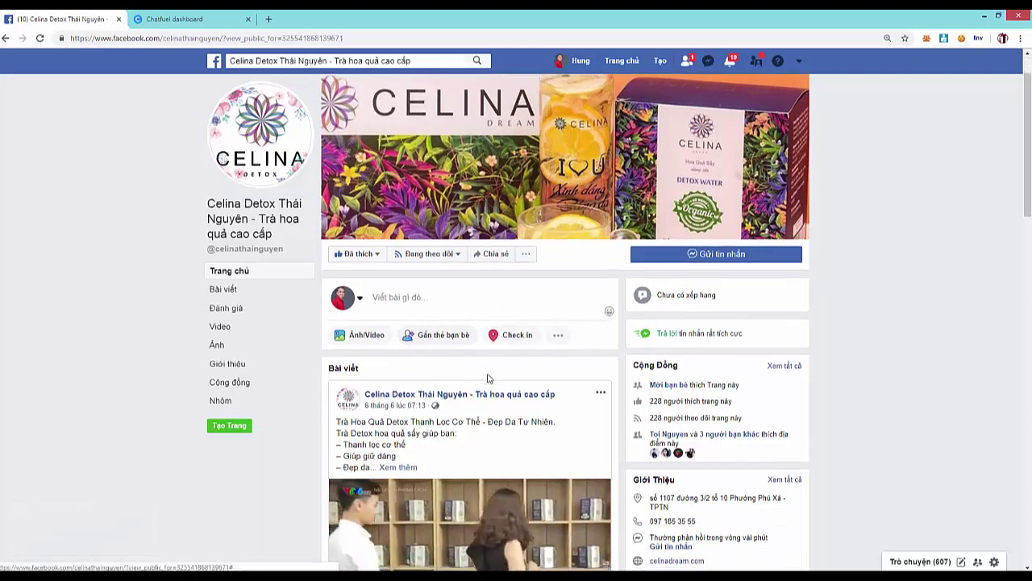
{"action": "scroll", "coordinate": [488, 378], "scroll_direction": "down", "scroll_amount": 7}
{"action": "scroll", "coordinate": [533, 246], "scroll_direction": "up", "scroll_amount": 4}
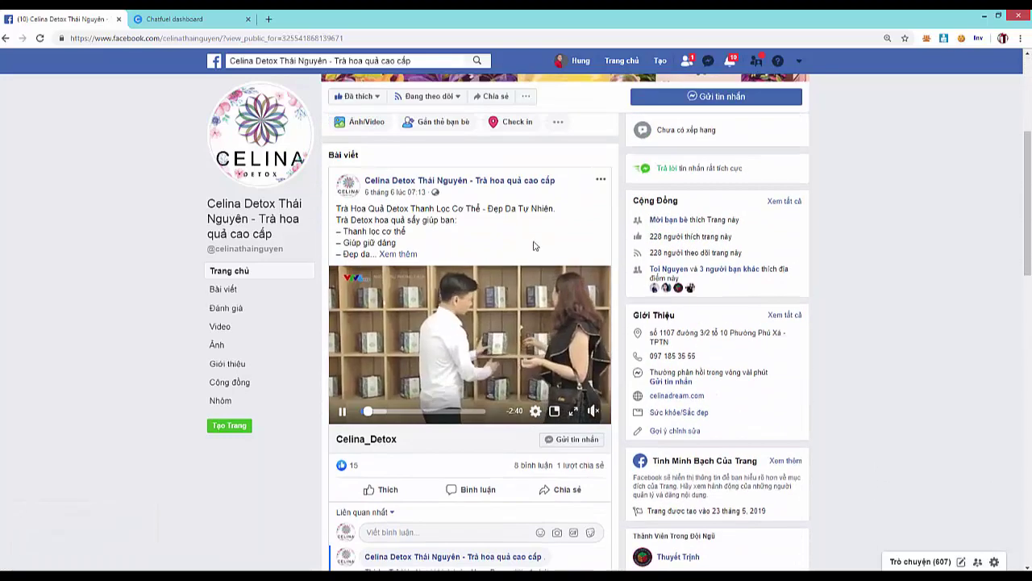
- Try 'Thích với tư cách Trang của bạn', browse the Page list, cancel, and reload with F5
{"action": "left_click", "coordinate": [528, 96]}
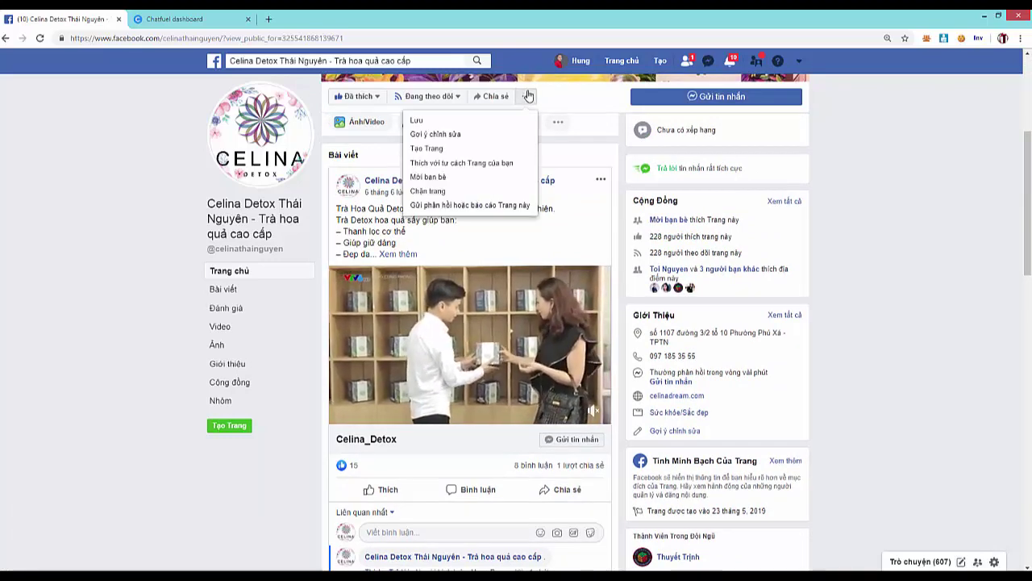
{"action": "left_click", "coordinate": [508, 164]}
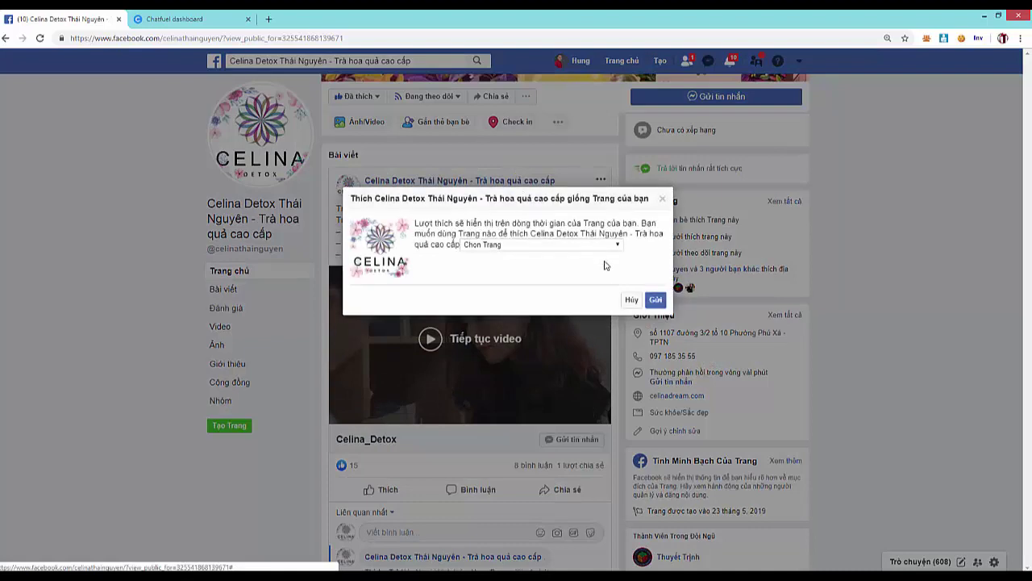
{"action": "left_click", "coordinate": [563, 246]}
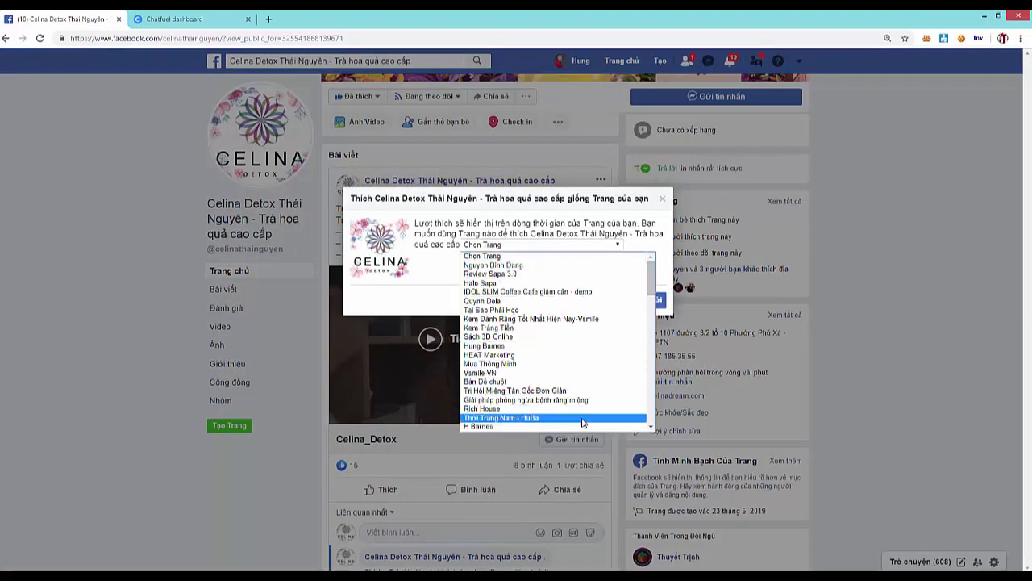
{"action": "scroll", "coordinate": [548, 347], "scroll_direction": "down", "scroll_amount": 5}
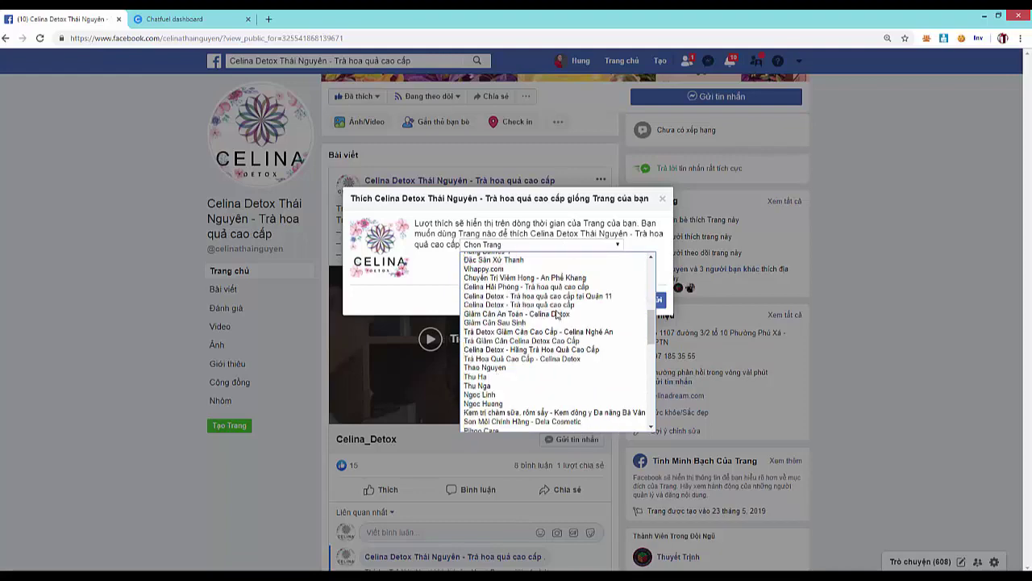
{"action": "scroll", "coordinate": [556, 315], "scroll_direction": "down", "scroll_amount": 5}
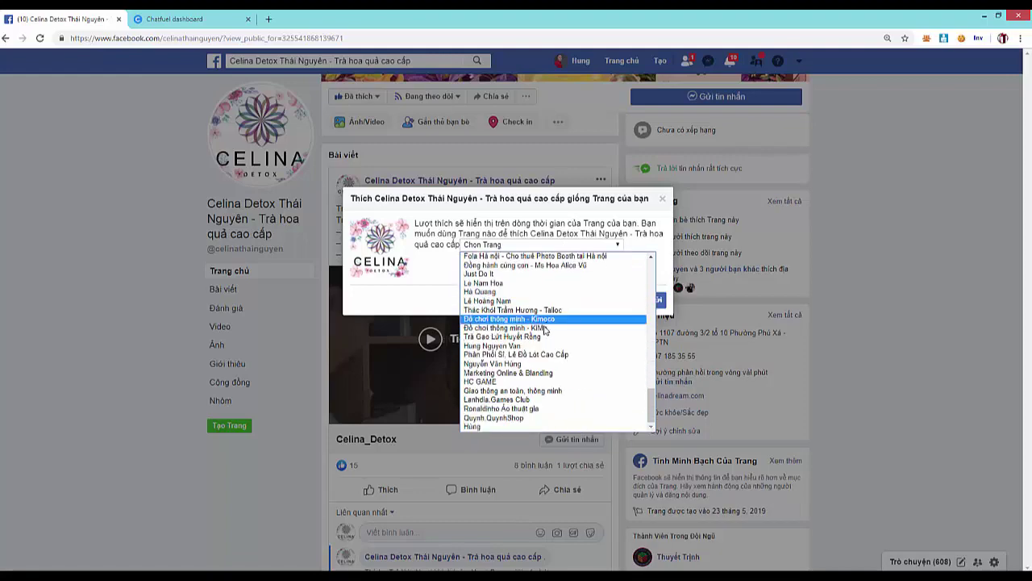
{"action": "scroll", "coordinate": [517, 381], "scroll_direction": "up", "scroll_amount": 5}
{"action": "scroll", "coordinate": [517, 381], "scroll_direction": "up", "scroll_amount": 10}
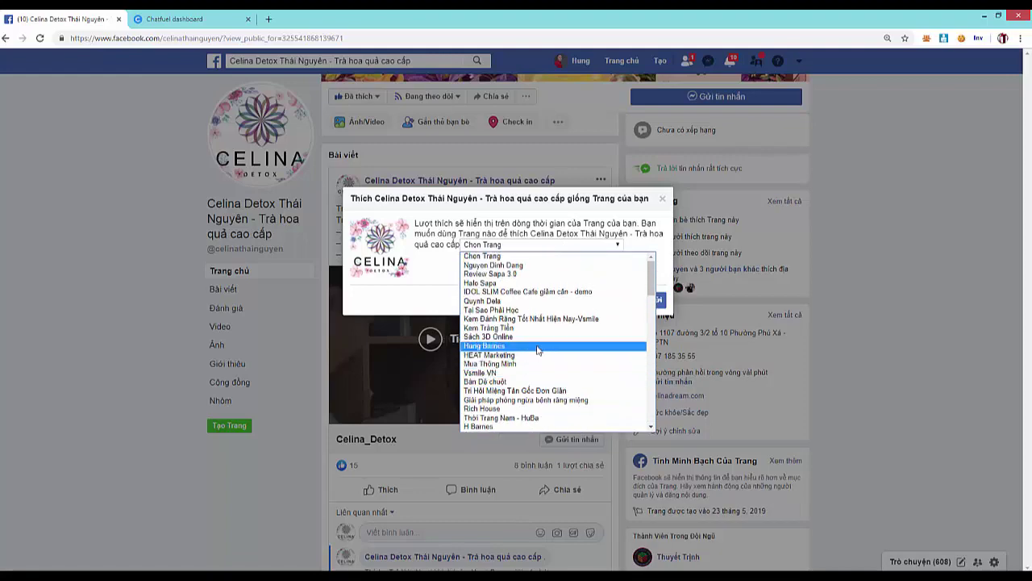
{"action": "left_click", "coordinate": [644, 219]}
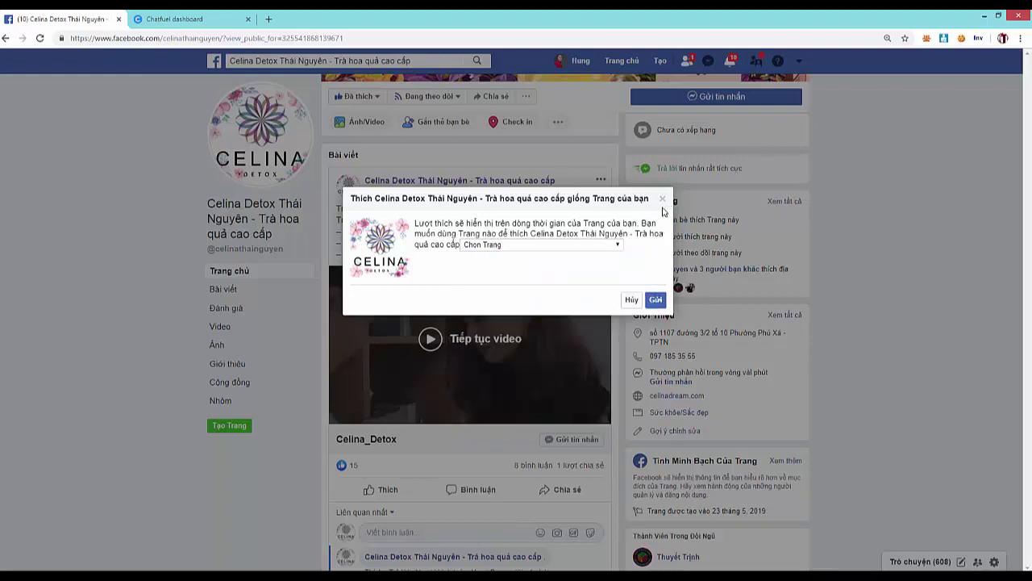
{"action": "left_click", "coordinate": [664, 203]}
{"action": "scroll", "coordinate": [369, 218], "scroll_direction": "up", "scroll_amount": 3}
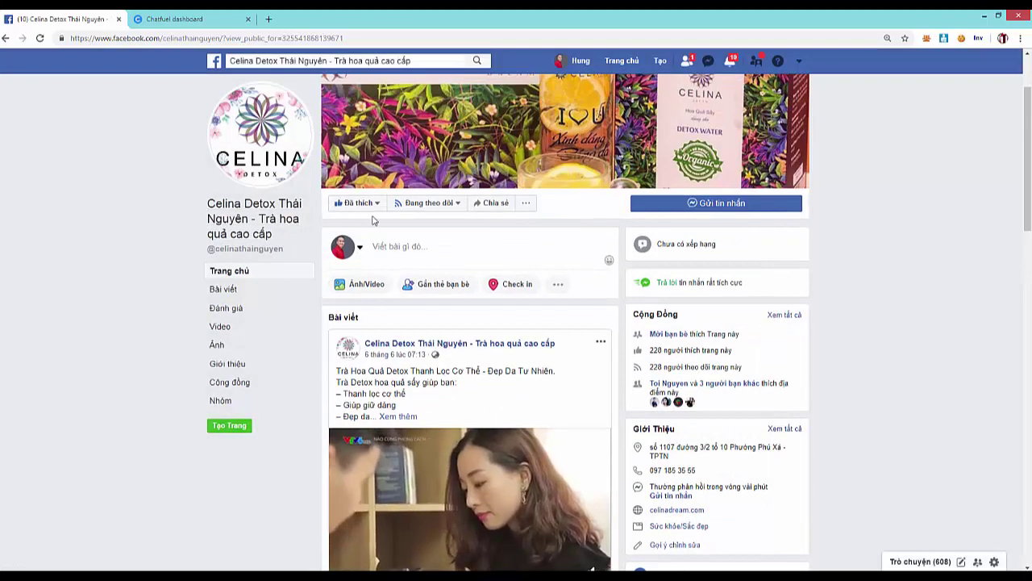
{"action": "scroll", "coordinate": [547, 215], "scroll_direction": "up", "scroll_amount": 1}
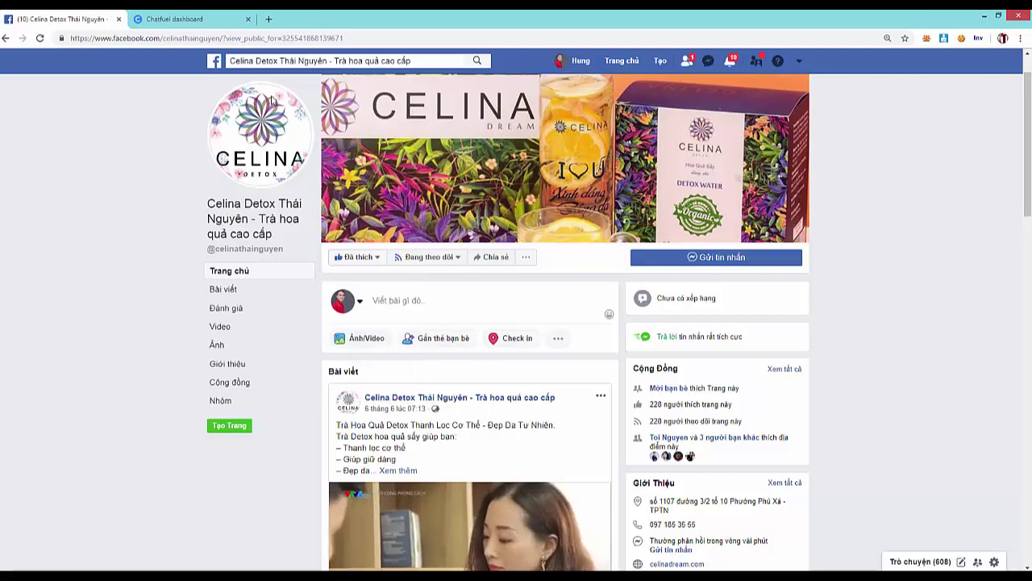
{"action": "key", "text": "F5"}
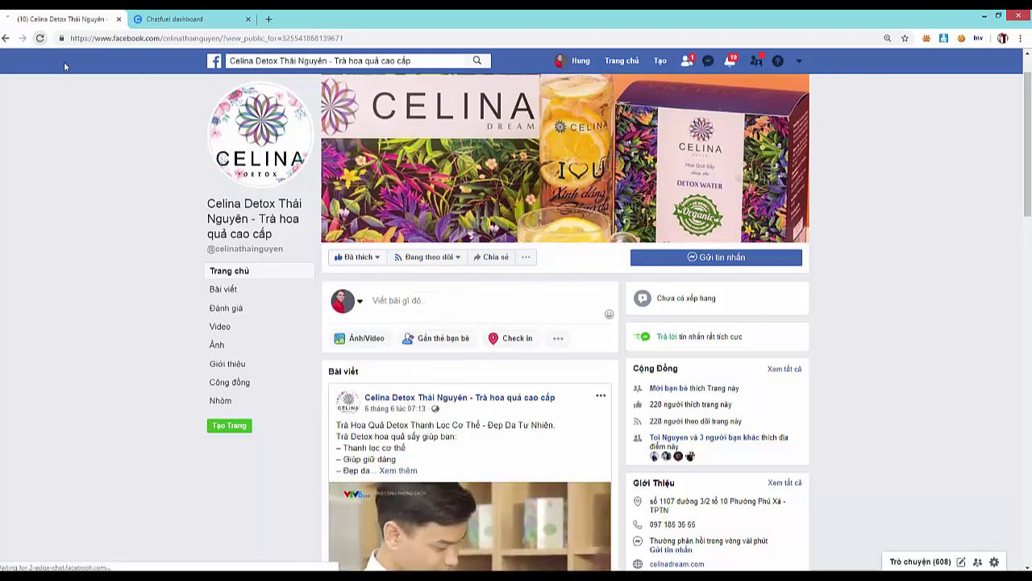
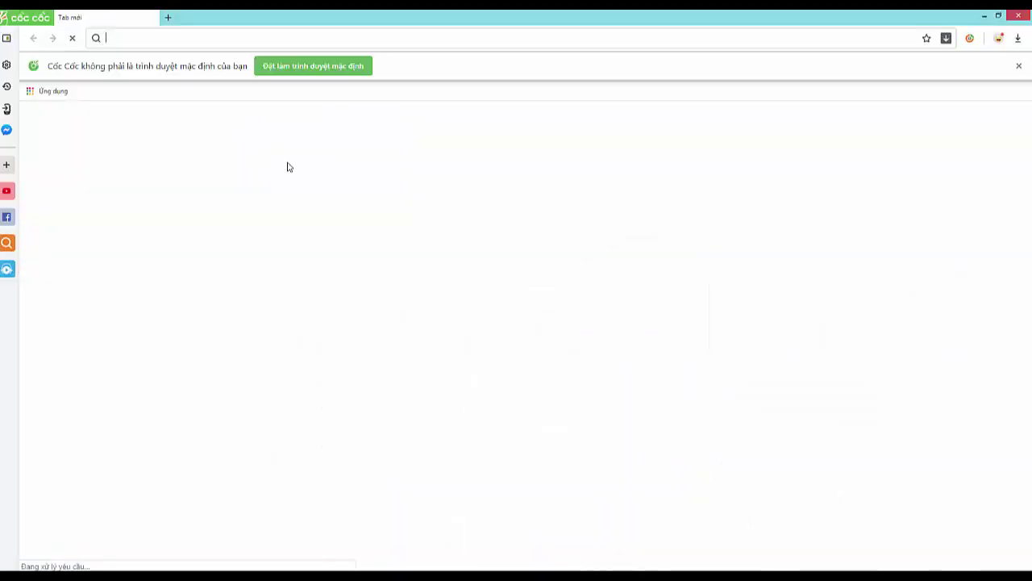
- Load fb.com and search Facebook for the Celina Detox Thái Nguyên page
{"action": "type", "text": "fb"}
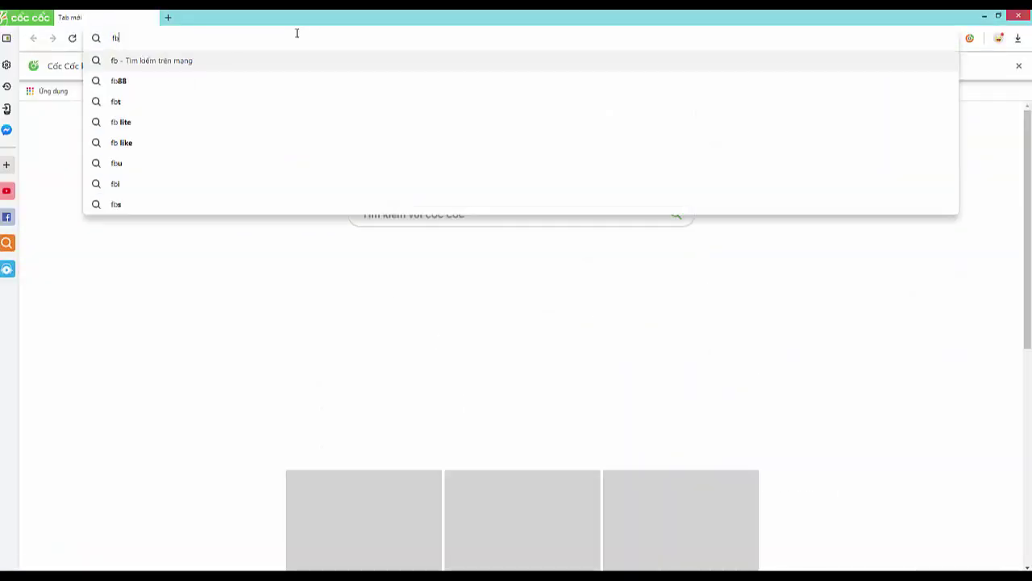
{"action": "type", "text": ".com"}
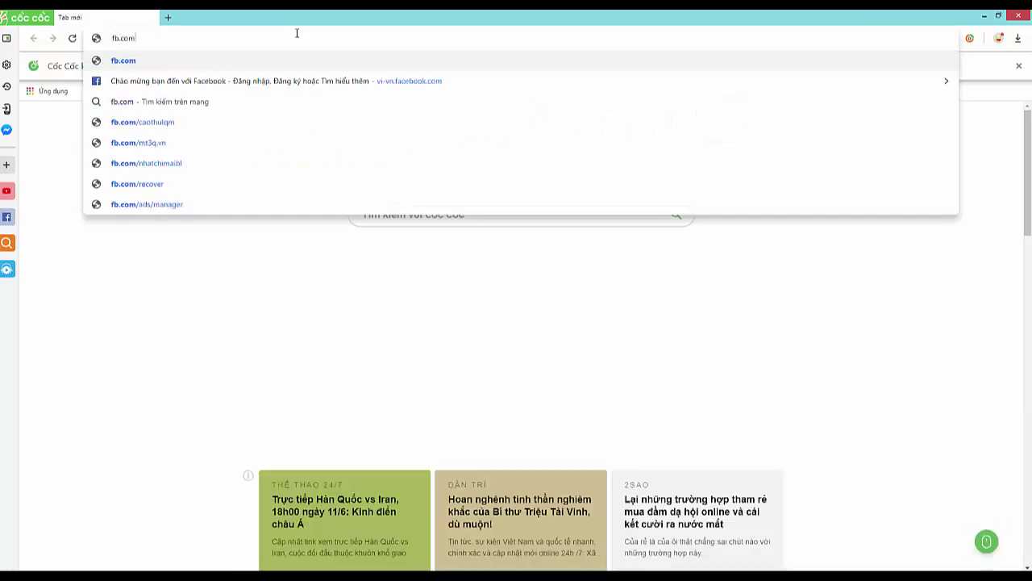
{"action": "key", "text": "Return"}
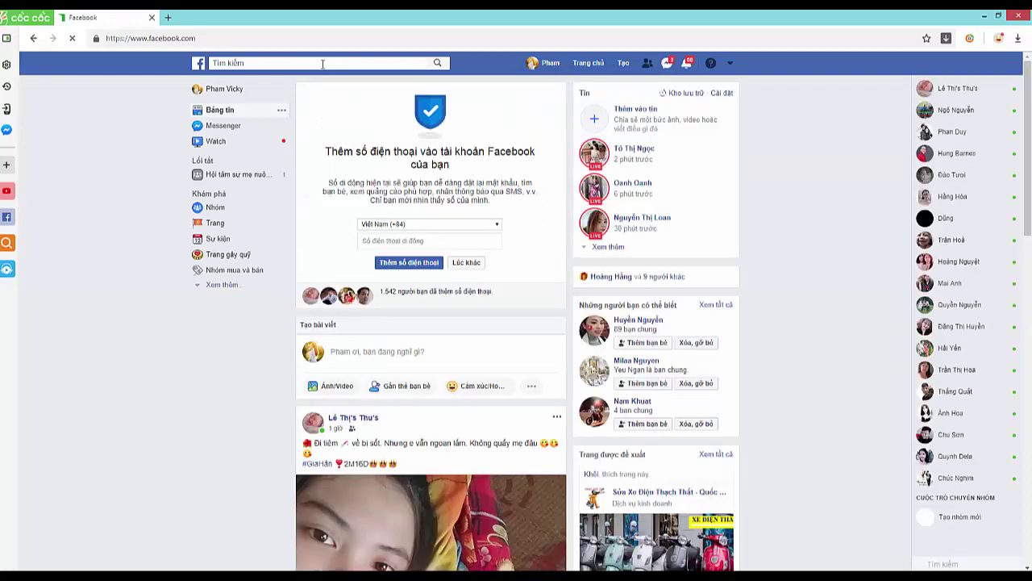
{"action": "left_click", "coordinate": [323, 64]}
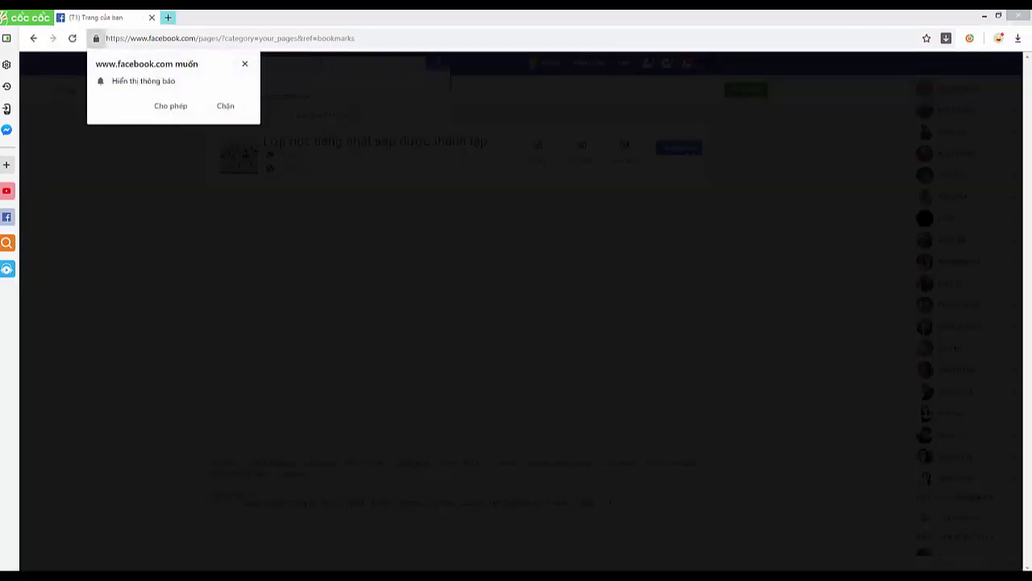
{"action": "left_click", "coordinate": [298, 63]}
{"action": "type", "text": "celi"}
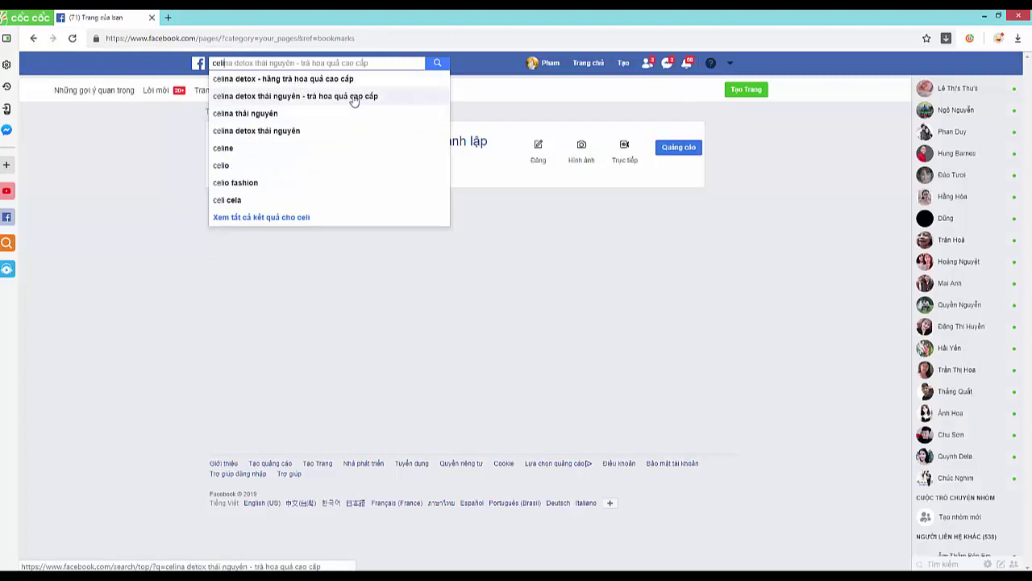
{"action": "left_click", "coordinate": [343, 97]}
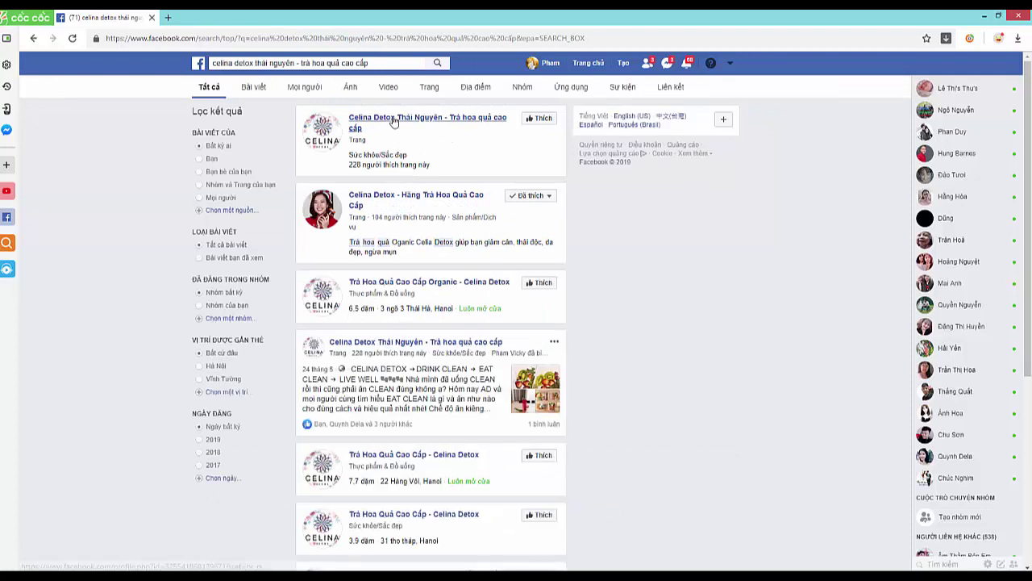
- Open the Celina Detox Thái Nguyên page, then like and comment on the Celina_Detox video post
{"action": "left_click", "coordinate": [394, 121]}
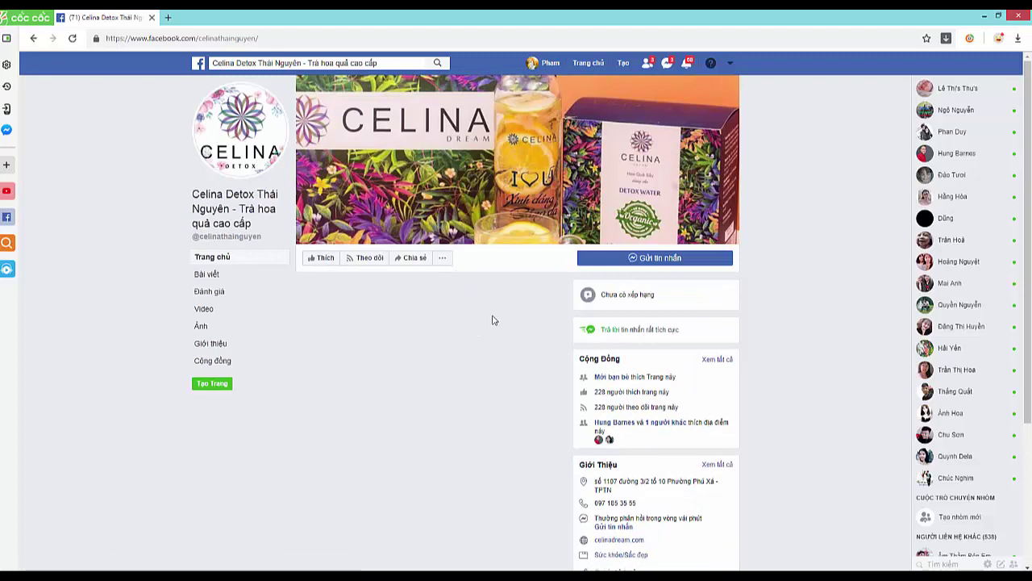
{"action": "scroll", "coordinate": [493, 320], "scroll_direction": "down", "scroll_amount": 2}
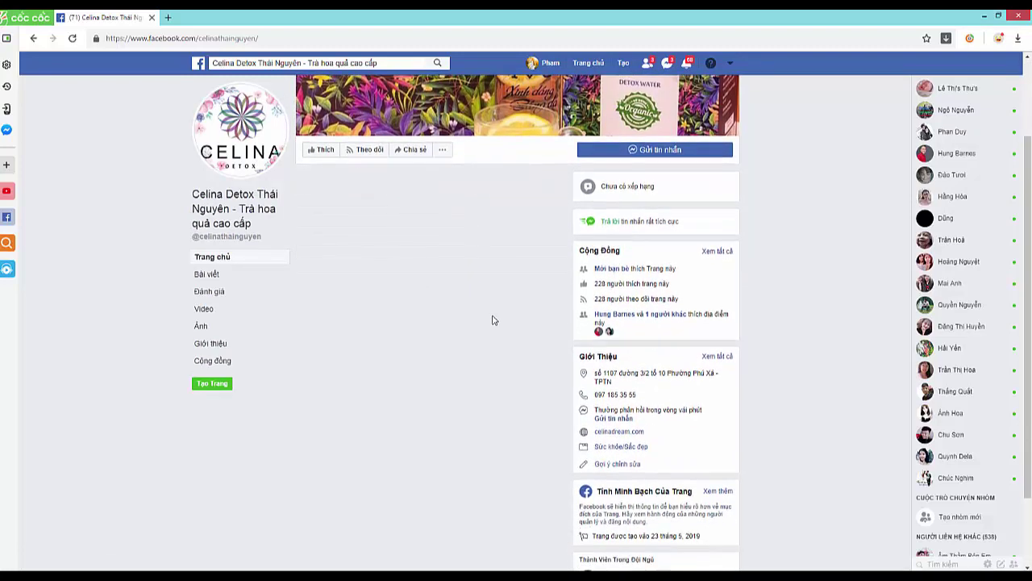
{"action": "scroll", "coordinate": [451, 323], "scroll_direction": "down", "scroll_amount": 5}
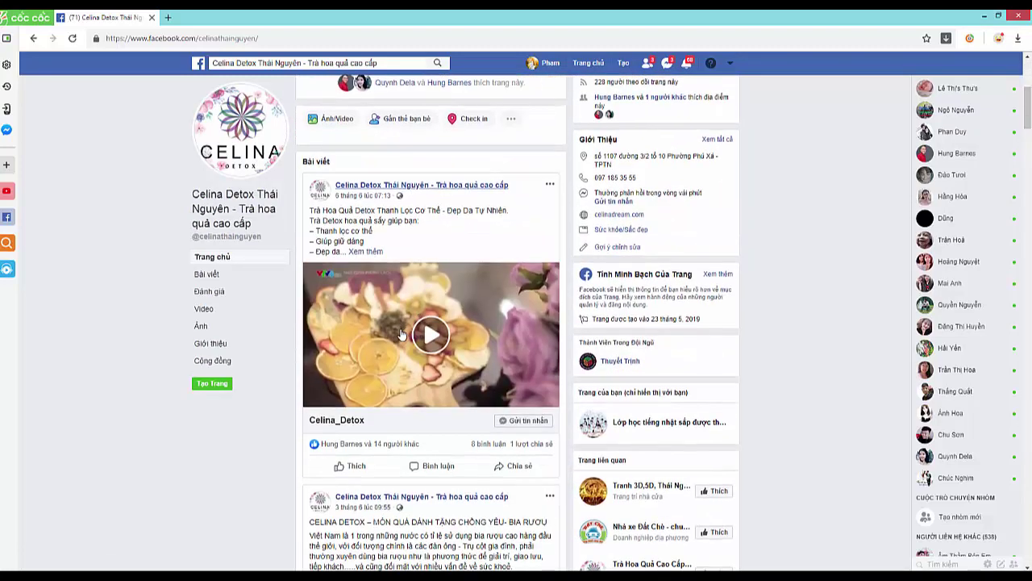
{"action": "left_click", "coordinate": [348, 279]}
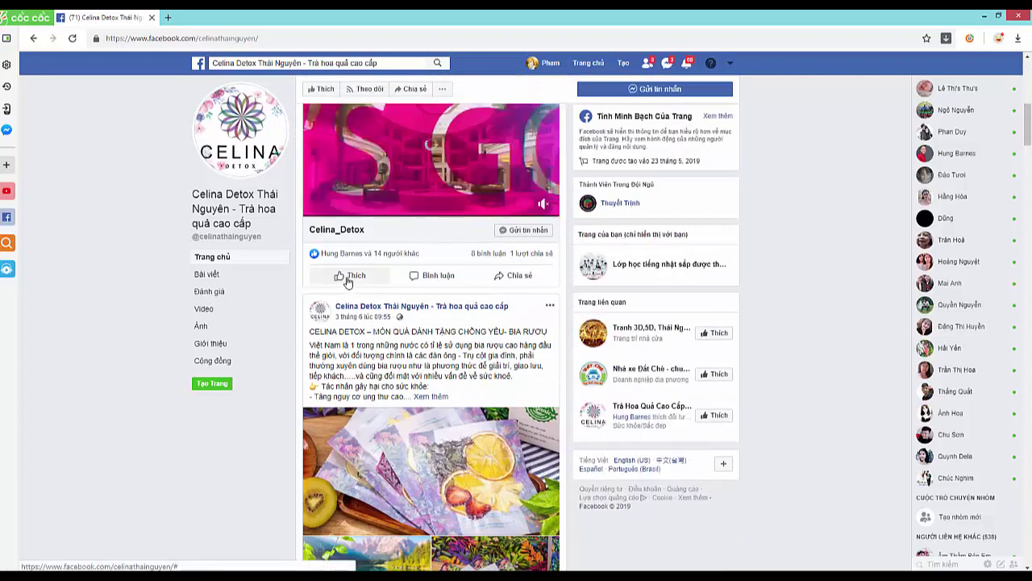
{"action": "left_click", "coordinate": [439, 276]}
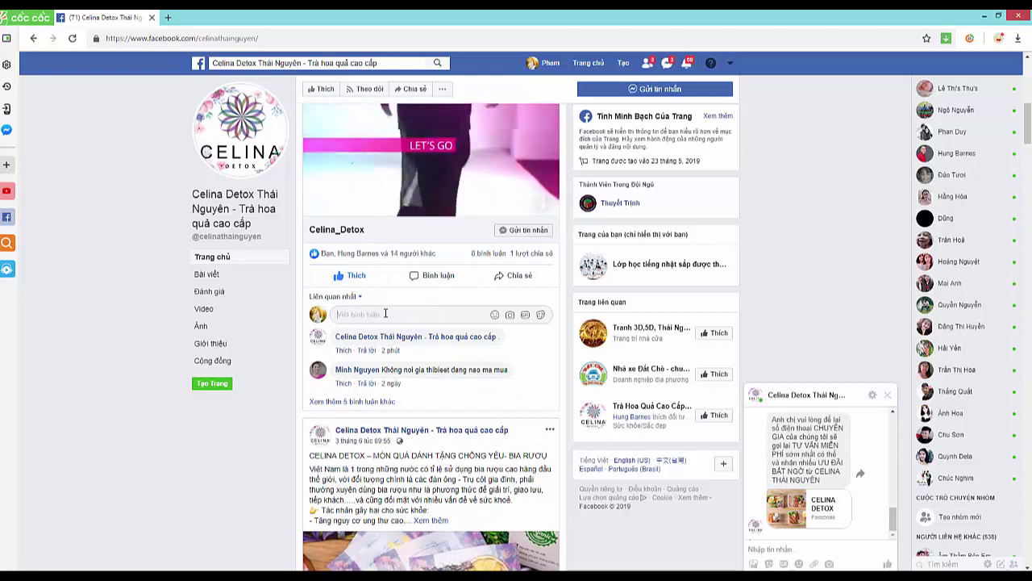
{"action": "left_click", "coordinate": [386, 312]}
{"action": "key", "text": "Return"}
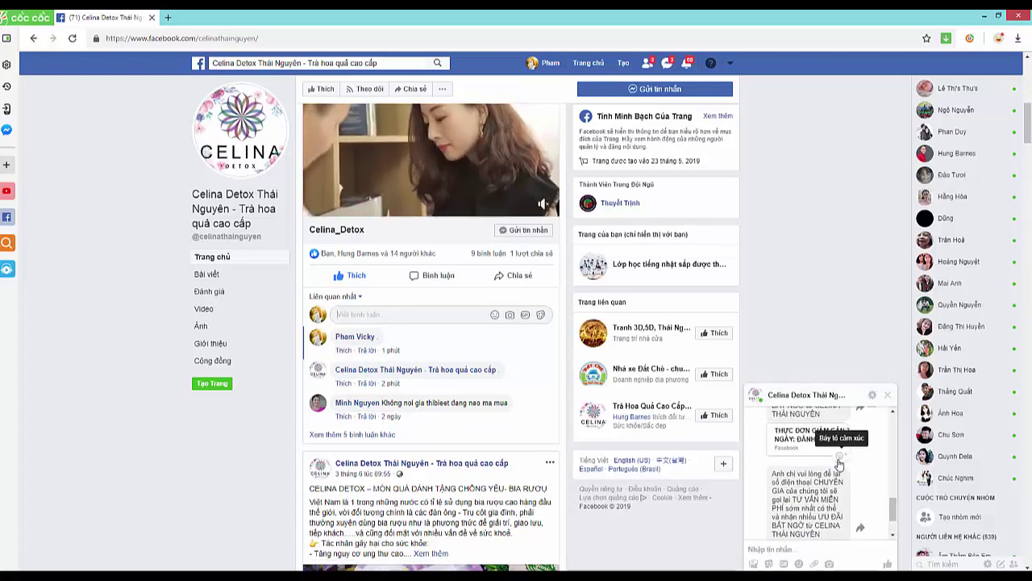
- Delete the whole chat conversation with the Celina Detox page from the chat options
{"action": "scroll", "coordinate": [837, 465], "scroll_direction": "up", "scroll_amount": 3}
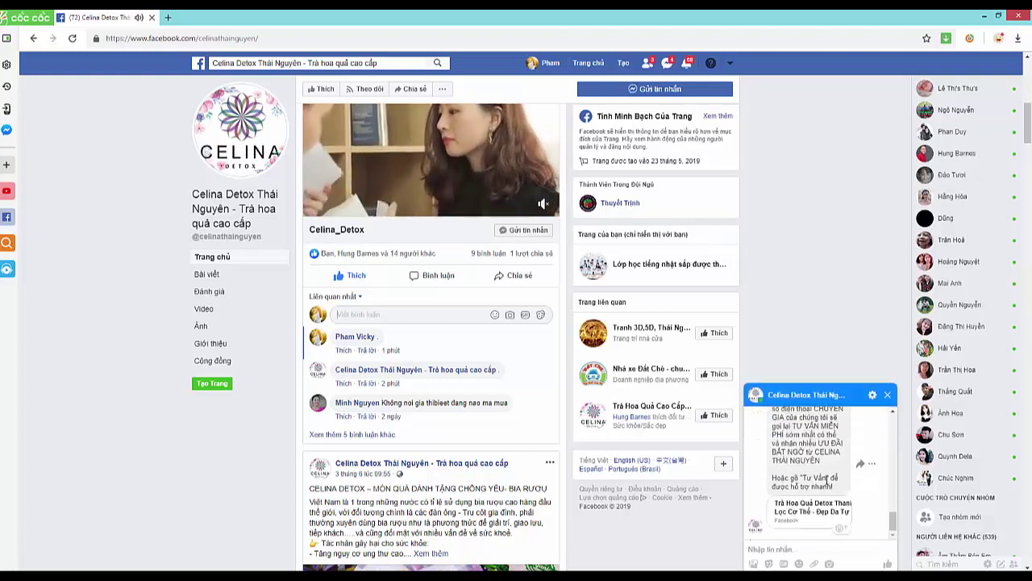
{"action": "scroll", "coordinate": [826, 480], "scroll_direction": "down", "scroll_amount": 1}
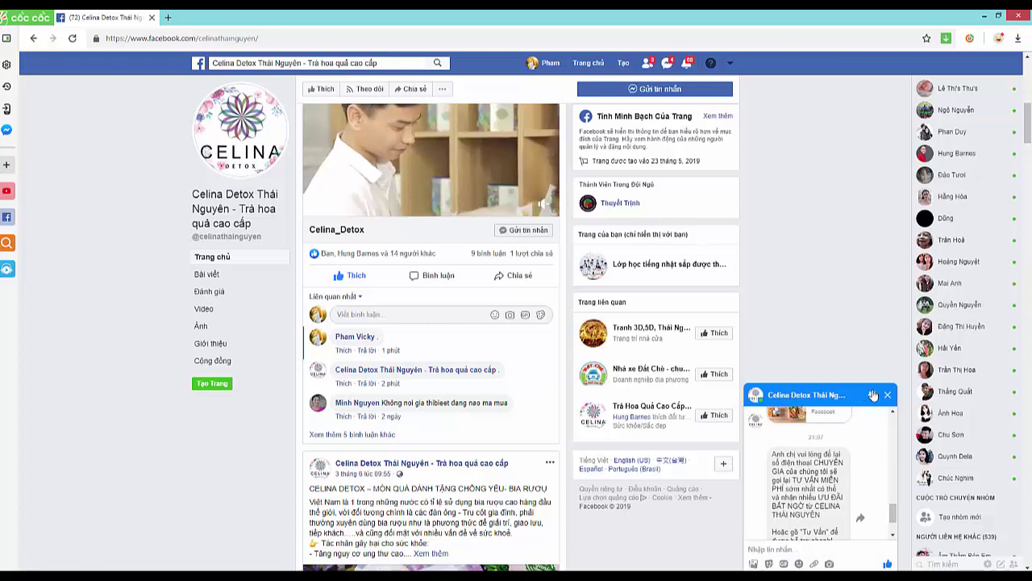
{"action": "left_click", "coordinate": [872, 394]}
{"action": "left_click", "coordinate": [853, 558]}
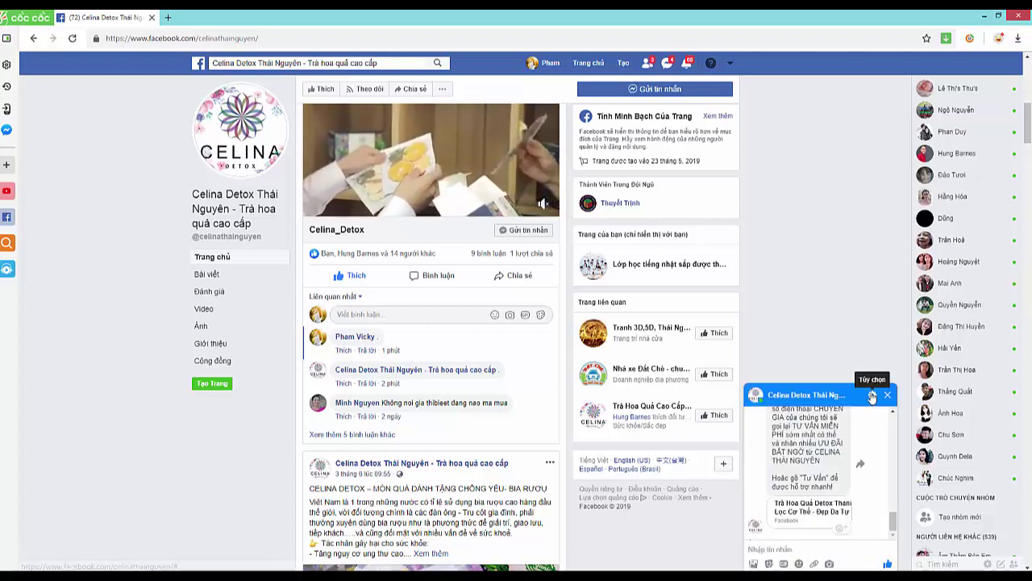
{"action": "left_click", "coordinate": [874, 397]}
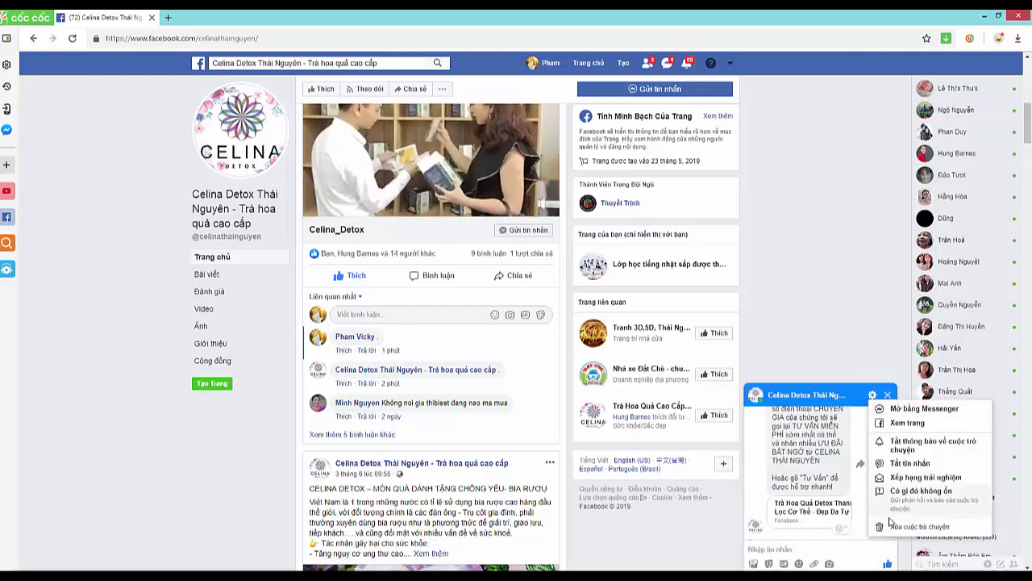
{"action": "left_click", "coordinate": [821, 476]}
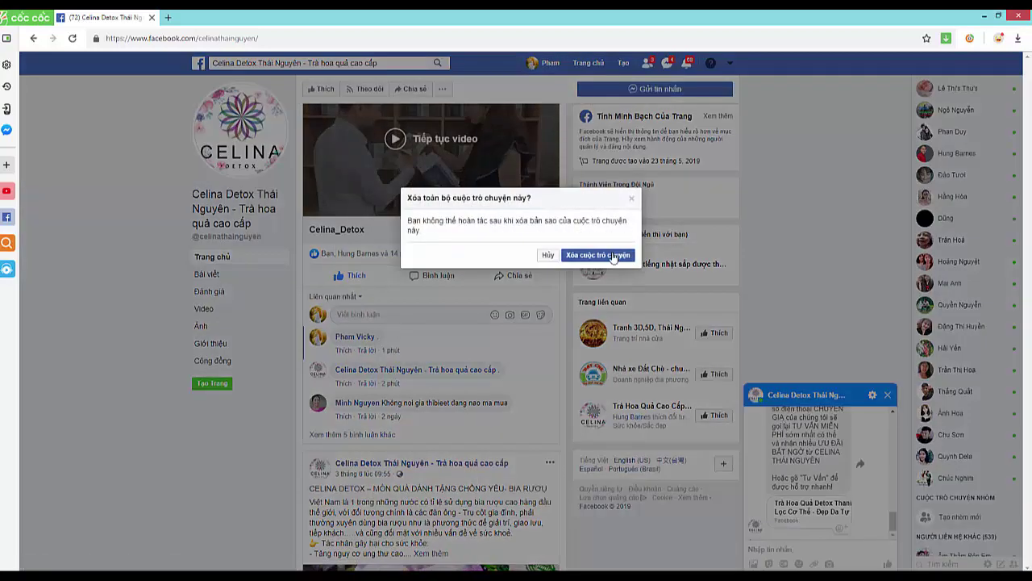
{"action": "left_click", "coordinate": [606, 257]}
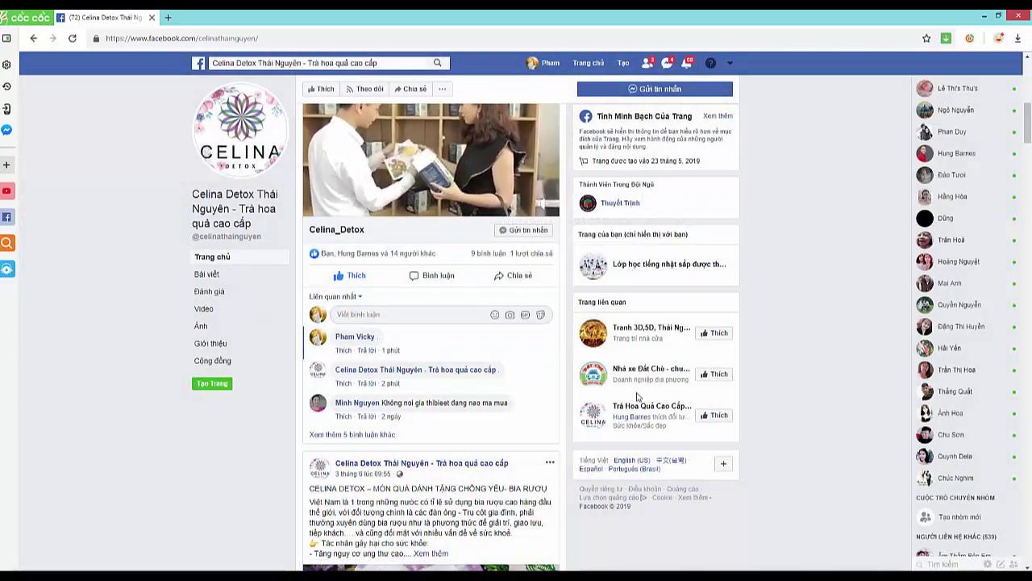
{"action": "left_click", "coordinate": [410, 313]}
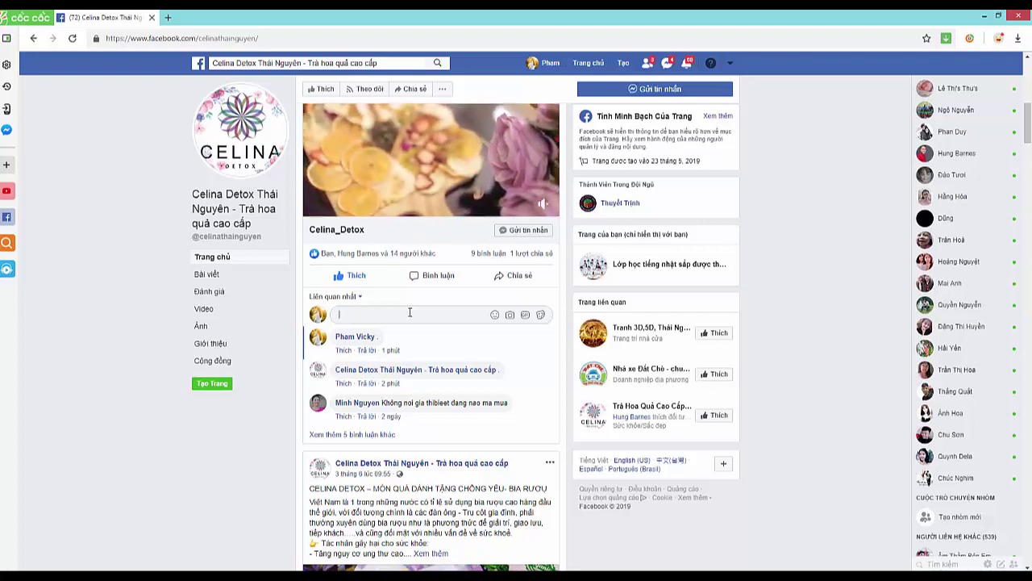
{"action": "key", "text": "Return"}
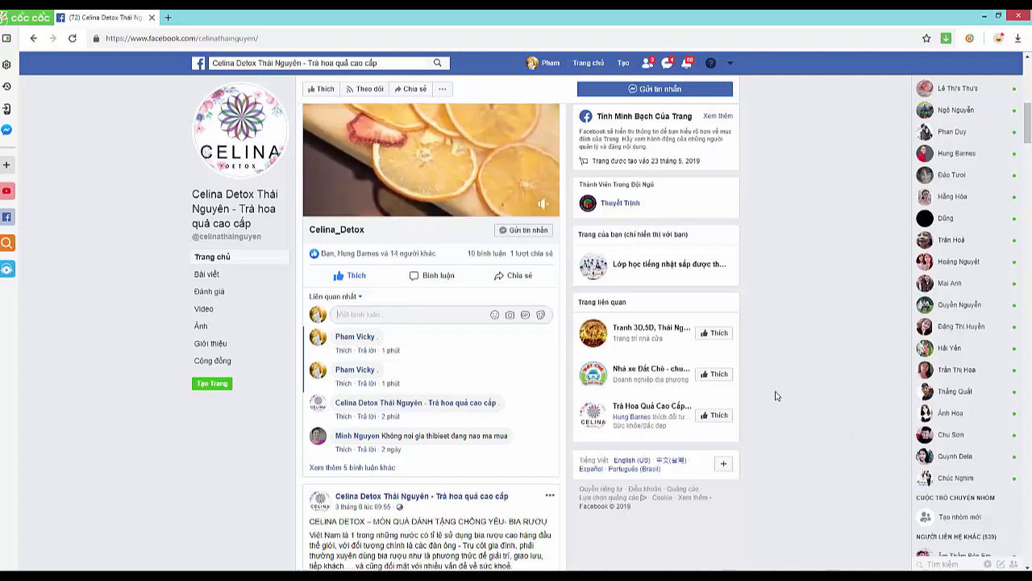
{"action": "scroll", "coordinate": [370, 401], "scroll_direction": "down", "scroll_amount": 8}
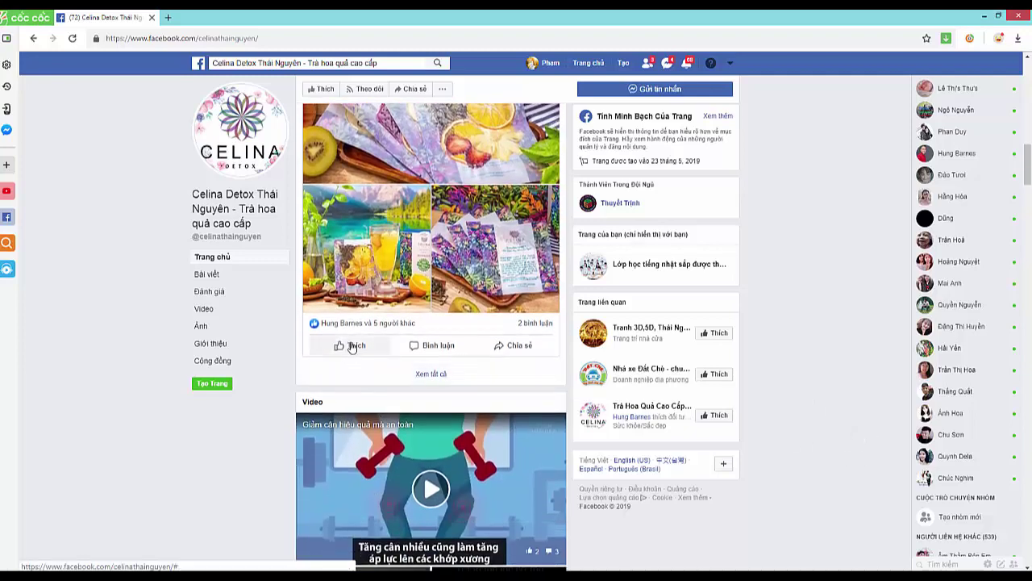
{"action": "left_click", "coordinate": [355, 345]}
{"action": "left_click", "coordinate": [434, 345]}
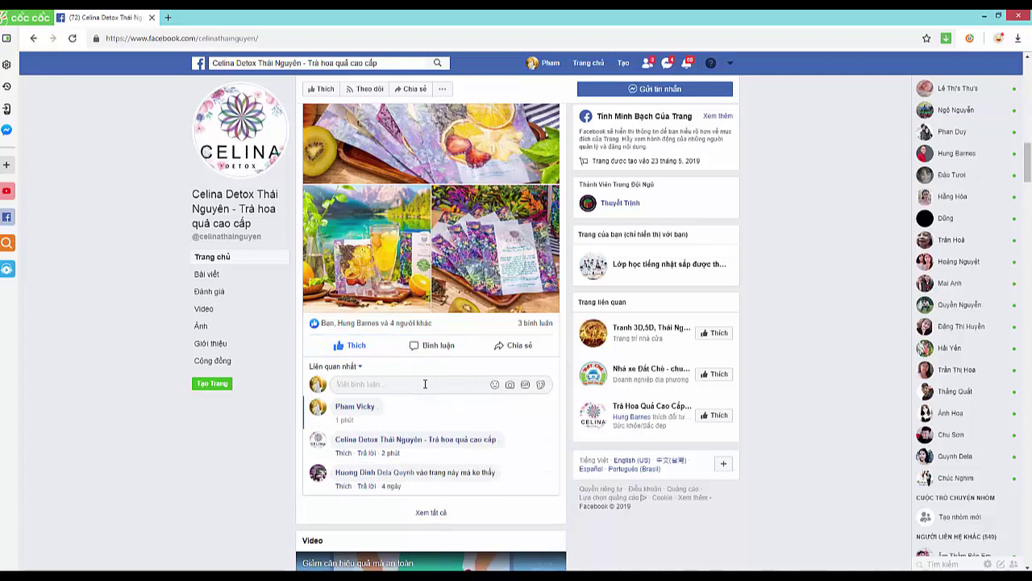
{"action": "scroll", "coordinate": [808, 409], "scroll_direction": "down", "scroll_amount": 2}
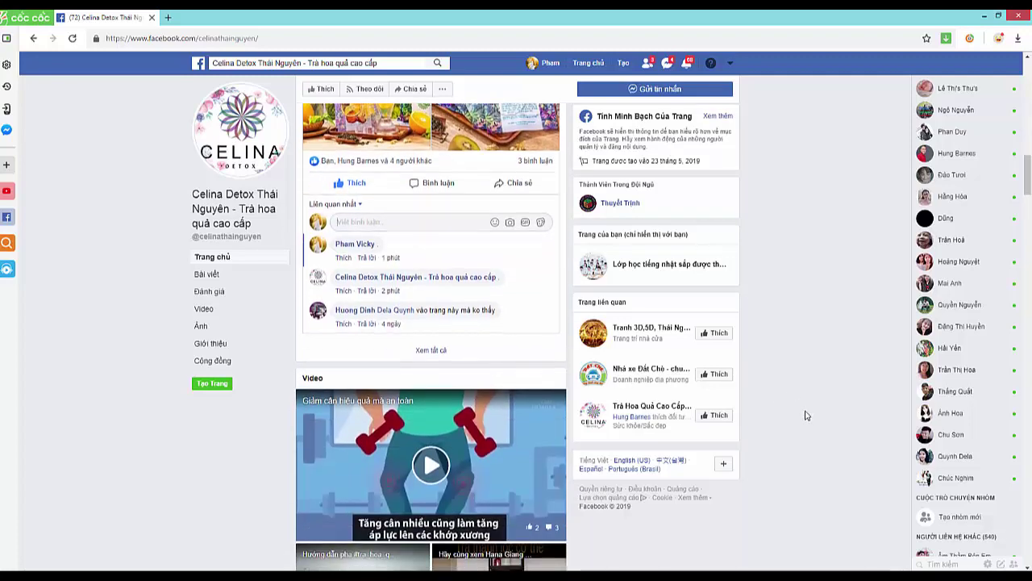
{"action": "scroll", "coordinate": [808, 409], "scroll_direction": "up", "scroll_amount": 2}
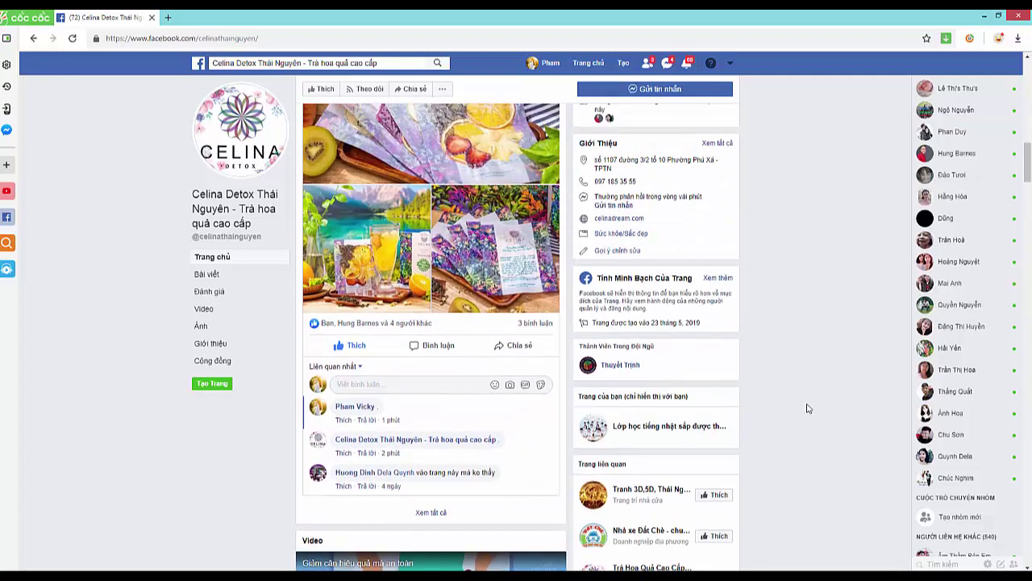
{"action": "left_click", "coordinate": [670, 91]}
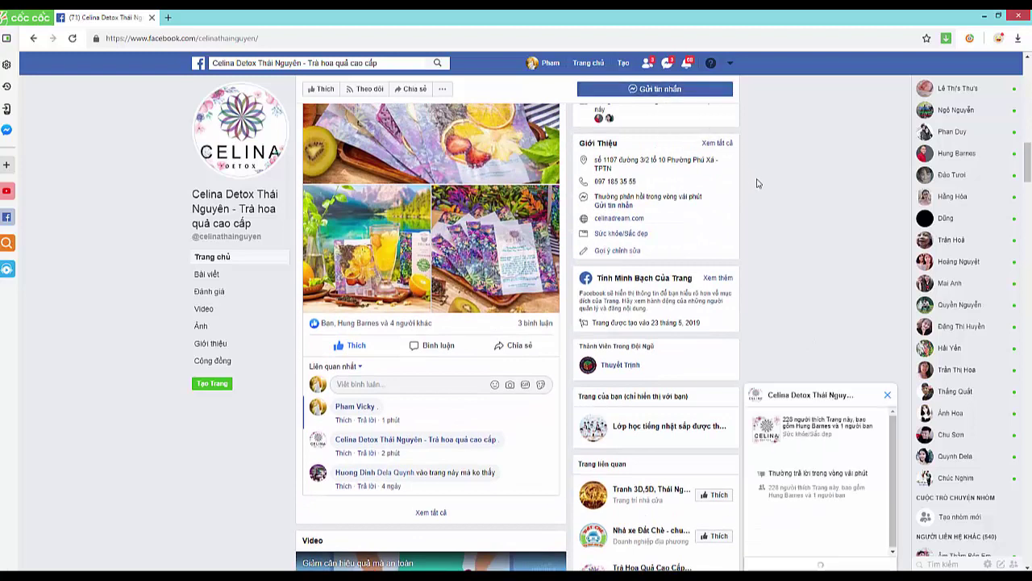
{"action": "scroll", "coordinate": [828, 484], "scroll_direction": "up", "scroll_amount": 4}
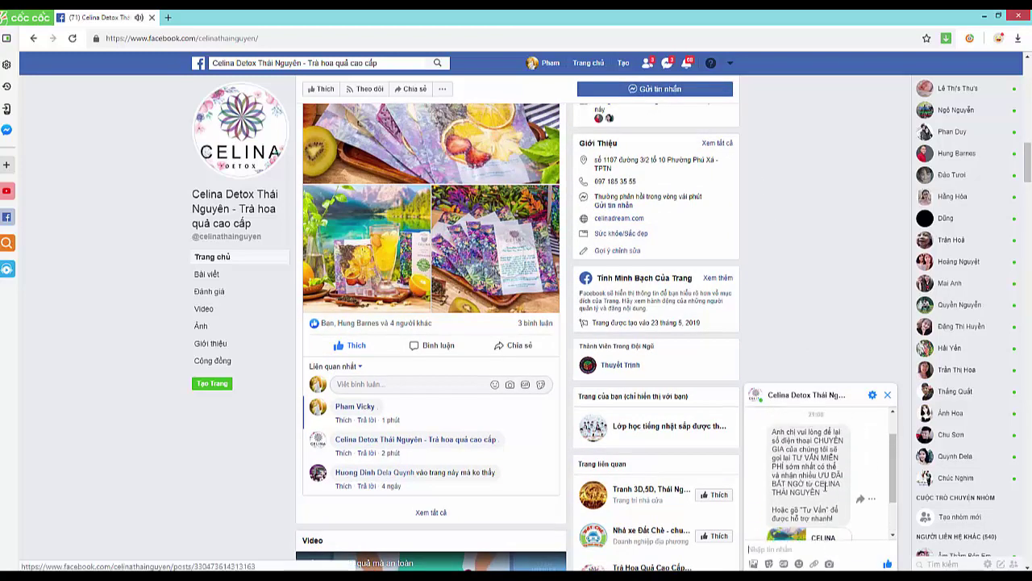
{"action": "scroll", "coordinate": [831, 476], "scroll_direction": "down", "scroll_amount": 3}
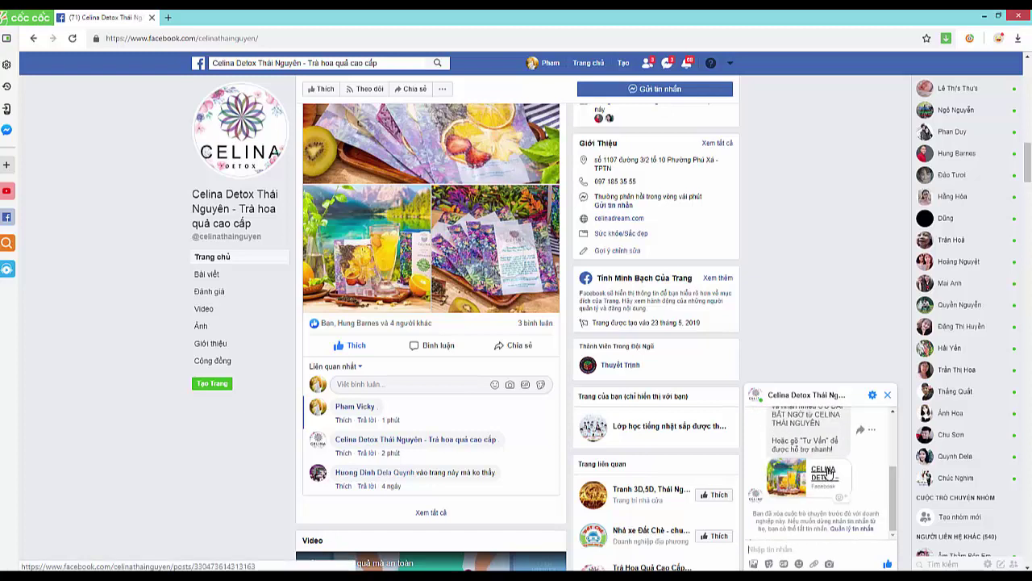
{"action": "scroll", "coordinate": [830, 476], "scroll_direction": "up", "scroll_amount": 2}
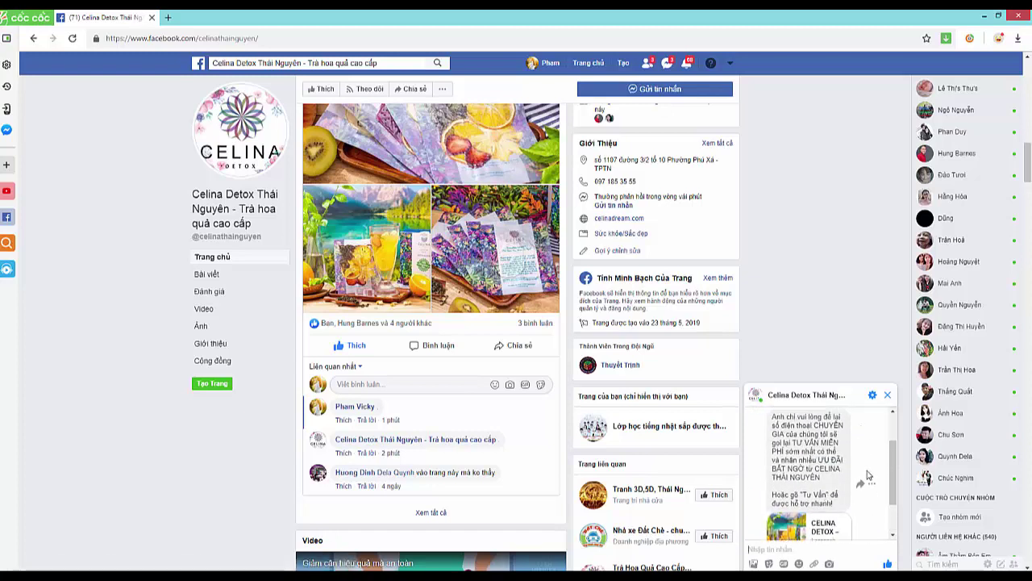
{"action": "scroll", "coordinate": [868, 476], "scroll_direction": "up", "scroll_amount": 2}
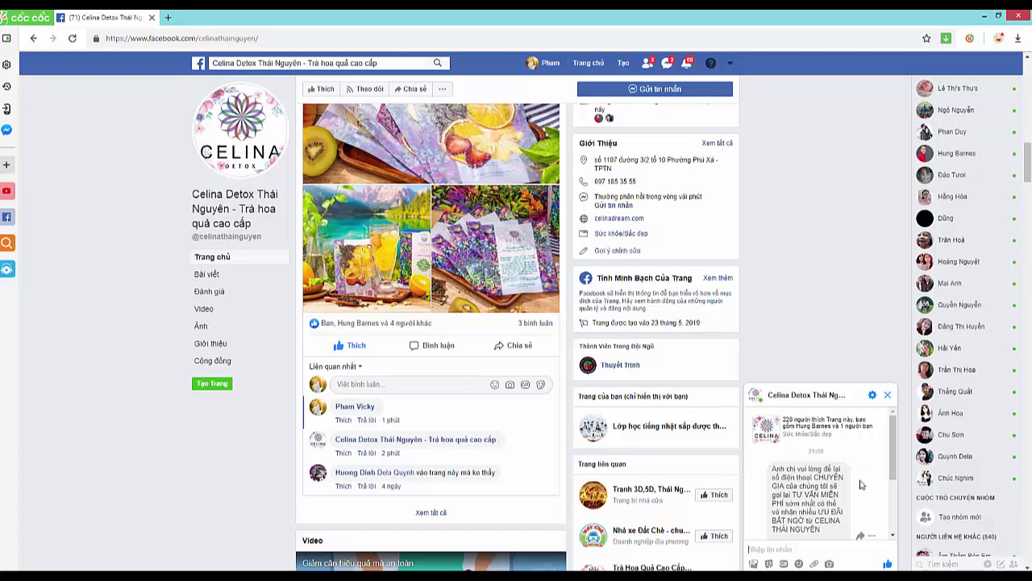
{"action": "scroll", "coordinate": [860, 484], "scroll_direction": "down", "scroll_amount": 3}
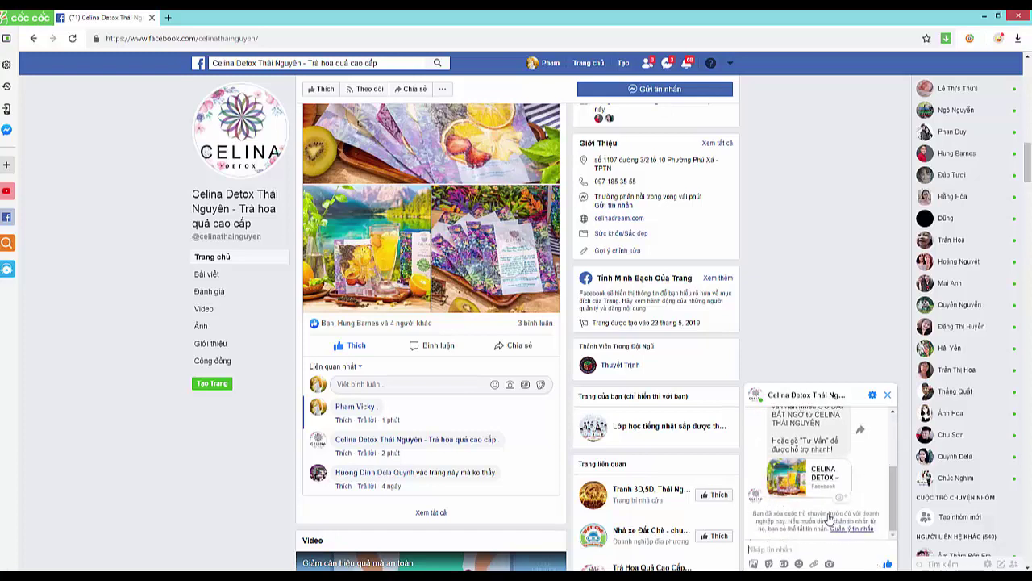
{"action": "scroll", "coordinate": [815, 477], "scroll_direction": "up", "scroll_amount": 2}
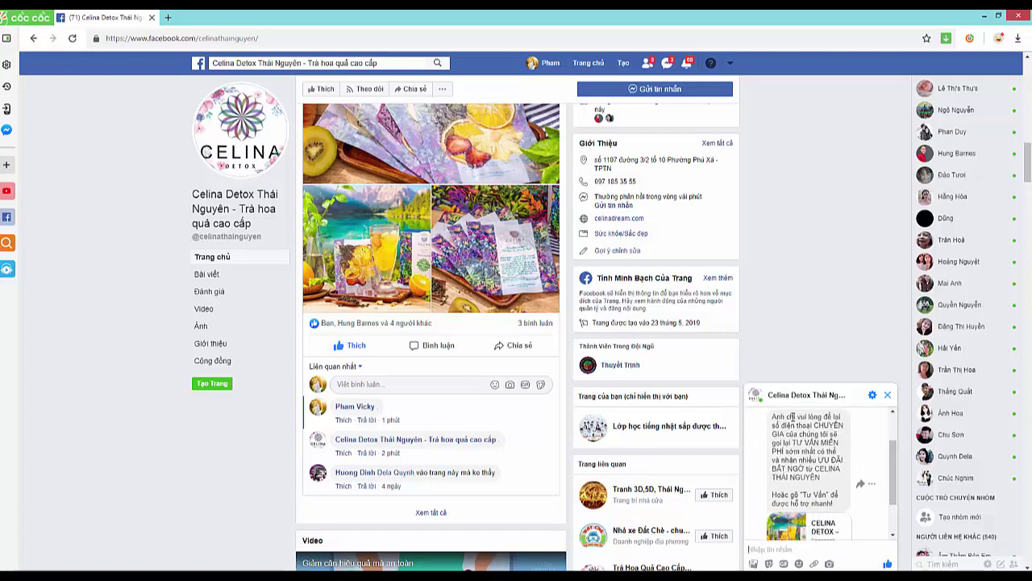
{"action": "left_click", "coordinate": [791, 417]}
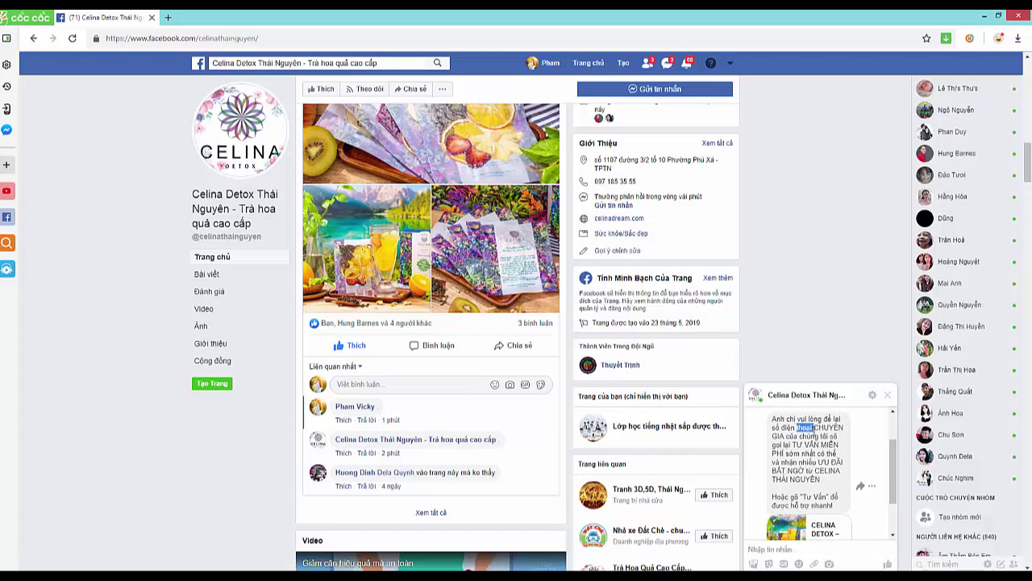
{"action": "left_click_drag", "start_coordinate": [813, 429], "coordinate": [824, 445]}
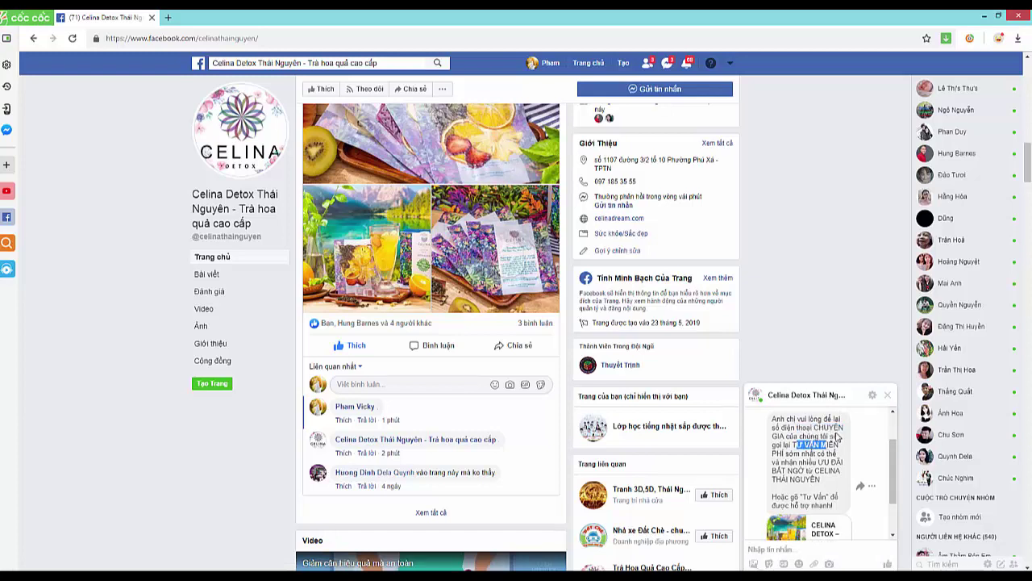
{"action": "left_click", "coordinate": [825, 428]}
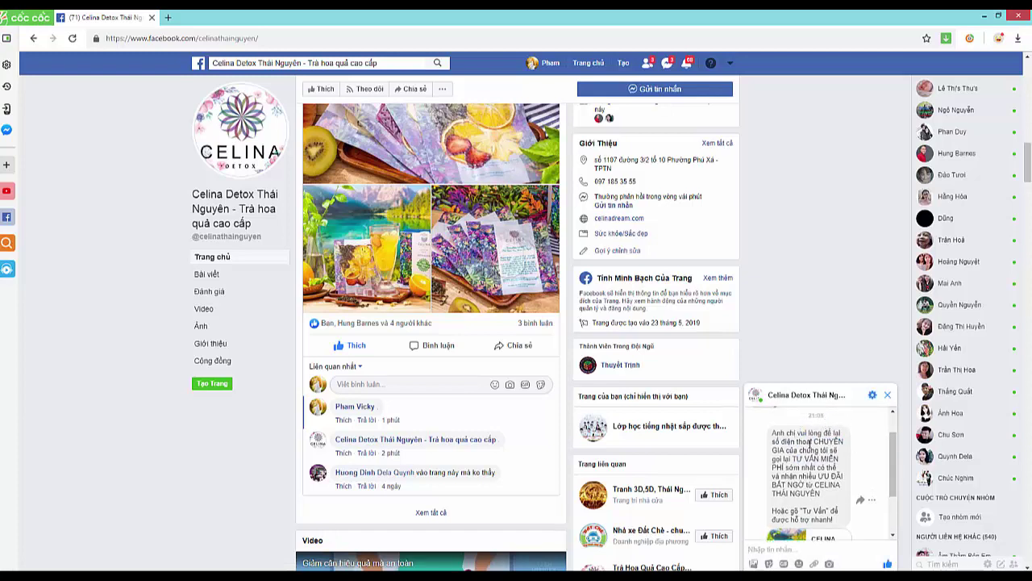
{"action": "left_click_drag", "start_coordinate": [798, 442], "coordinate": [816, 476]}
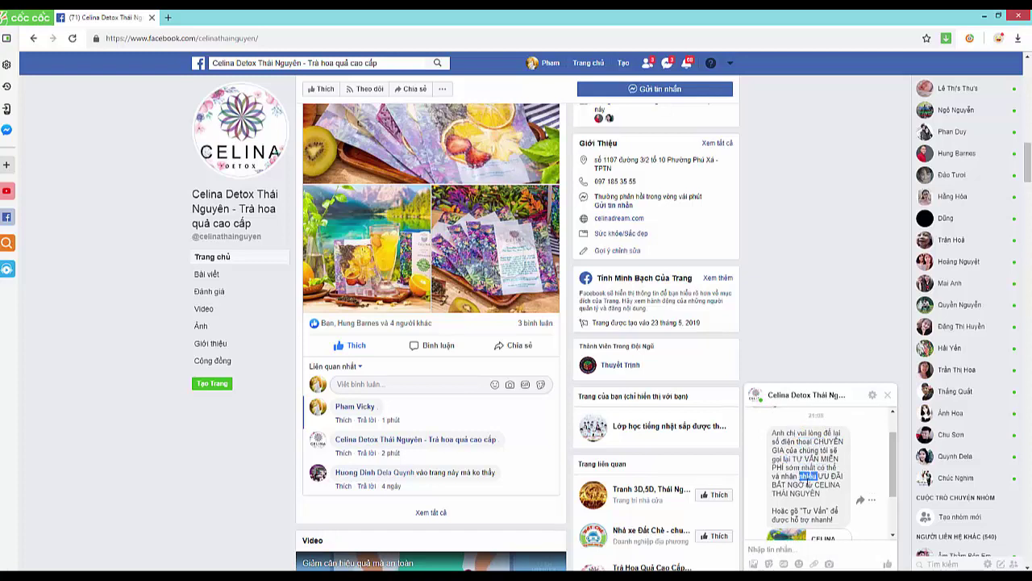
{"action": "scroll", "coordinate": [825, 484], "scroll_direction": "down", "scroll_amount": 3}
- Send a phone number in the Celina Detox page chat and check recent Messenger conversations
{"action": "left_click", "coordinate": [827, 546]}
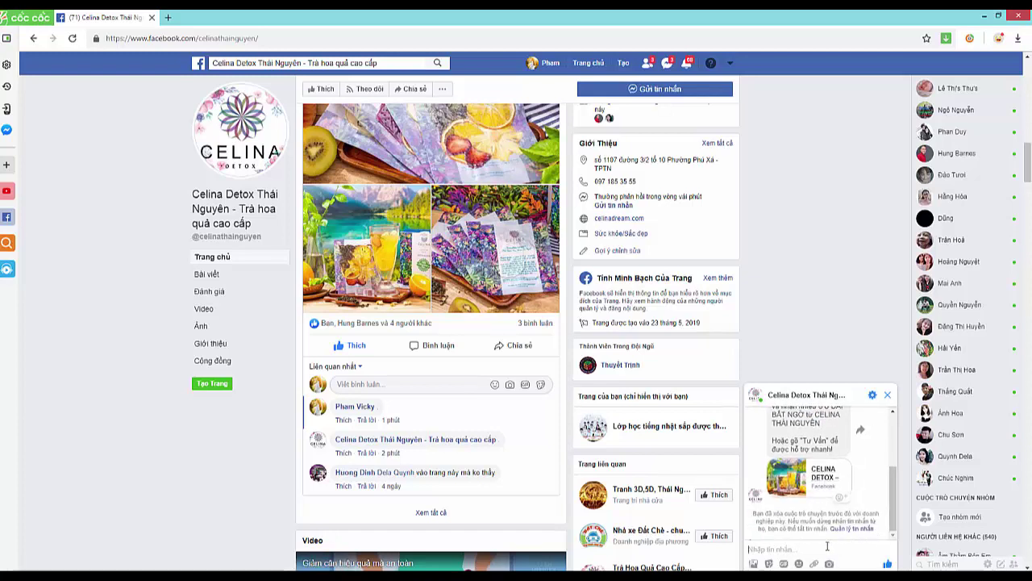
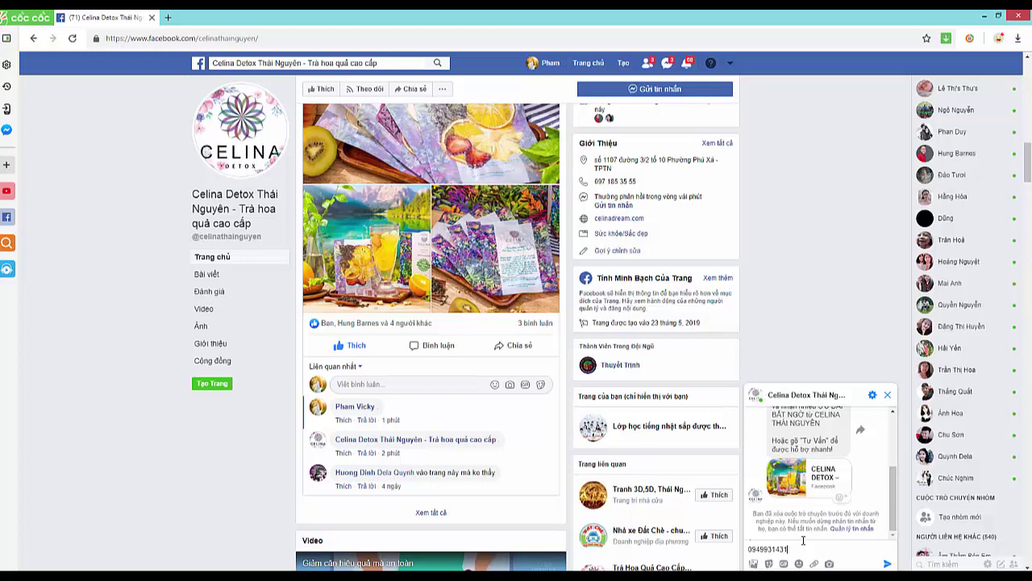
{"action": "key", "text": "Return"}
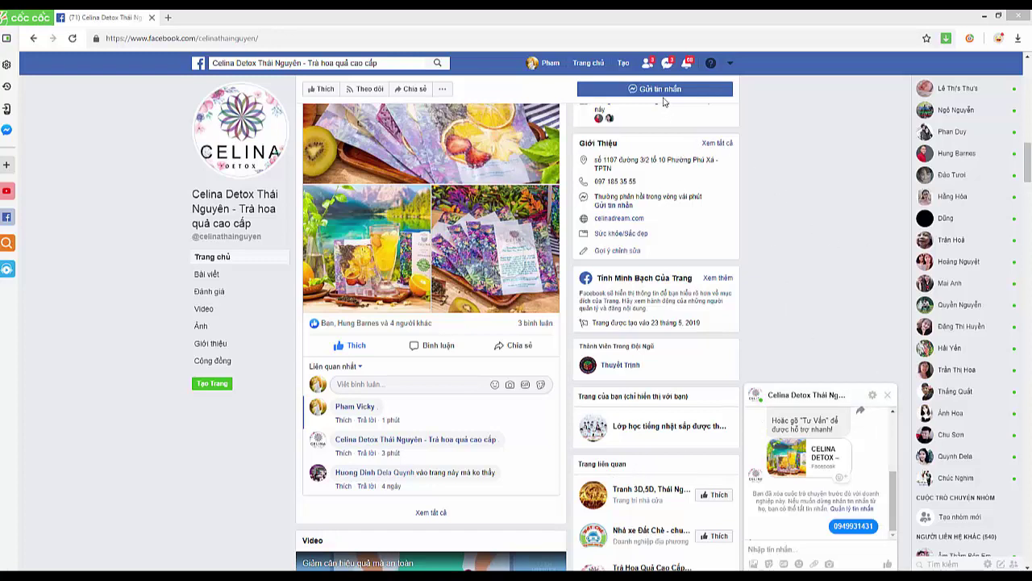
{"action": "left_click", "coordinate": [668, 63]}
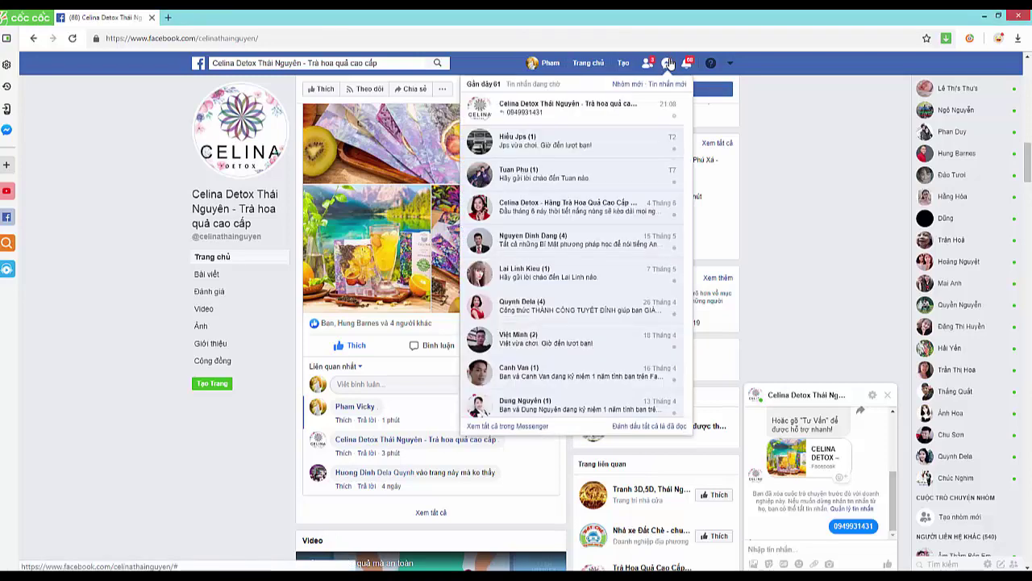
{"action": "left_click", "coordinate": [669, 63]}
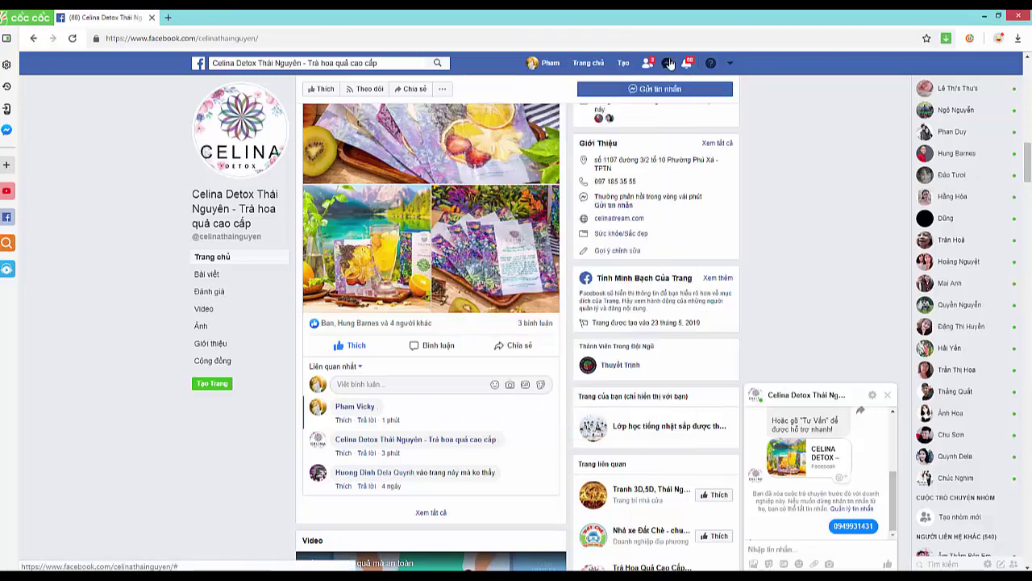
- Minimize Cốc Cốc and check the other account's Messenger list for the new message
{"action": "left_click", "coordinate": [984, 16]}
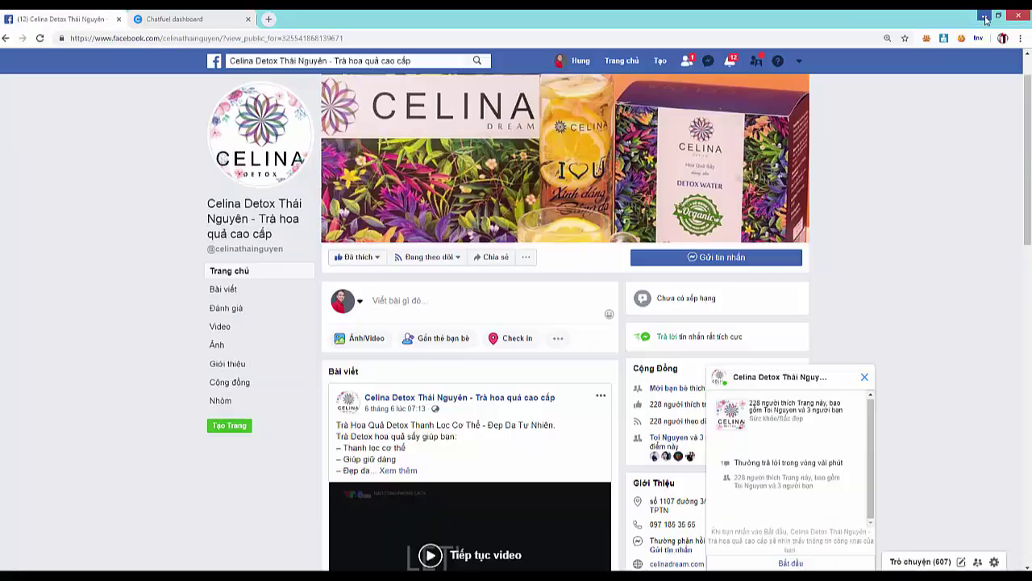
{"action": "left_click", "coordinate": [838, 376]}
{"action": "scroll", "coordinate": [744, 336], "scroll_direction": "down", "scroll_amount": 3}
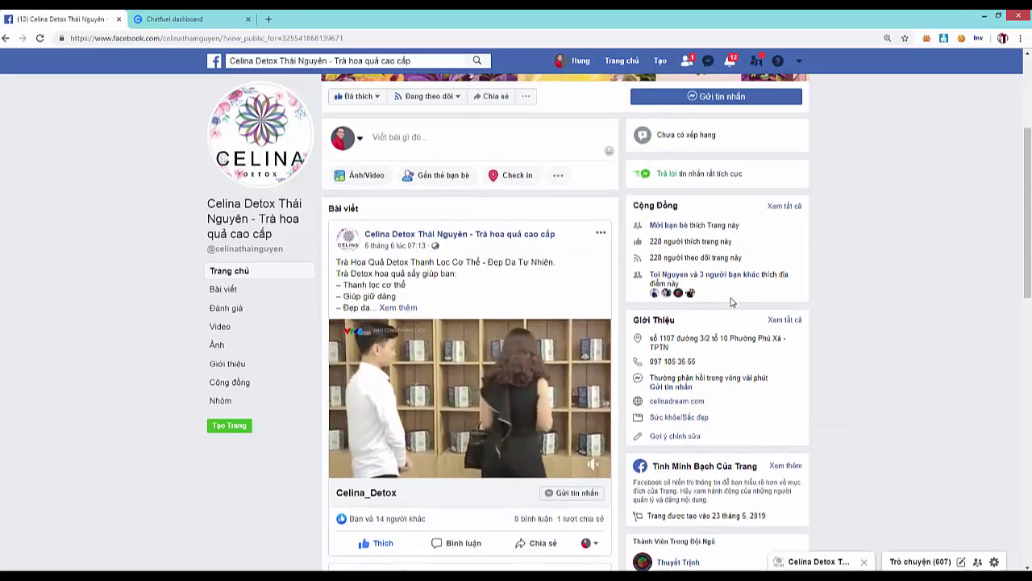
{"action": "left_click", "coordinate": [708, 60]}
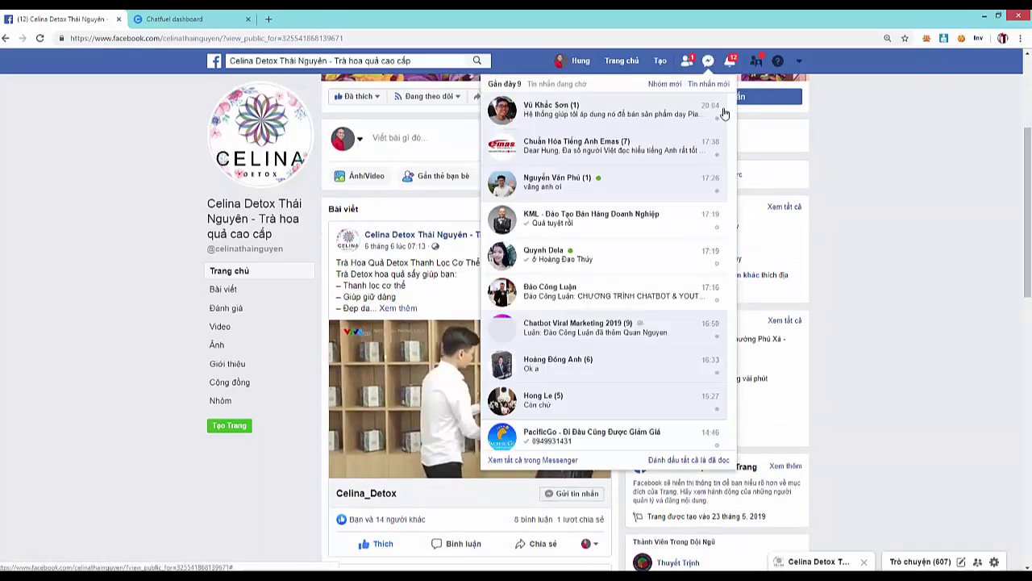
{"action": "left_click", "coordinate": [901, 213]}
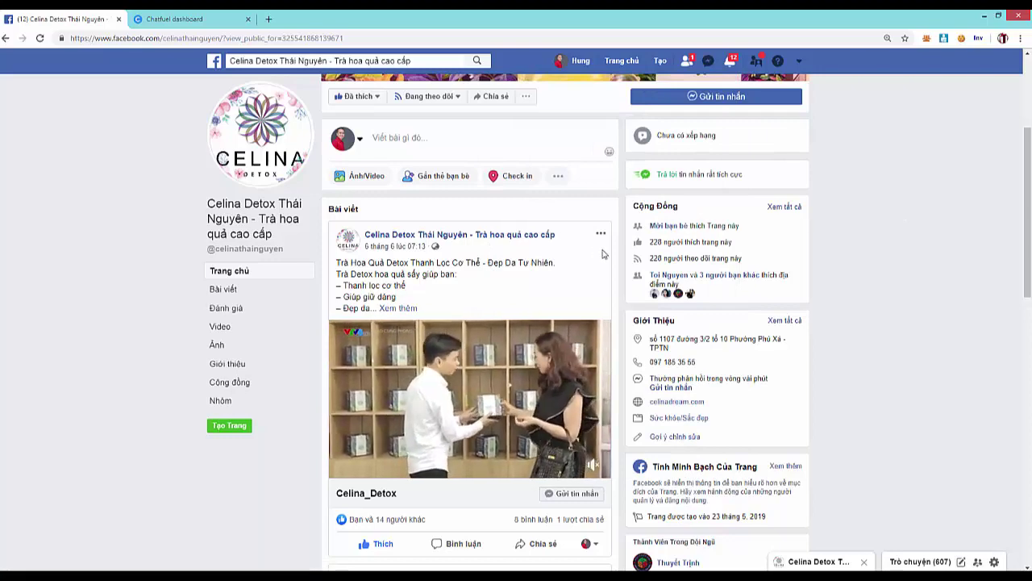
{"action": "scroll", "coordinate": [448, 319], "scroll_direction": "up", "scroll_amount": 3}
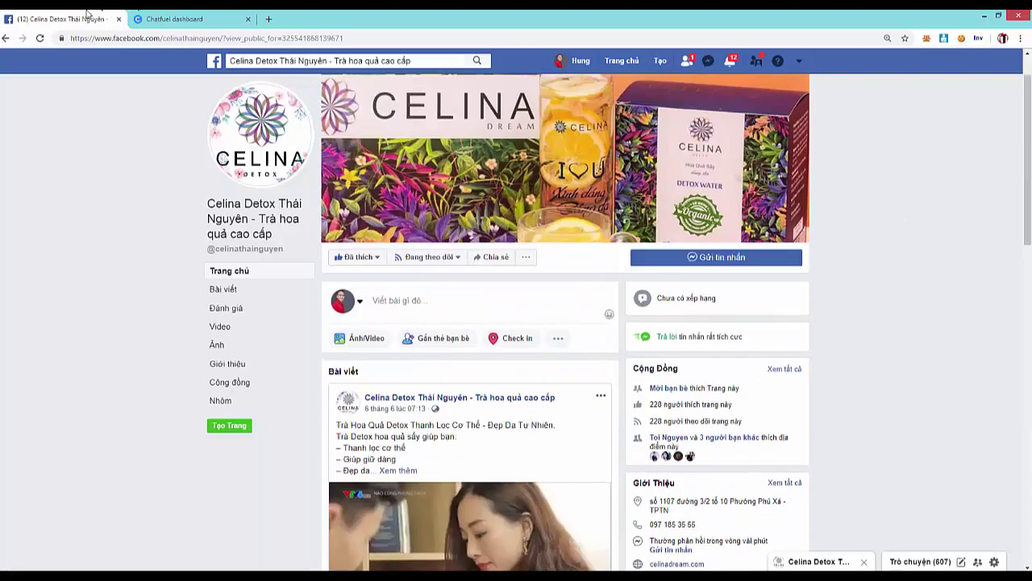
- In the Chatfuel dashboard's Broadcast section, create a new Deliver Your Message Now broadcast
{"action": "left_click", "coordinate": [173, 19]}
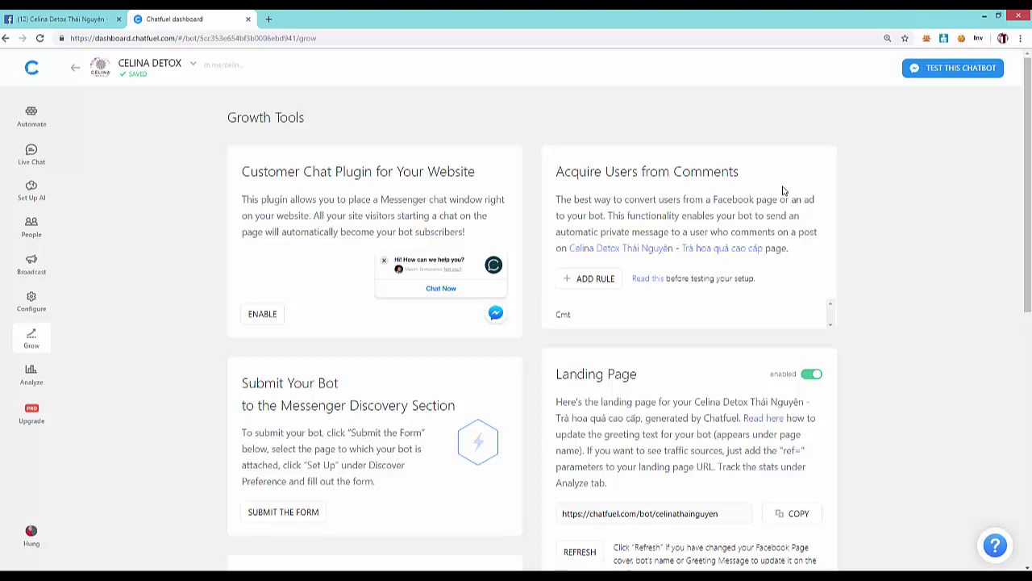
{"action": "scroll", "coordinate": [181, 342], "scroll_direction": "down", "scroll_amount": 4}
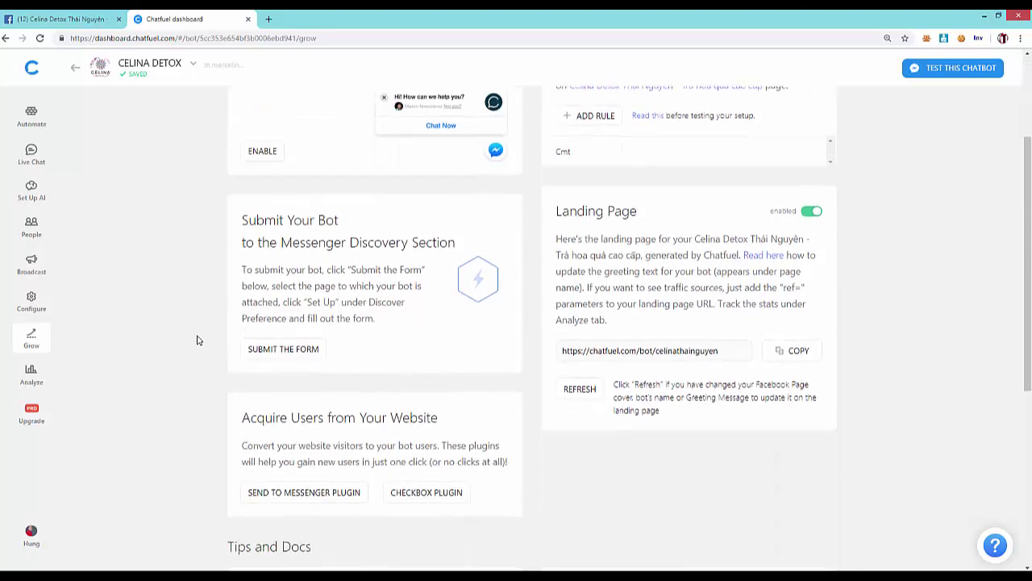
{"action": "scroll", "coordinate": [182, 344], "scroll_direction": "down", "scroll_amount": 3}
{"action": "scroll", "coordinate": [121, 343], "scroll_direction": "up", "scroll_amount": 4}
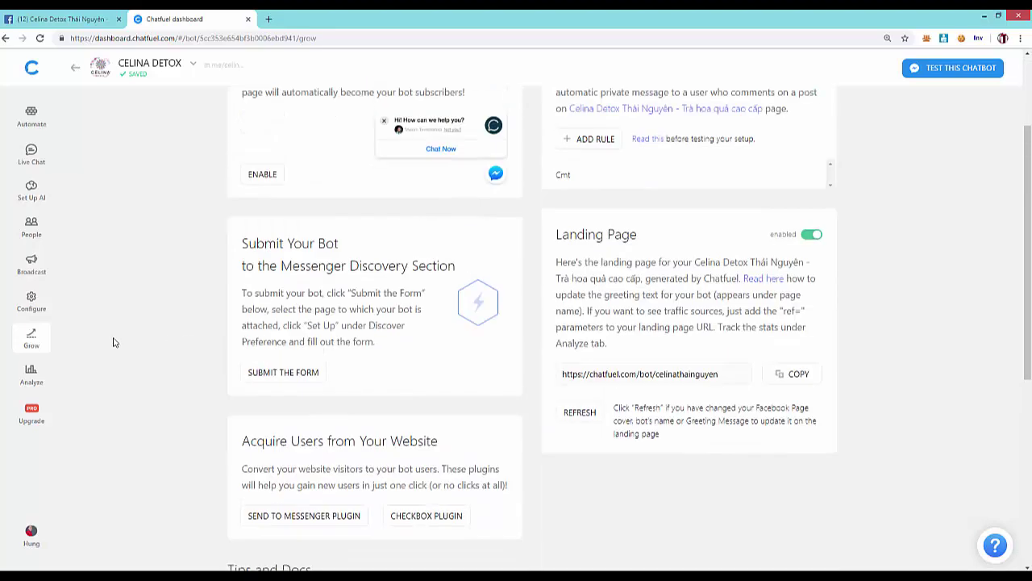
{"action": "scroll", "coordinate": [113, 342], "scroll_direction": "down", "scroll_amount": 4}
{"action": "scroll", "coordinate": [100, 343], "scroll_direction": "up", "scroll_amount": 6}
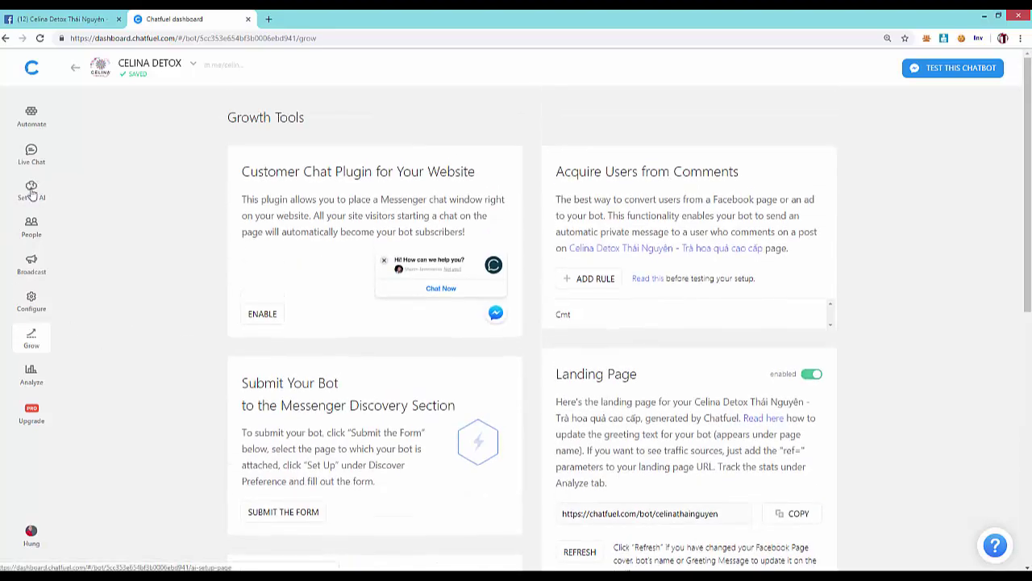
{"action": "left_click", "coordinate": [31, 263]}
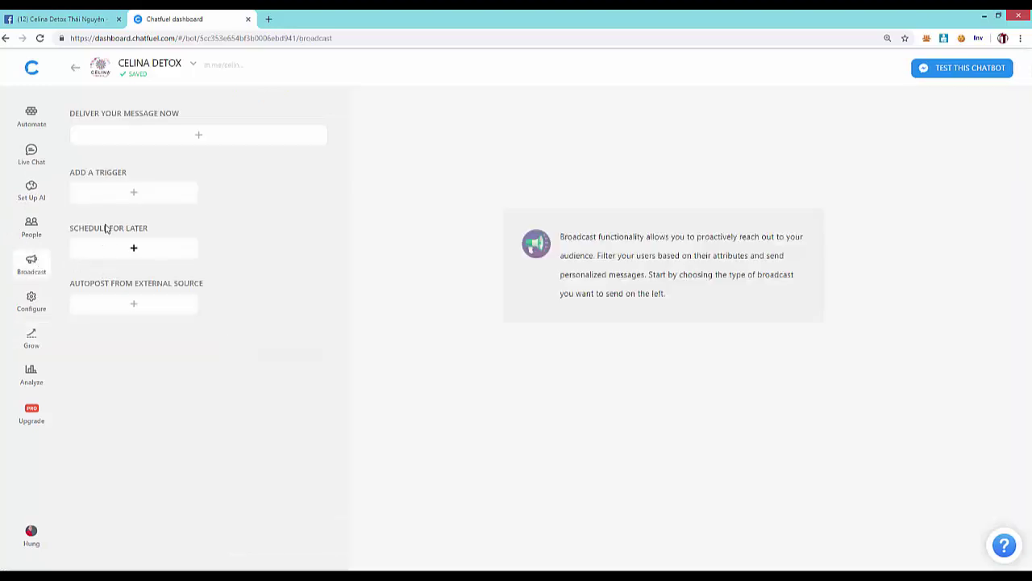
{"action": "left_click", "coordinate": [199, 135]}
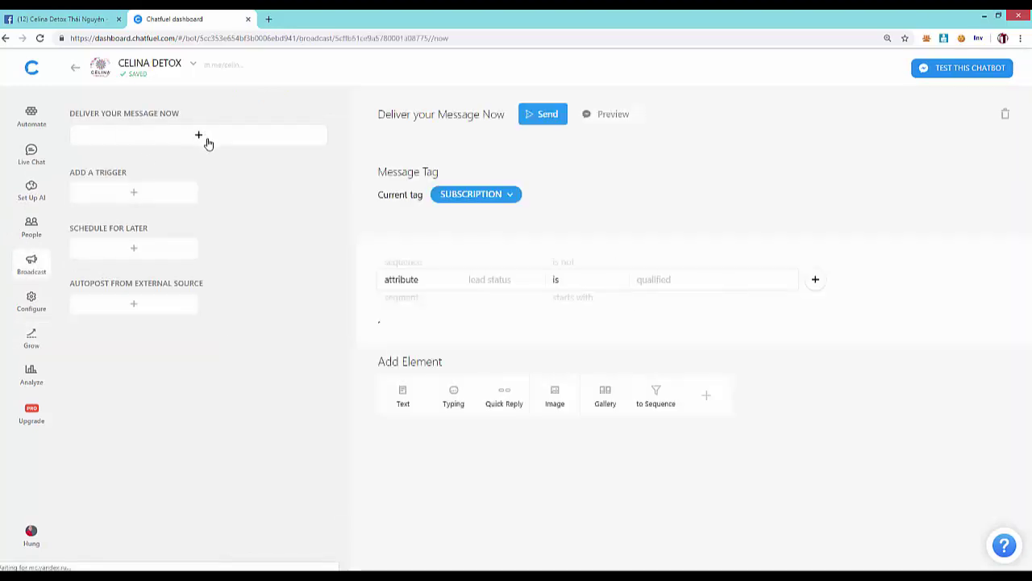
- Choose SUBSCRIPTION in the broadcast's Message Type dialog and confirm the selection
{"action": "left_click", "coordinate": [509, 195]}
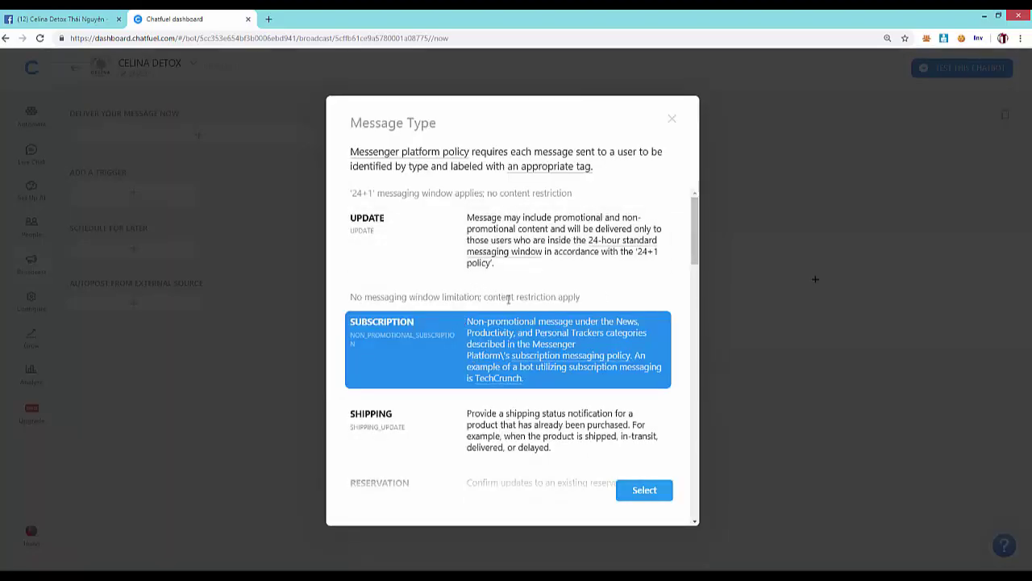
{"action": "scroll", "coordinate": [532, 312], "scroll_direction": "down", "scroll_amount": 2}
{"action": "scroll", "coordinate": [530, 315], "scroll_direction": "down", "scroll_amount": 4}
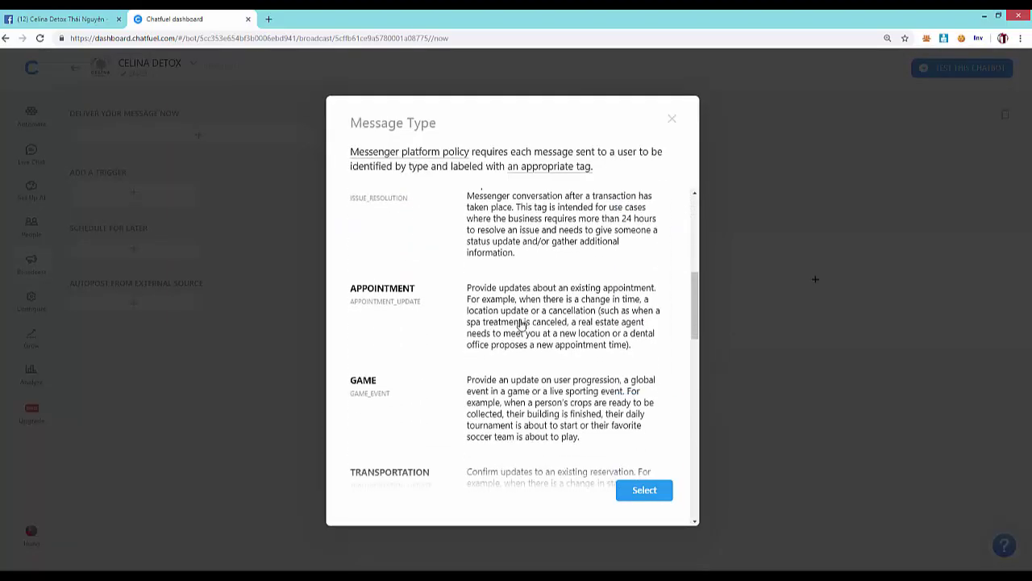
{"action": "scroll", "coordinate": [506, 341], "scroll_direction": "up", "scroll_amount": 6}
{"action": "left_click", "coordinate": [506, 341]}
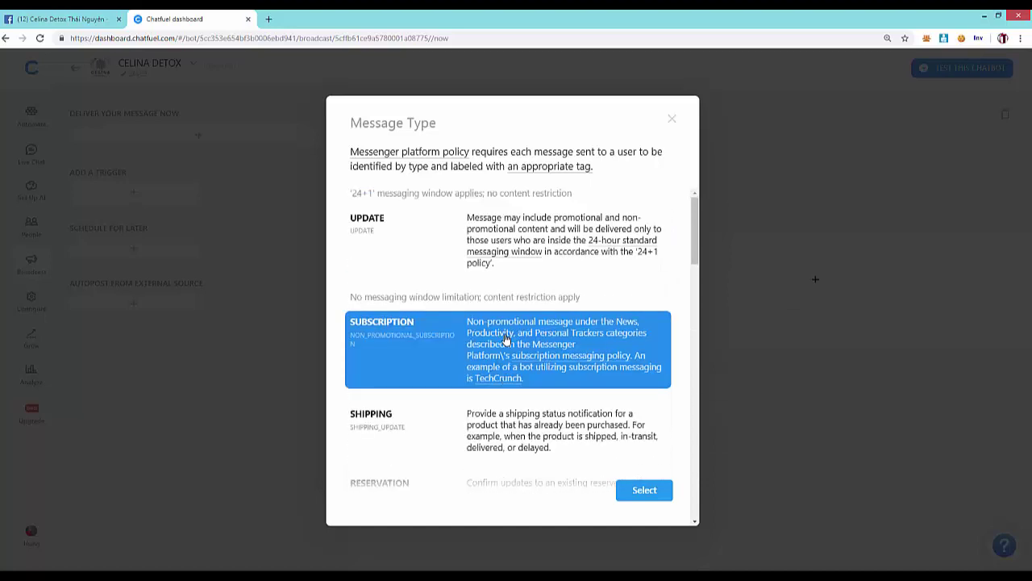
{"action": "scroll", "coordinate": [506, 337], "scroll_direction": "down", "scroll_amount": 1}
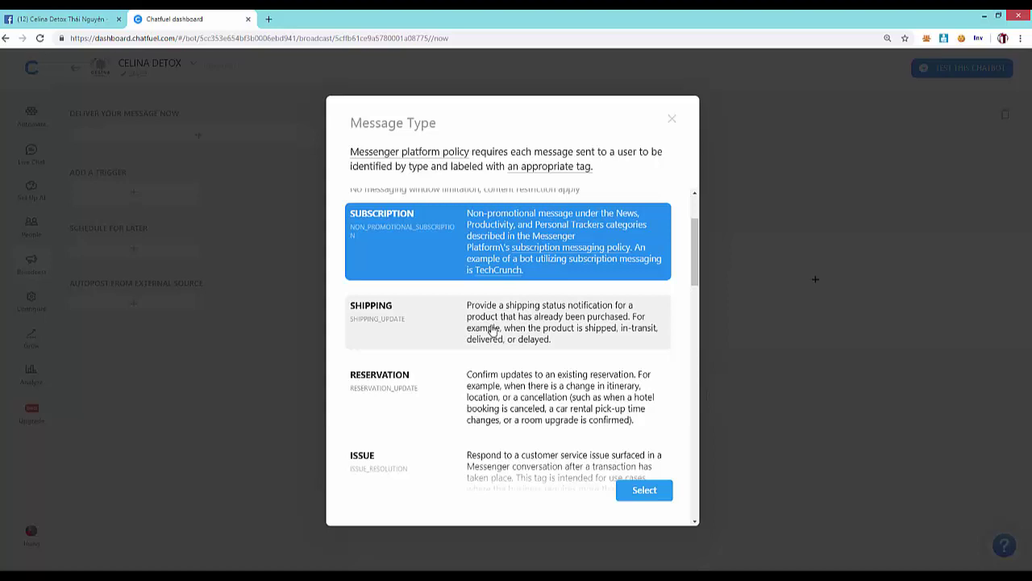
{"action": "scroll", "coordinate": [492, 330], "scroll_direction": "up", "scroll_amount": 2}
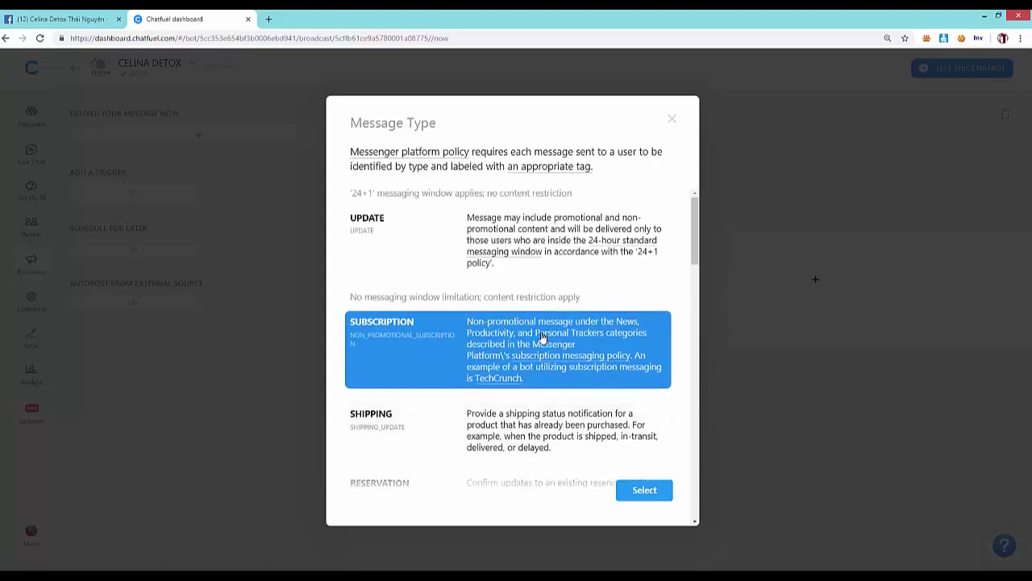
{"action": "scroll", "coordinate": [536, 331], "scroll_direction": "down", "scroll_amount": 1}
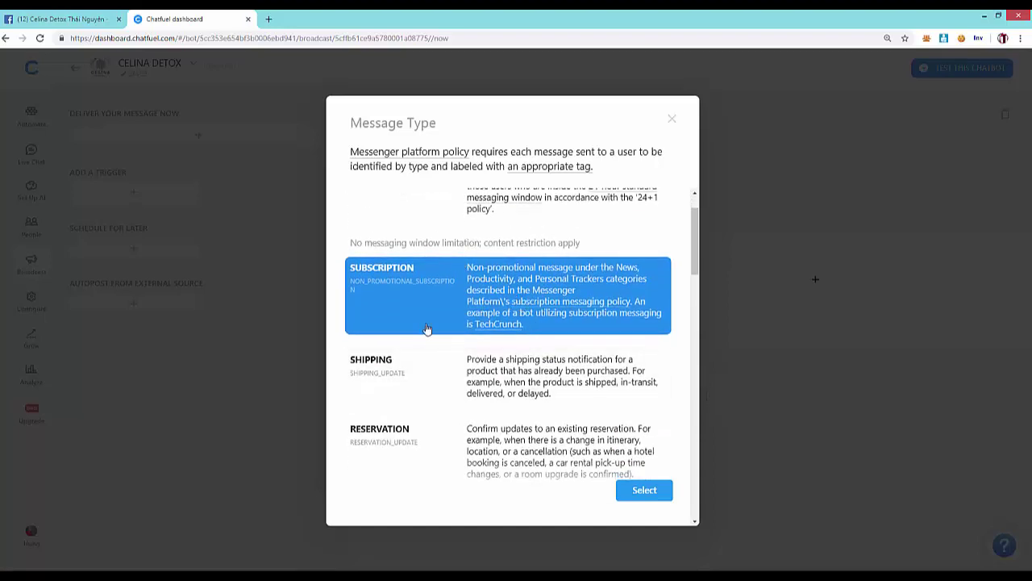
{"action": "scroll", "coordinate": [427, 327], "scroll_direction": "down", "scroll_amount": 4}
{"action": "scroll", "coordinate": [459, 354], "scroll_direction": "up", "scroll_amount": 5}
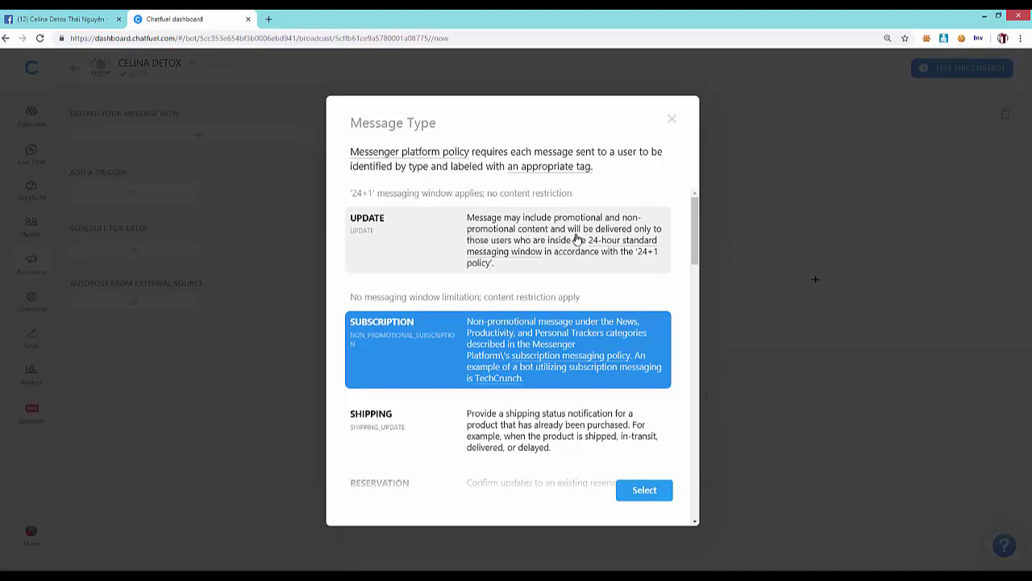
{"action": "scroll", "coordinate": [567, 287], "scroll_direction": "down", "scroll_amount": 2}
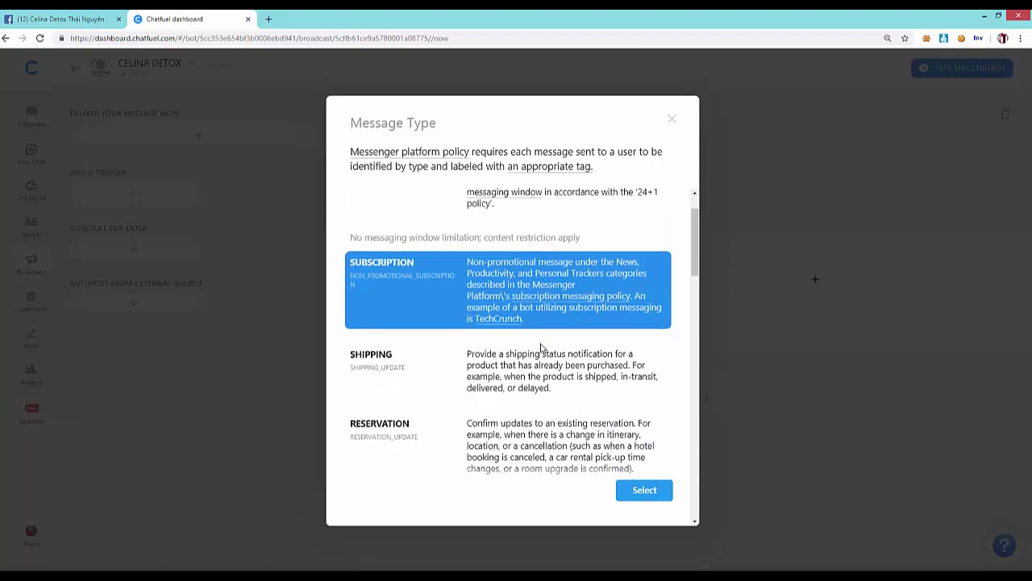
{"action": "scroll", "coordinate": [567, 286], "scroll_direction": "up", "scroll_amount": 1}
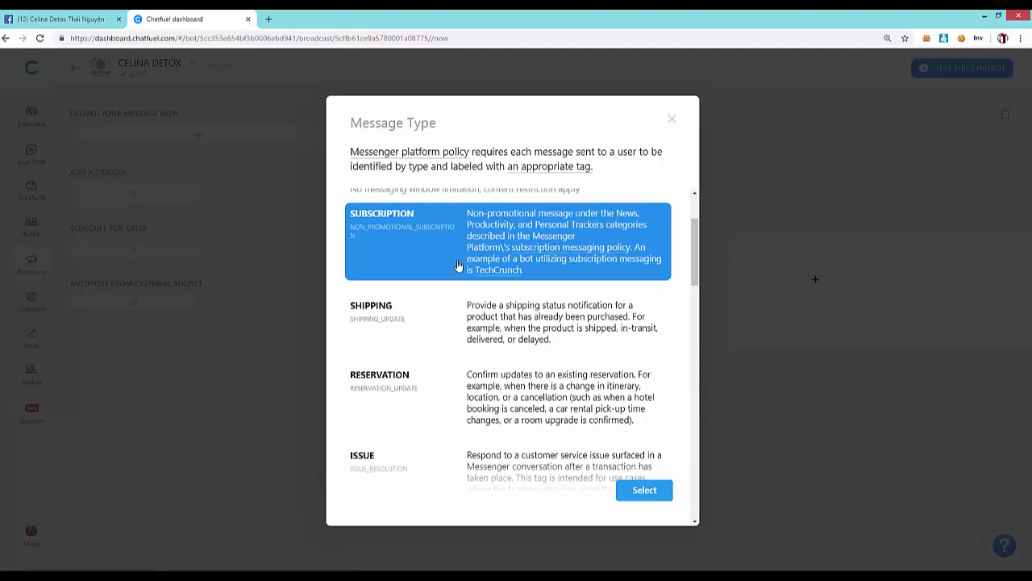
{"action": "scroll", "coordinate": [564, 339], "scroll_direction": "down", "scroll_amount": 2}
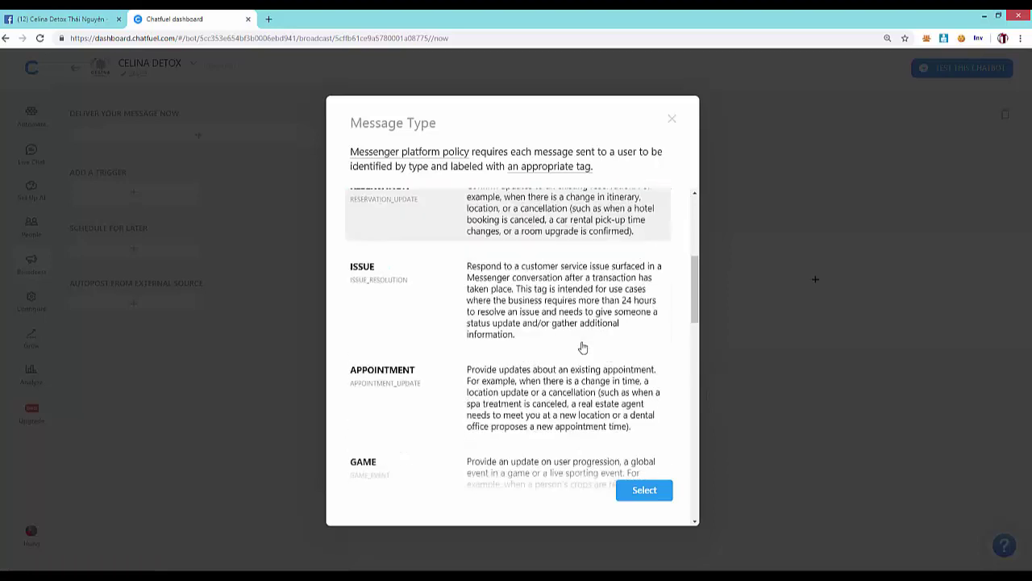
{"action": "scroll", "coordinate": [577, 343], "scroll_direction": "up", "scroll_amount": 3}
{"action": "scroll", "coordinate": [460, 290], "scroll_direction": "up", "scroll_amount": 1}
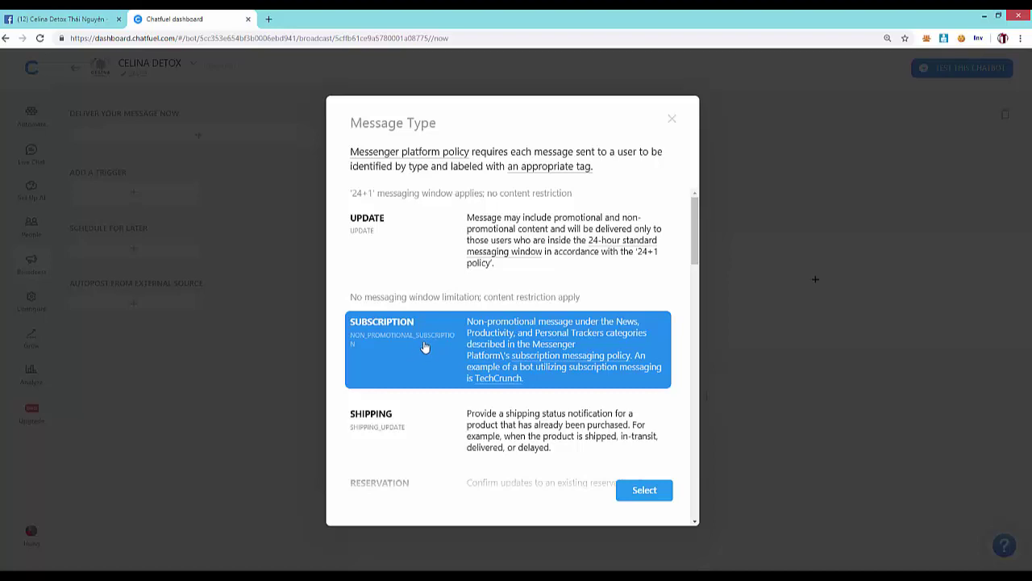
{"action": "left_click", "coordinate": [644, 490]}
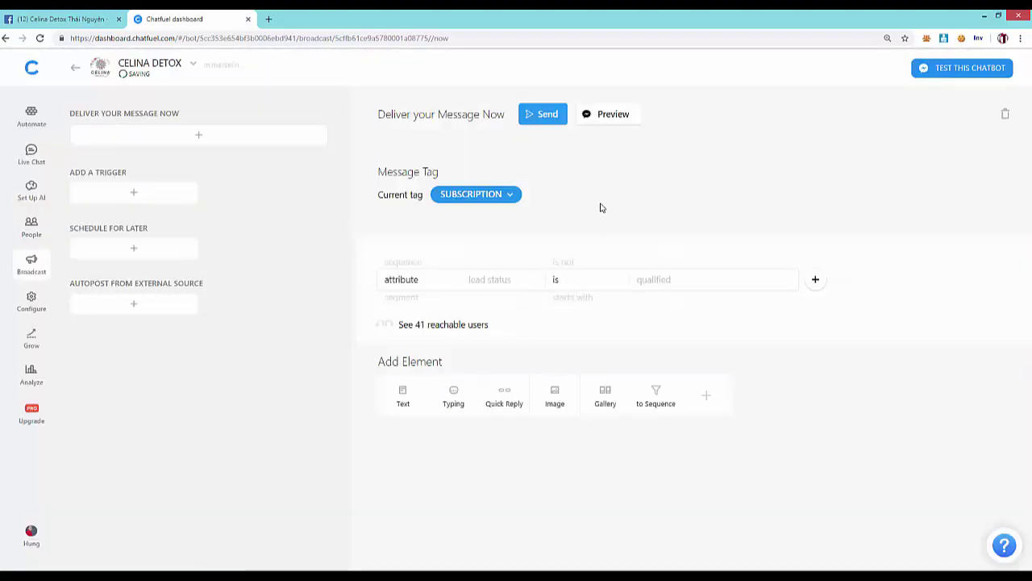
- Switch the audience filter attribute to custom attributes, dropping reachable users to 0
{"action": "left_click", "coordinate": [523, 280]}
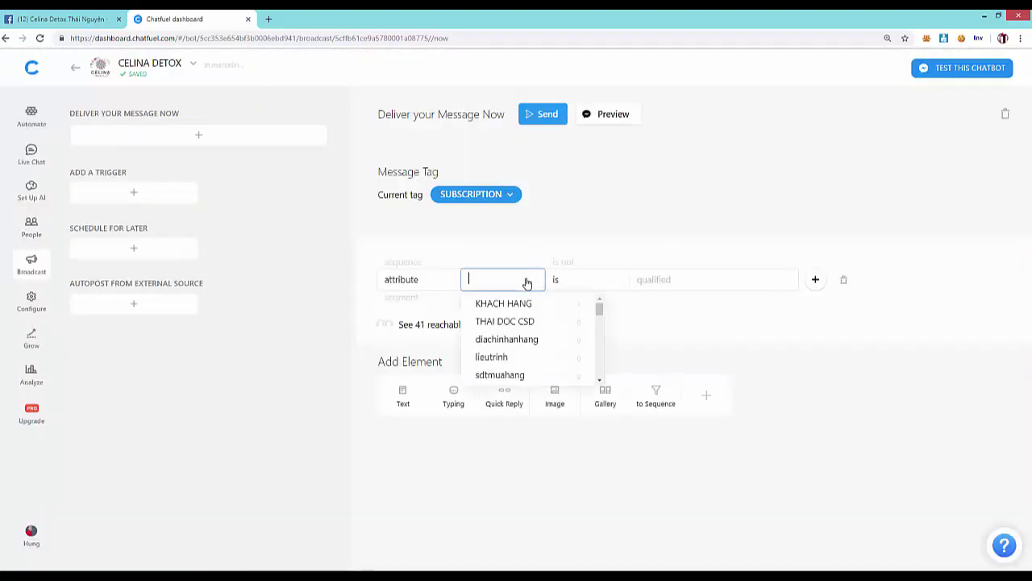
{"action": "scroll", "coordinate": [570, 321], "scroll_direction": "down", "scroll_amount": 10}
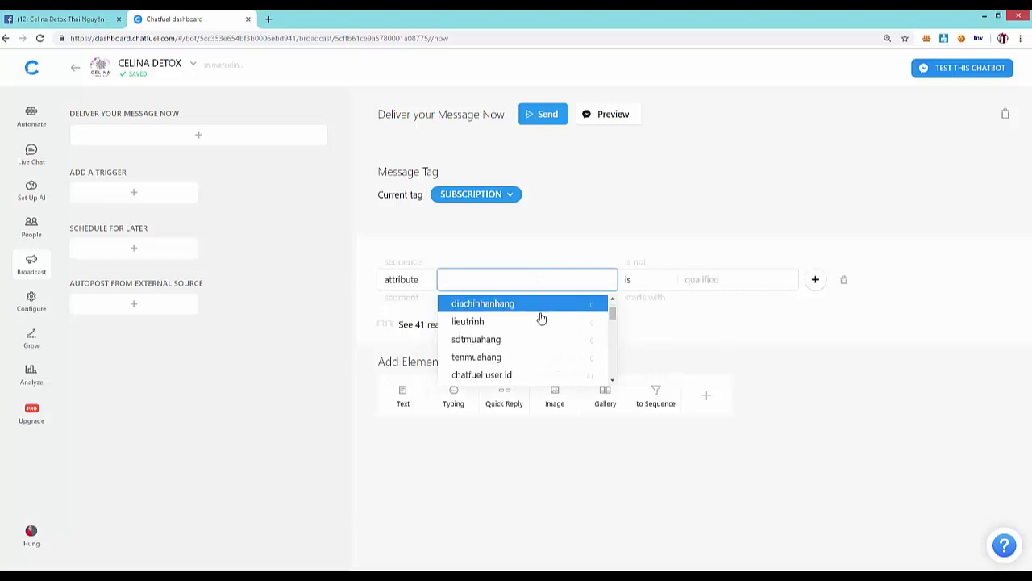
{"action": "scroll", "coordinate": [537, 356], "scroll_direction": "up", "scroll_amount": 4}
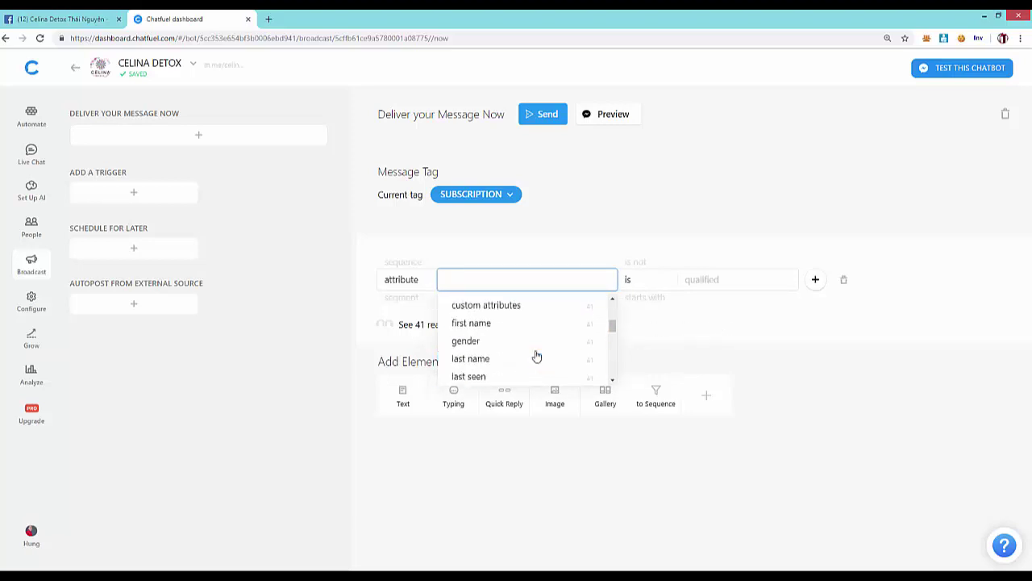
{"action": "scroll", "coordinate": [536, 355], "scroll_direction": "down", "scroll_amount": 3}
{"action": "scroll", "coordinate": [537, 356], "scroll_direction": "down", "scroll_amount": 3}
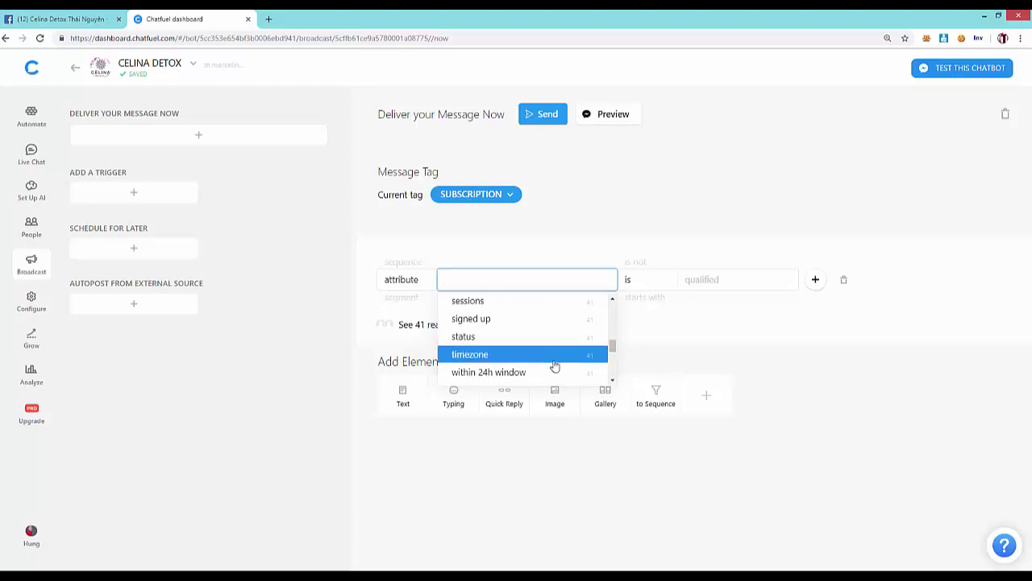
{"action": "scroll", "coordinate": [553, 364], "scroll_direction": "up", "scroll_amount": 3}
{"action": "scroll", "coordinate": [524, 364], "scroll_direction": "up", "scroll_amount": 5}
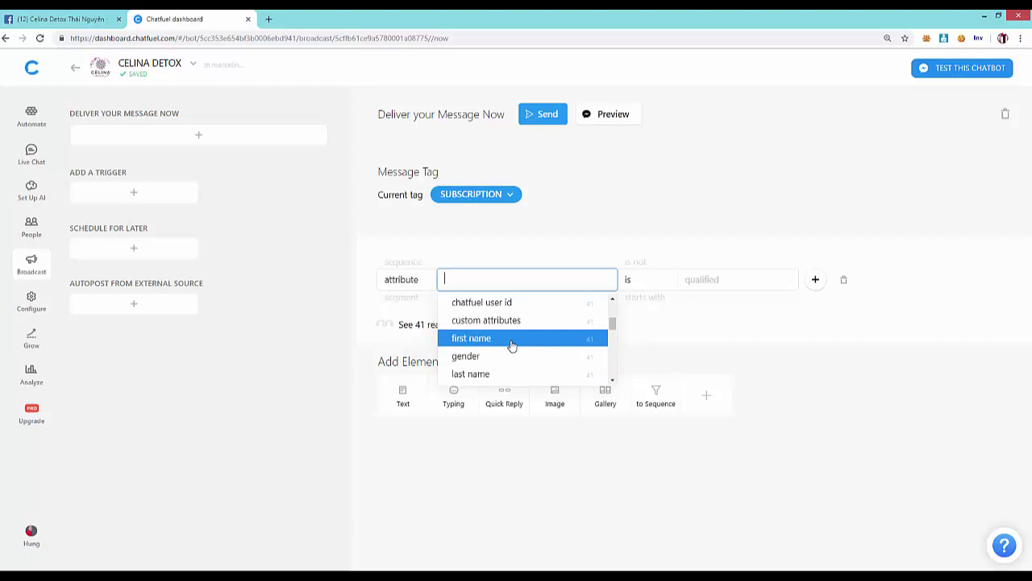
{"action": "scroll", "coordinate": [511, 345], "scroll_direction": "up", "scroll_amount": 4}
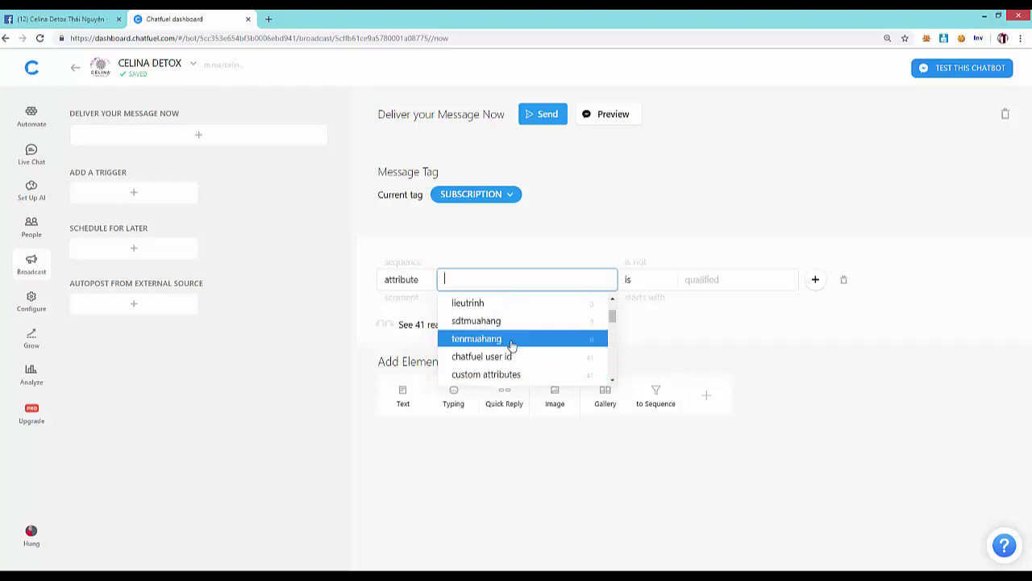
{"action": "scroll", "coordinate": [512, 346], "scroll_direction": "down", "scroll_amount": 2}
{"action": "scroll", "coordinate": [512, 345], "scroll_direction": "up", "scroll_amount": 1}
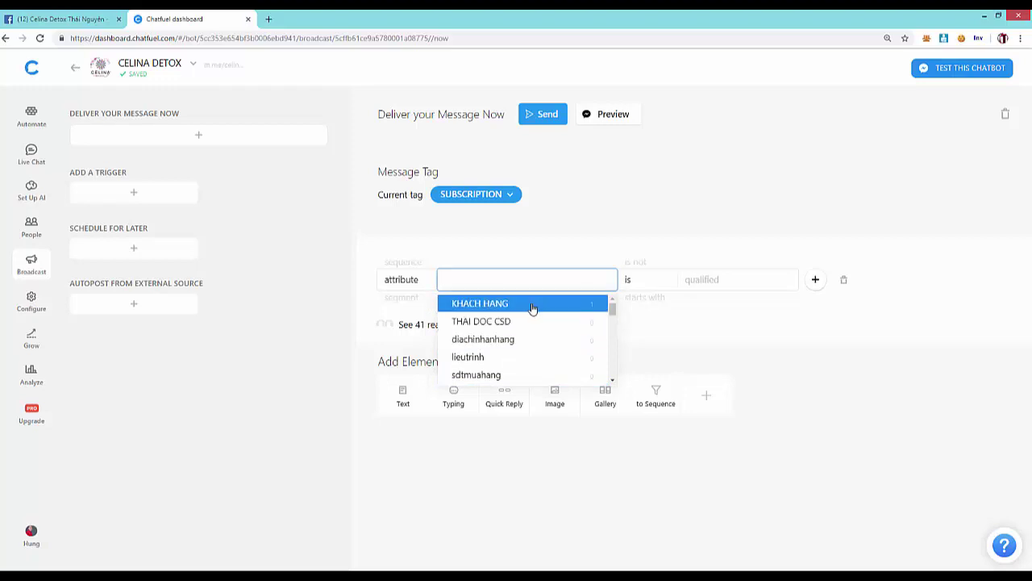
{"action": "scroll", "coordinate": [532, 309], "scroll_direction": "down", "scroll_amount": 2}
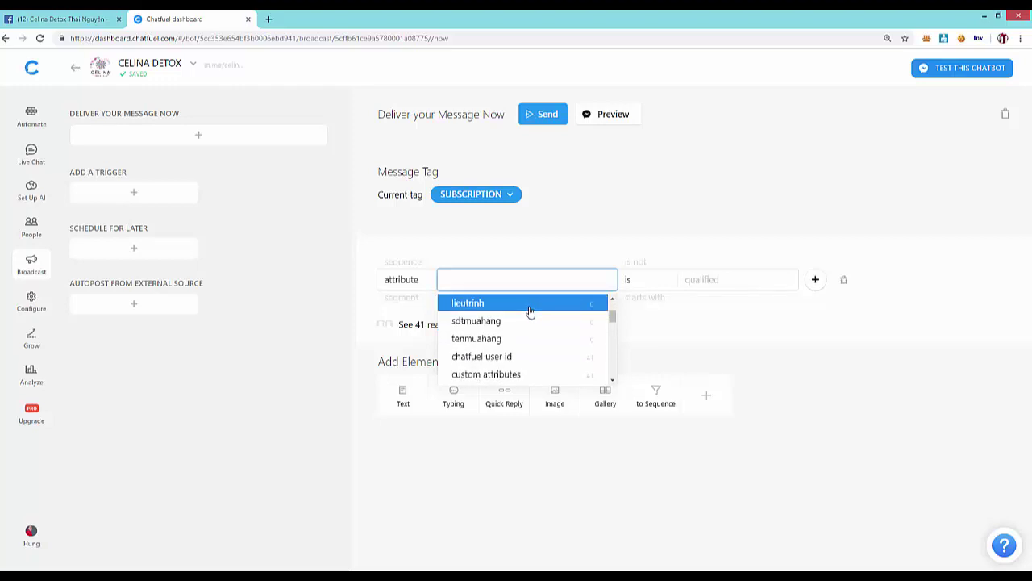
{"action": "scroll", "coordinate": [519, 323], "scroll_direction": "down", "scroll_amount": 2}
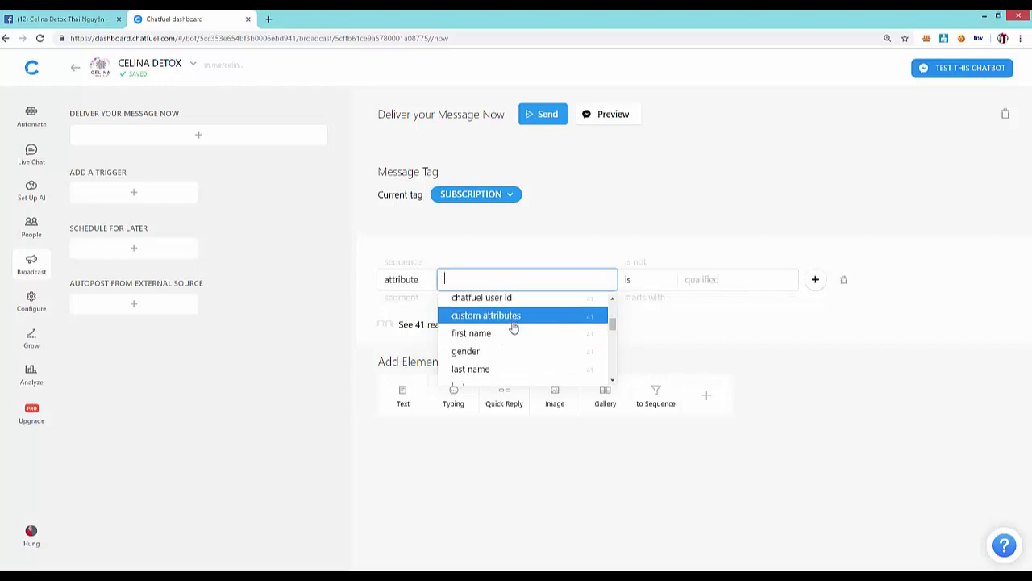
{"action": "scroll", "coordinate": [513, 326], "scroll_direction": "down", "scroll_amount": 4}
{"action": "scroll", "coordinate": [513, 328], "scroll_direction": "down", "scroll_amount": 3}
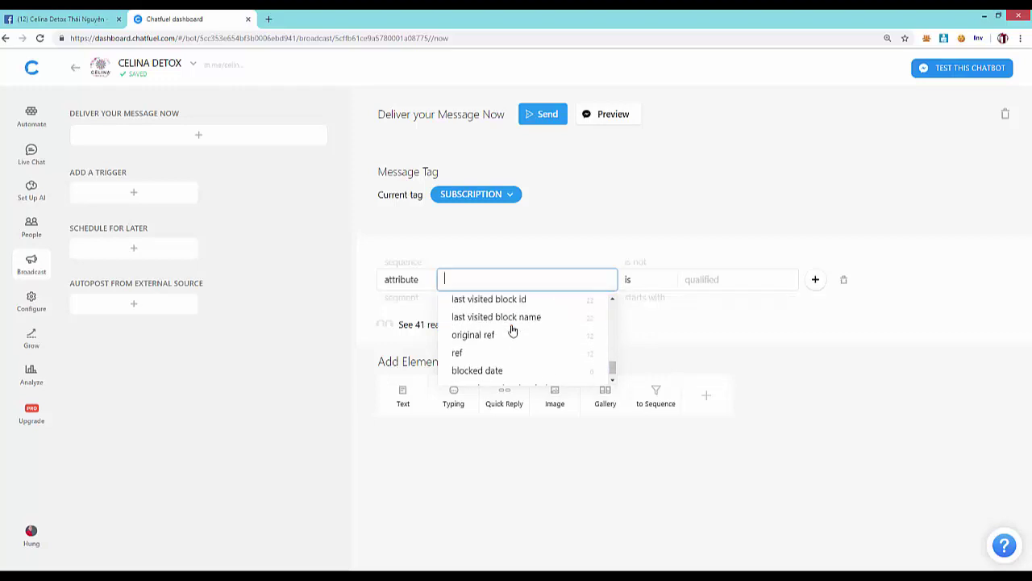
{"action": "scroll", "coordinate": [513, 332], "scroll_direction": "down", "scroll_amount": 1}
{"action": "scroll", "coordinate": [514, 331], "scroll_direction": "up", "scroll_amount": 4}
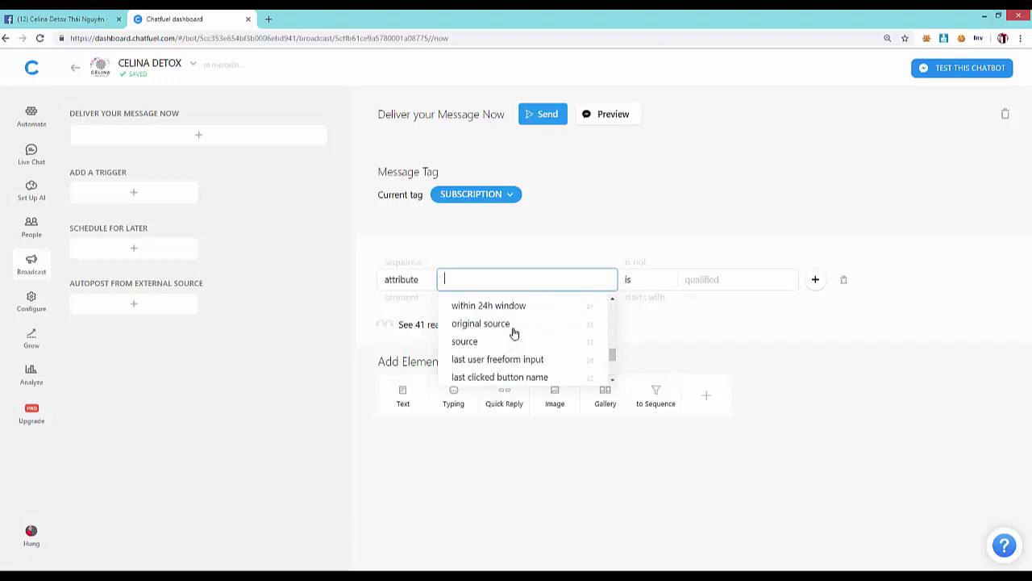
{"action": "scroll", "coordinate": [519, 319], "scroll_direction": "up", "scroll_amount": 1}
{"action": "scroll", "coordinate": [521, 319], "scroll_direction": "up", "scroll_amount": 2}
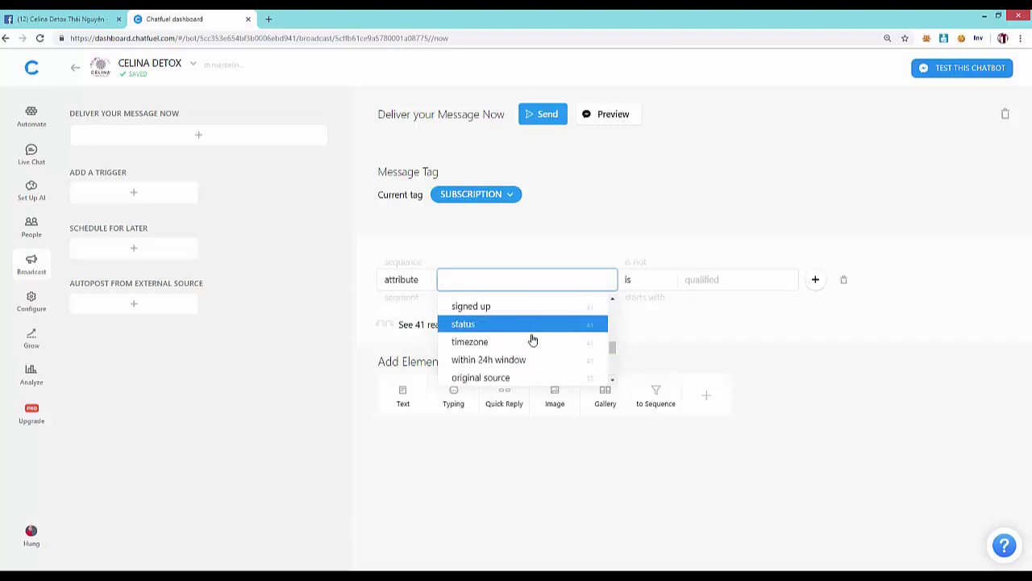
{"action": "scroll", "coordinate": [527, 323], "scroll_direction": "up", "scroll_amount": 3}
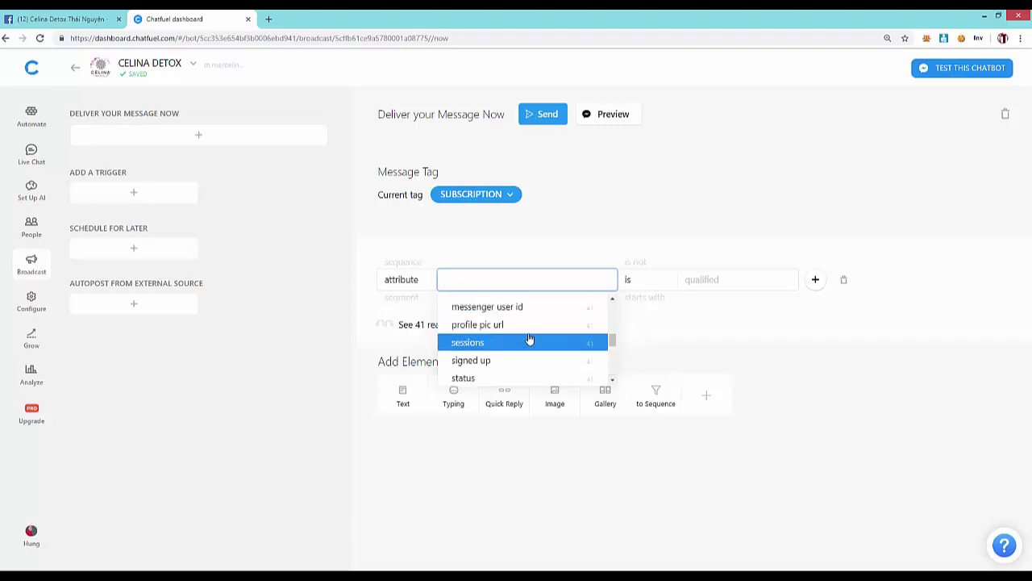
{"action": "scroll", "coordinate": [527, 343], "scroll_direction": "up", "scroll_amount": 3}
{"action": "left_click", "coordinate": [533, 313]}
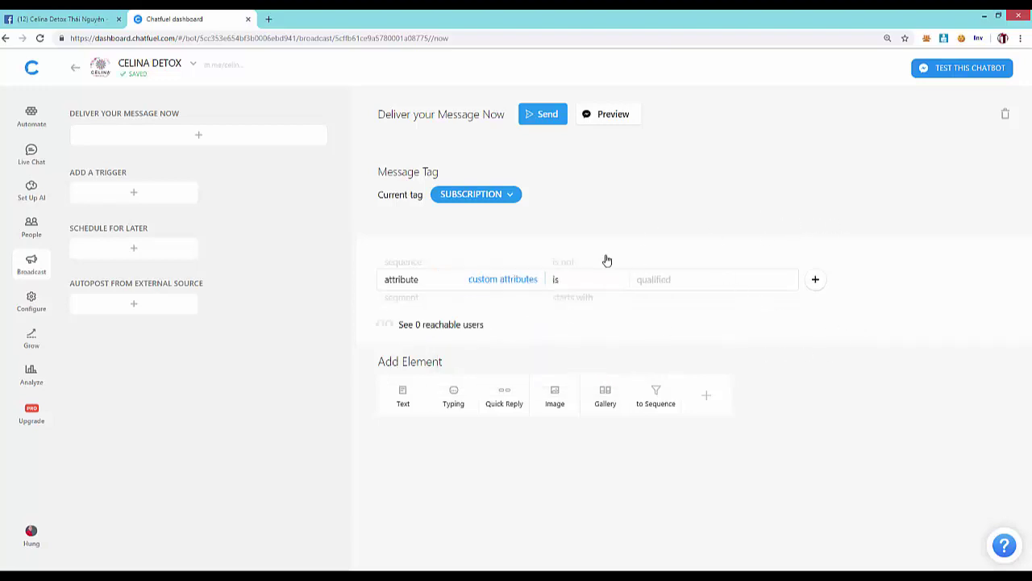
- Set the filter value to 0, then change the filter attribute to chatfuel user id
{"action": "left_click", "coordinate": [692, 286]}
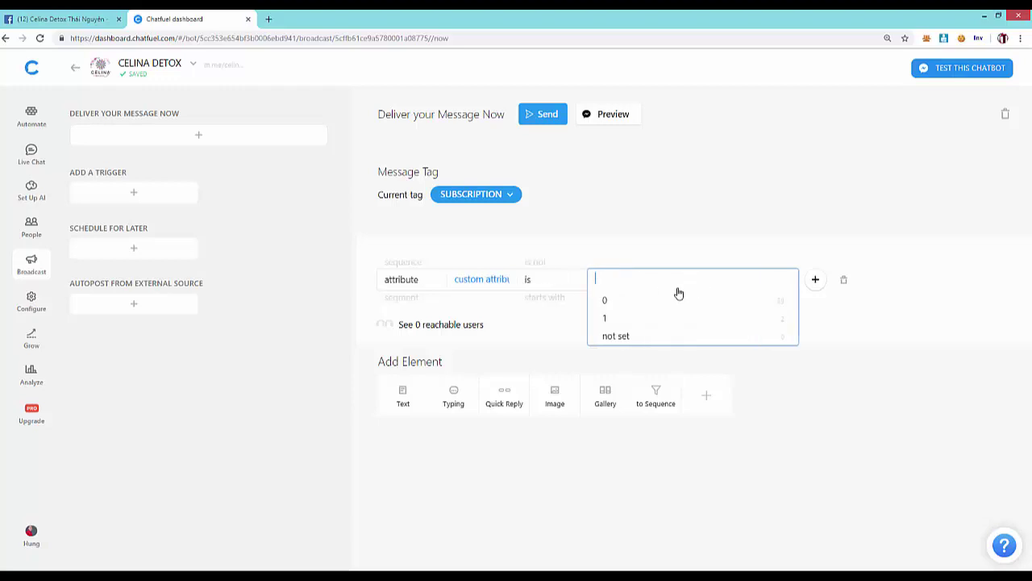
{"action": "left_click", "coordinate": [636, 300]}
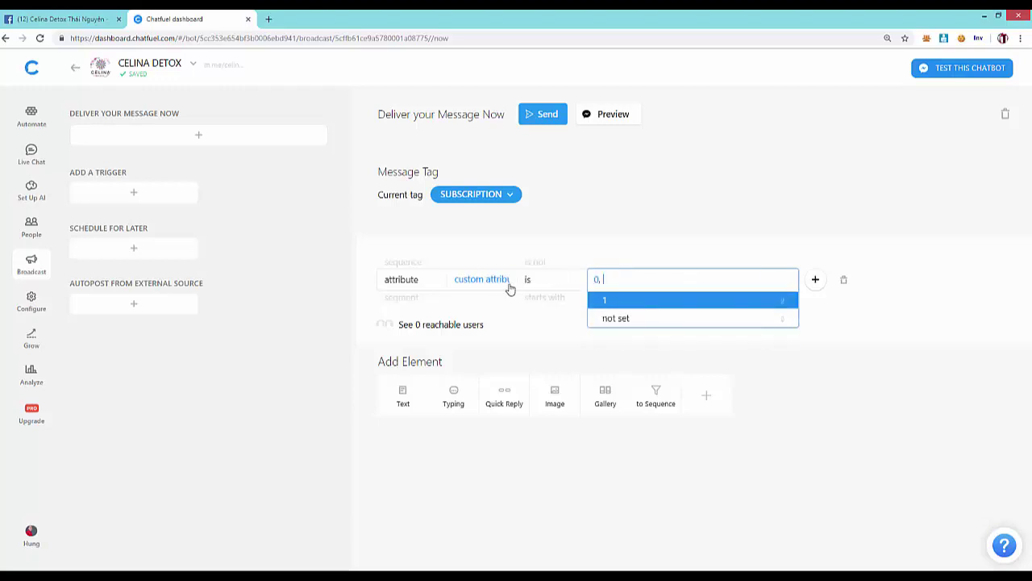
{"action": "left_click", "coordinate": [496, 284]}
{"action": "scroll", "coordinate": [507, 322], "scroll_direction": "down", "scroll_amount": 3}
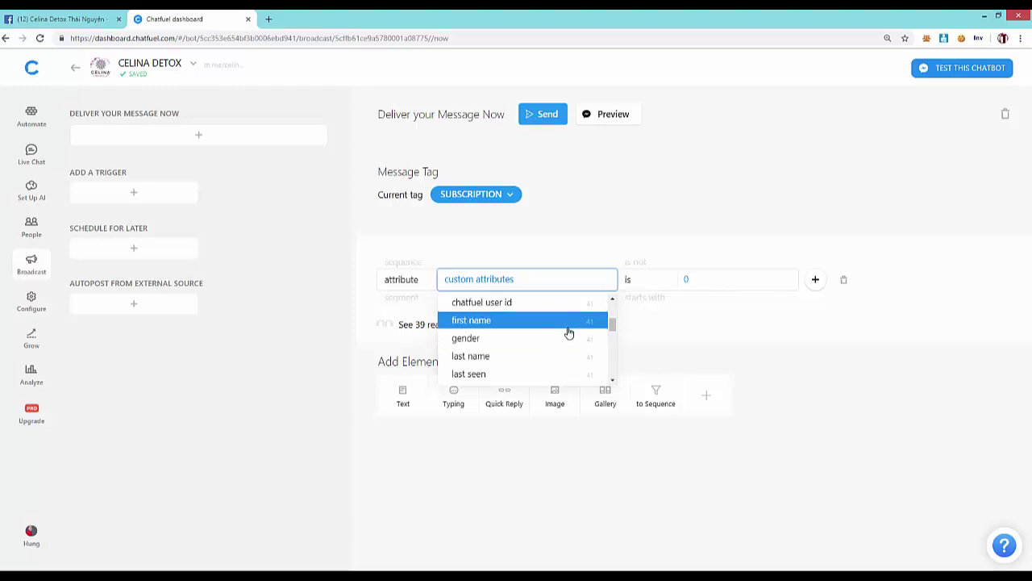
{"action": "left_click", "coordinate": [579, 305]}
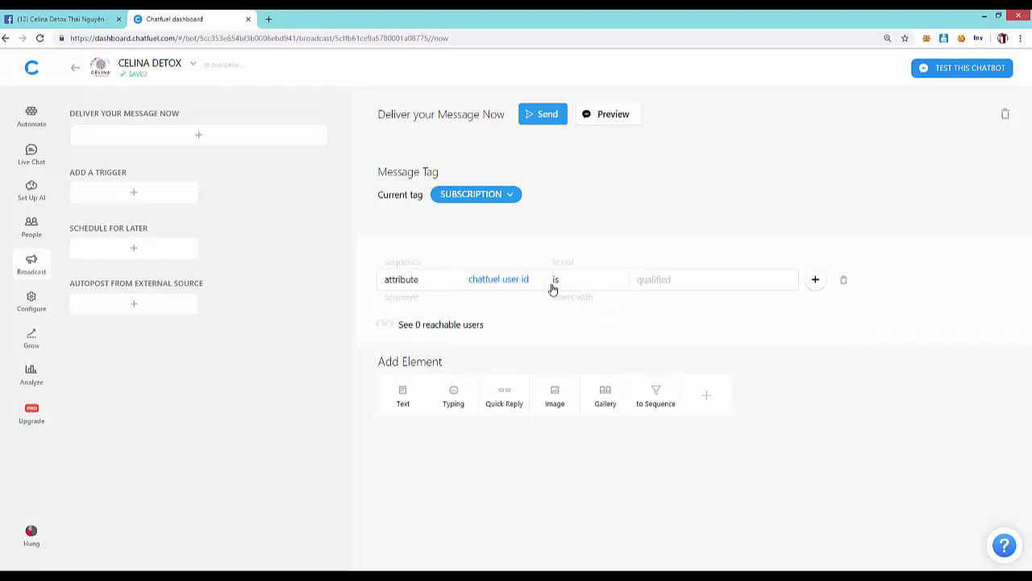
- Replace chatfuel user id with gender as the audience filter attribute
{"action": "left_click", "coordinate": [512, 282]}
{"action": "scroll", "coordinate": [516, 357], "scroll_direction": "down", "scroll_amount": 3}
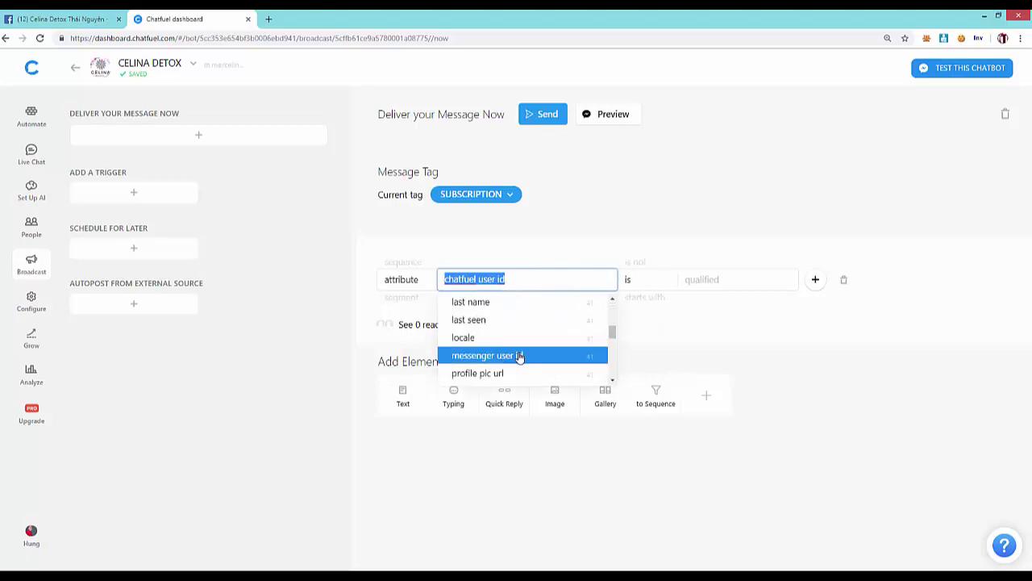
{"action": "scroll", "coordinate": [522, 357], "scroll_direction": "down", "scroll_amount": 2}
{"action": "scroll", "coordinate": [525, 357], "scroll_direction": "down", "scroll_amount": 1}
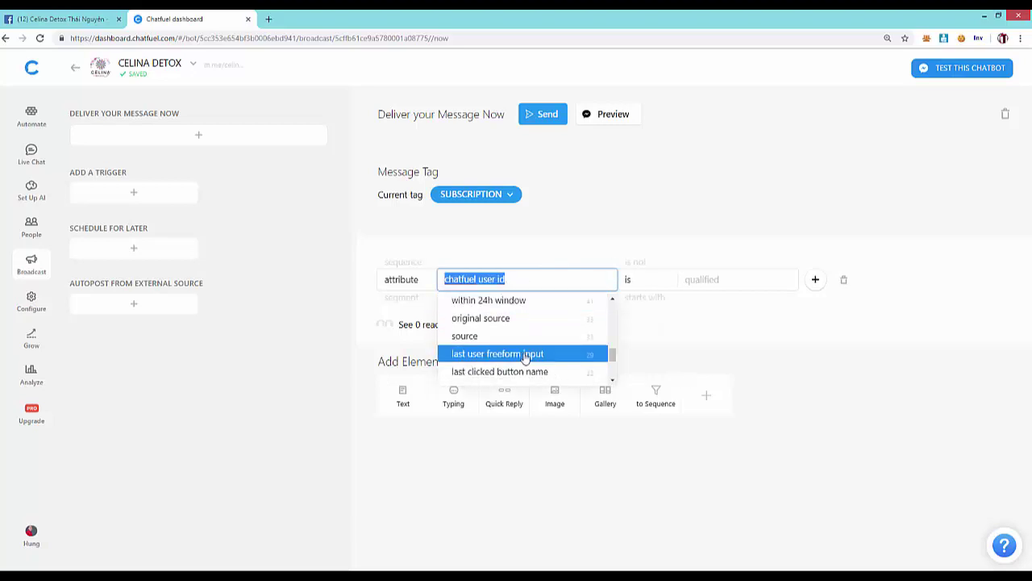
{"action": "scroll", "coordinate": [524, 357], "scroll_direction": "down", "scroll_amount": 2}
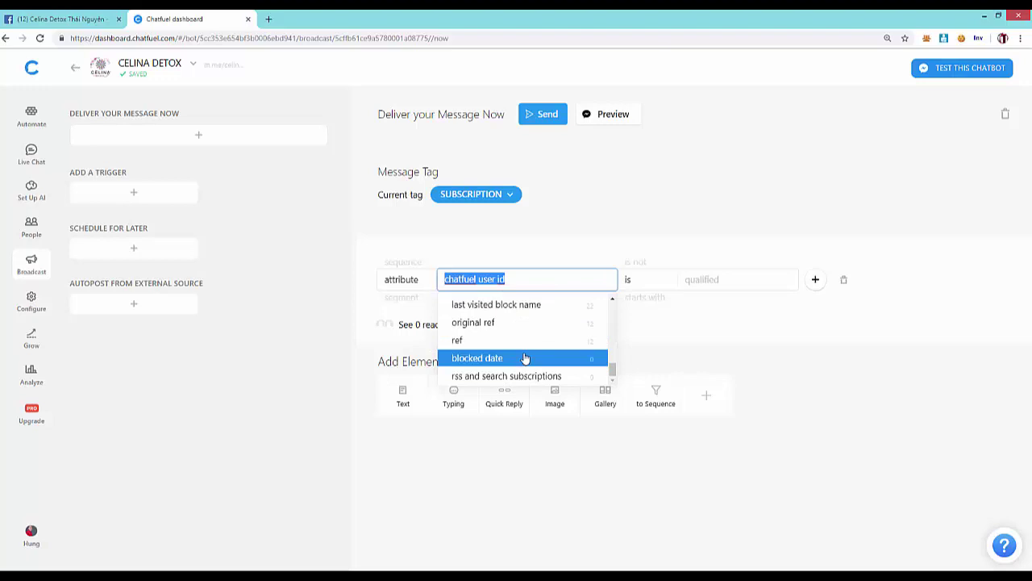
{"action": "scroll", "coordinate": [524, 357], "scroll_direction": "up", "scroll_amount": 1}
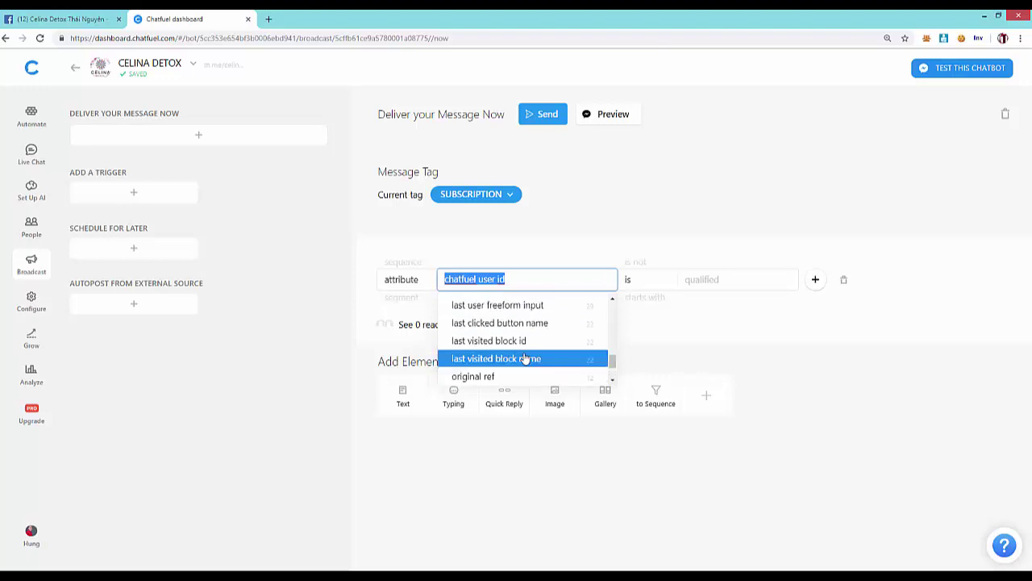
{"action": "scroll", "coordinate": [524, 359], "scroll_direction": "up", "scroll_amount": 4}
{"action": "scroll", "coordinate": [524, 357], "scroll_direction": "up", "scroll_amount": 5}
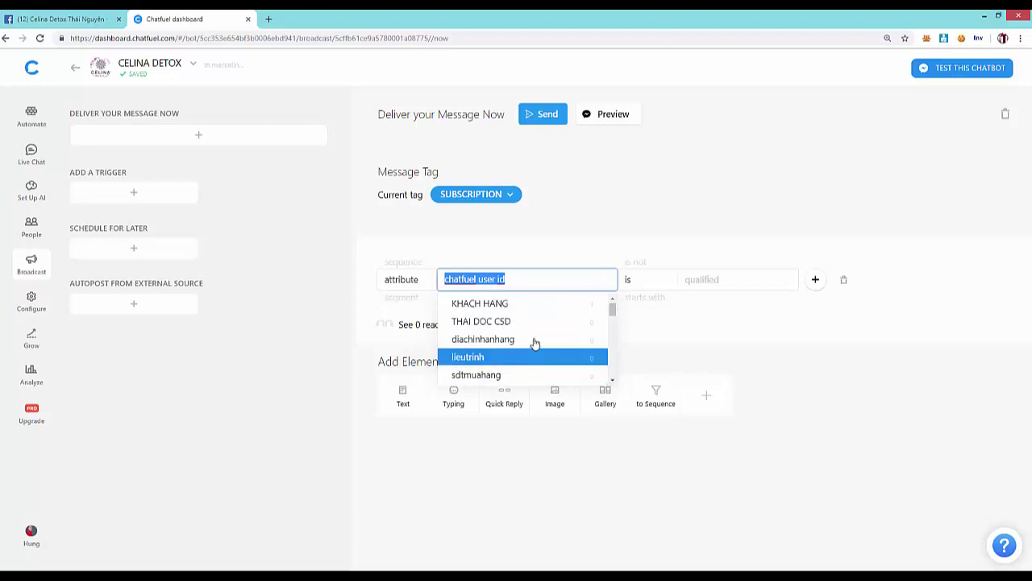
{"action": "scroll", "coordinate": [536, 335], "scroll_direction": "down", "scroll_amount": 3}
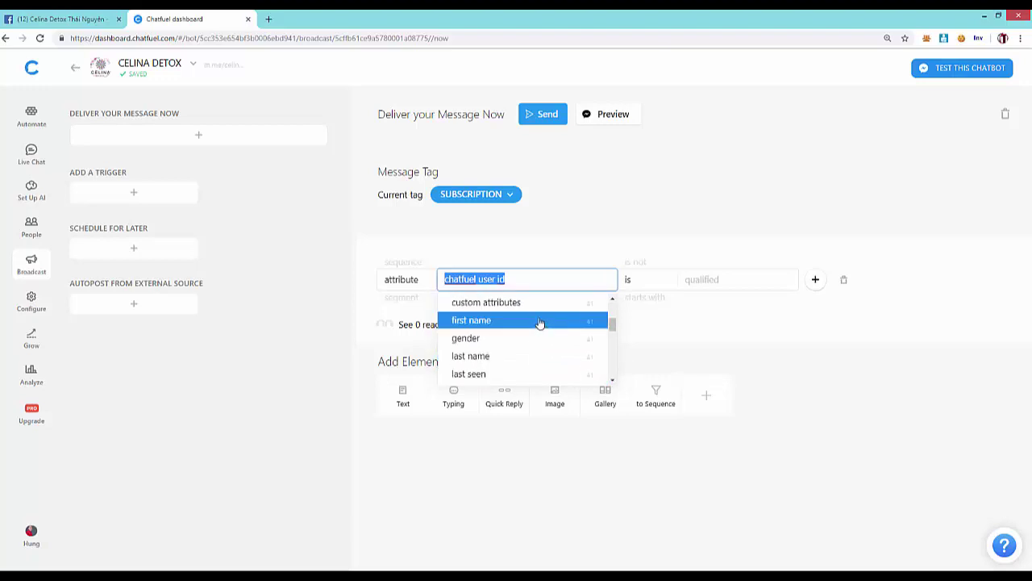
{"action": "scroll", "coordinate": [524, 332], "scroll_direction": "down", "scroll_amount": 3}
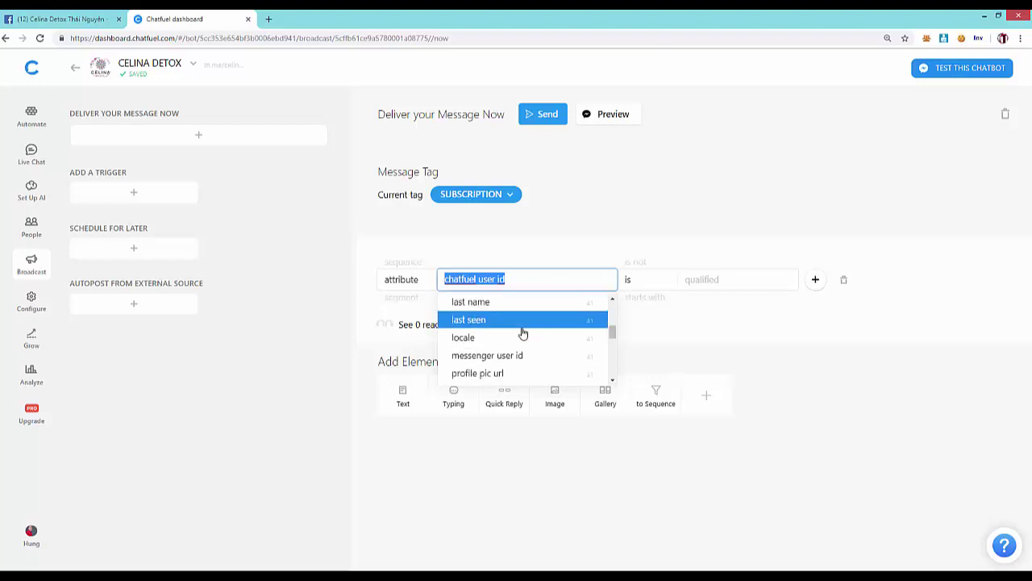
{"action": "scroll", "coordinate": [523, 332], "scroll_direction": "down", "scroll_amount": 1}
{"action": "scroll", "coordinate": [523, 333], "scroll_direction": "up", "scroll_amount": 1}
{"action": "scroll", "coordinate": [522, 332], "scroll_direction": "down", "scroll_amount": 2}
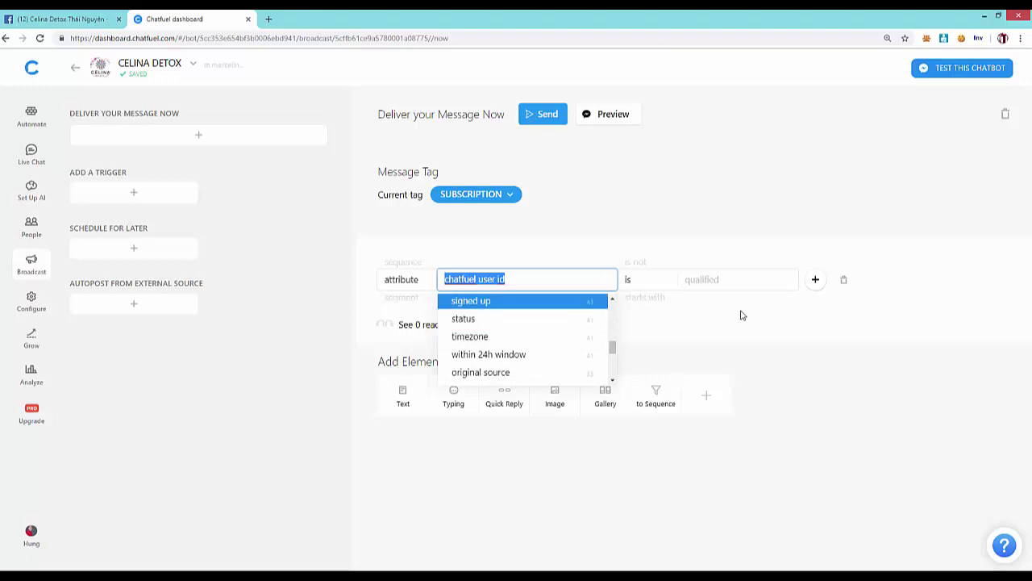
{"action": "left_click", "coordinate": [786, 339]}
{"action": "left_click", "coordinate": [513, 280]}
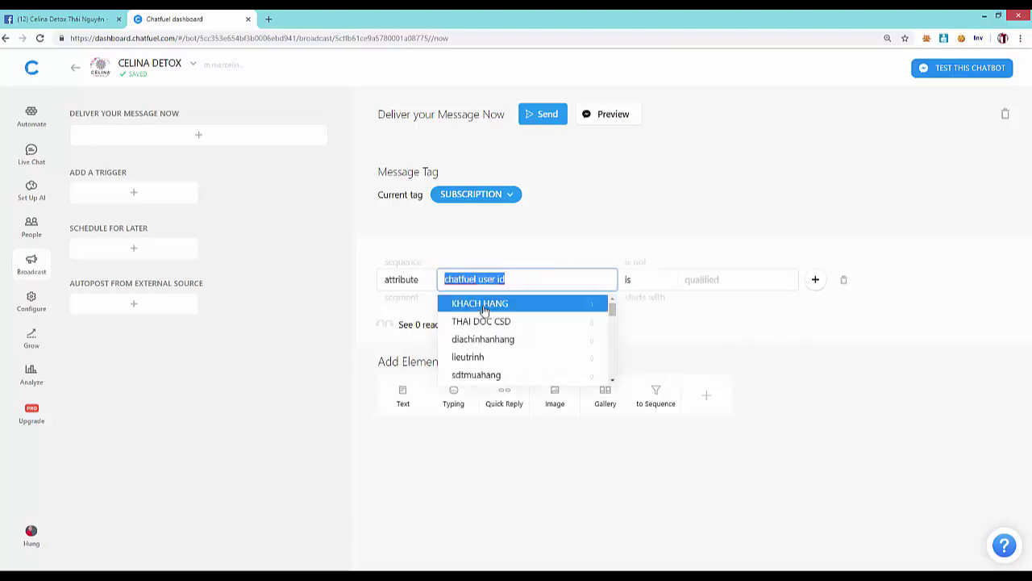
{"action": "scroll", "coordinate": [528, 331], "scroll_direction": "down", "scroll_amount": 3}
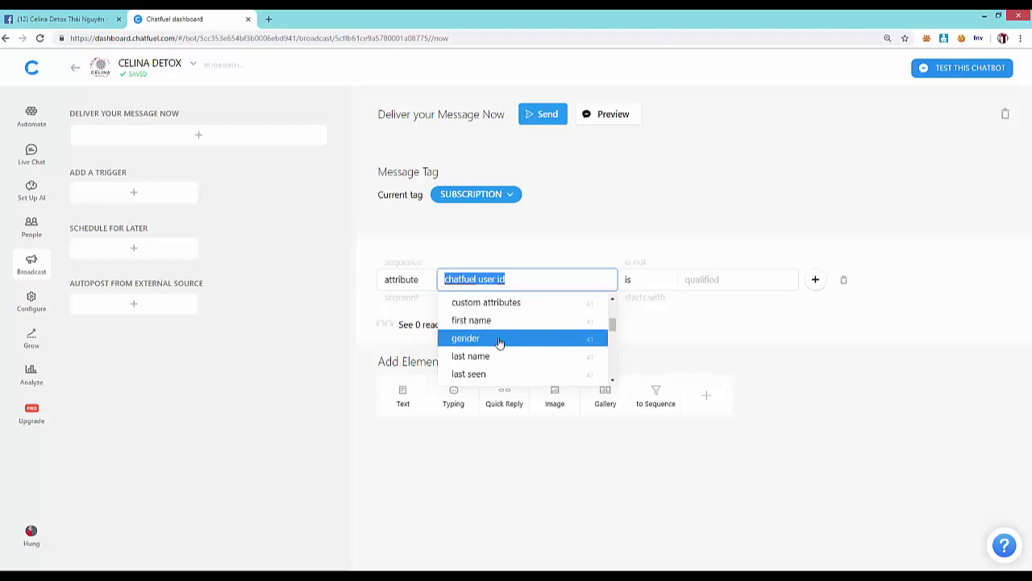
{"action": "left_click", "coordinate": [498, 338]}
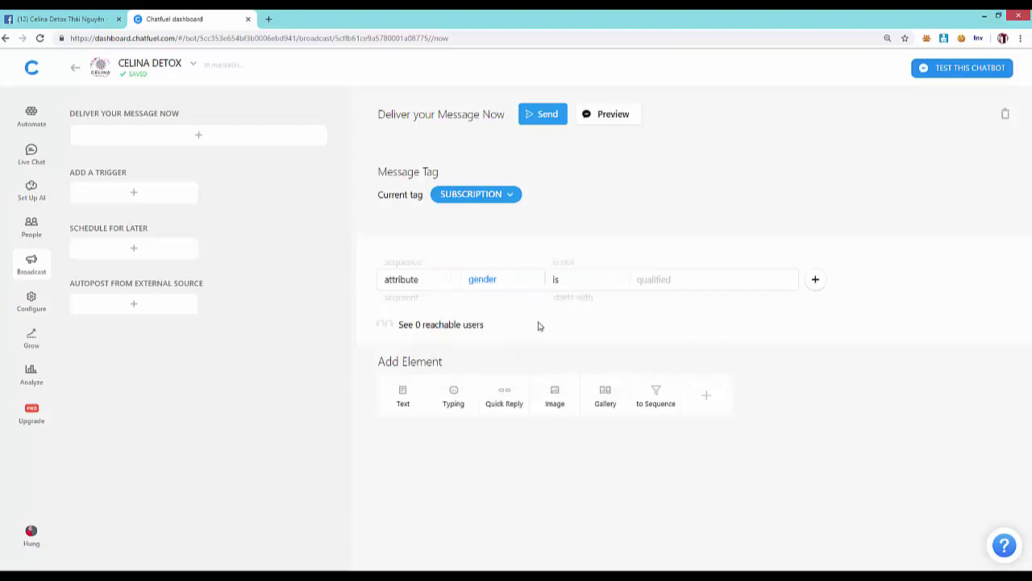
- Set the gender filter value to female, giving 30 reachable users
{"action": "left_click", "coordinate": [687, 284]}
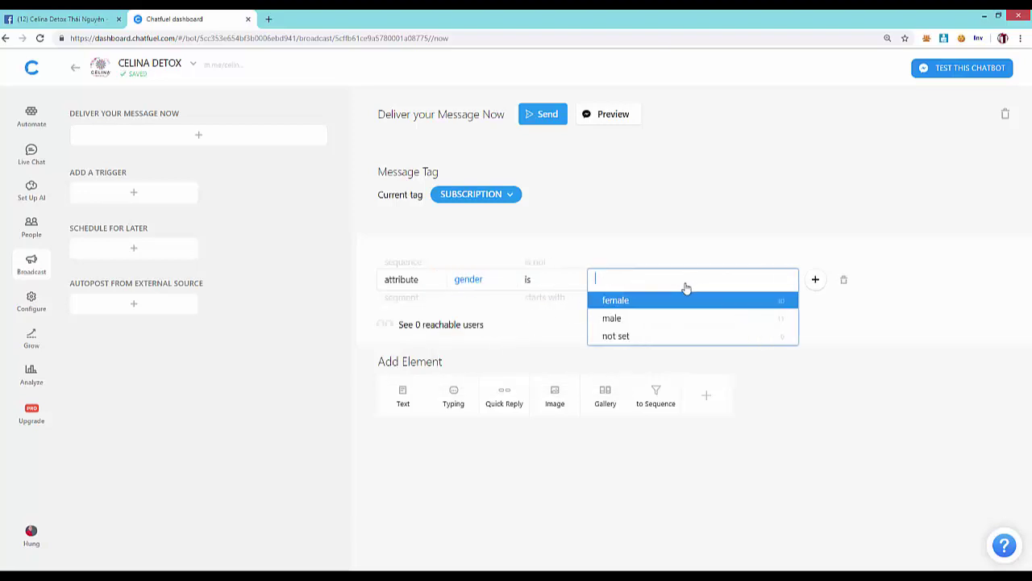
{"action": "left_click", "coordinate": [645, 302]}
{"action": "left_click", "coordinate": [867, 360]}
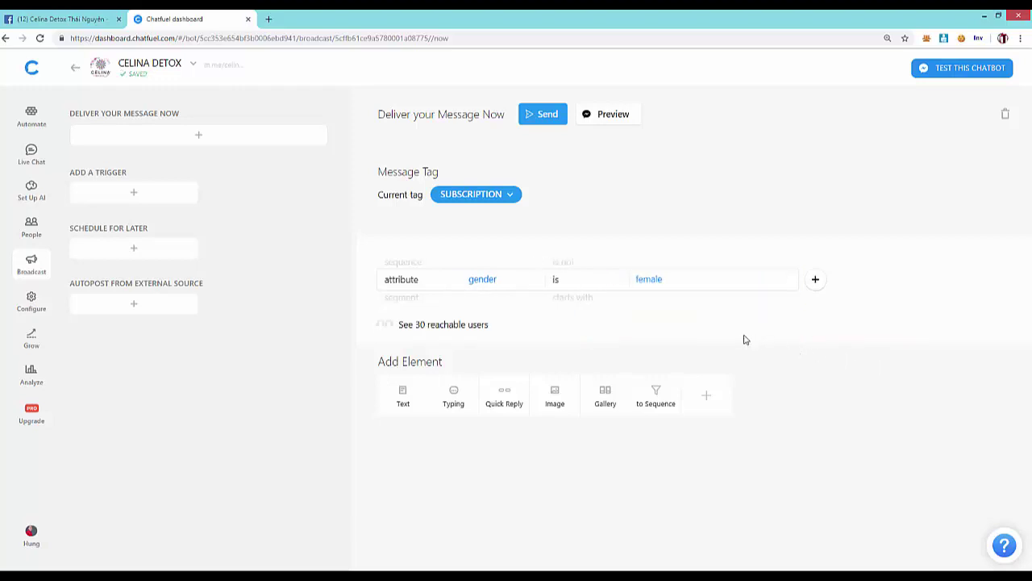
{"action": "left_click", "coordinate": [709, 288]}
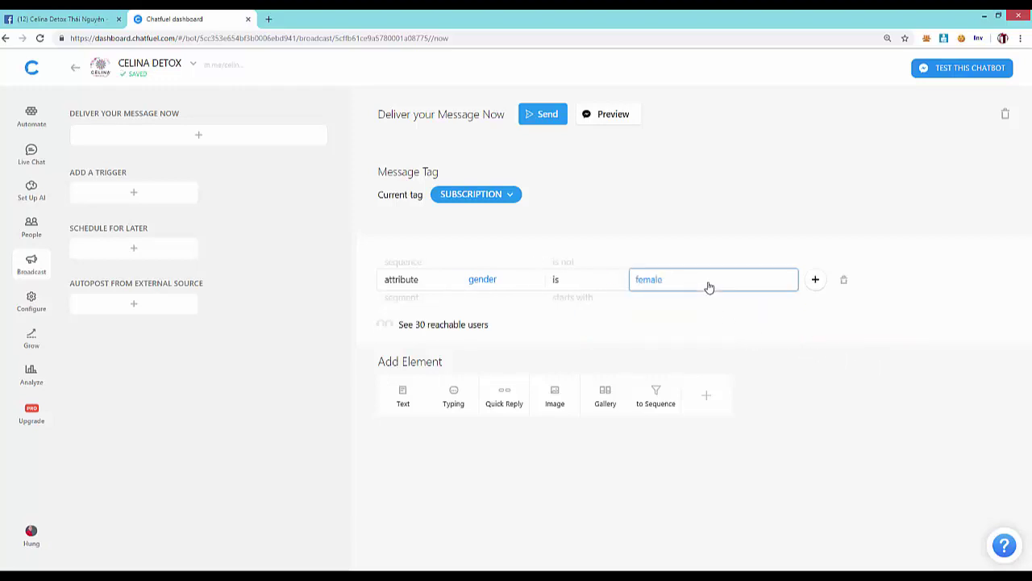
{"action": "left_click", "coordinate": [843, 365]}
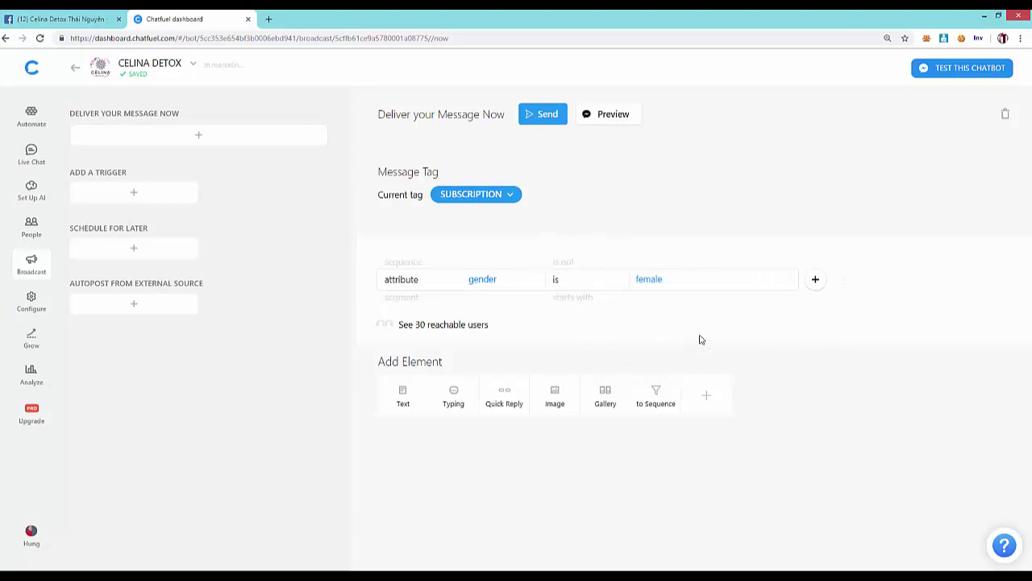
{"action": "left_click", "coordinate": [695, 279]}
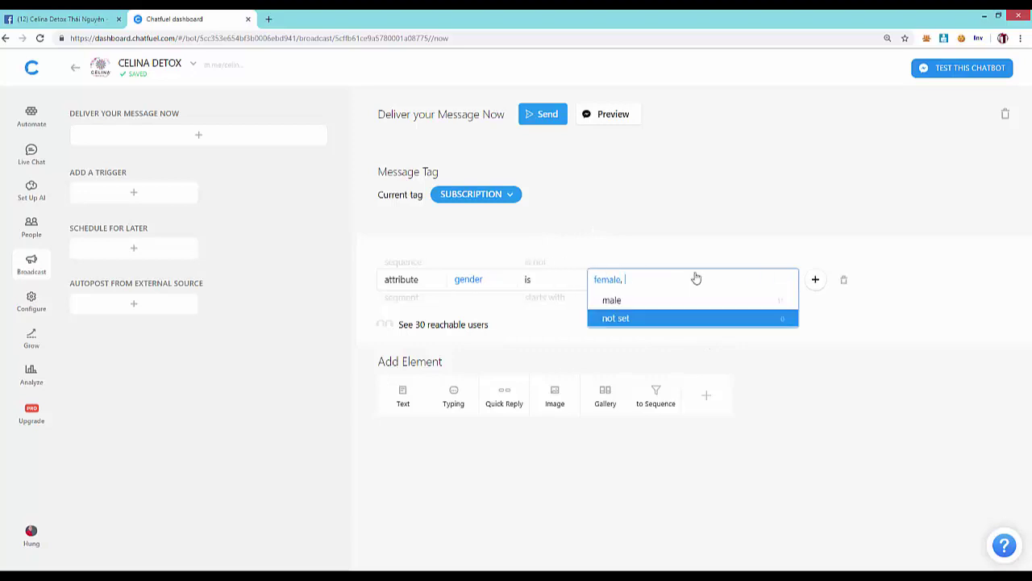
{"action": "left_click", "coordinate": [957, 358]}
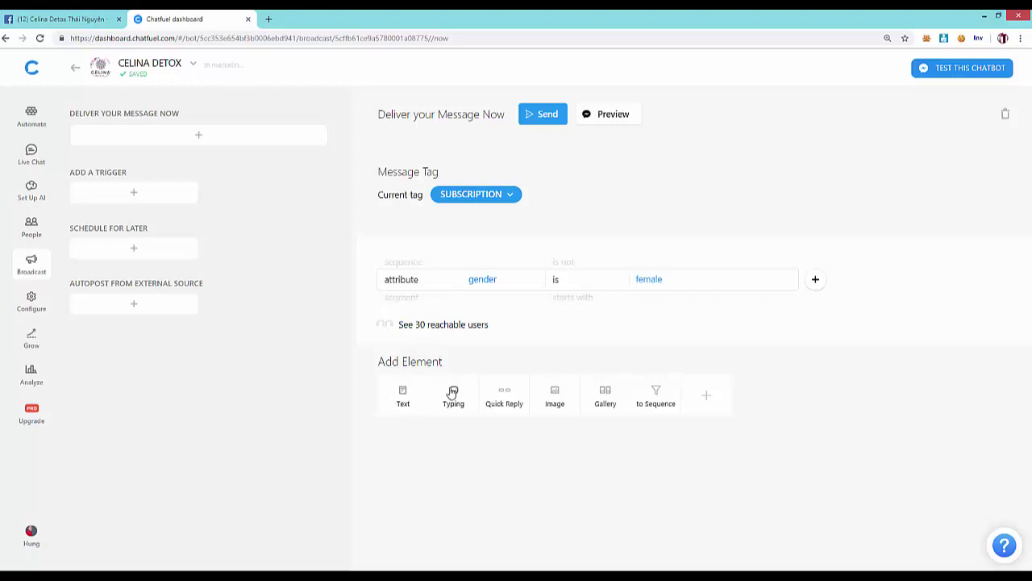
- Add a Text element saying the admin is watching the film "Về nhà đi con"
{"action": "left_click", "coordinate": [403, 395]}
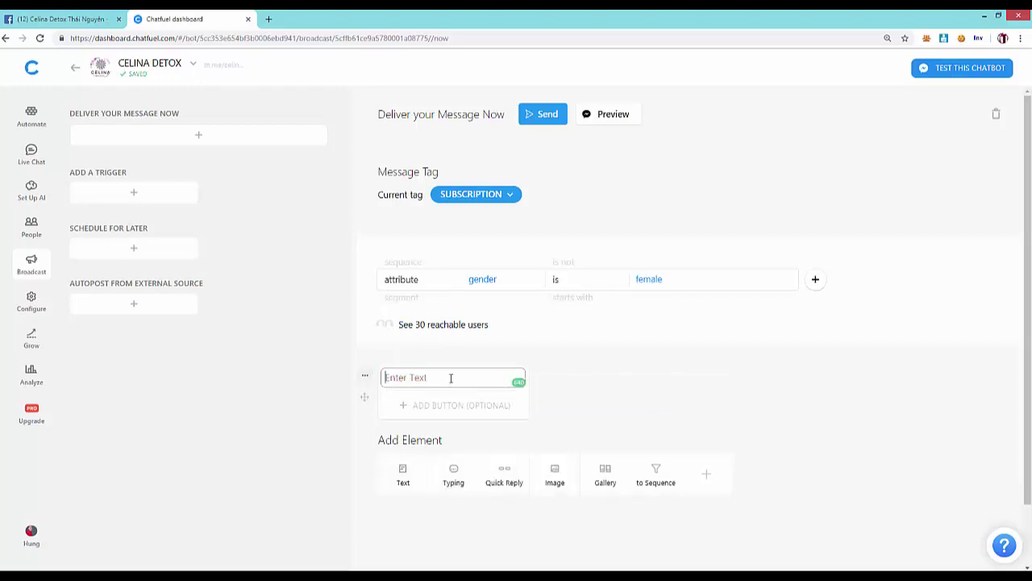
{"action": "type", "text": "Chs"}
{"action": "type", "text": "úc các"}
{"action": "type", "text": " ban "}
{"action": "type", "text": "1 buổi"}
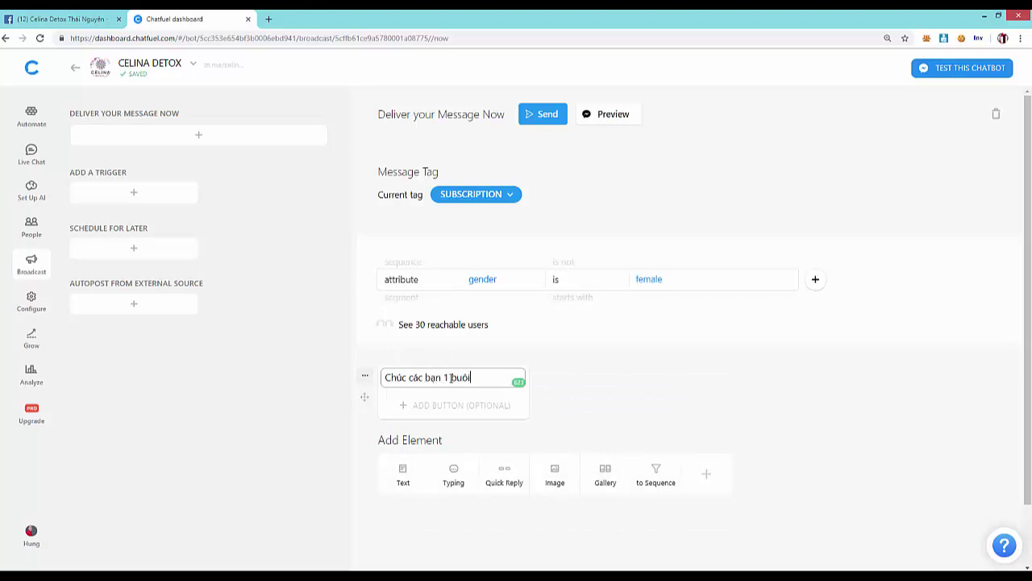
{"action": "type", "text": " tối vui"}
{"action": "key", "text": "BackSpace"}
{"action": "key", "text": "BackSpace"}
{"action": "key", "text": "BackSpace"}
{"action": "key", "text": "BackSpace"}
{"action": "key", "text": "BackSpace"}
{"action": "key", "text": "BackSpace"}
{"action": "key", "text": "BackSpace"}
{"action": "key", "text": "BackSpace"}
{"action": "key", "text": "BackSpace"}
{"action": "key", "text": "BackSpace"}
{"action": "key", "text": "BackSpace"}
{"action": "key", "text": "BackSpace"}
{"action": "key", "text": "BackSpace"}
{"action": "key", "text": "BackSpace"}
{"action": "key", "text": "BackSpace"}
{"action": "key", "text": "BackSpace"}
{"action": "key", "text": "BackSpace"}
{"action": "key", "text": "BackSpace"}
{"action": "key", "text": "BackSpace"}
{"action": "key", "text": "BackSpace"}
{"action": "type", "text": "ad đang "}
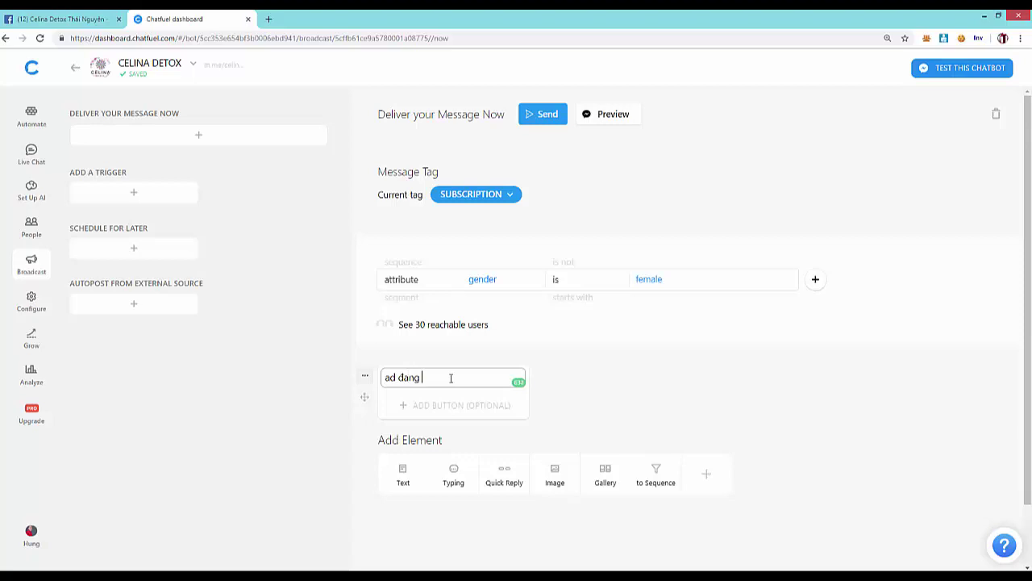
{"action": "type", "text": "xem phim \"về nhà đi con"}
{"action": "scroll", "coordinate": [445, 398], "scroll_direction": "down", "scroll_amount": 1}
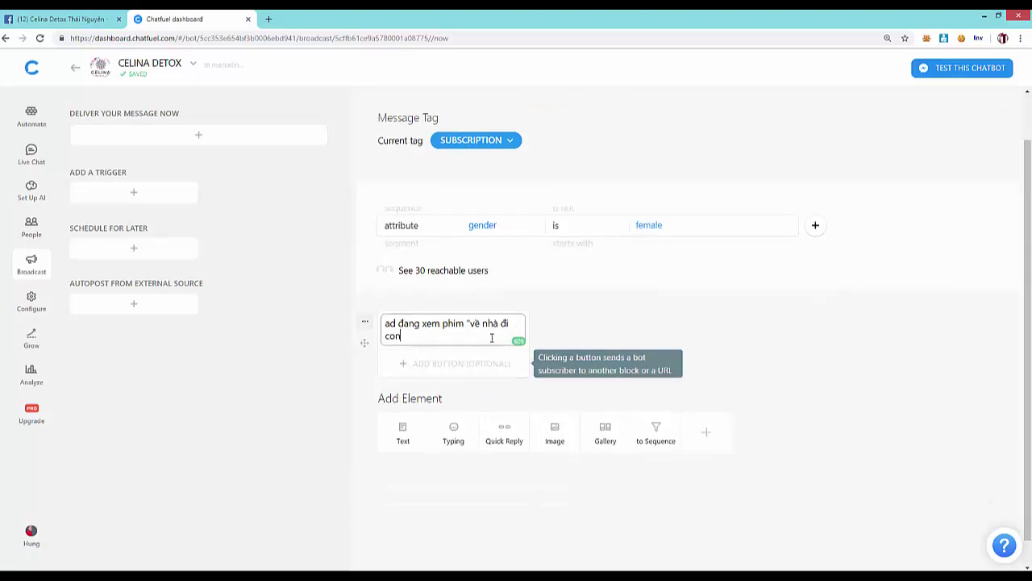
{"action": "left_click", "coordinate": [474, 322]}
{"action": "key", "text": "BackSpace"}
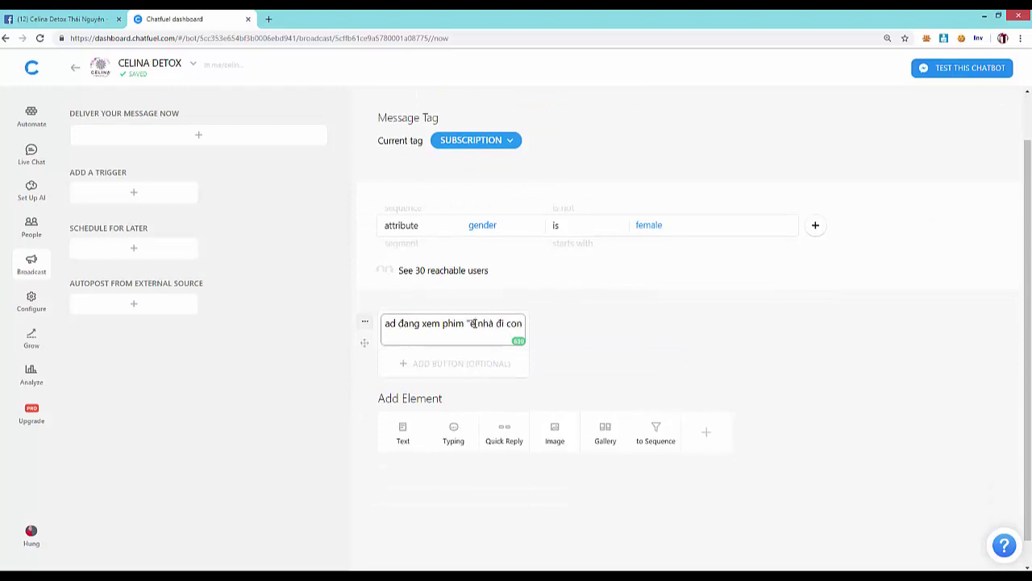
{"action": "type", "text": "V"}
{"action": "key", "text": "BackSpace"}
{"action": "key", "text": "BackSpace"}
- Insert {{first name}} and add 'có xem phim này không? Hay lắm!', then open a new tab
{"action": "type", "text": "{{fi"}
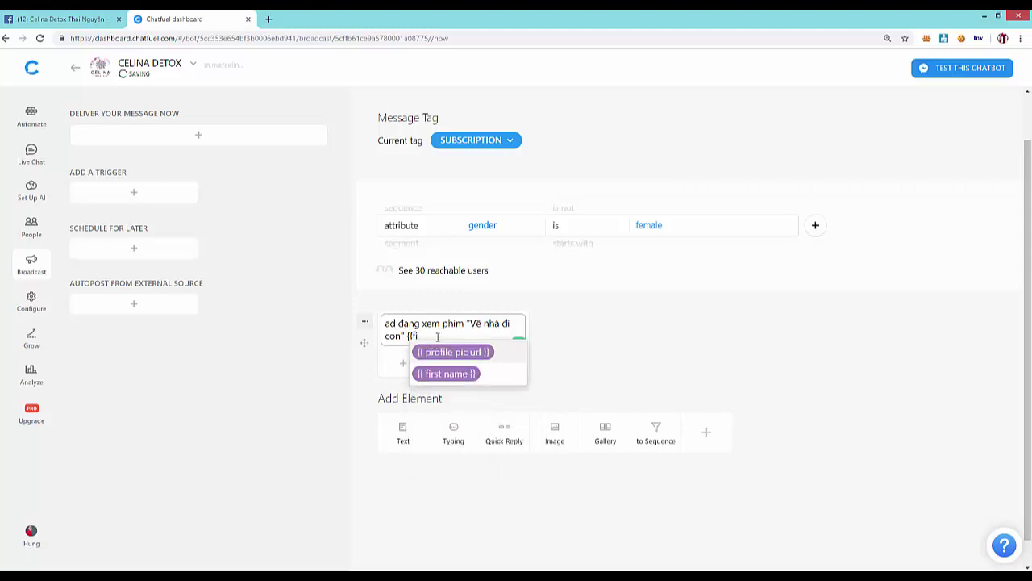
{"action": "left_click", "coordinate": [444, 374]}
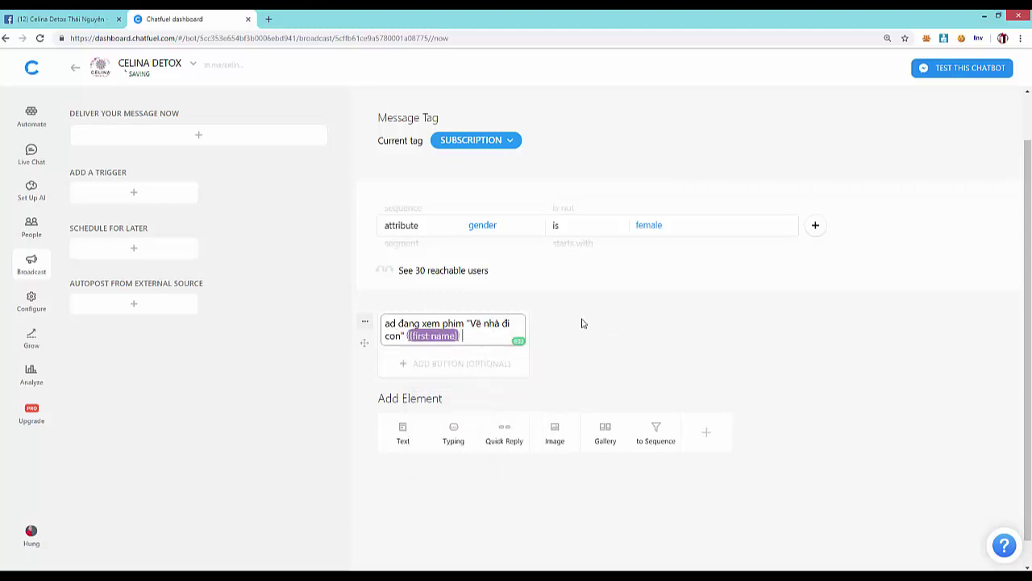
{"action": "type", "text": "có xem phim nà"}
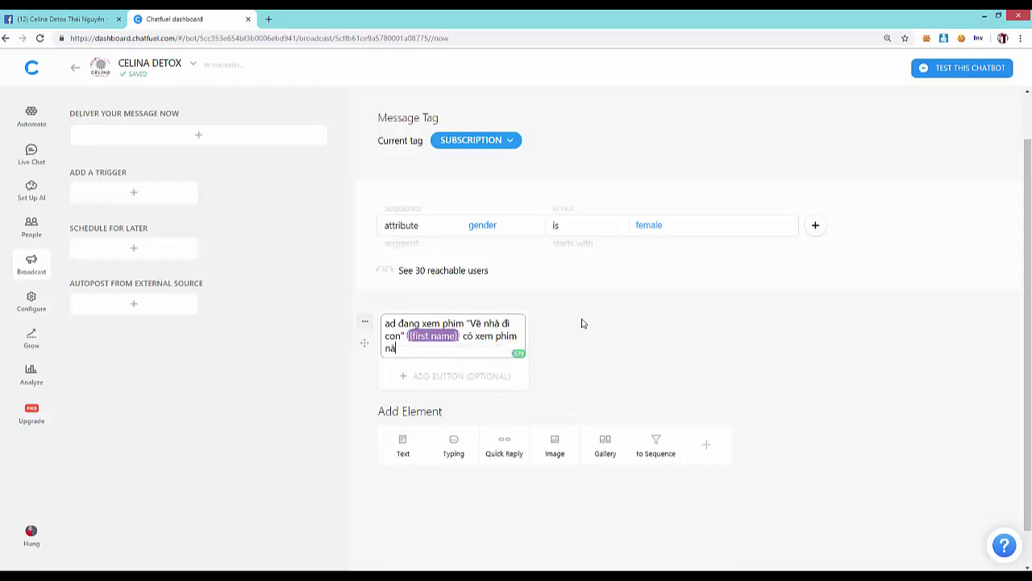
{"action": "type", "text": "u"}
{"action": "key", "text": "BackSpace"}
{"action": "type", "text": "y không? Hay lắm!"}
{"action": "left_click", "coordinate": [644, 338]}
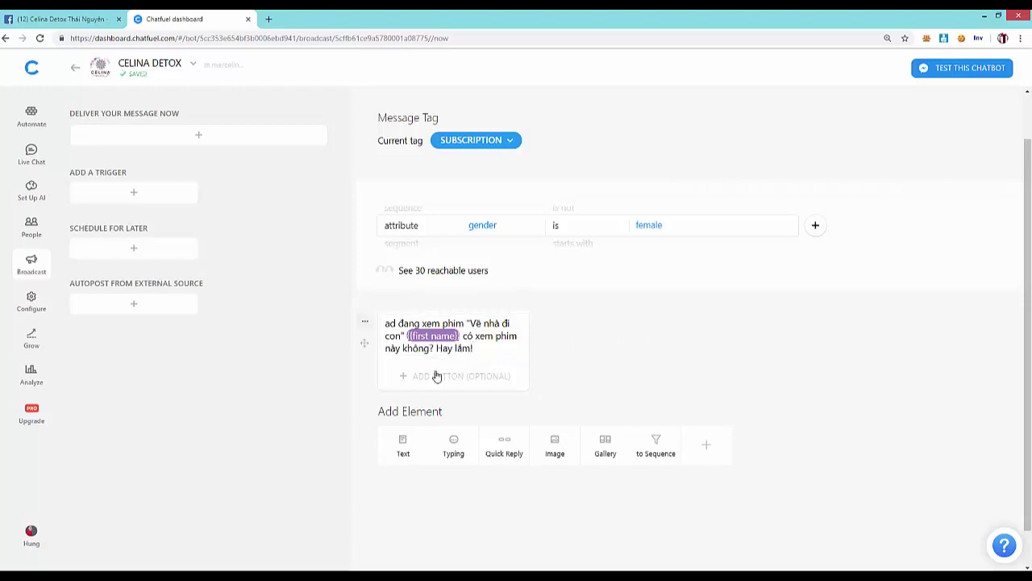
{"action": "left_click", "coordinate": [269, 19]}
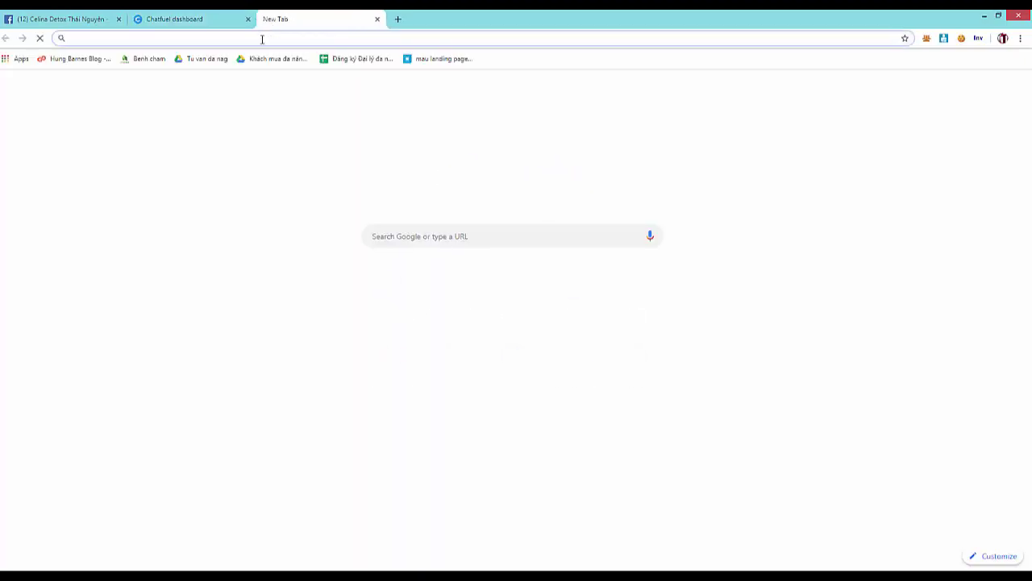
- Search Google Images for 'bảo thanh về nhà đi con' and browse the image results
{"action": "type", "text": "baảo thanh"}
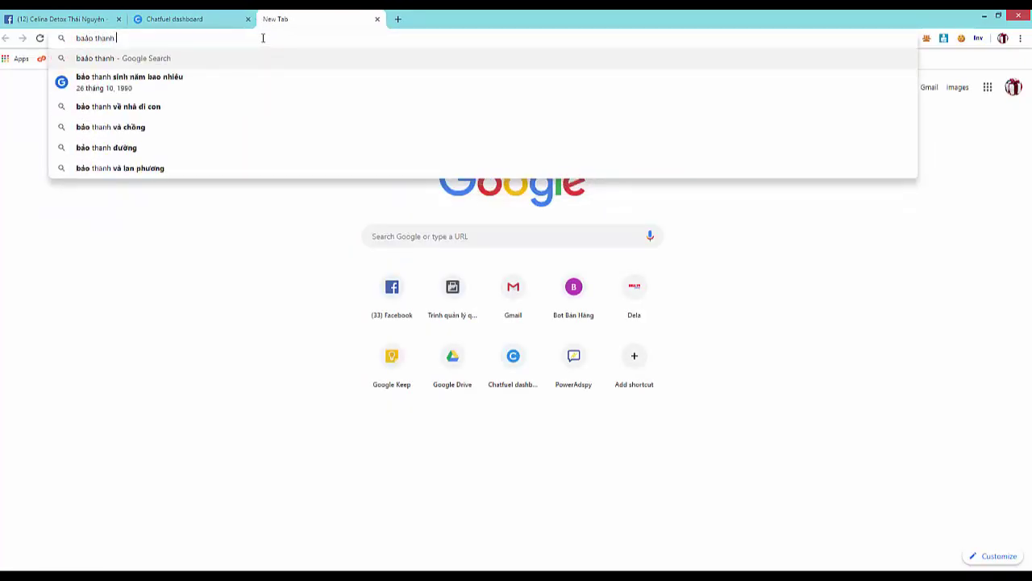
{"action": "left_click", "coordinate": [121, 107]}
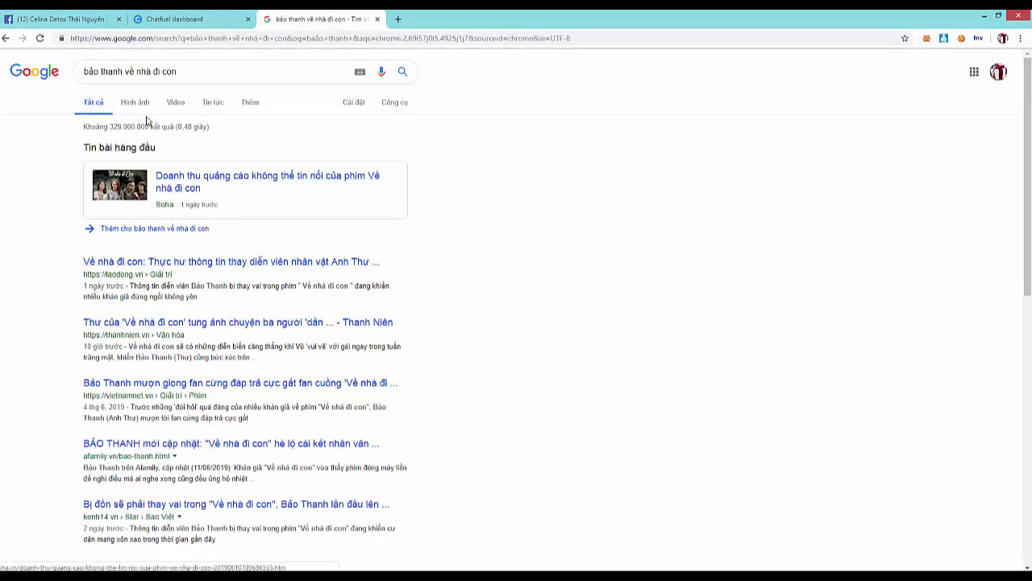
{"action": "left_click", "coordinate": [139, 102]}
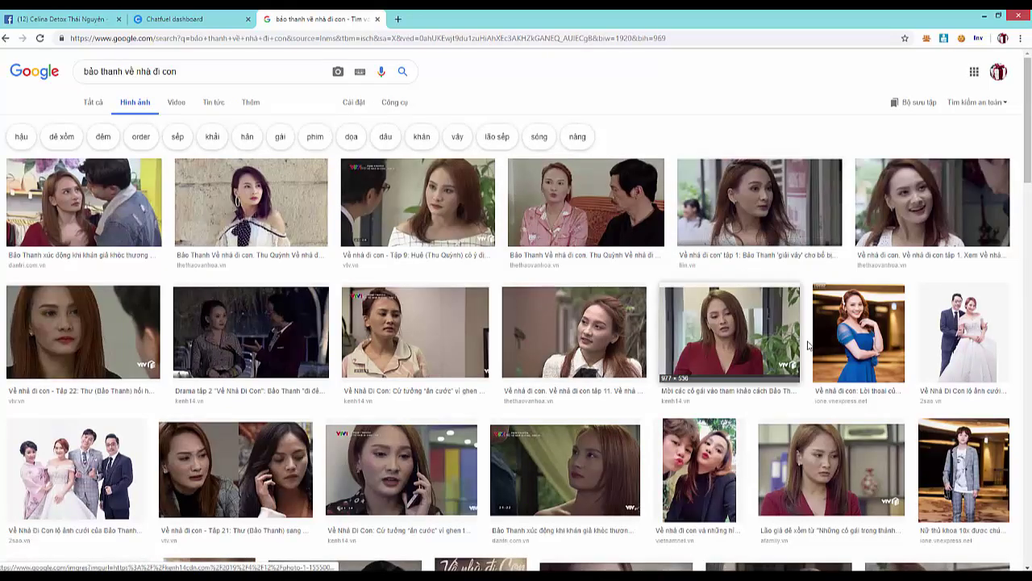
{"action": "scroll", "coordinate": [830, 343], "scroll_direction": "down", "scroll_amount": 4}
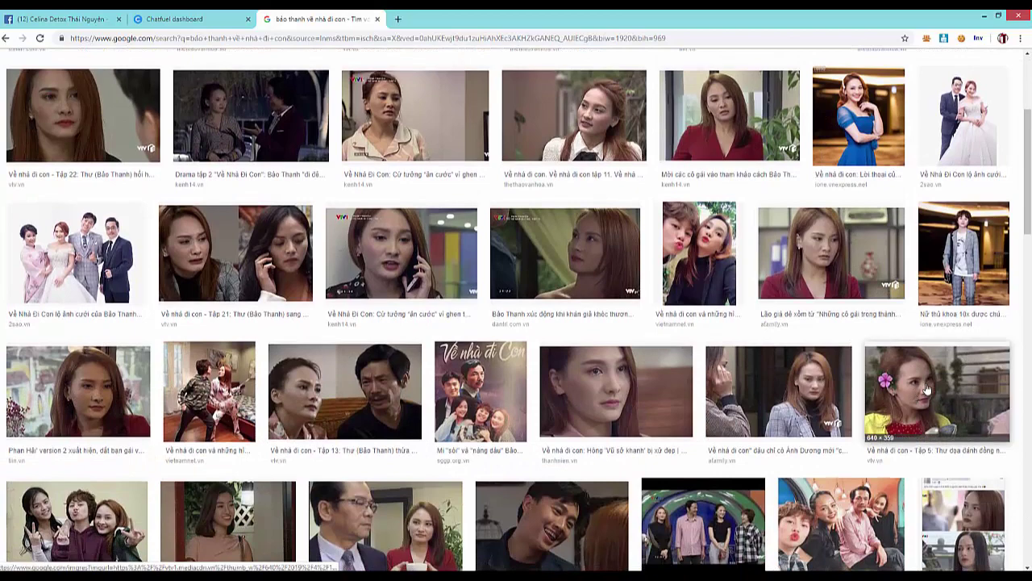
{"action": "scroll", "coordinate": [926, 388], "scroll_direction": "down", "scroll_amount": 1}
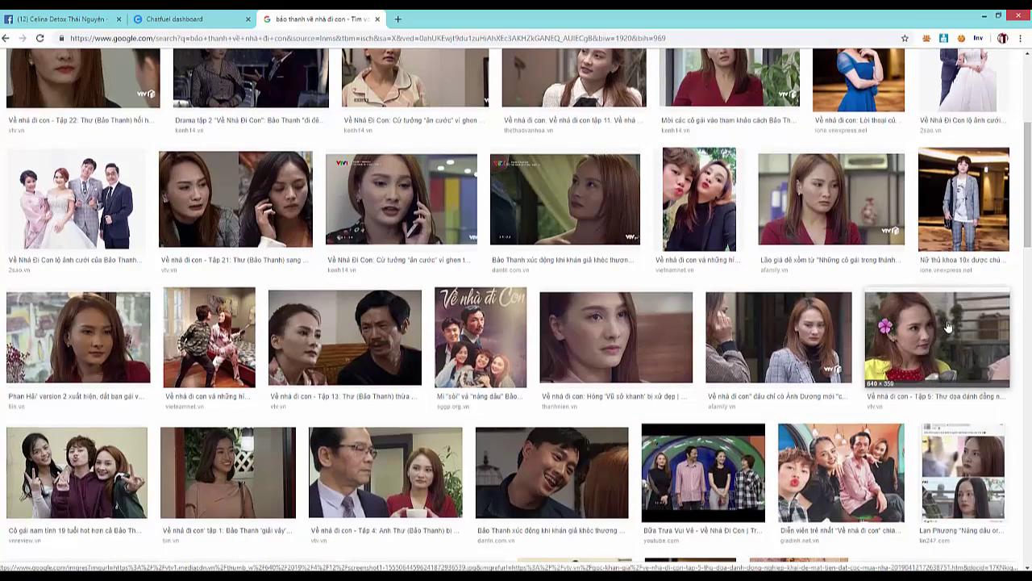
{"action": "left_click", "coordinate": [574, 474]}
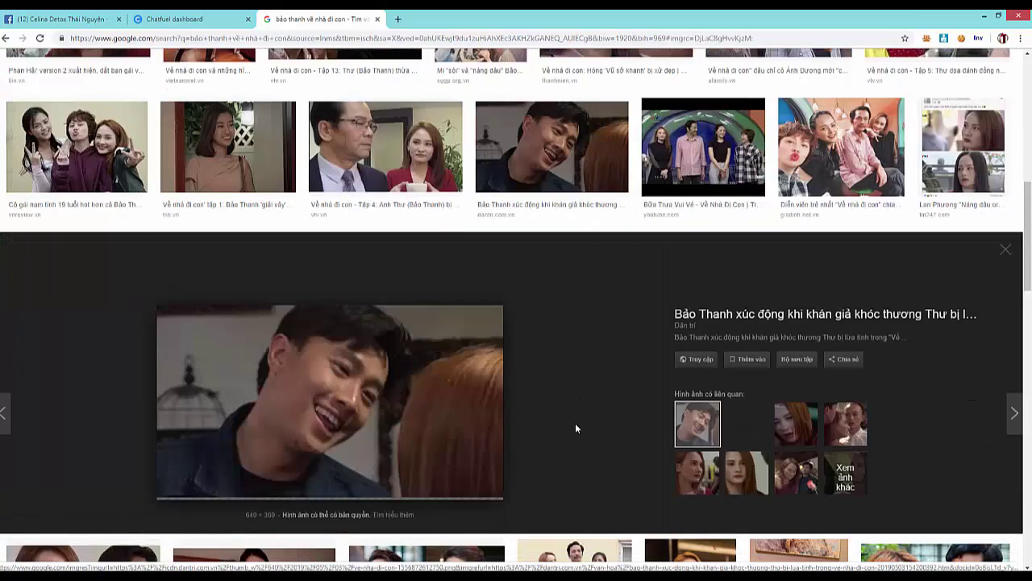
{"action": "right_click", "coordinate": [383, 313]}
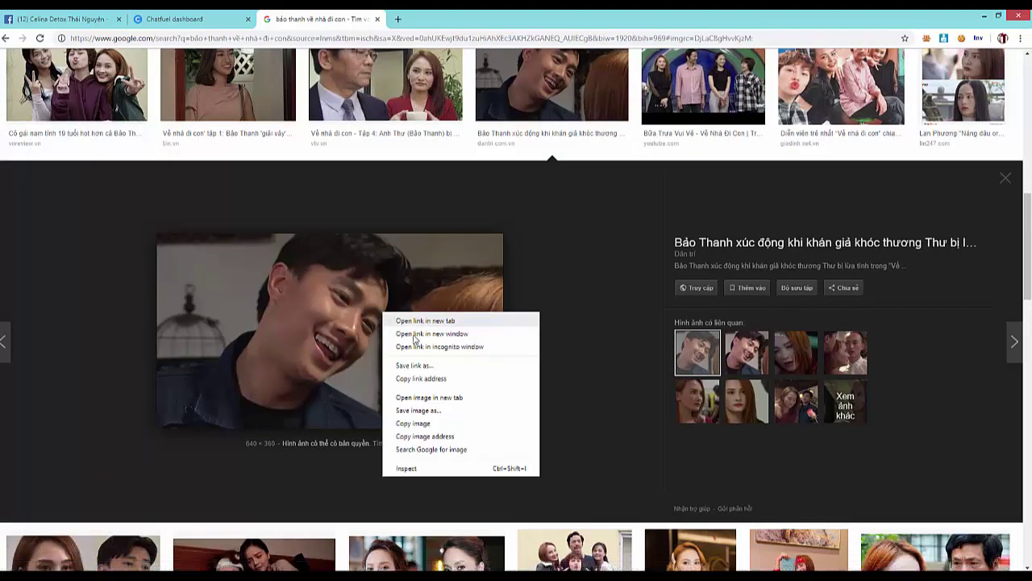
{"action": "left_click", "coordinate": [430, 411]}
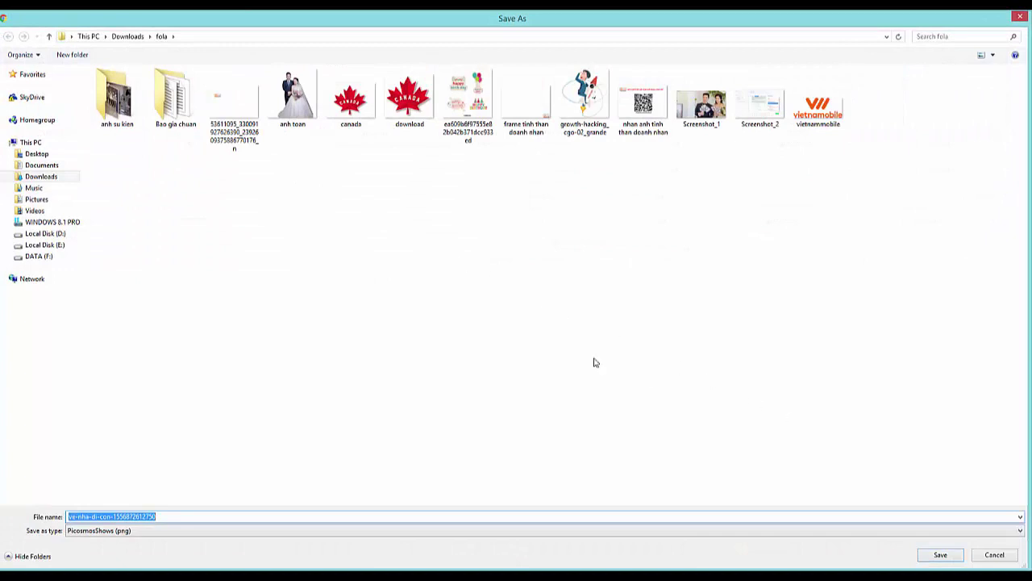
{"action": "left_click", "coordinate": [36, 153]}
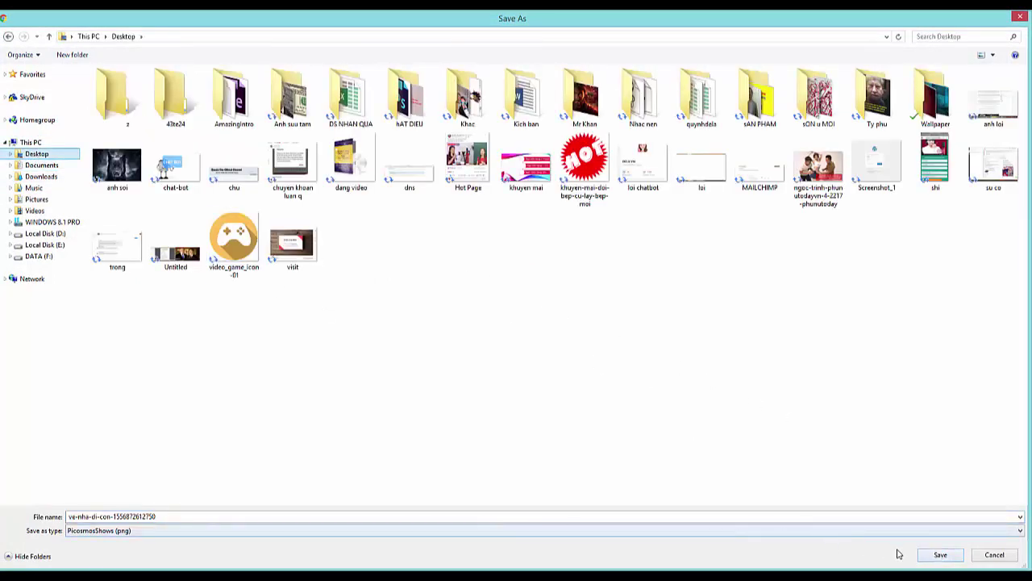
{"action": "left_click", "coordinate": [940, 555]}
{"action": "key", "text": "ctrl+shift+Tab"}
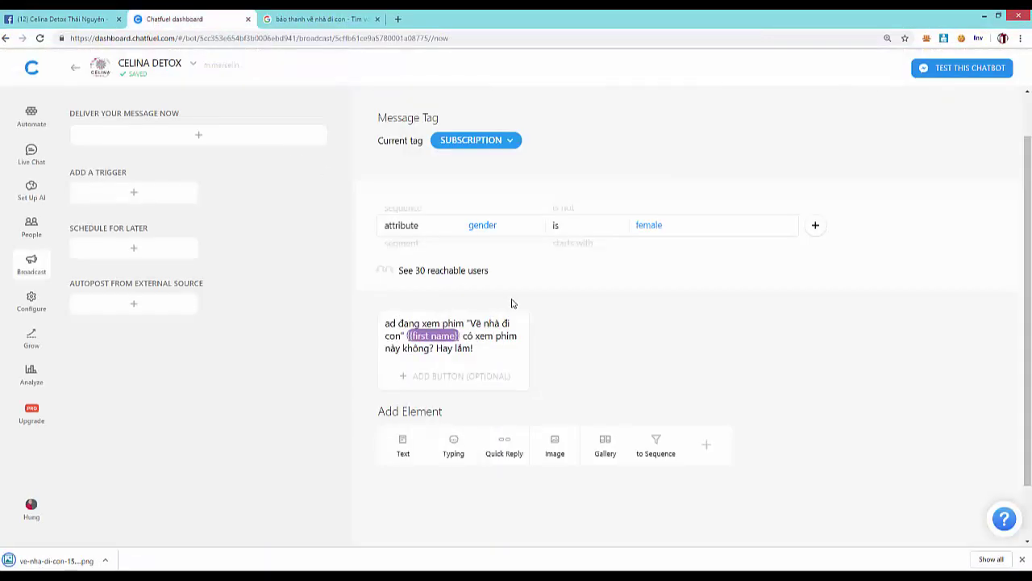
{"action": "left_click", "coordinate": [553, 451]}
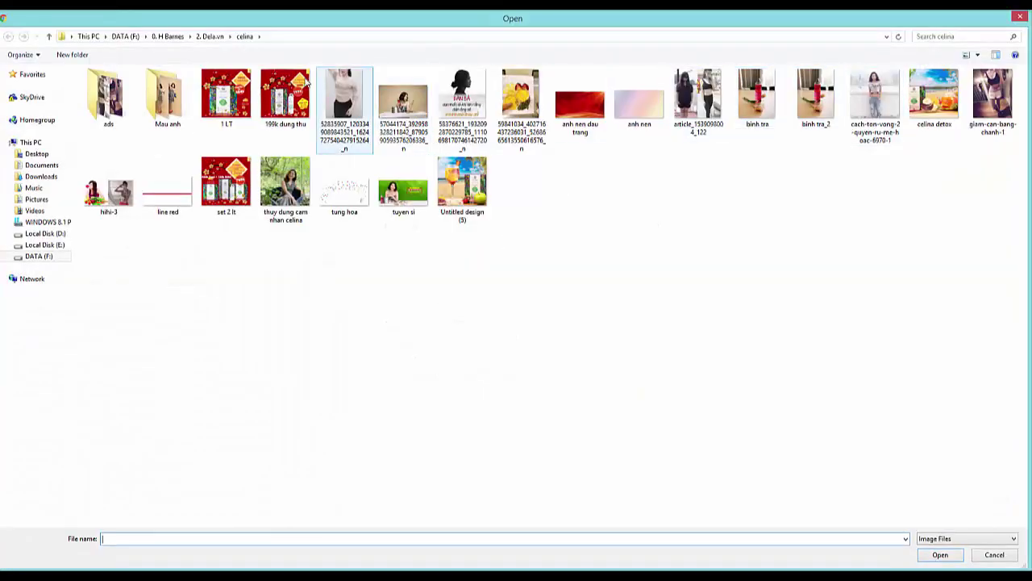
{"action": "left_click", "coordinate": [36, 153]}
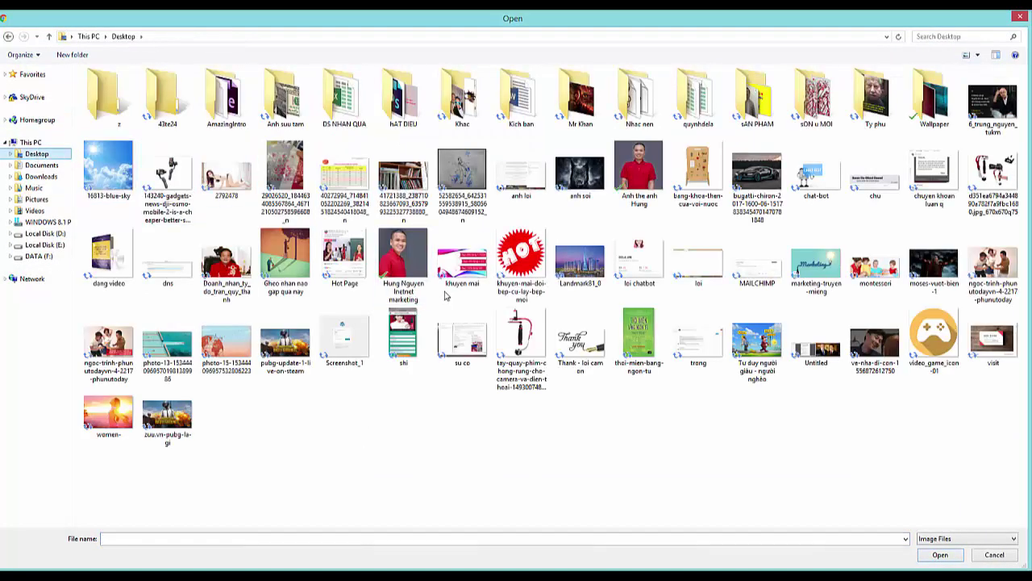
{"action": "left_click", "coordinate": [886, 348]}
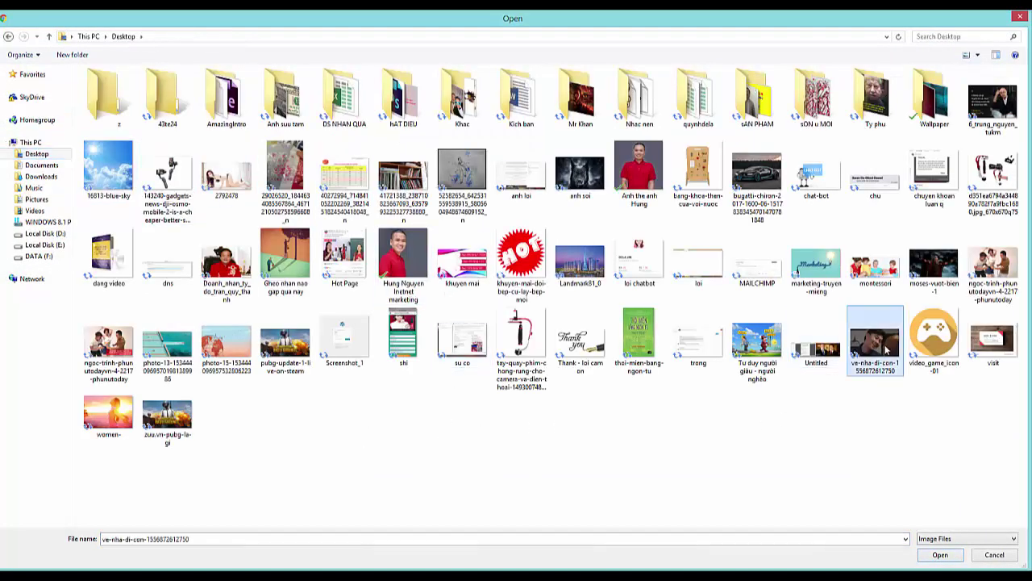
{"action": "double_click", "coordinate": [868, 345]}
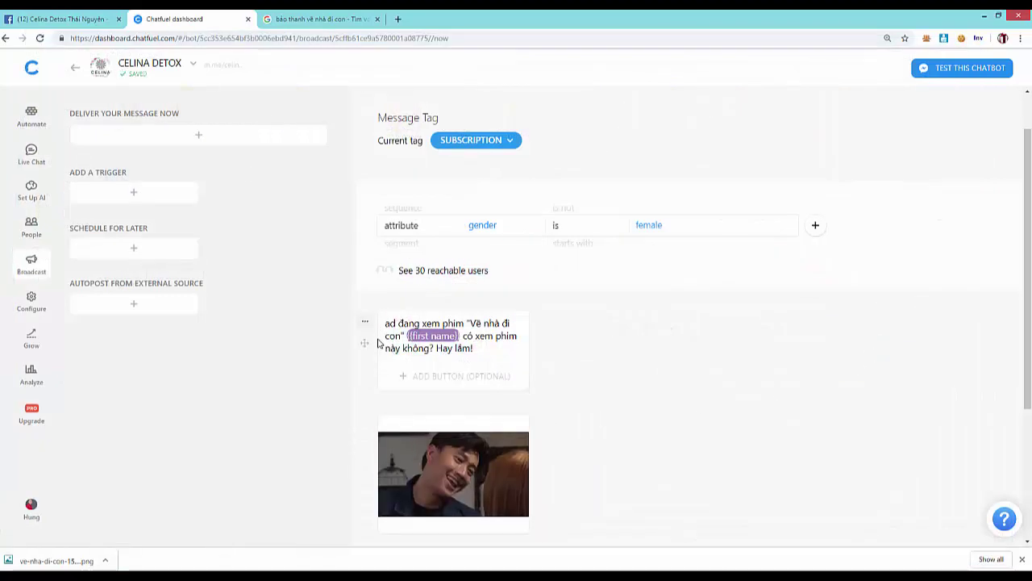
- Move the image card above the first-name text message card
{"action": "mouse_move", "coordinate": [367, 436]}
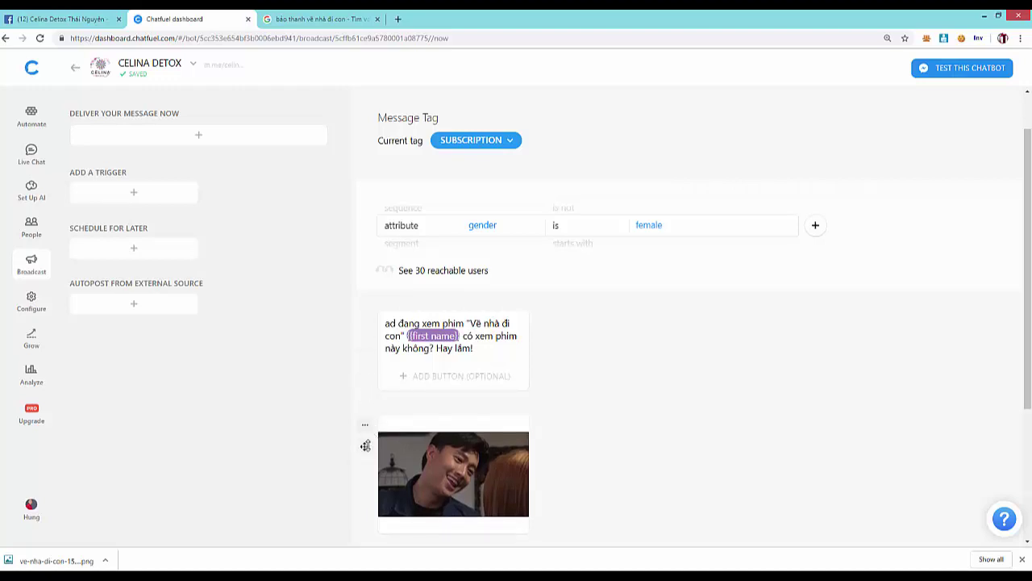
{"action": "left_click_drag", "start_coordinate": [364, 446], "coordinate": [413, 348]}
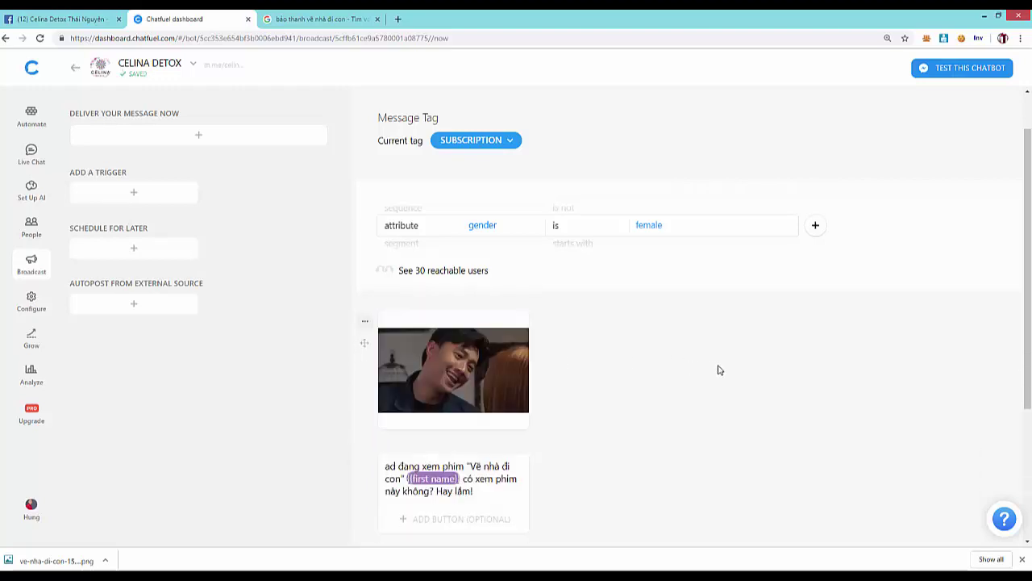
{"action": "scroll", "coordinate": [572, 371], "scroll_direction": "down", "scroll_amount": 2}
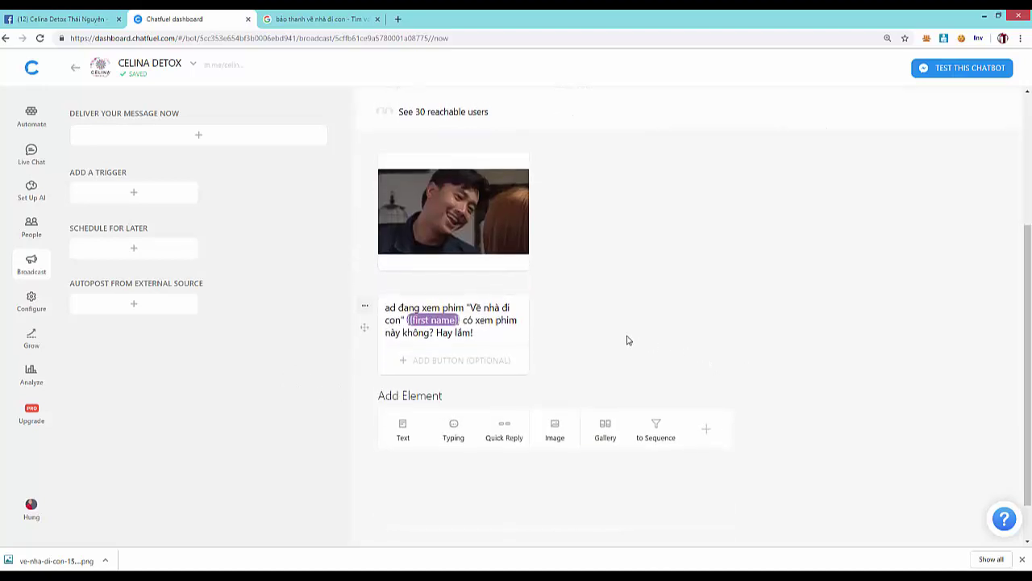
{"action": "scroll", "coordinate": [702, 325], "scroll_direction": "up", "scroll_amount": 1}
{"action": "scroll", "coordinate": [680, 337], "scroll_direction": "up", "scroll_amount": 2}
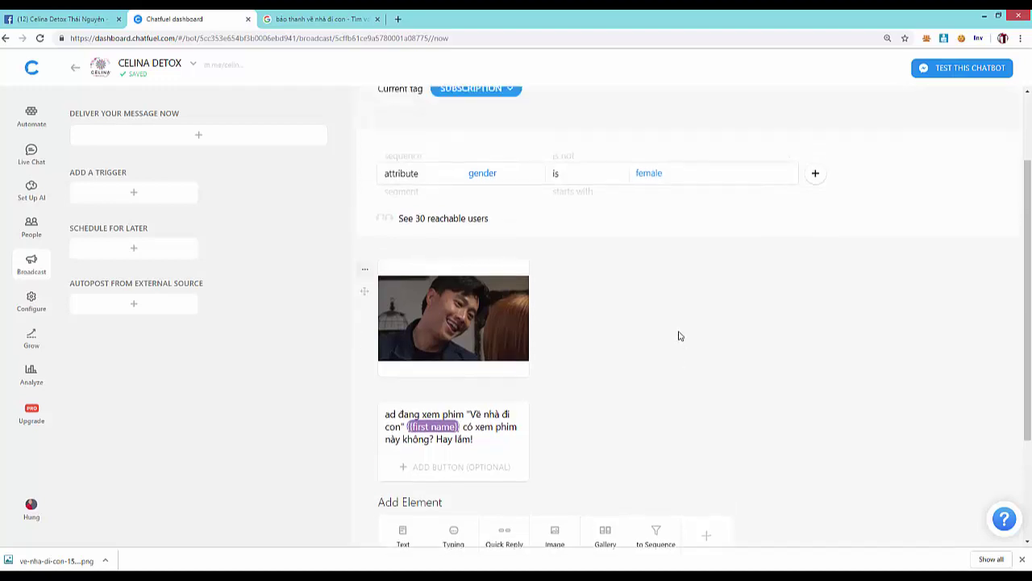
{"action": "scroll", "coordinate": [998, 350], "scroll_direction": "down", "scroll_amount": 4}
{"action": "scroll", "coordinate": [575, 431], "scroll_direction": "up", "scroll_amount": 4}
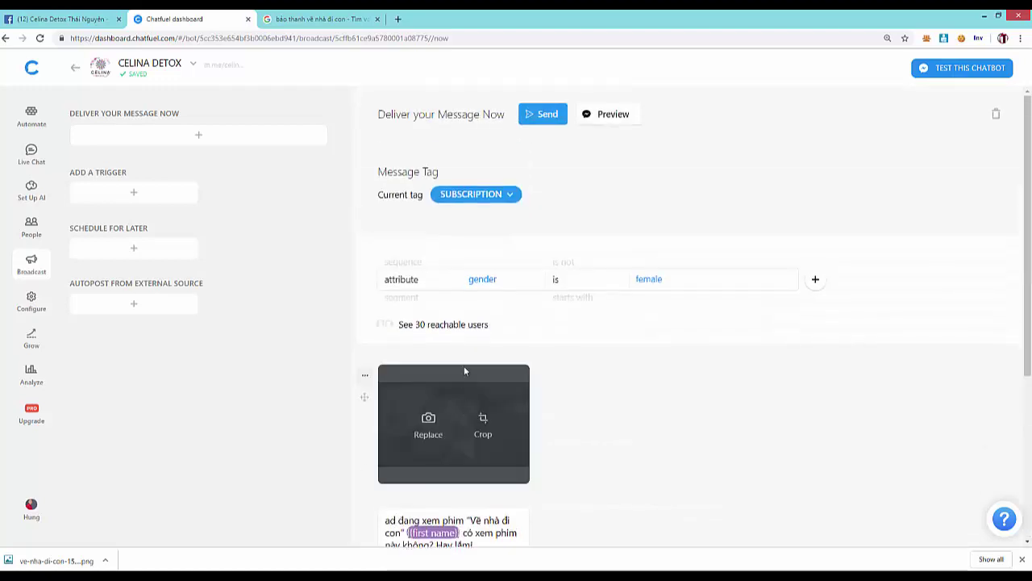
- Send the movie-image broadcast to the female subscribers immediately
{"action": "left_click", "coordinate": [549, 114]}
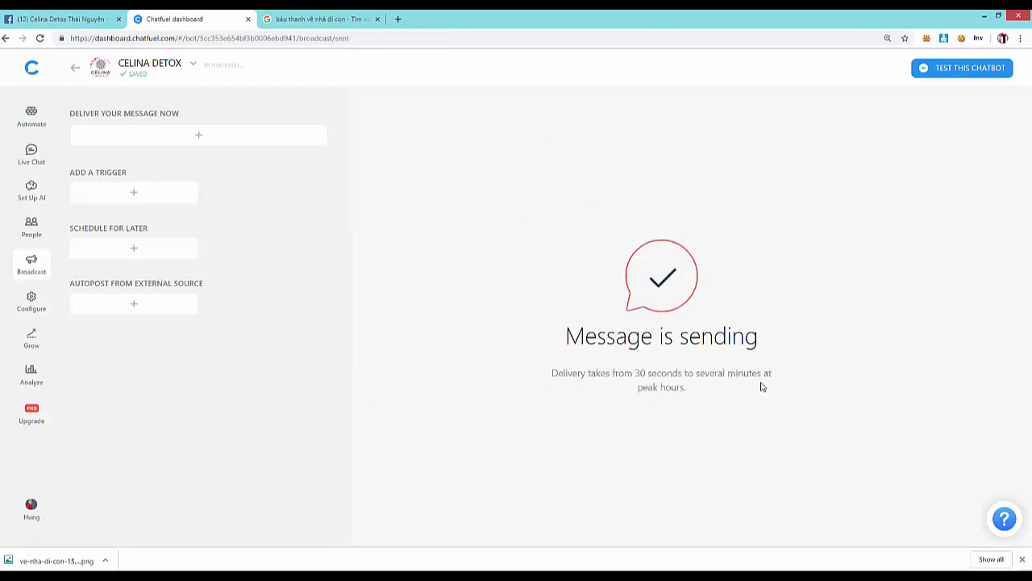
{"action": "left_click_drag", "start_coordinate": [635, 373], "coordinate": [673, 373]}
{"action": "left_click", "coordinate": [689, 373]}
- Reply 'ồ, mình cũng xem hay thật bạn a' to the received broadcast in the Facebook chat
{"action": "key", "text": "alt+Tab"}
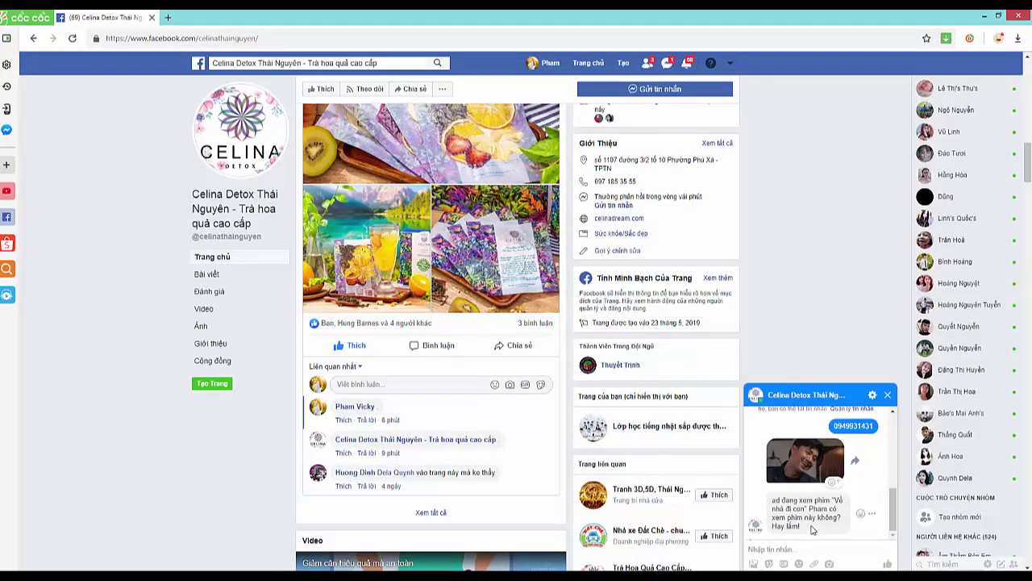
{"action": "left_click", "coordinate": [815, 541]}
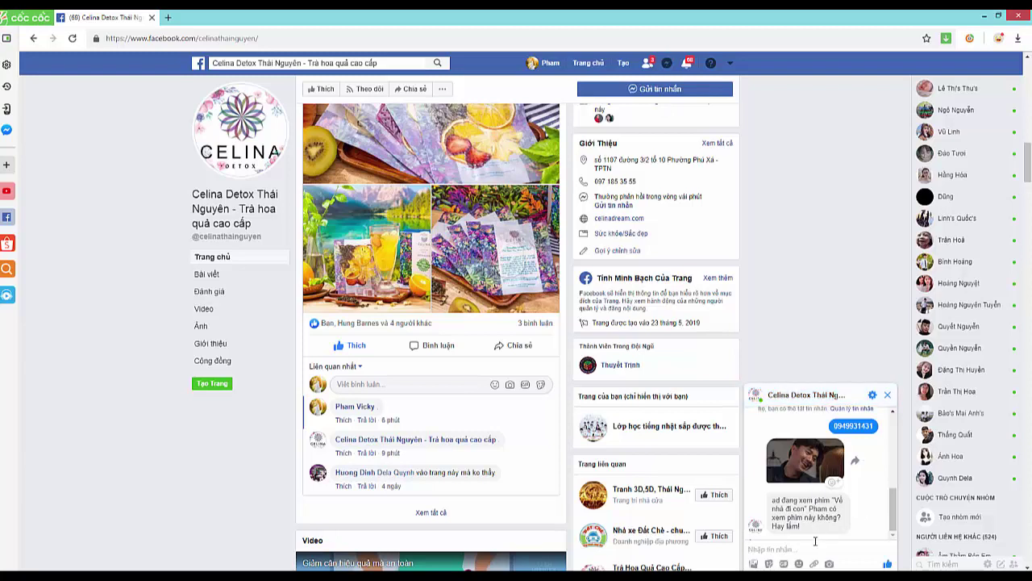
{"action": "type", "text": "đ"}
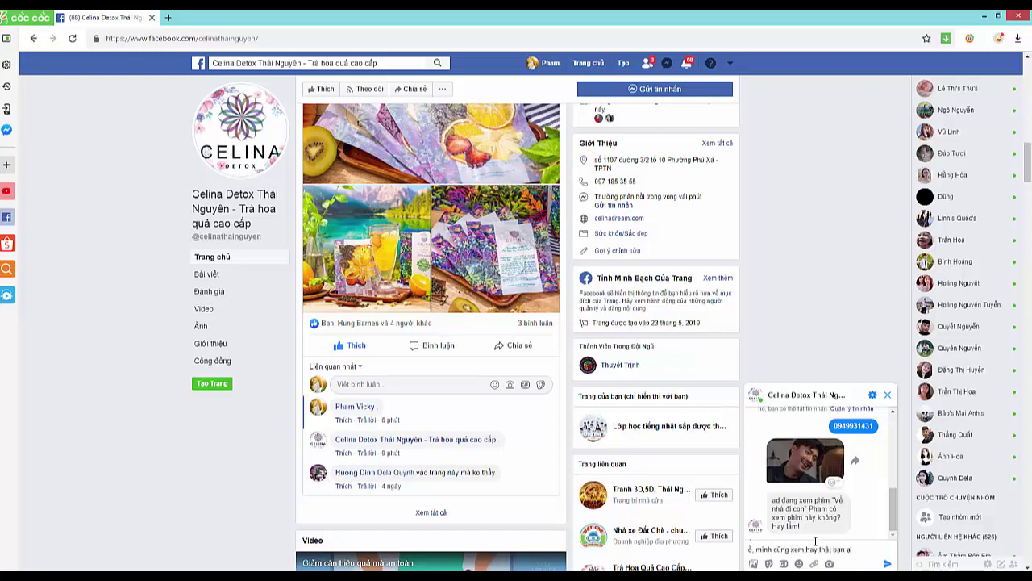
{"action": "key", "text": "Return"}
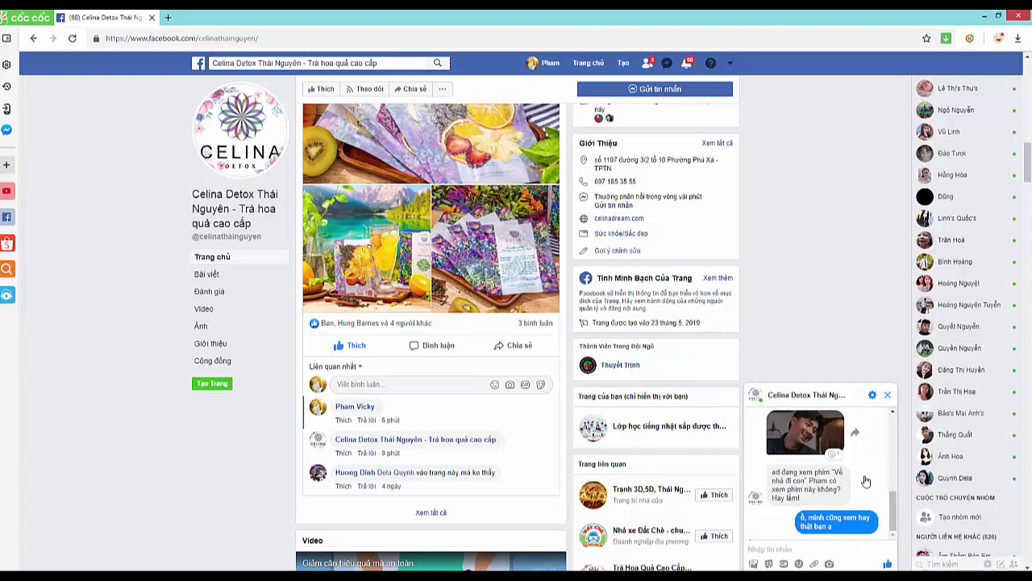
{"action": "left_click", "coordinate": [667, 63]}
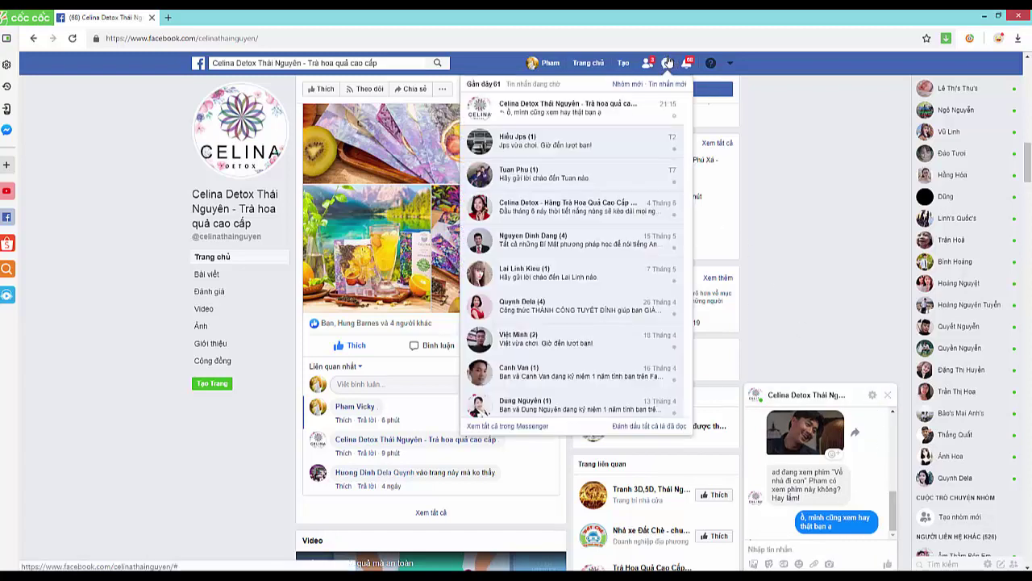
{"action": "left_click", "coordinate": [862, 226]}
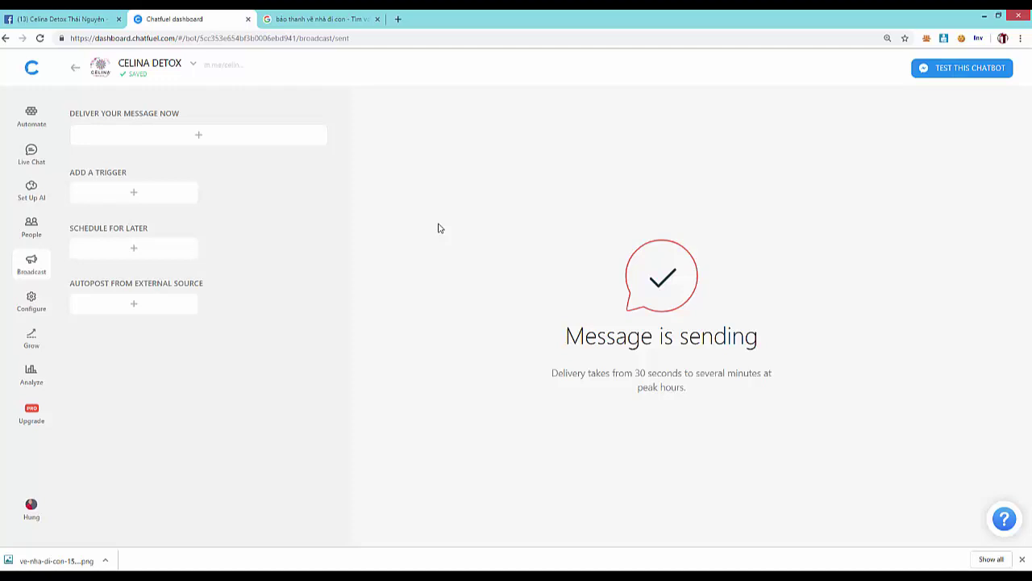
{"action": "left_click", "coordinate": [72, 17]}
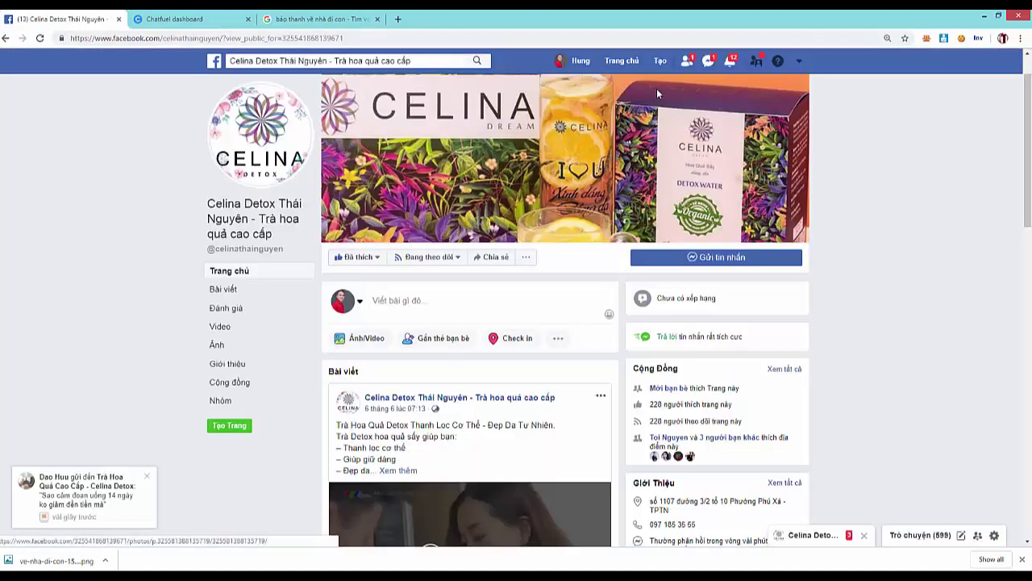
{"action": "left_click", "coordinate": [580, 63]}
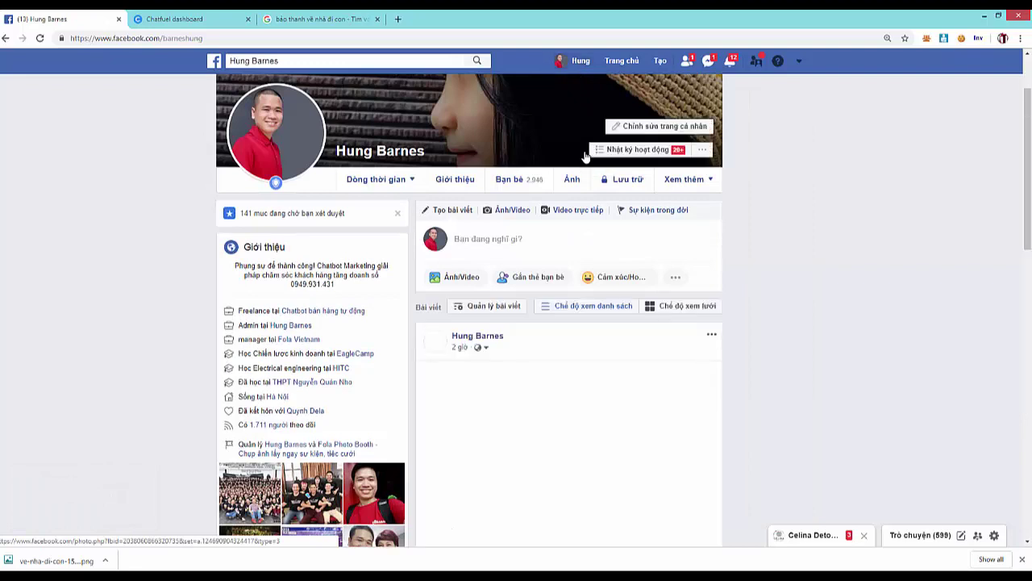
{"action": "scroll", "coordinate": [578, 150], "scroll_direction": "down", "scroll_amount": 1}
{"action": "scroll", "coordinate": [578, 150], "scroll_direction": "down", "scroll_amount": 1}
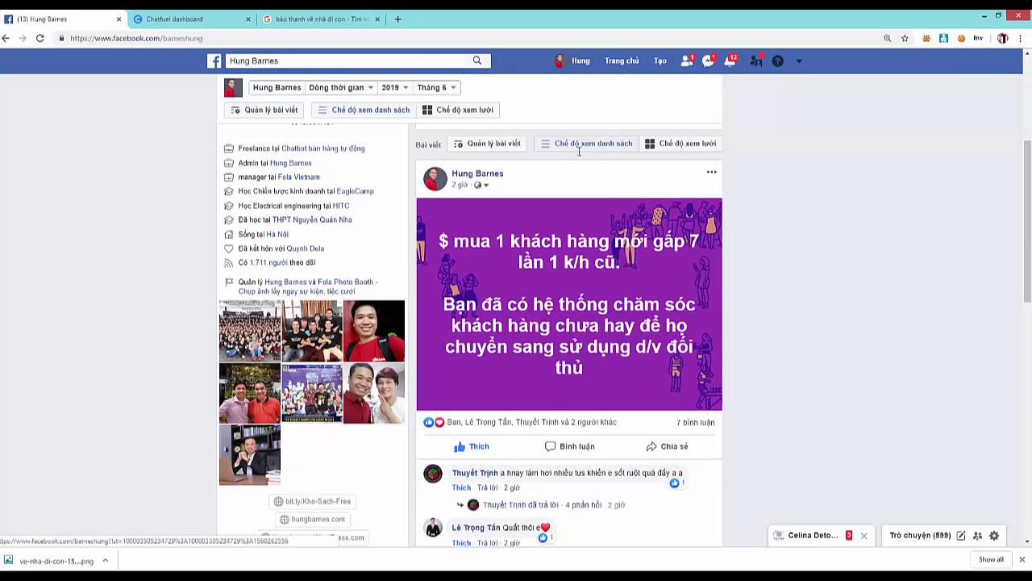
{"action": "scroll", "coordinate": [578, 150], "scroll_direction": "down", "scroll_amount": 3}
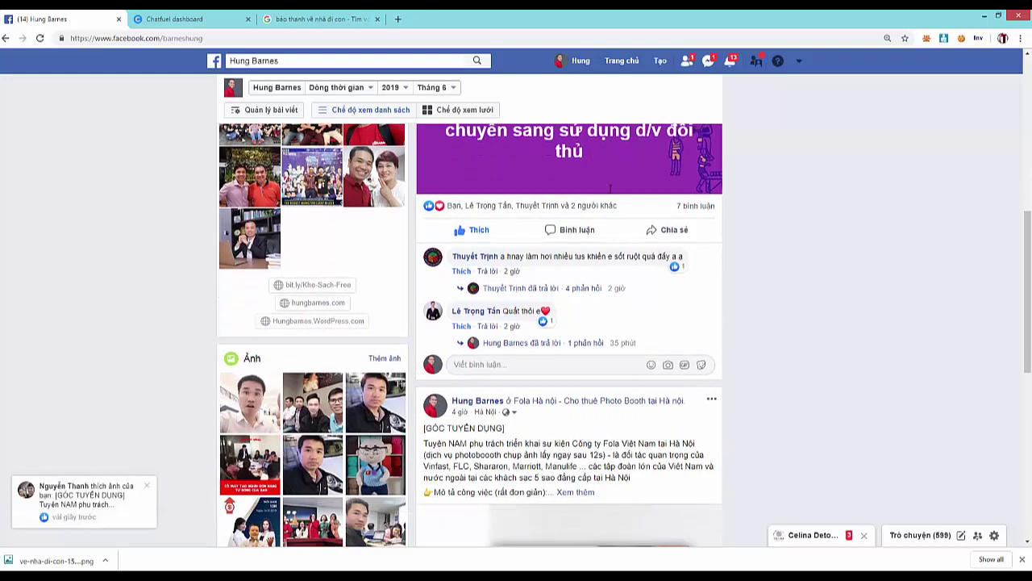
{"action": "scroll", "coordinate": [608, 188], "scroll_direction": "up", "scroll_amount": 2}
{"action": "scroll", "coordinate": [609, 188], "scroll_direction": "up", "scroll_amount": 2}
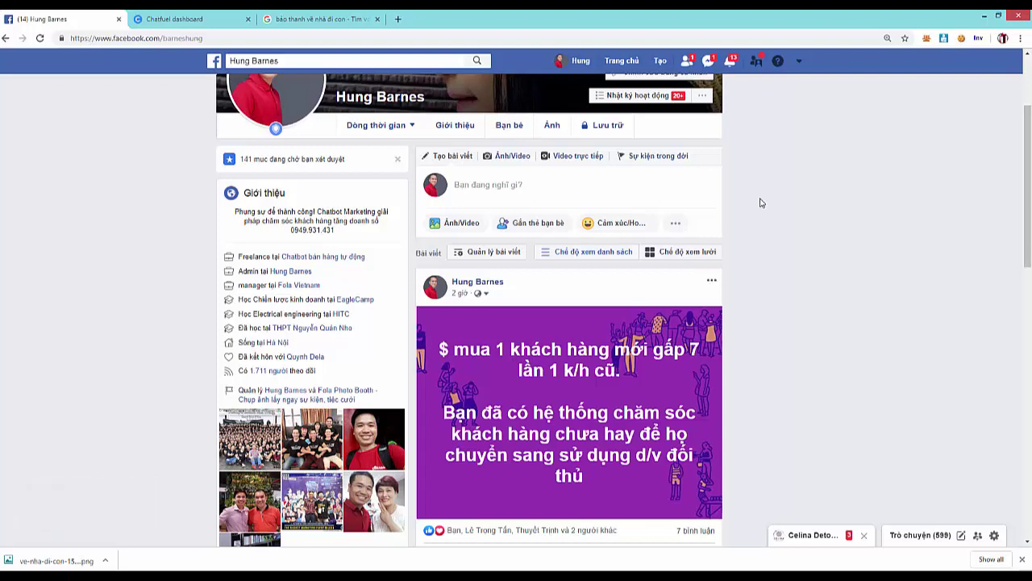
{"action": "scroll", "coordinate": [726, 298], "scroll_direction": "up", "scroll_amount": 2}
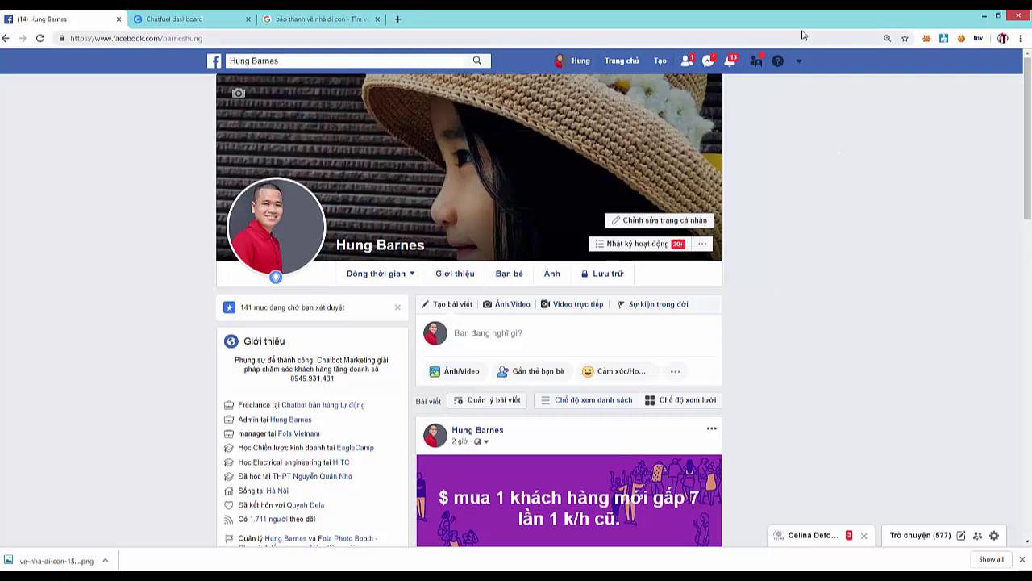
{"action": "left_click", "coordinate": [210, 17]}
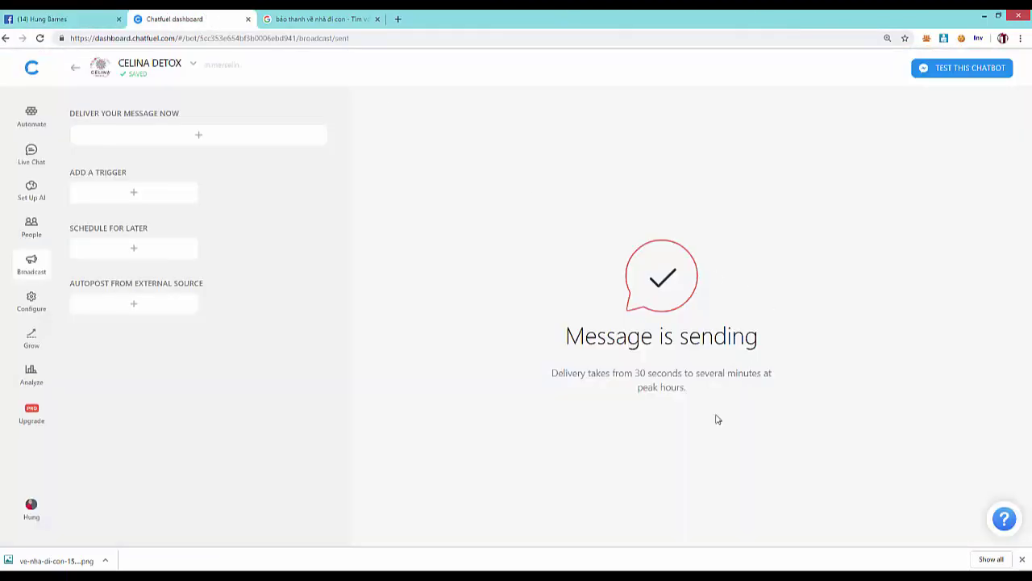